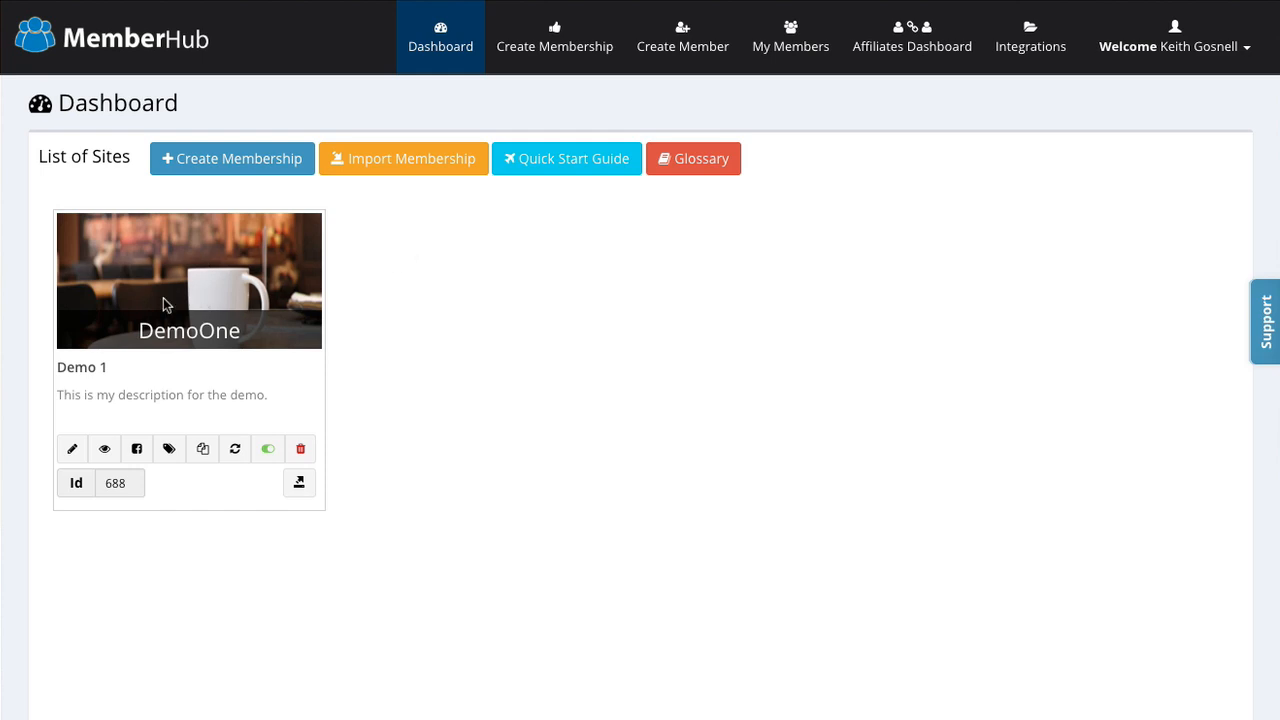
Step: Create membership Demo2 with subdomain demo2321, title 'My Demo Site' and description 'My Demo description'
{"action": "left_click", "coordinate": [235, 162]}
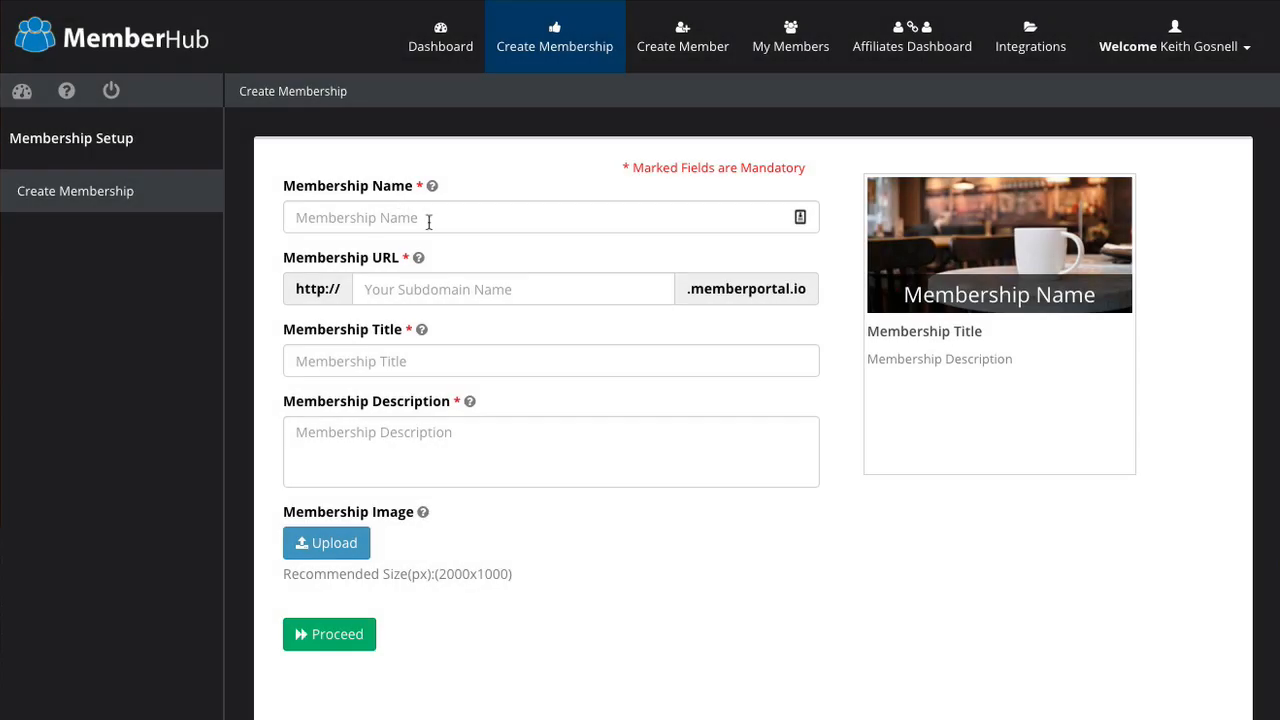
{"action": "left_click", "coordinate": [407, 222]}
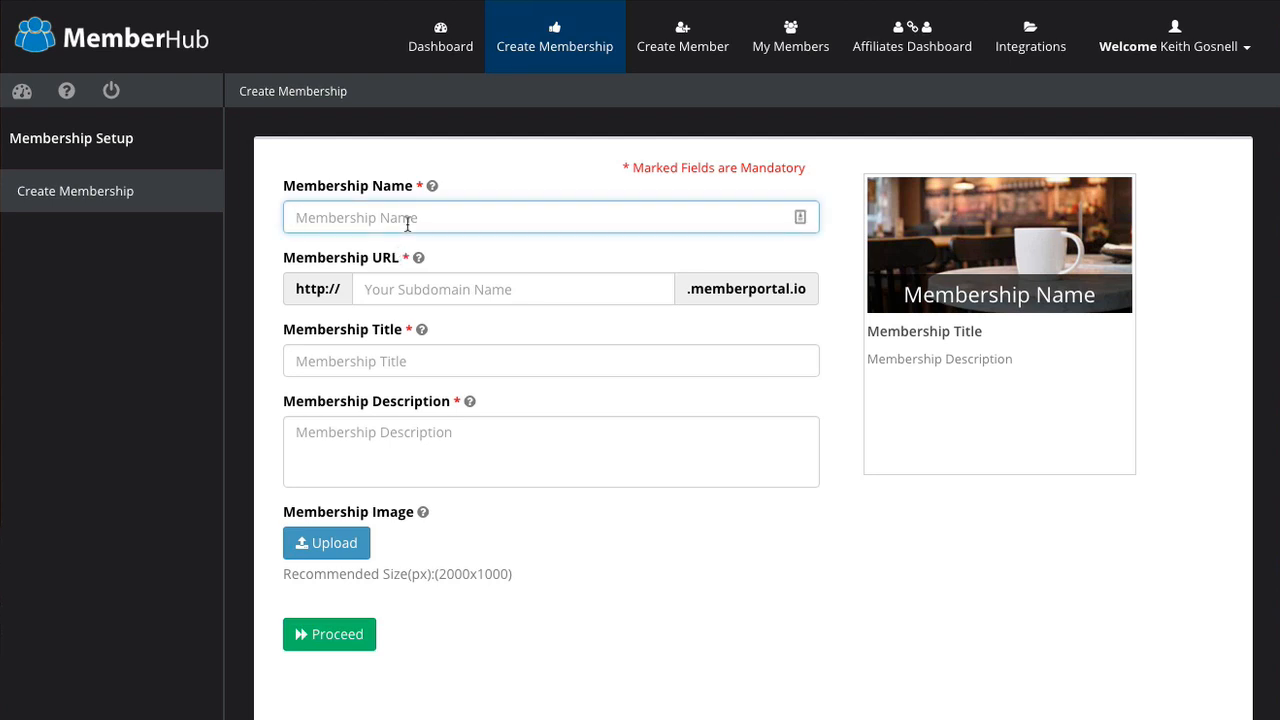
{"action": "mouse_move", "coordinate": [433, 194]}
{"action": "type", "text": "Demo2"}
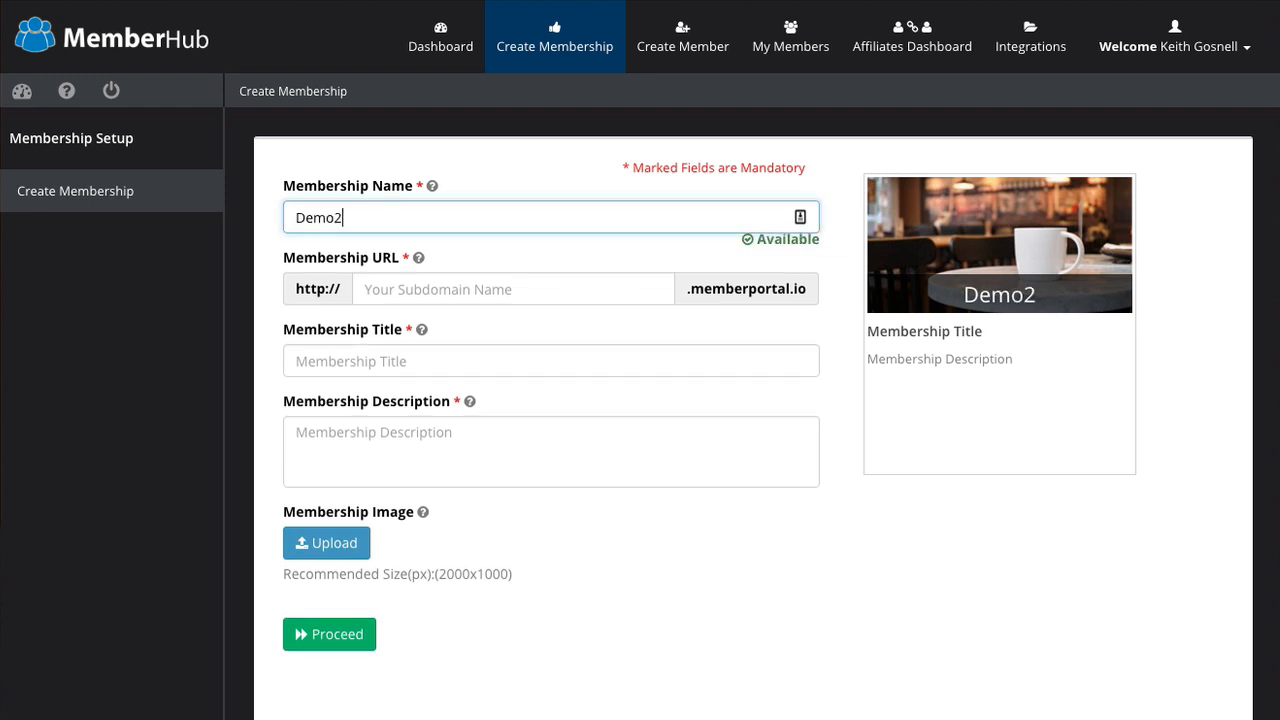
{"action": "left_click", "coordinate": [418, 287]}
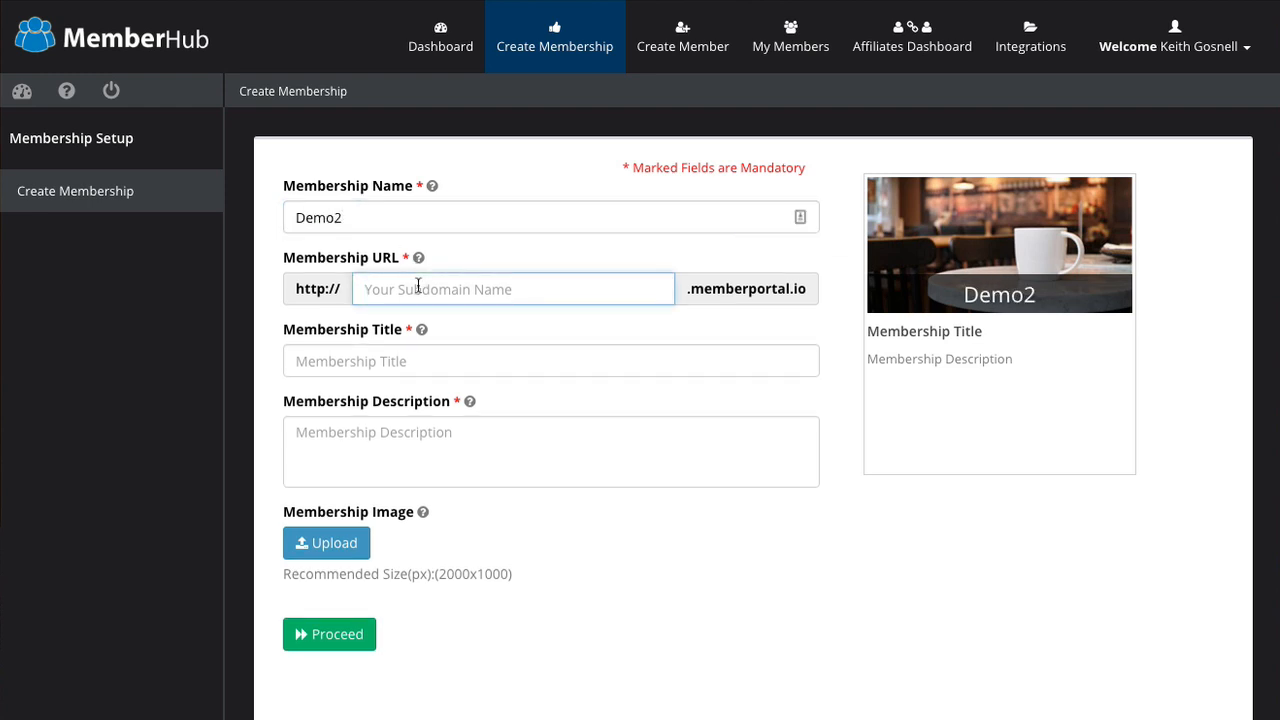
{"action": "type", "text": "demo2"}
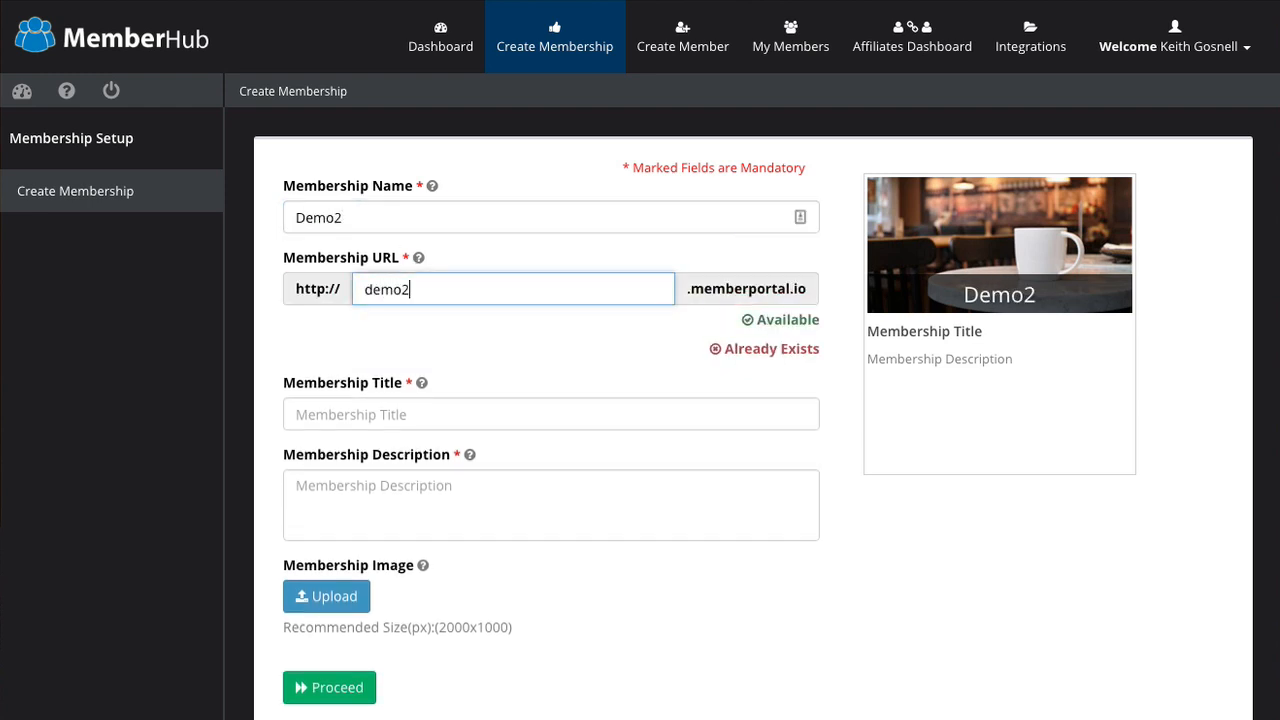
{"action": "type", "text": "321"}
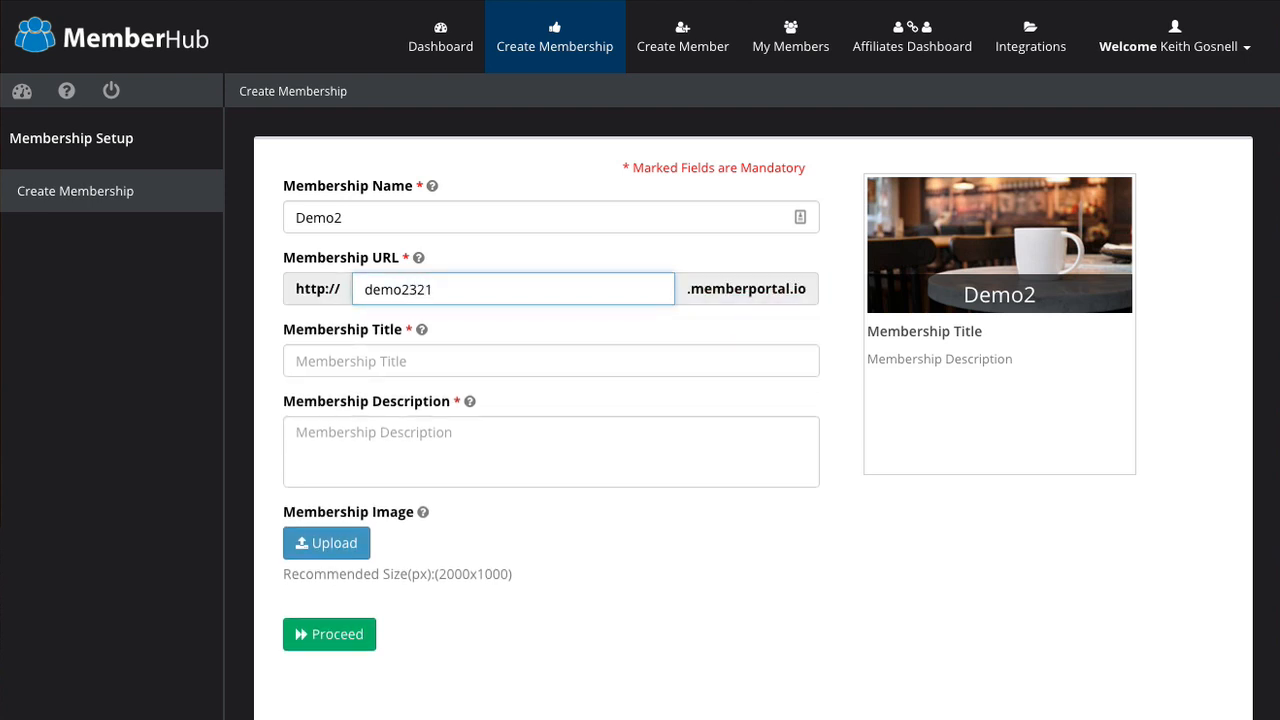
{"action": "left_click", "coordinate": [380, 362]}
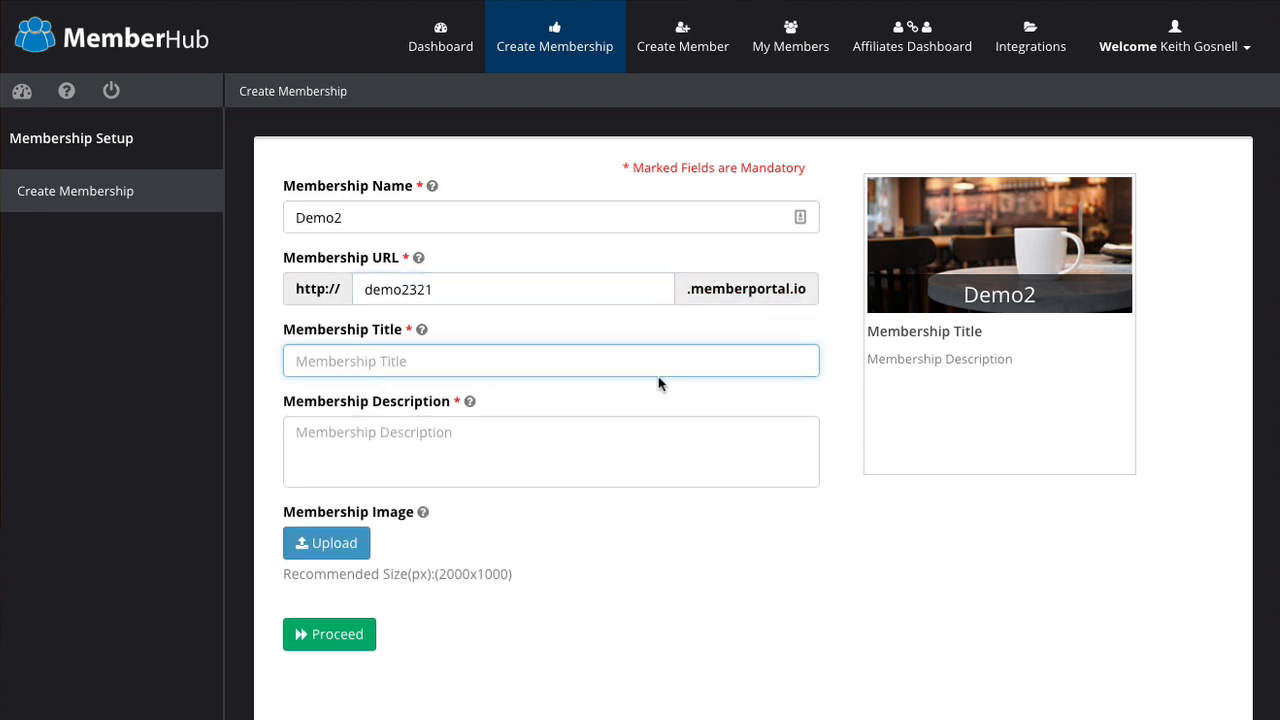
{"action": "type", "text": "My Demo "}
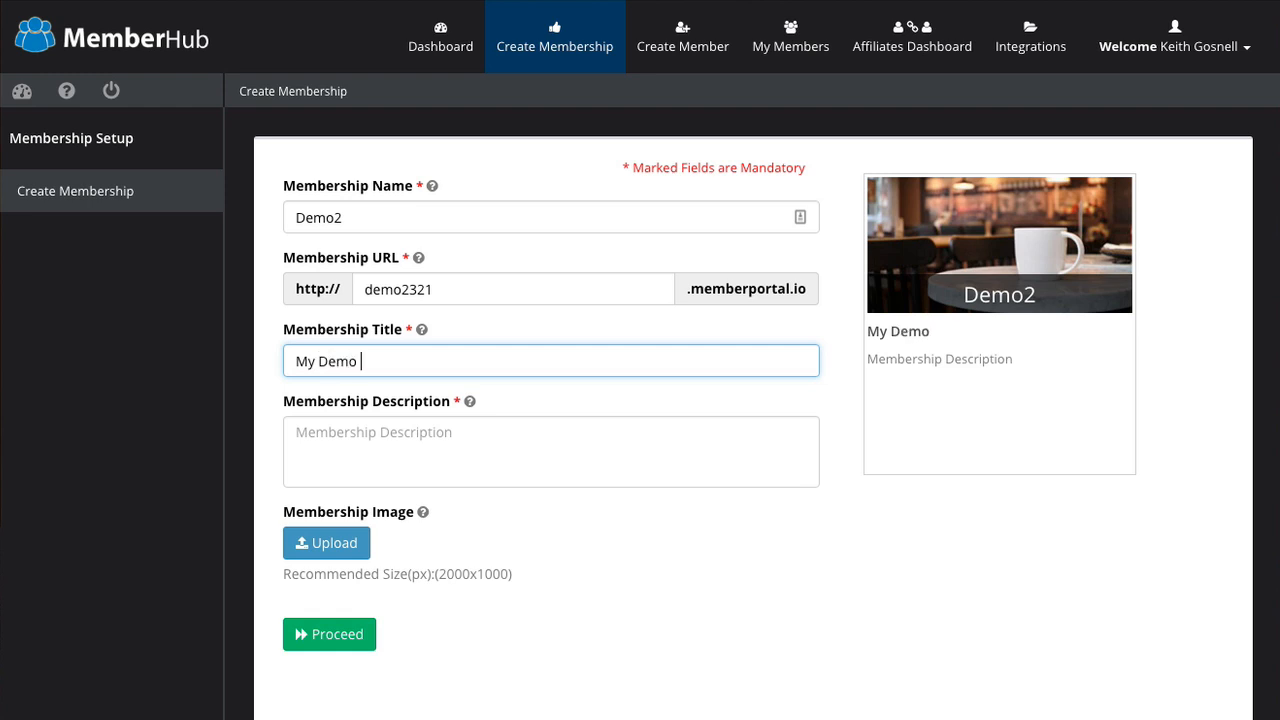
{"action": "type", "text": "Site"}
{"action": "left_click", "coordinate": [419, 436]}
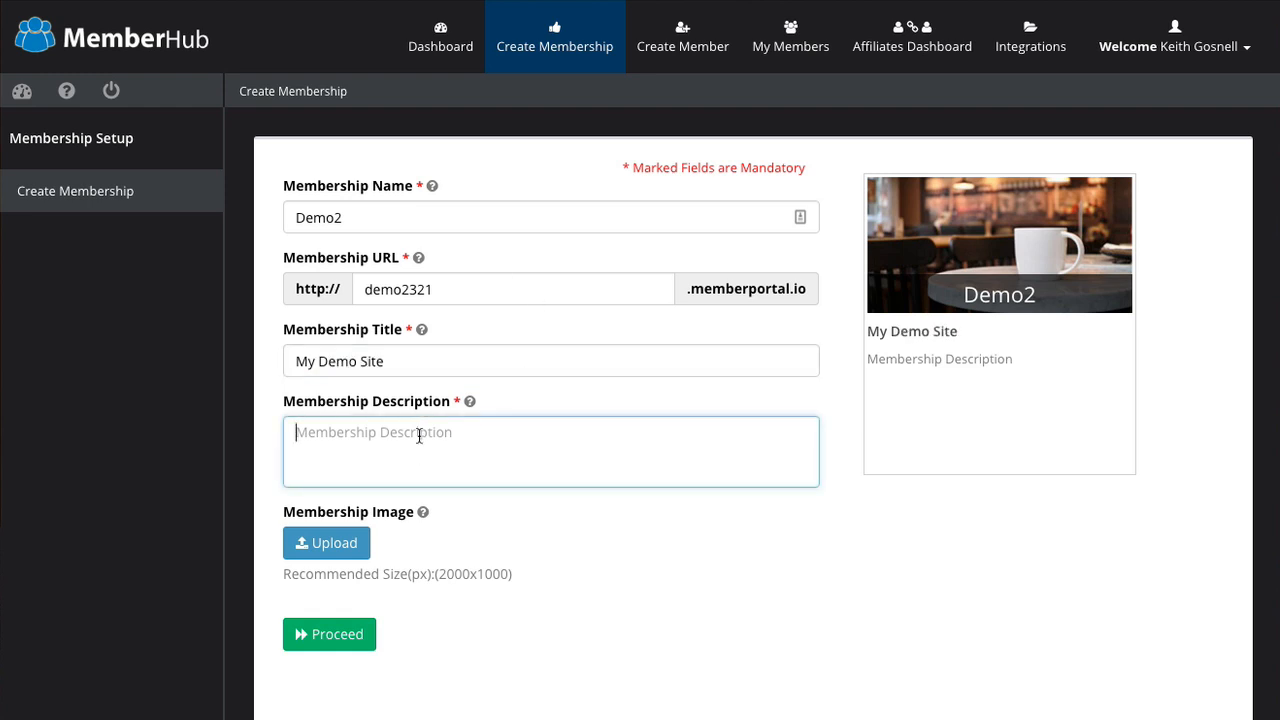
{"action": "type", "text": "My Demo d"}
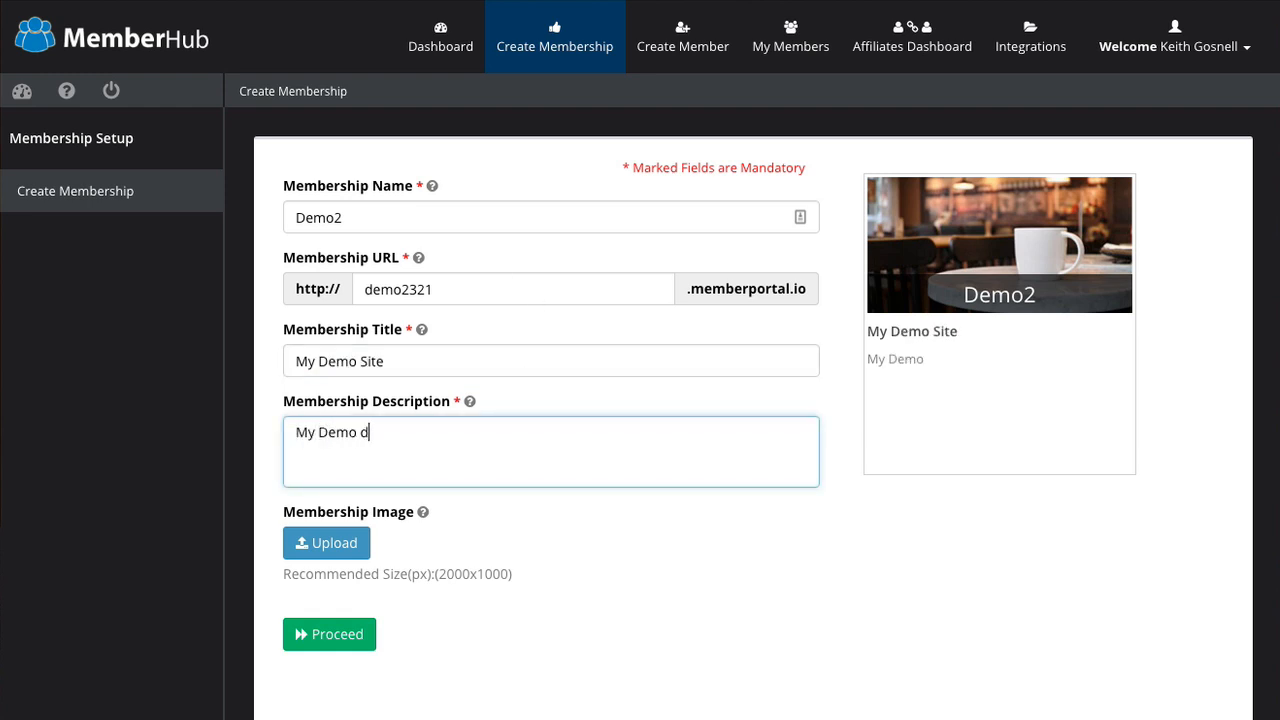
{"action": "type", "text": "escription"}
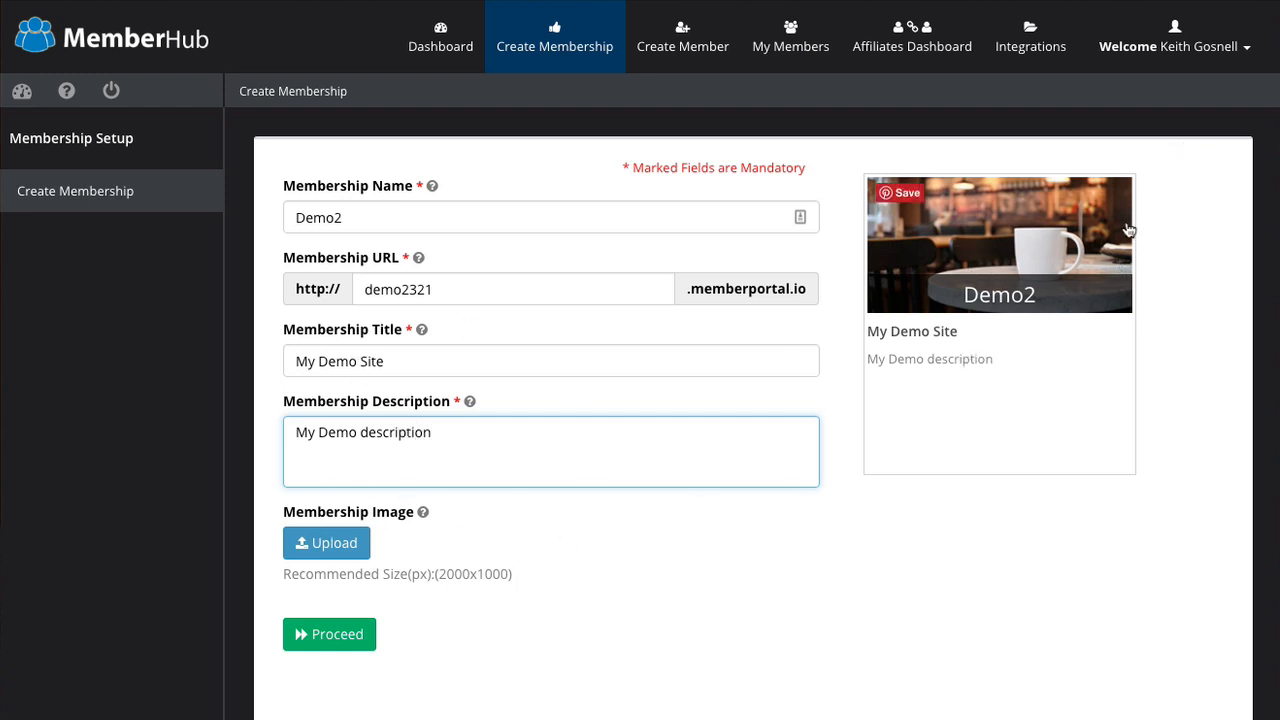
{"action": "left_click", "coordinate": [856, 595]}
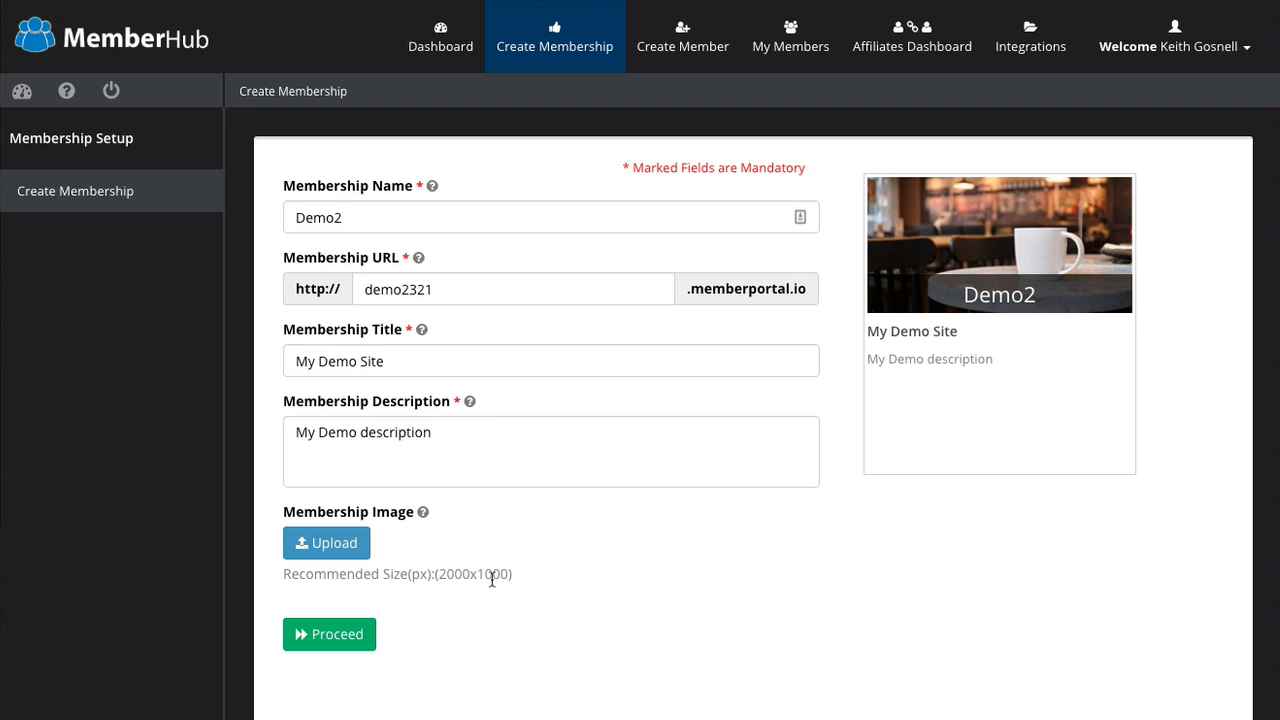
{"action": "left_click", "coordinate": [346, 632]}
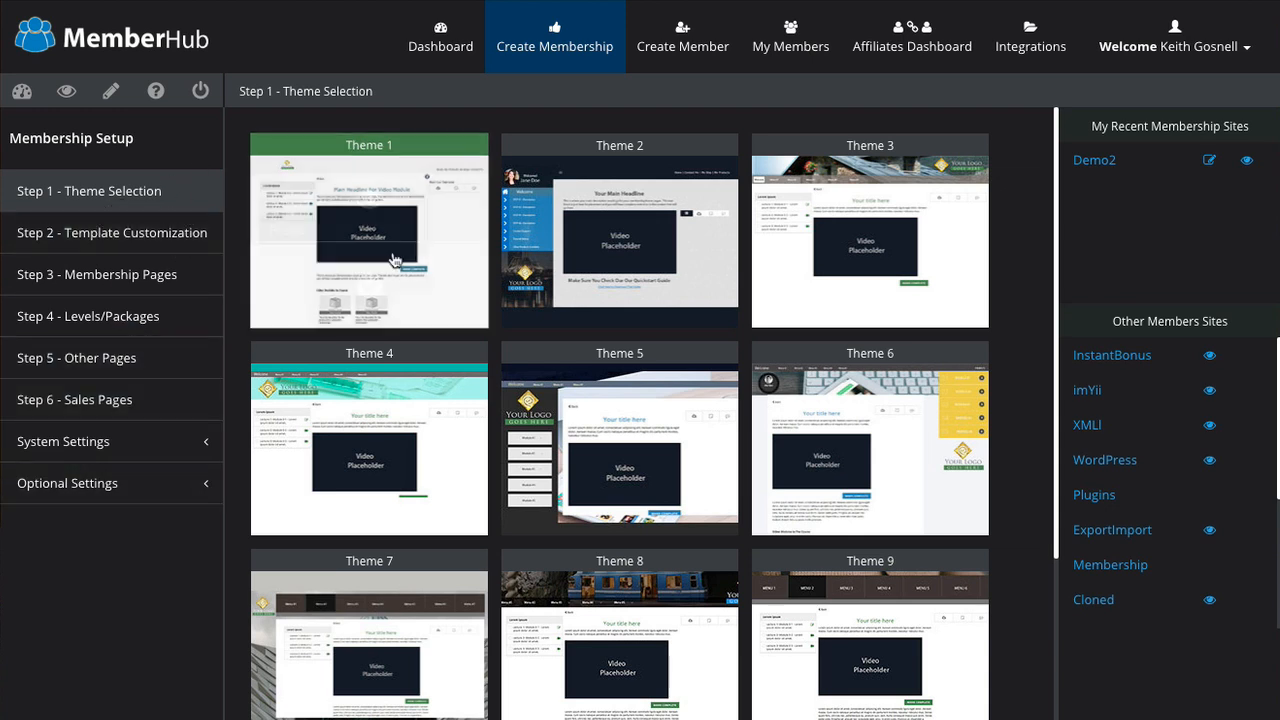
Step: Browse Theme 2's preview pages forward and back, close the preview, and pick Theme 2
{"action": "mouse_move", "coordinate": [866, 302]}
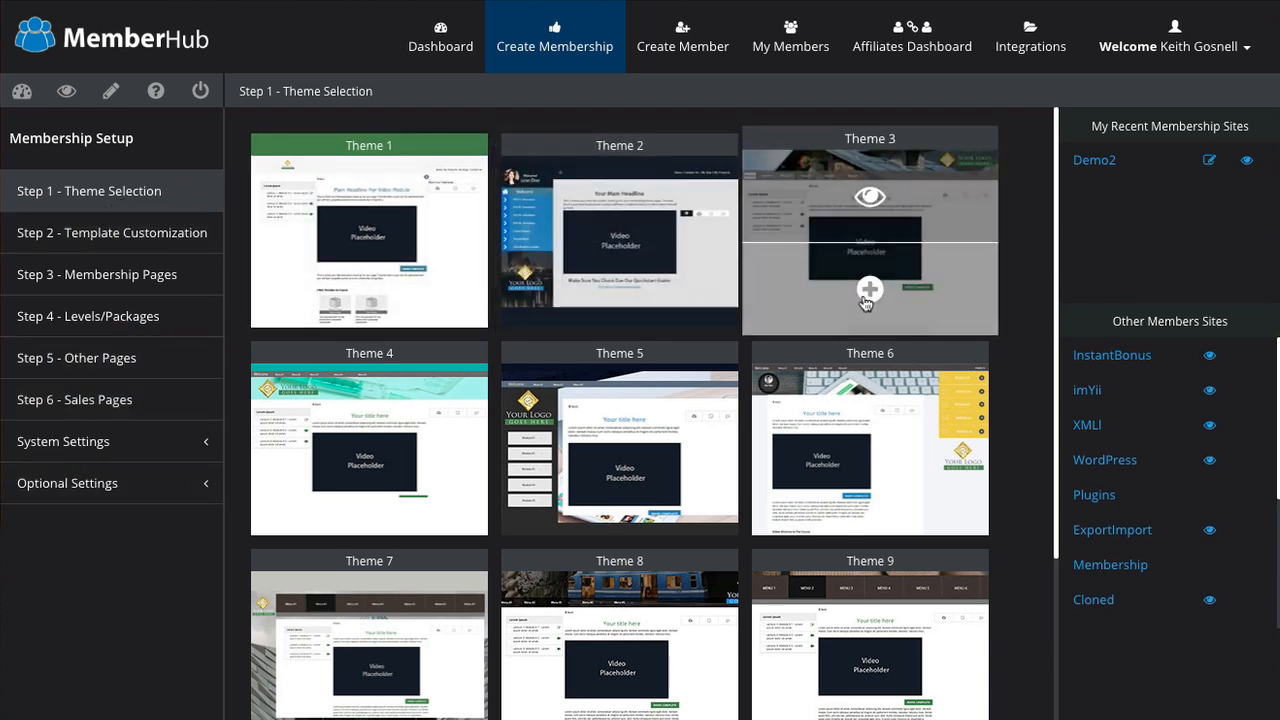
{"action": "mouse_move", "coordinate": [377, 207]}
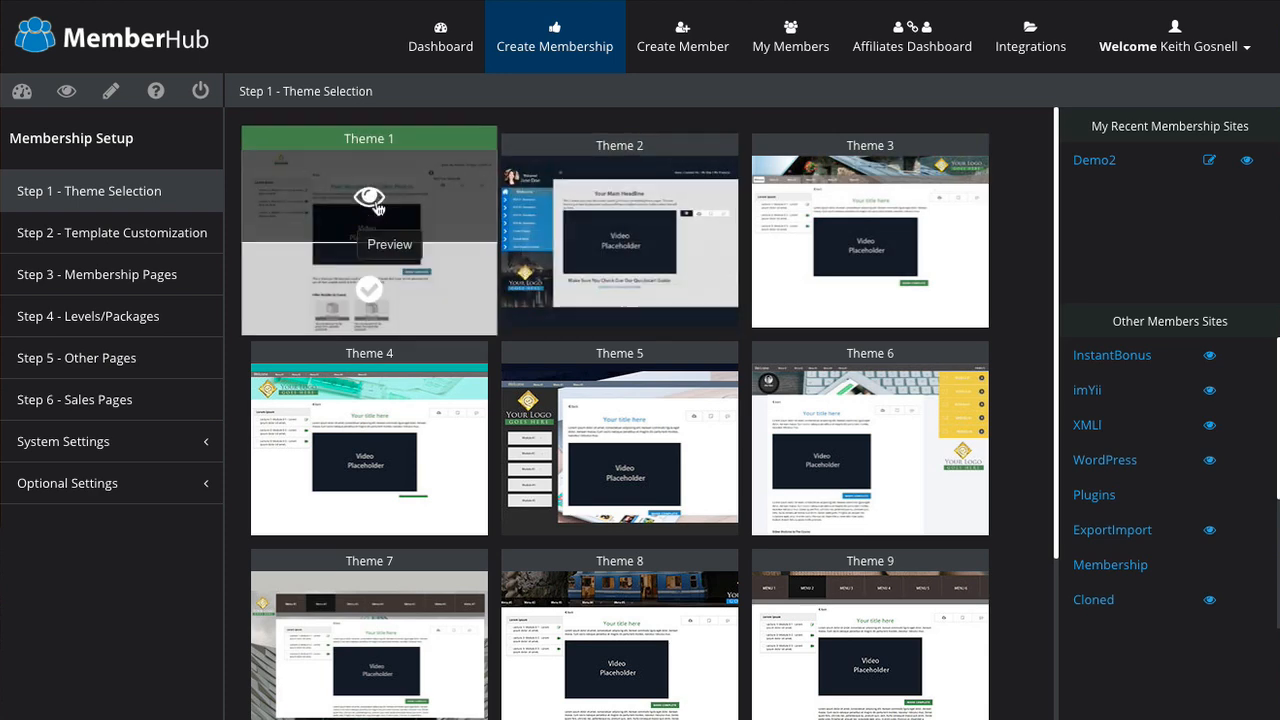
{"action": "left_click", "coordinate": [616, 195]}
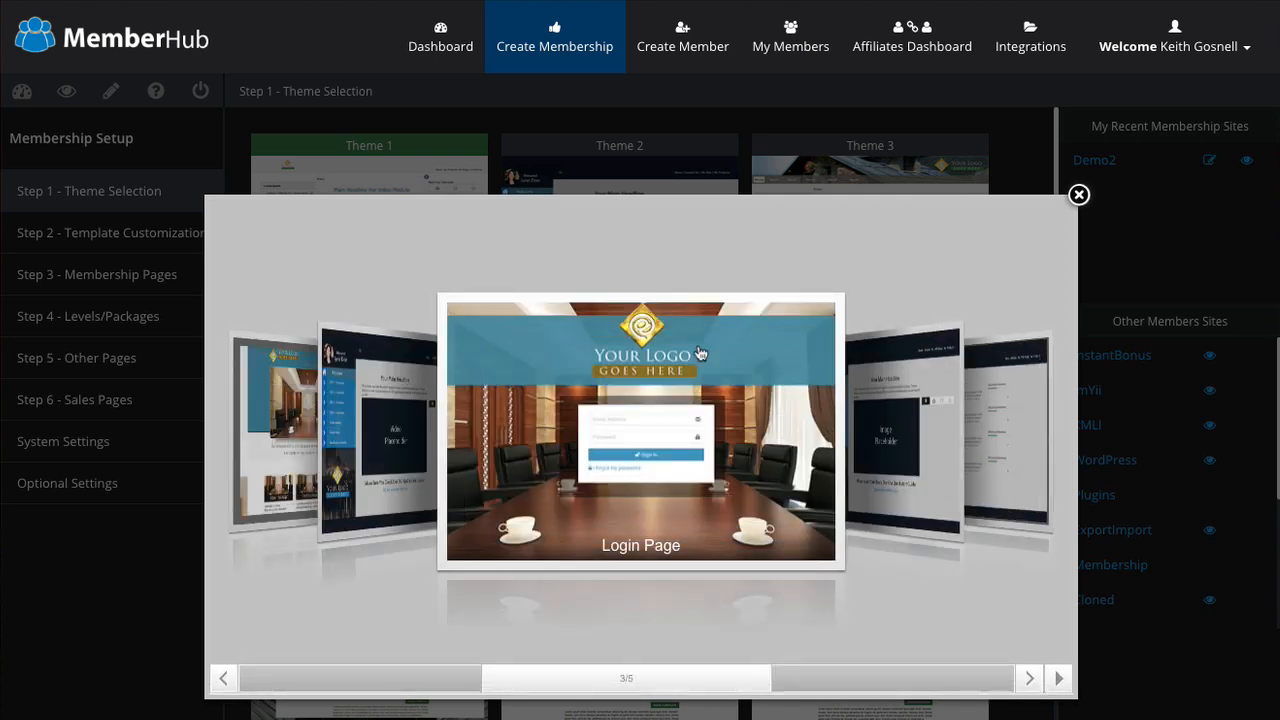
{"action": "left_click", "coordinate": [891, 423]}
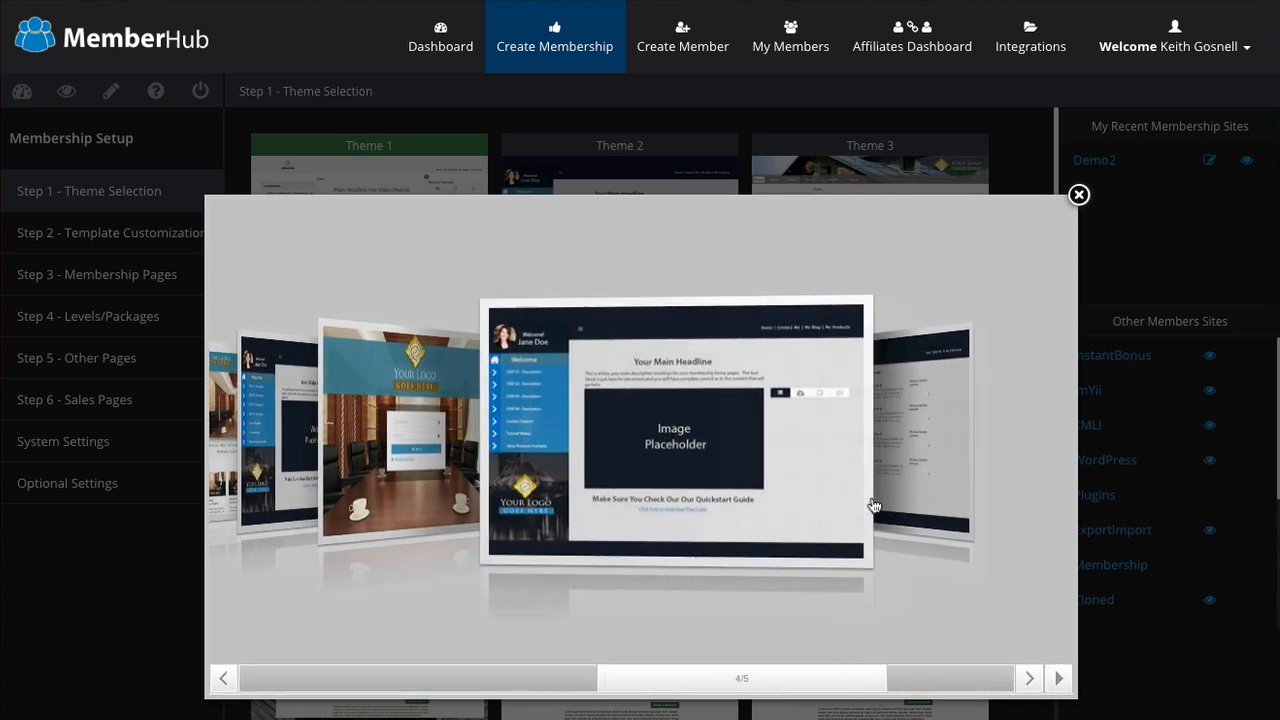
{"action": "left_click", "coordinate": [894, 443]}
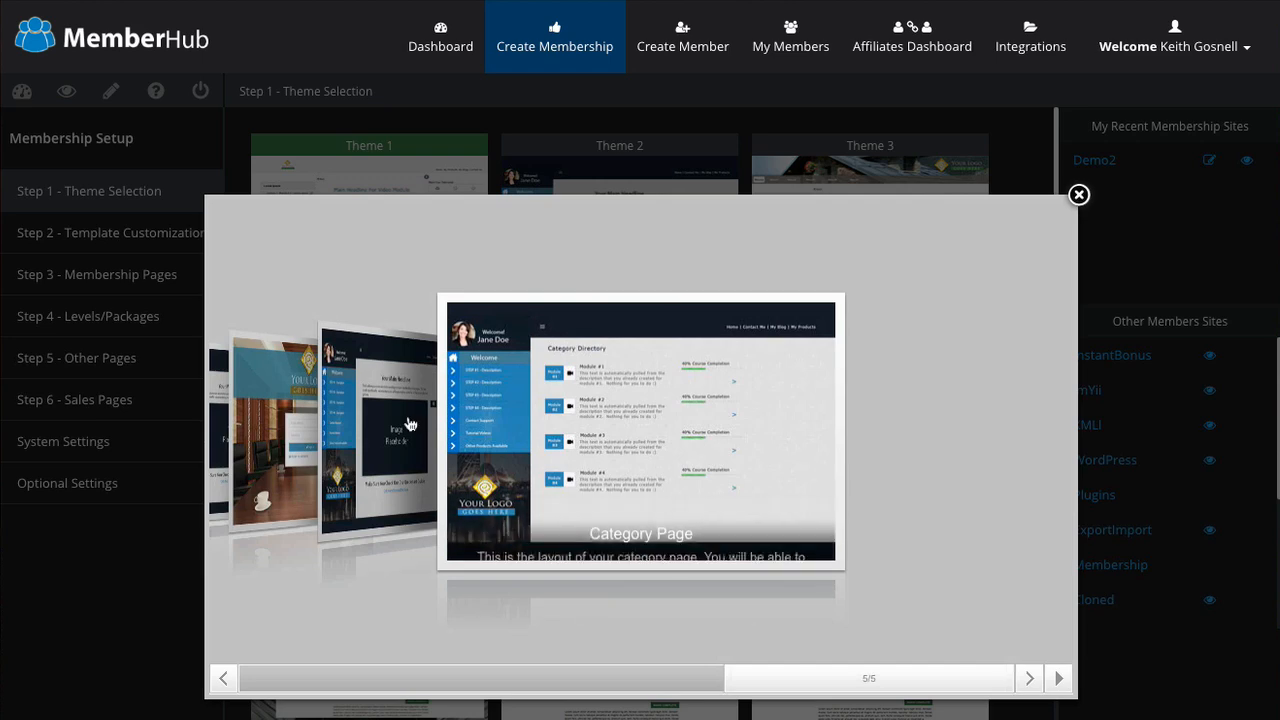
{"action": "left_click", "coordinate": [409, 424]}
{"action": "left_click", "coordinate": [411, 420]}
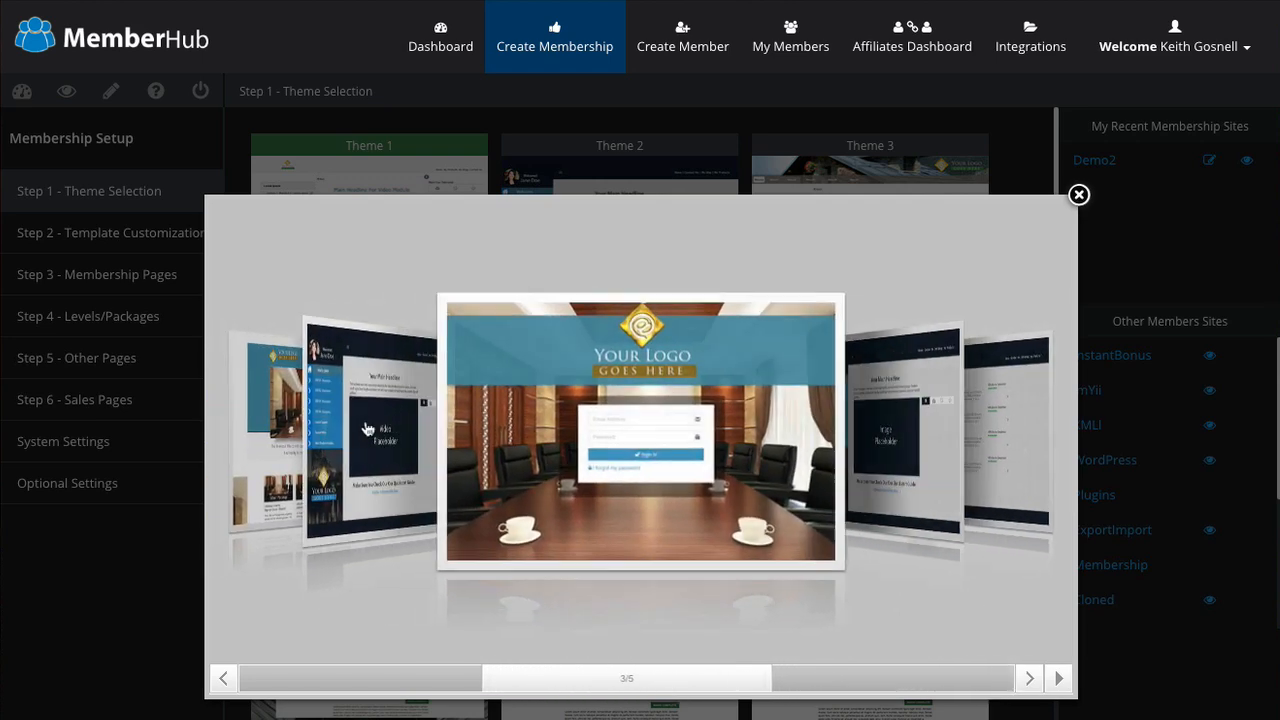
{"action": "left_click", "coordinate": [364, 427]}
{"action": "left_click", "coordinate": [377, 430]}
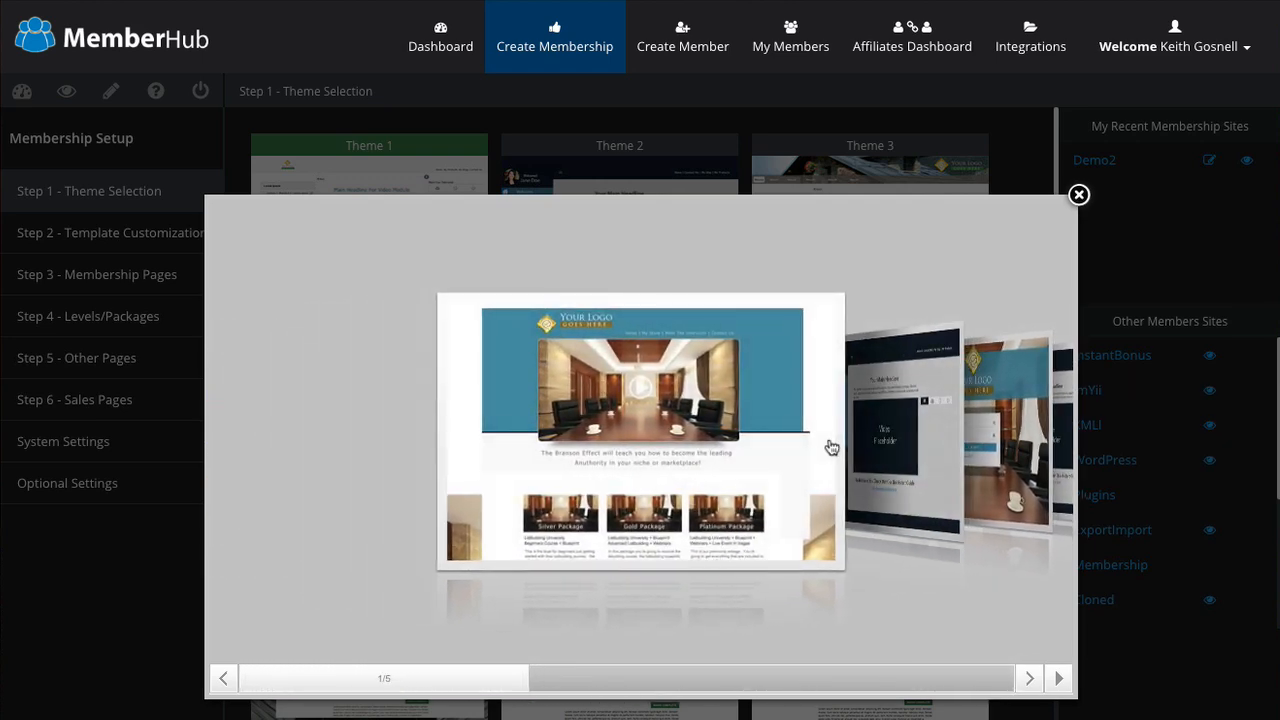
{"action": "left_click", "coordinate": [1079, 195]}
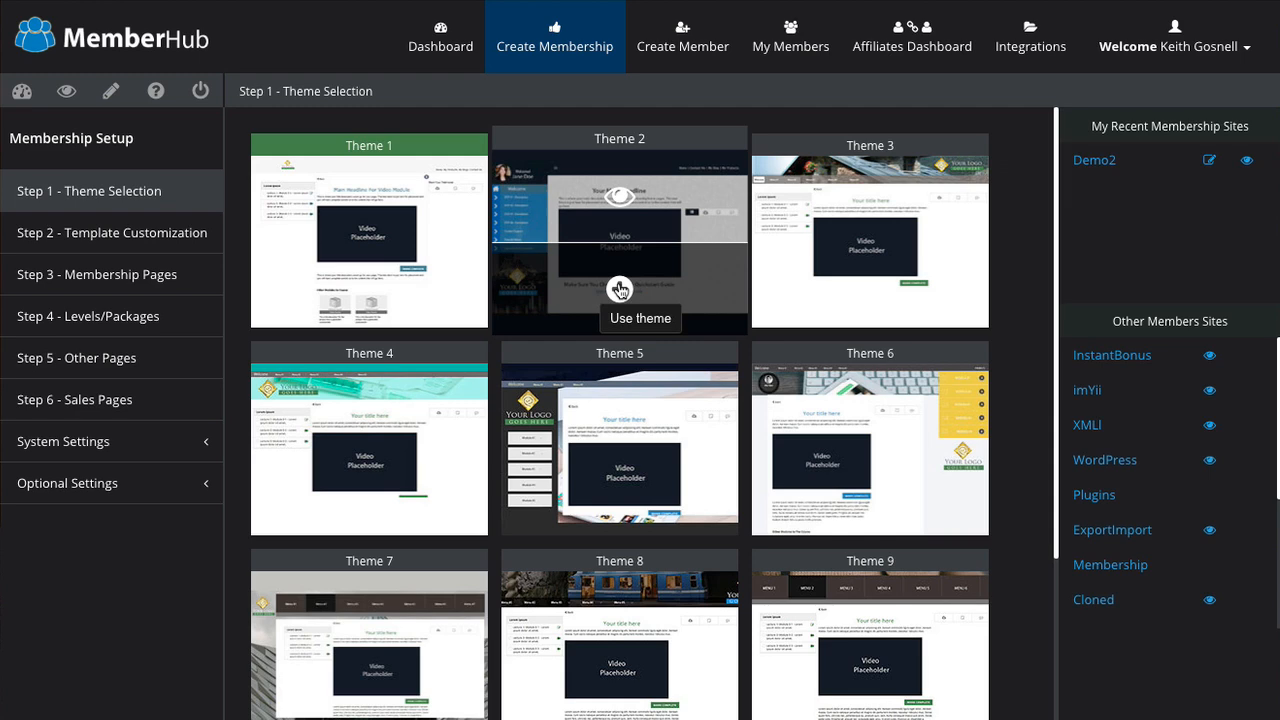
{"action": "left_click", "coordinate": [620, 290]}
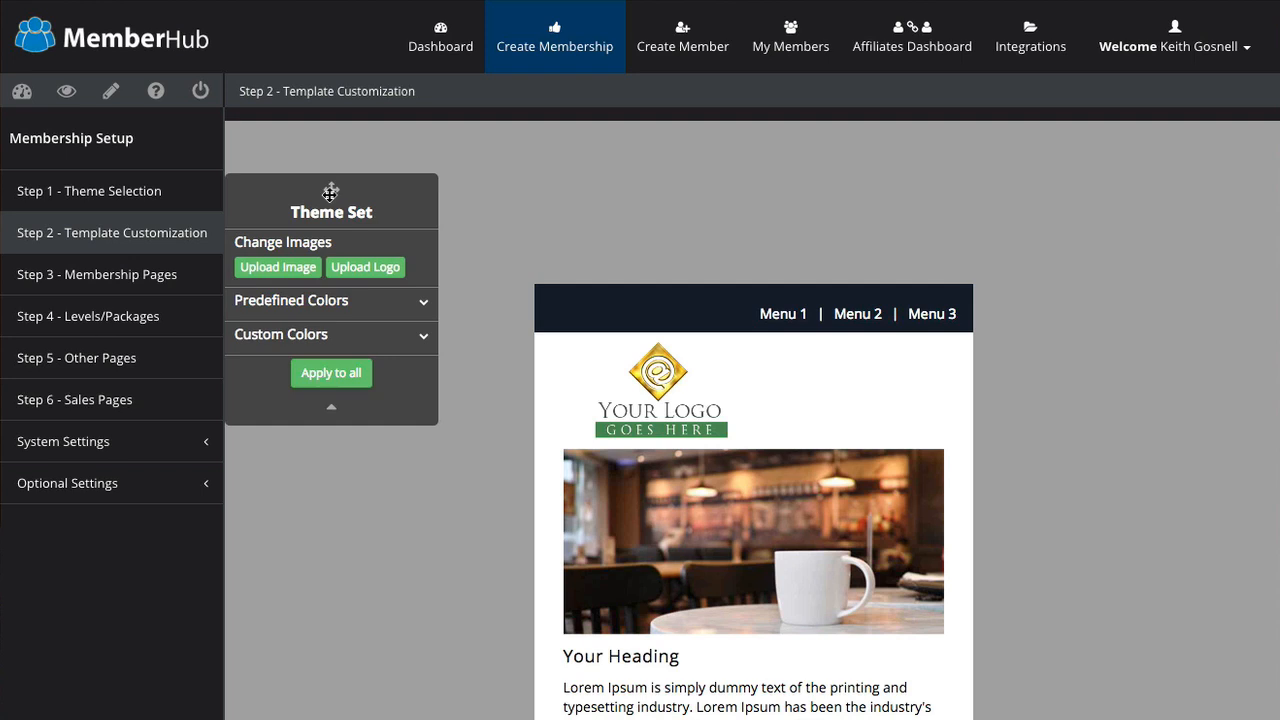
Step: Reposition the Theme Set panel and expand then collapse Predefined Colors and Custom Colors
{"action": "left_click_drag", "start_coordinate": [330, 193], "coordinate": [382, 183]}
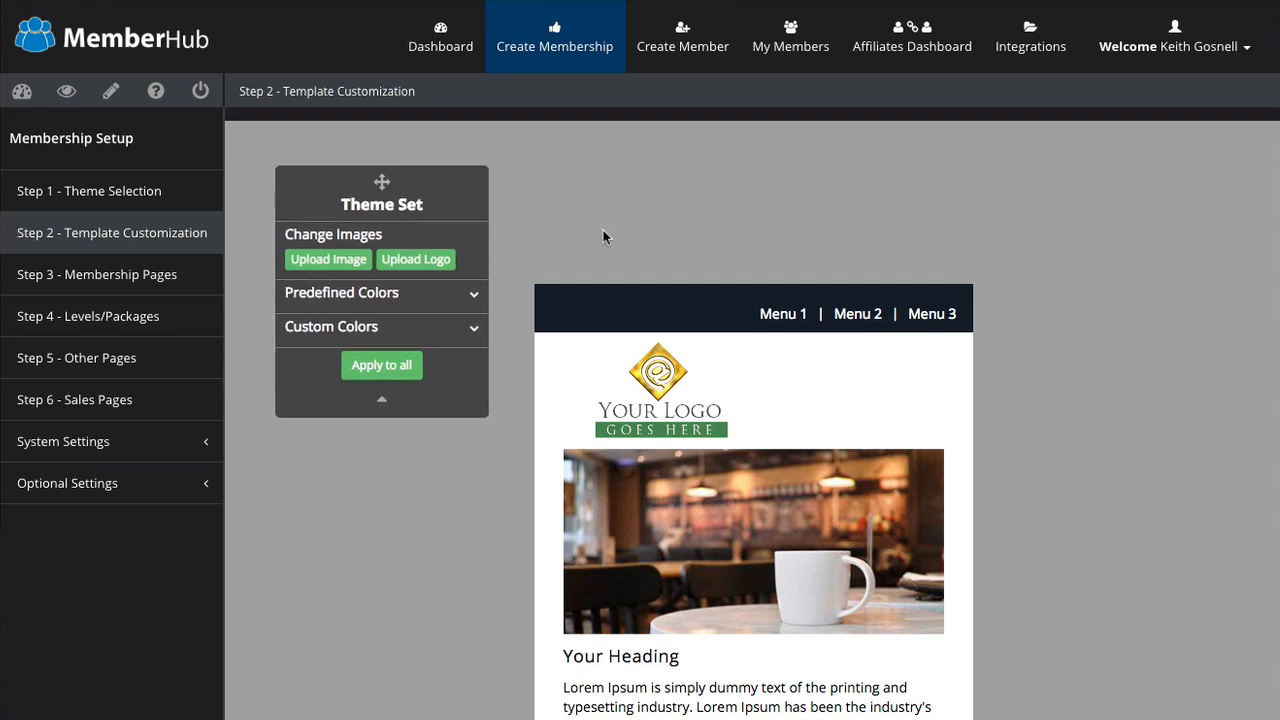
{"action": "scroll", "coordinate": [586, 350], "scroll_direction": "down", "scroll_amount": 1}
{"action": "scroll", "coordinate": [586, 350], "scroll_direction": "up", "scroll_amount": 1}
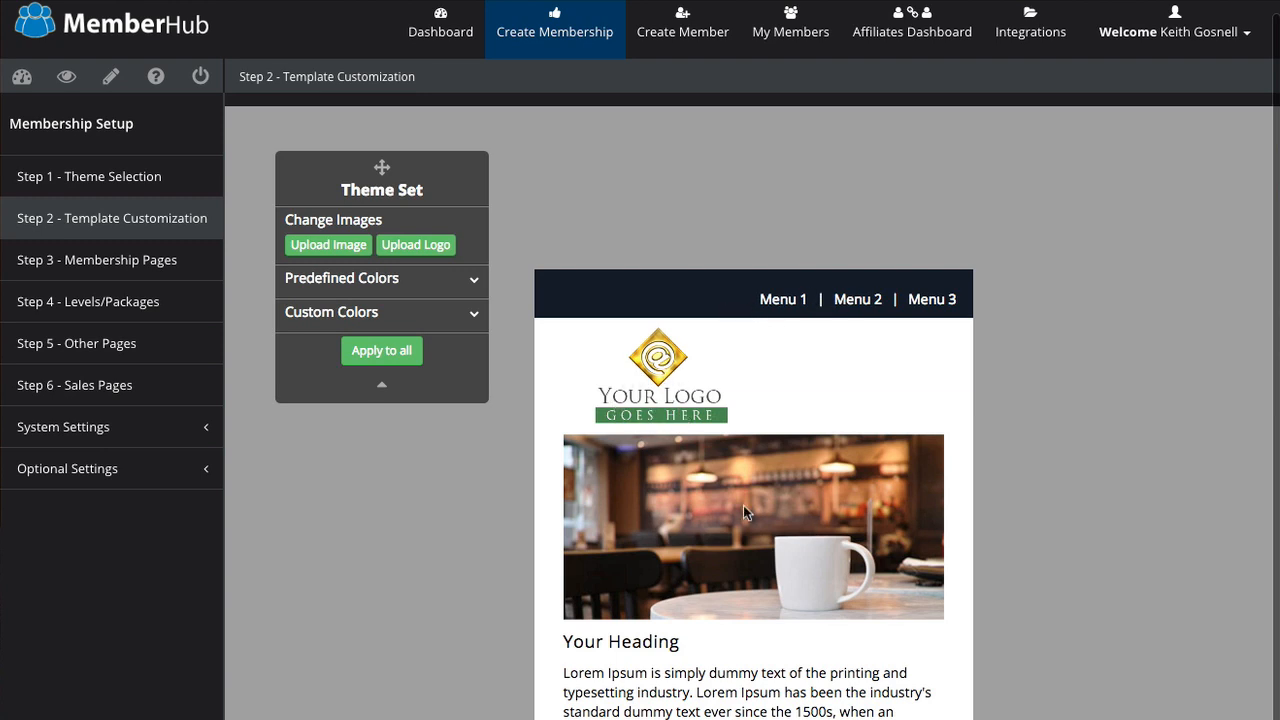
{"action": "scroll", "coordinate": [702, 705], "scroll_direction": "down", "scroll_amount": 1}
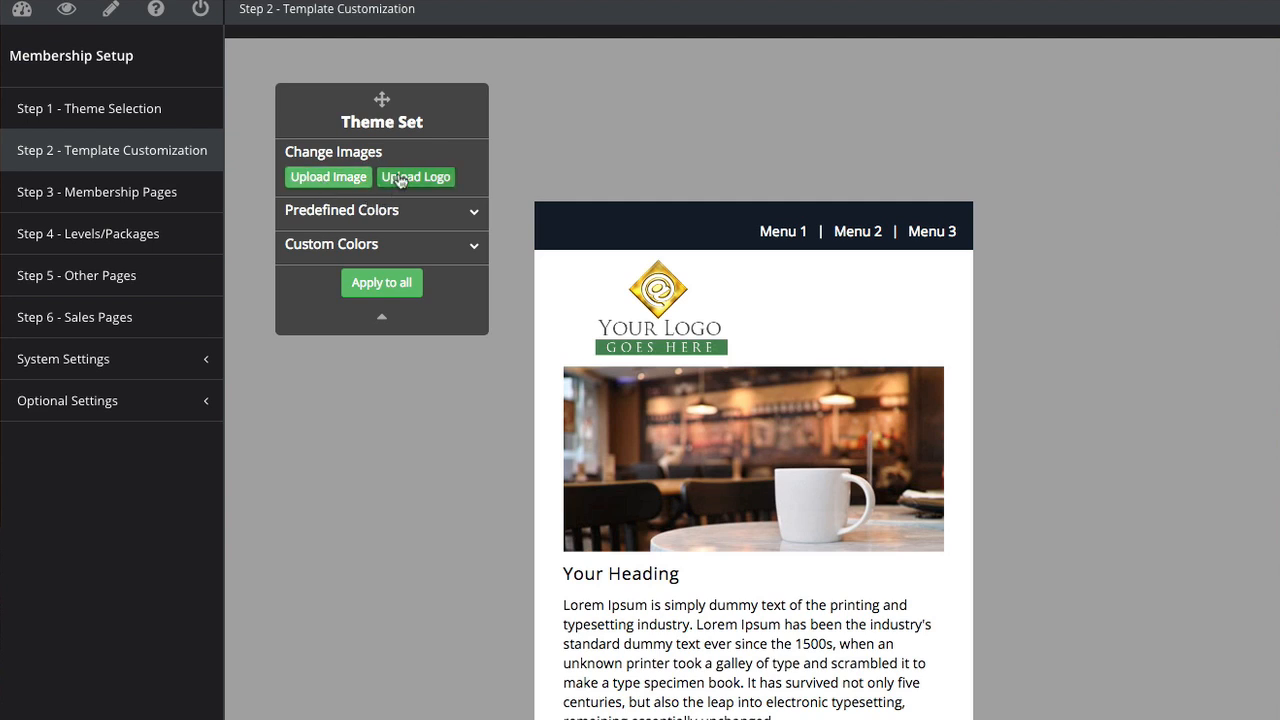
{"action": "left_click", "coordinate": [393, 212]}
{"action": "left_click", "coordinate": [393, 212]}
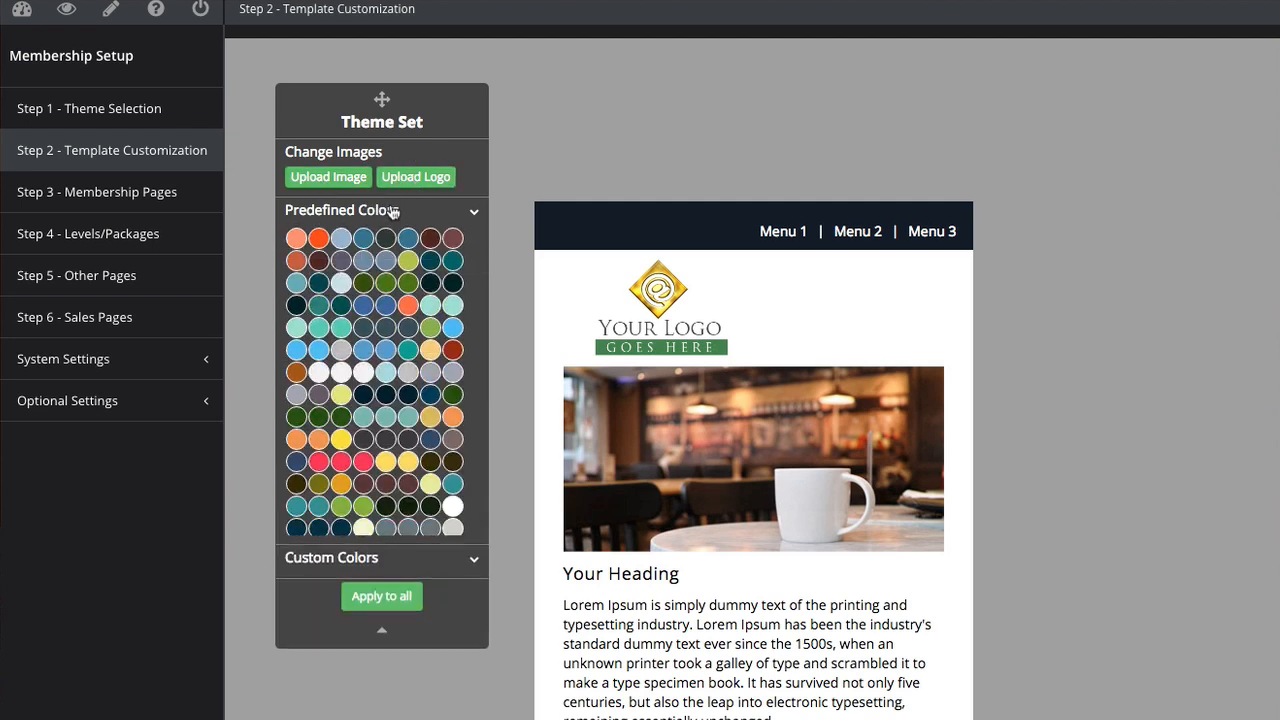
{"action": "left_click", "coordinate": [369, 255]}
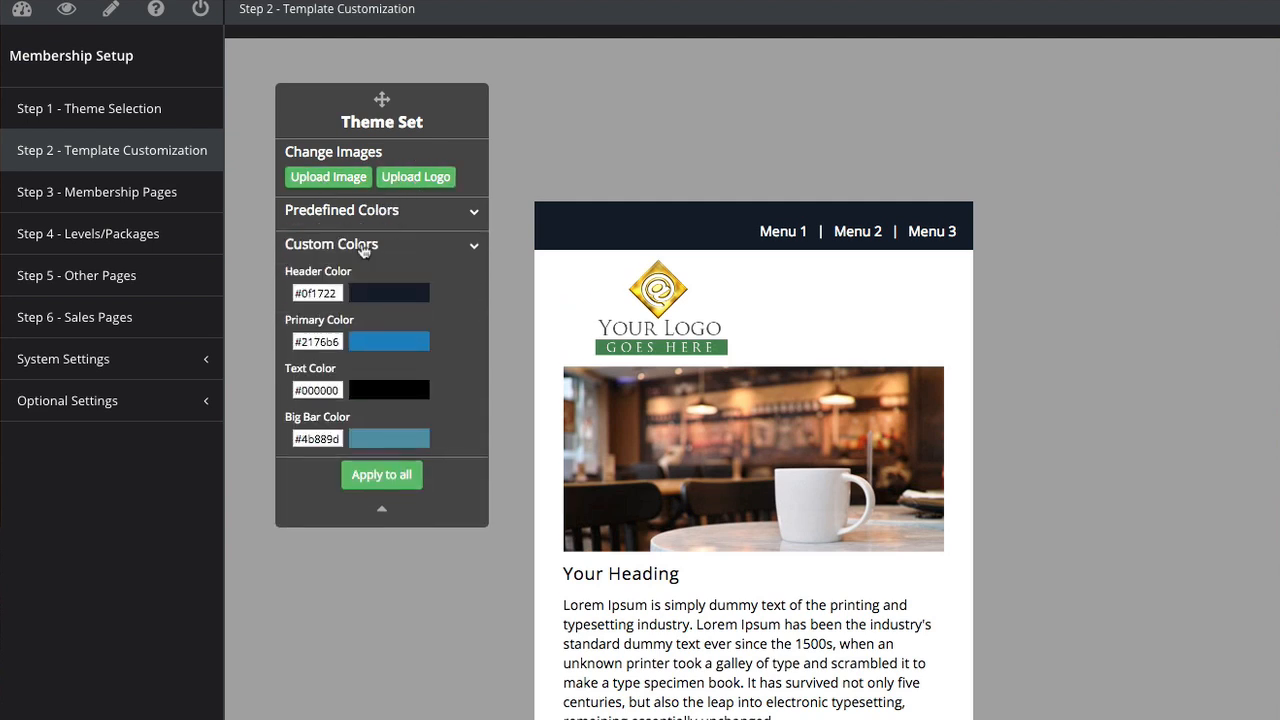
{"action": "left_click", "coordinate": [365, 246]}
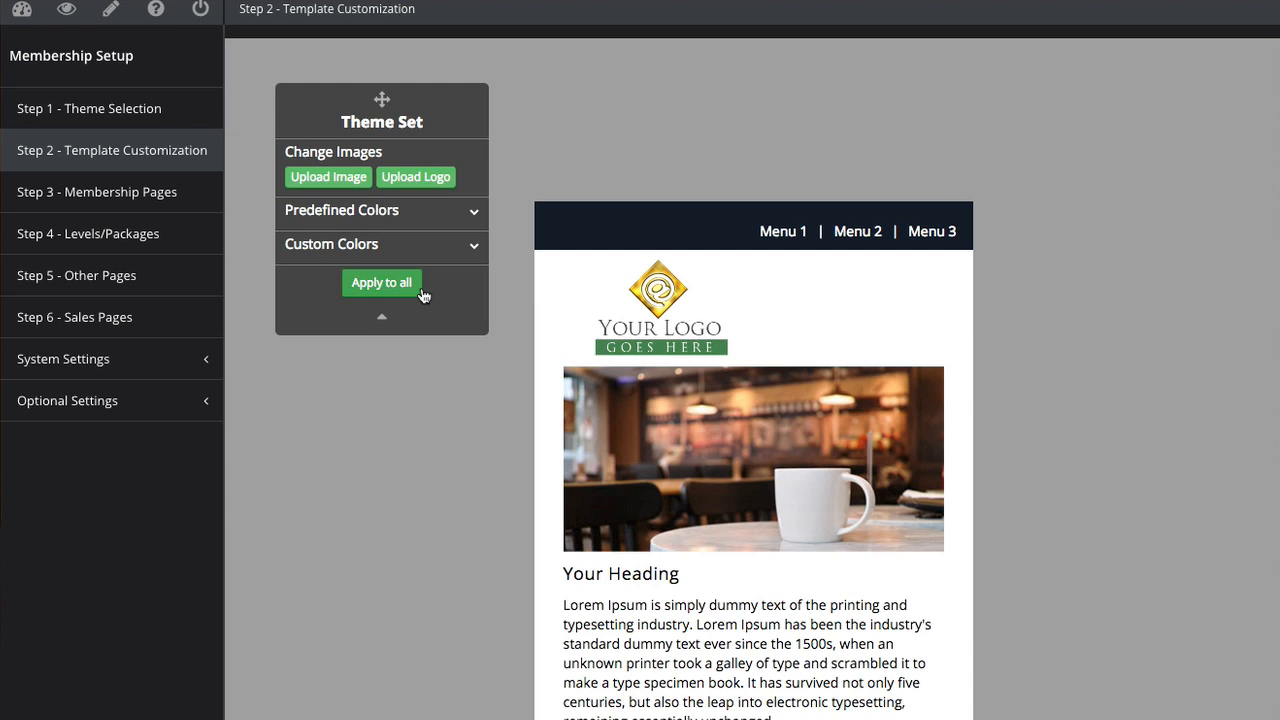
{"action": "left_click_drag", "start_coordinate": [380, 98], "coordinate": [377, 91]}
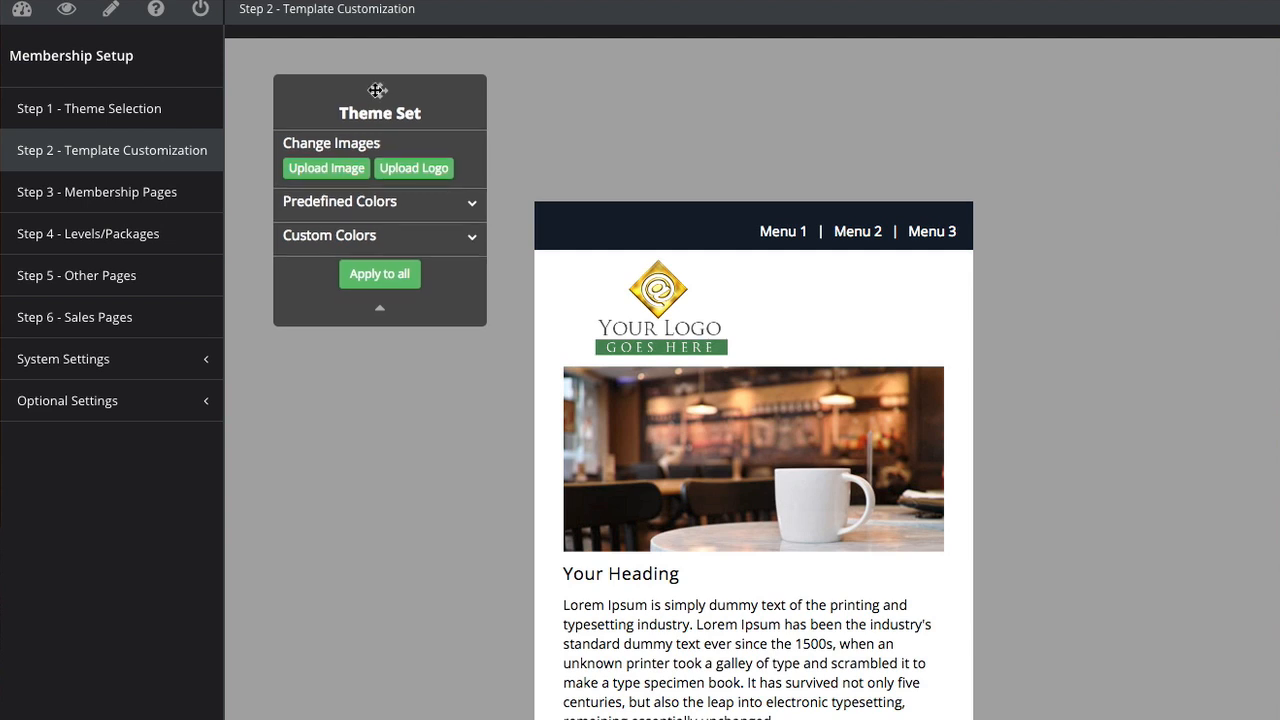
{"action": "left_click", "coordinate": [155, 195]}
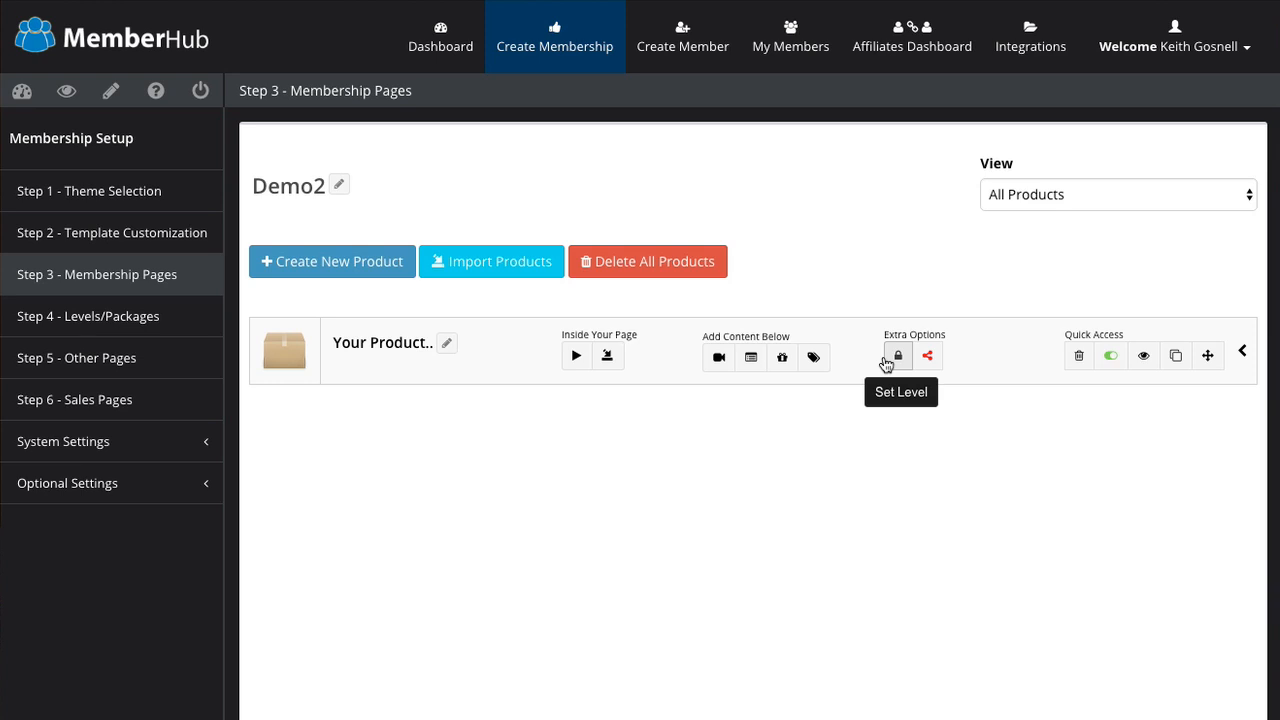
{"action": "scroll", "coordinate": [885, 364], "scroll_direction": "down", "scroll_amount": 1}
{"action": "scroll", "coordinate": [886, 366], "scroll_direction": "up", "scroll_amount": 1}
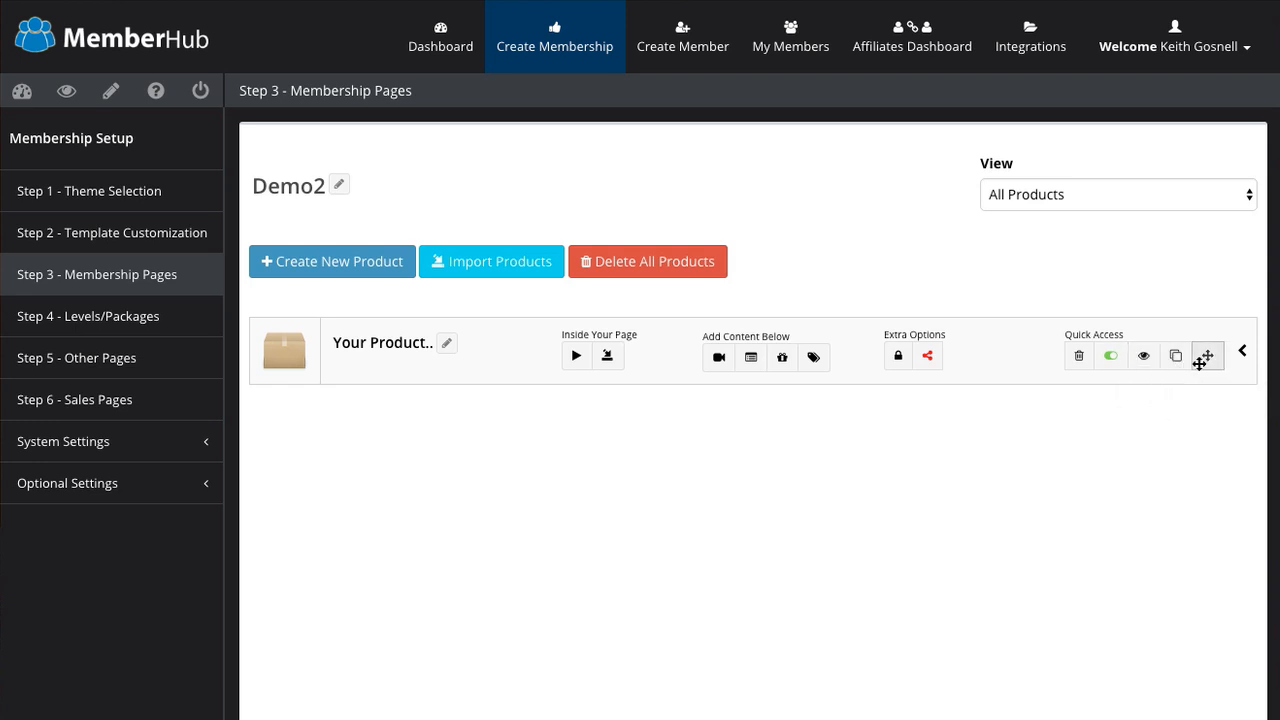
{"action": "left_click", "coordinate": [1143, 357]}
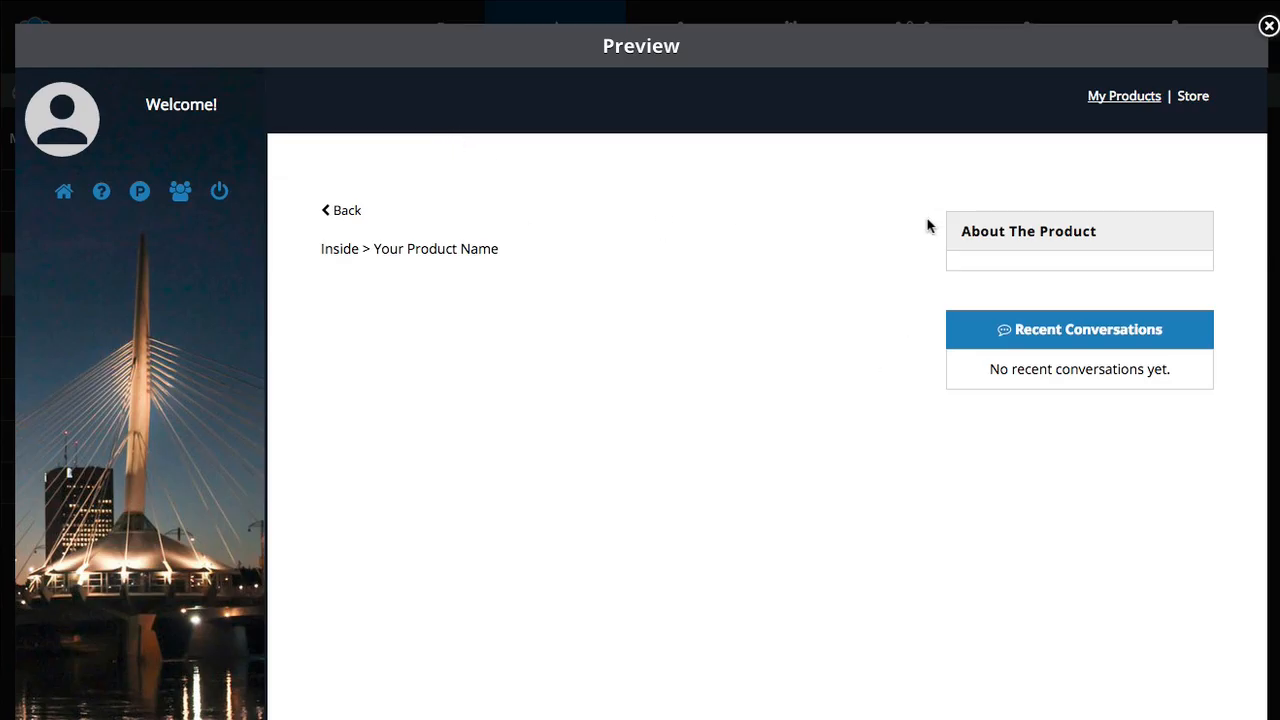
{"action": "left_click", "coordinate": [1268, 28]}
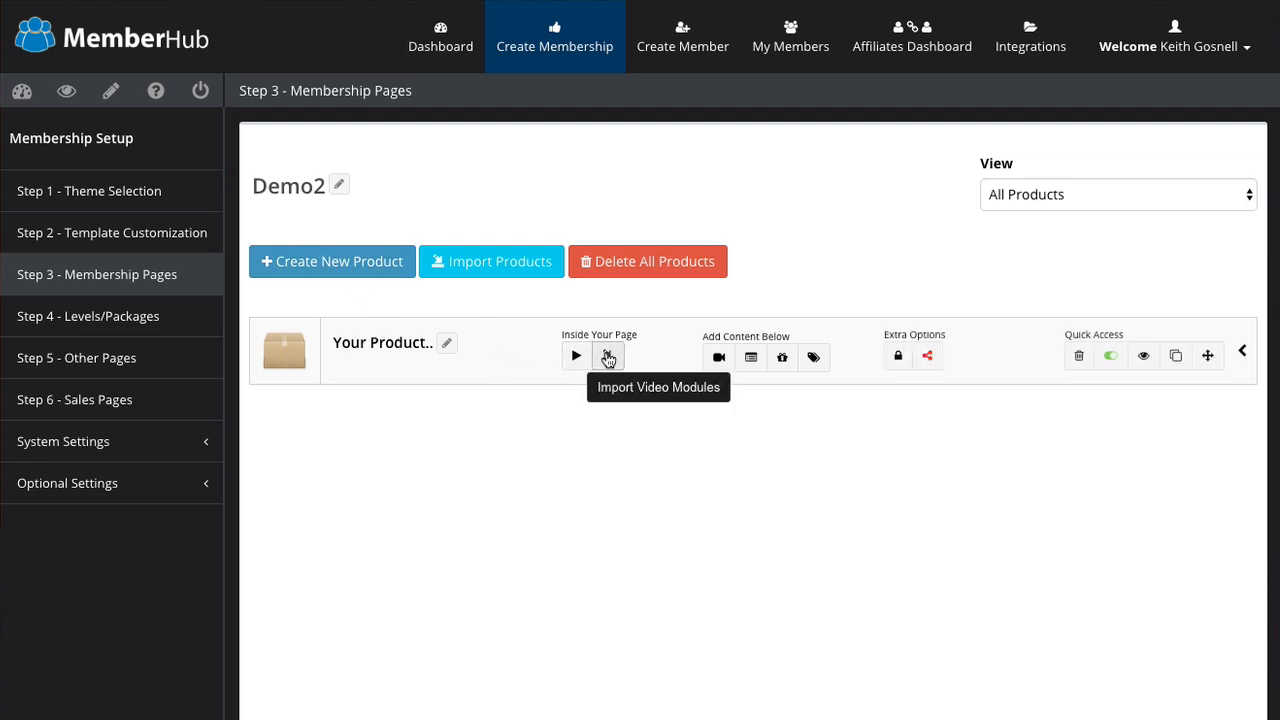
Step: Start a video import, switch the source from Vimeo back to YouTube, and choose the YouTube playlist option
{"action": "left_click", "coordinate": [608, 358]}
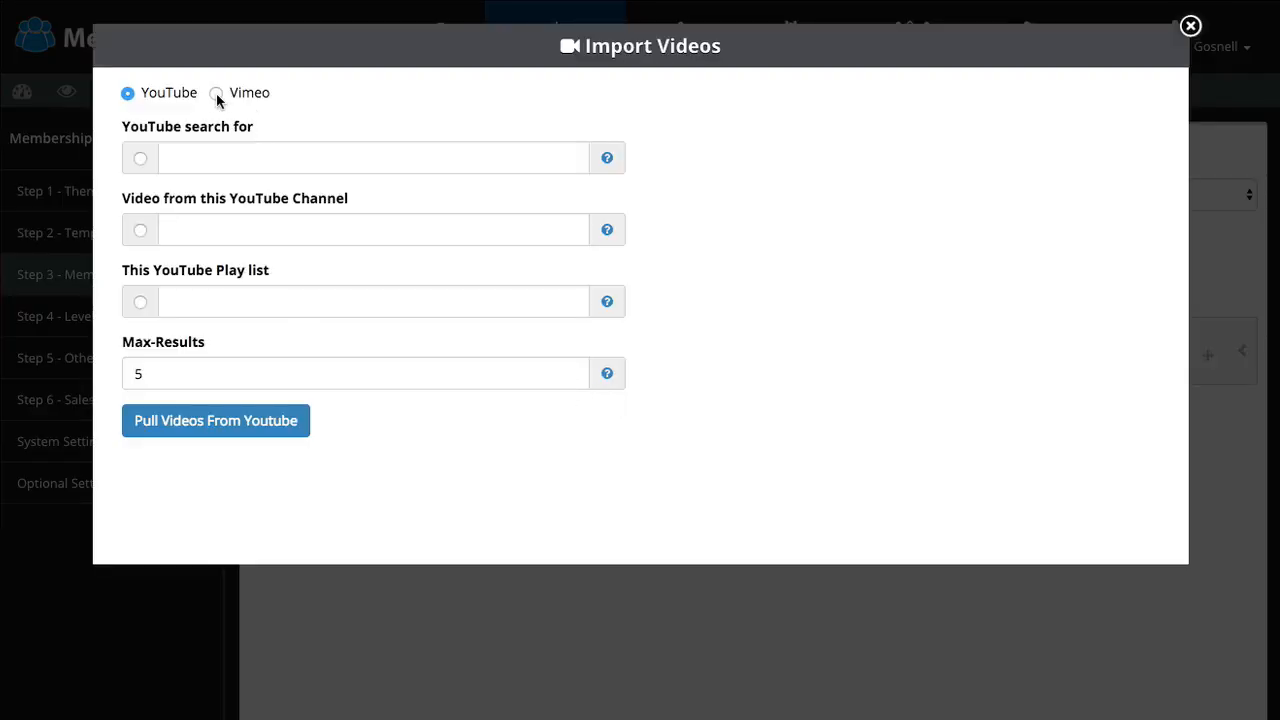
{"action": "left_click", "coordinate": [216, 93]}
{"action": "left_click", "coordinate": [128, 94]}
{"action": "scroll", "coordinate": [203, 198], "scroll_direction": "down", "scroll_amount": 1}
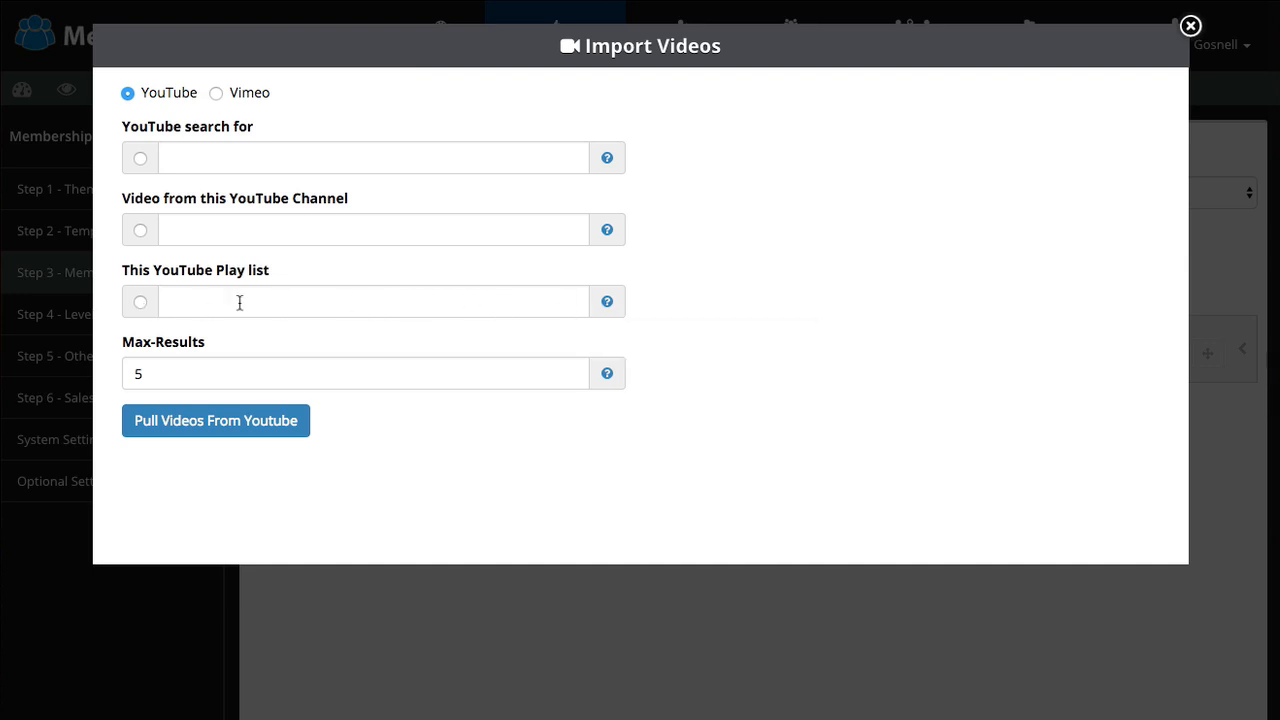
{"action": "left_click", "coordinate": [140, 302]}
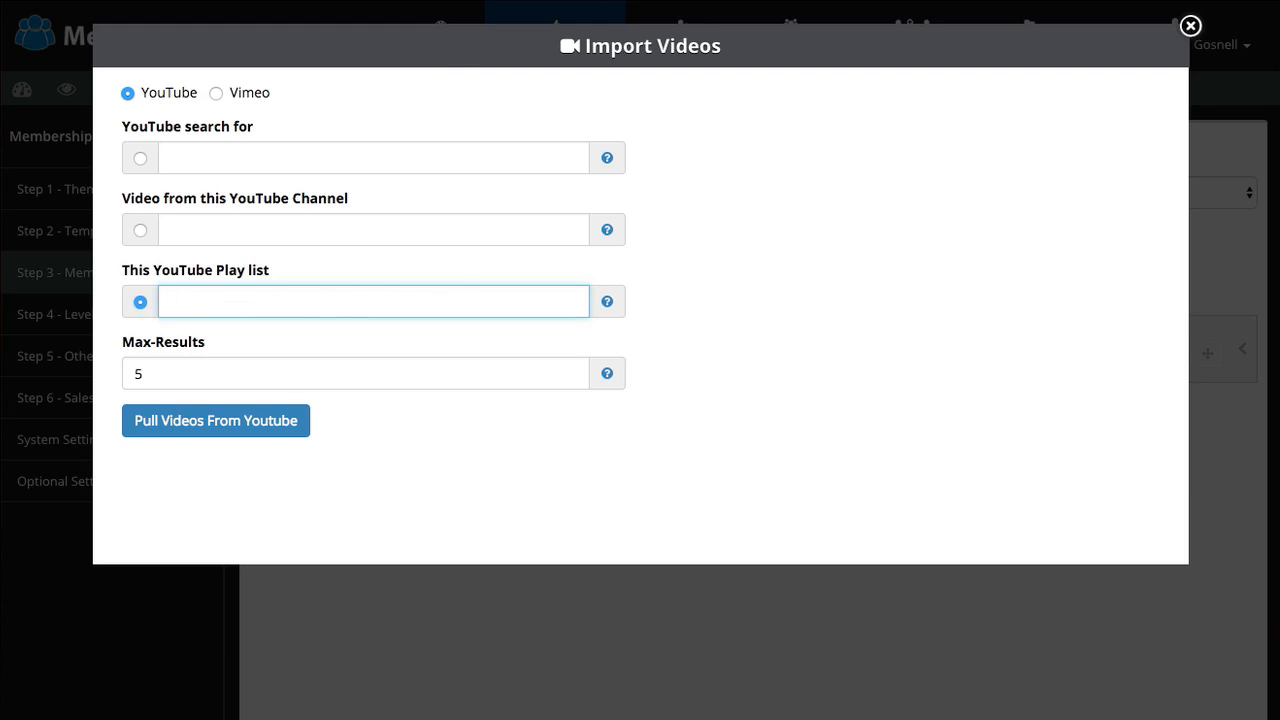
{"action": "key", "text": "super+t"}
Step: Find the Product Creation Blueprint playlist in YouTube Creator Studio and paste its URL into MemberHub
{"action": "type", "text": "you"}
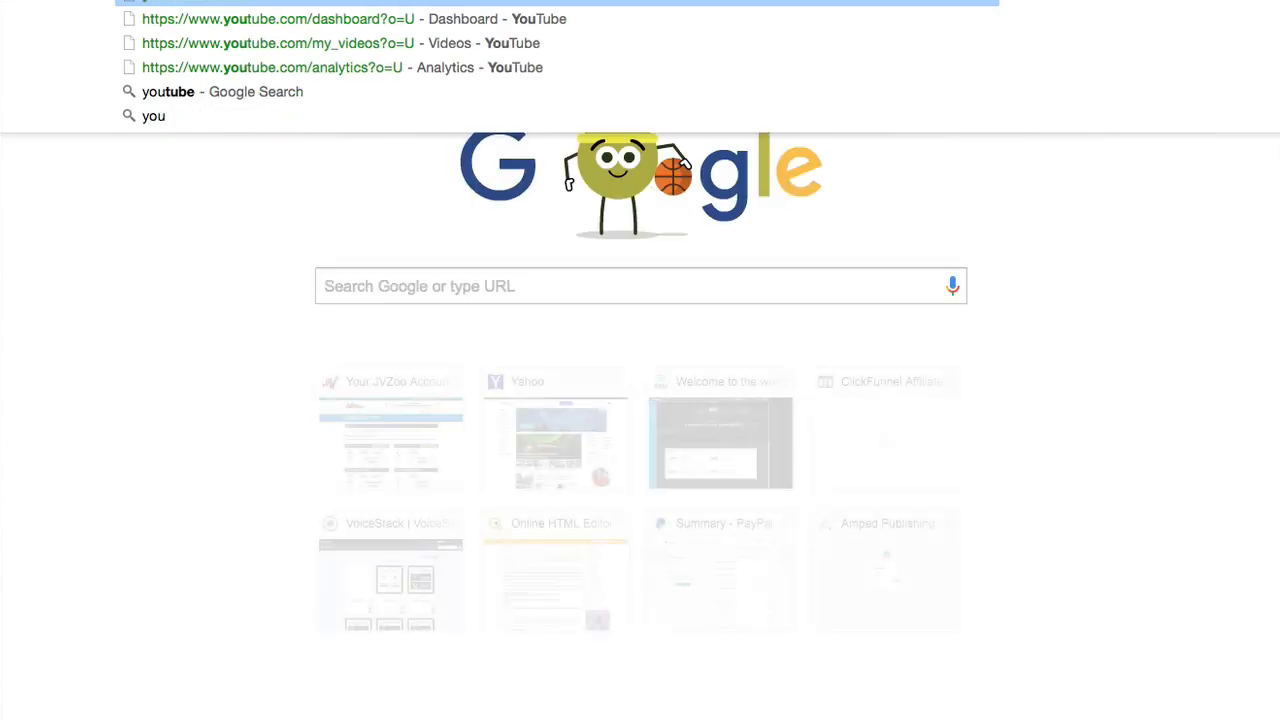
{"action": "key", "text": "Return"}
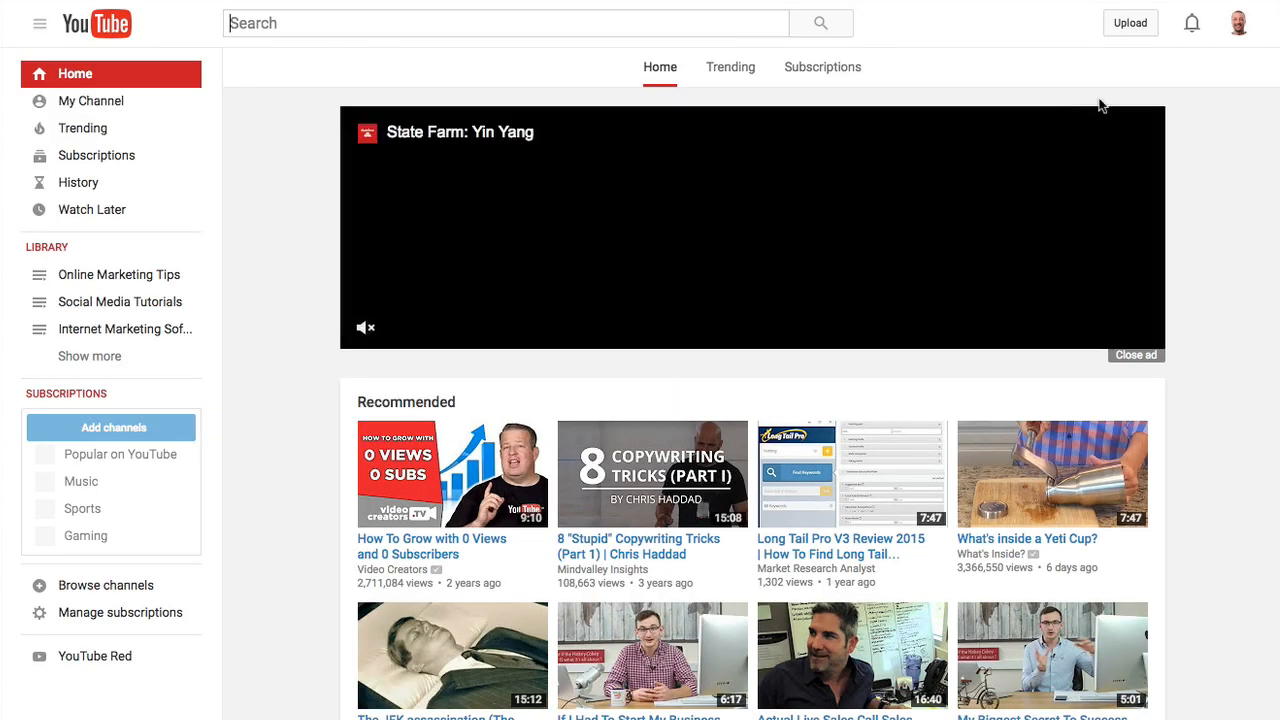
{"action": "left_click", "coordinate": [1237, 24]}
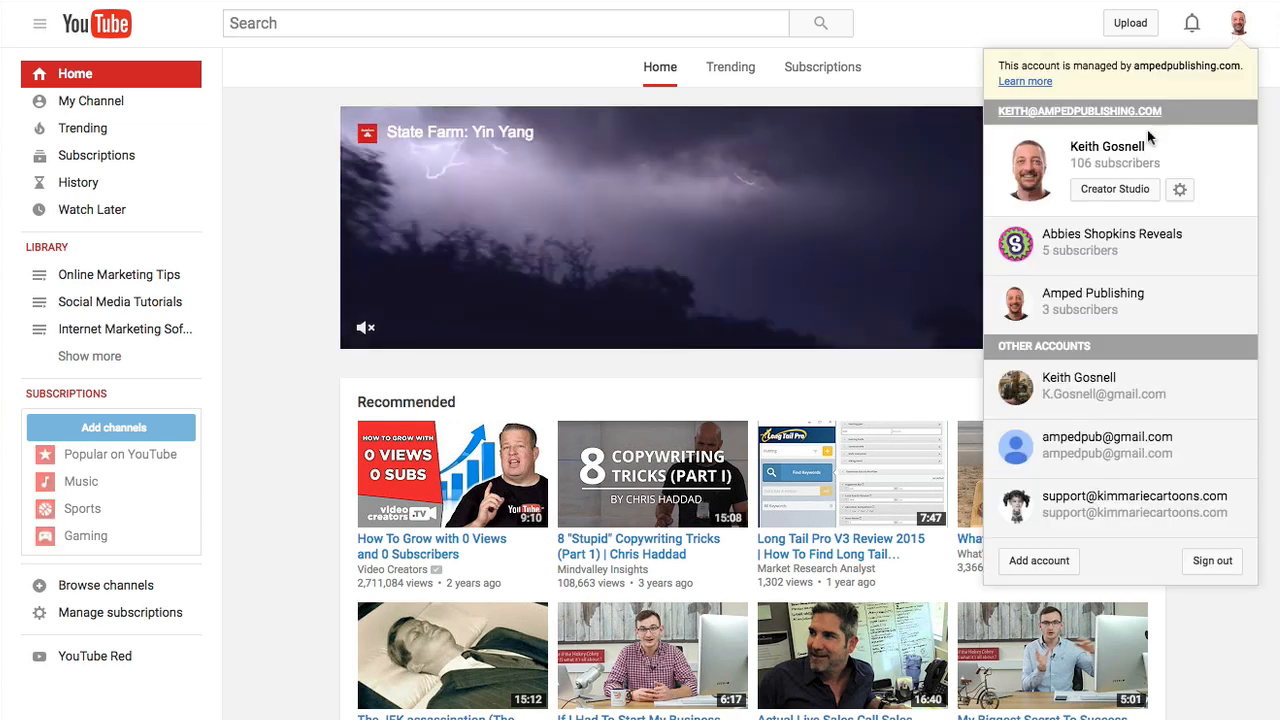
{"action": "left_click", "coordinate": [1116, 190]}
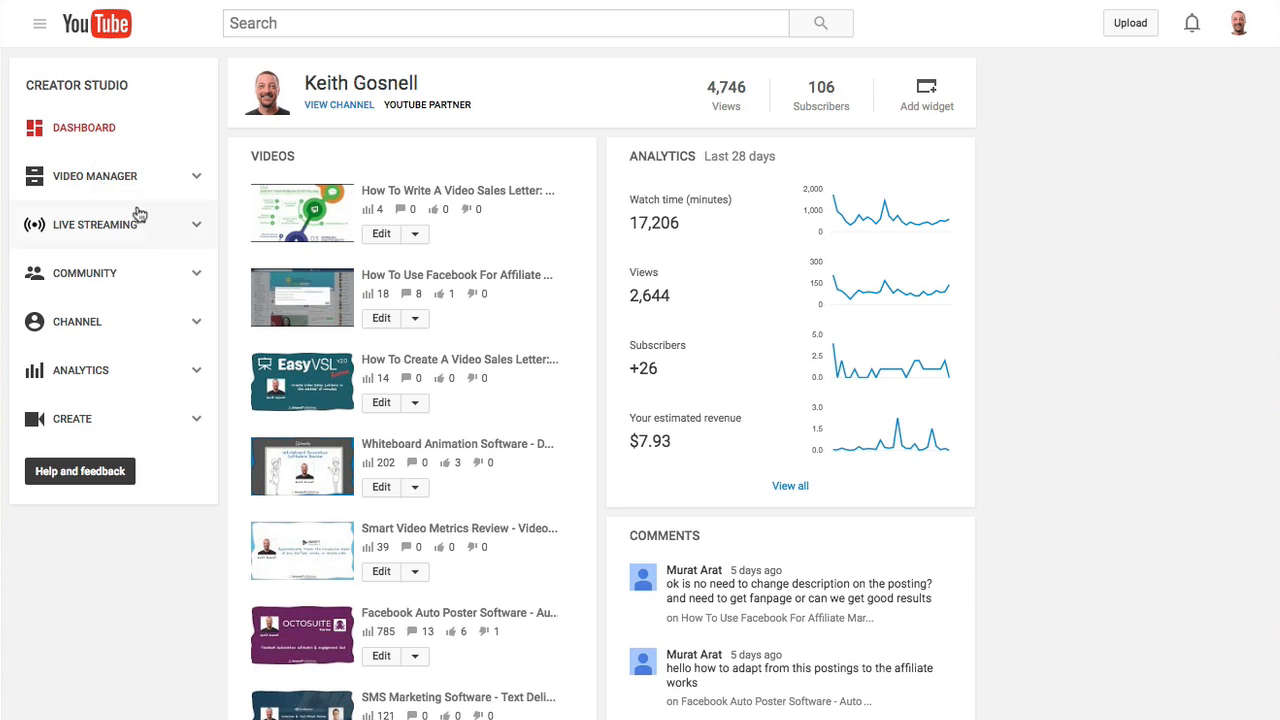
{"action": "left_click", "coordinate": [112, 195]}
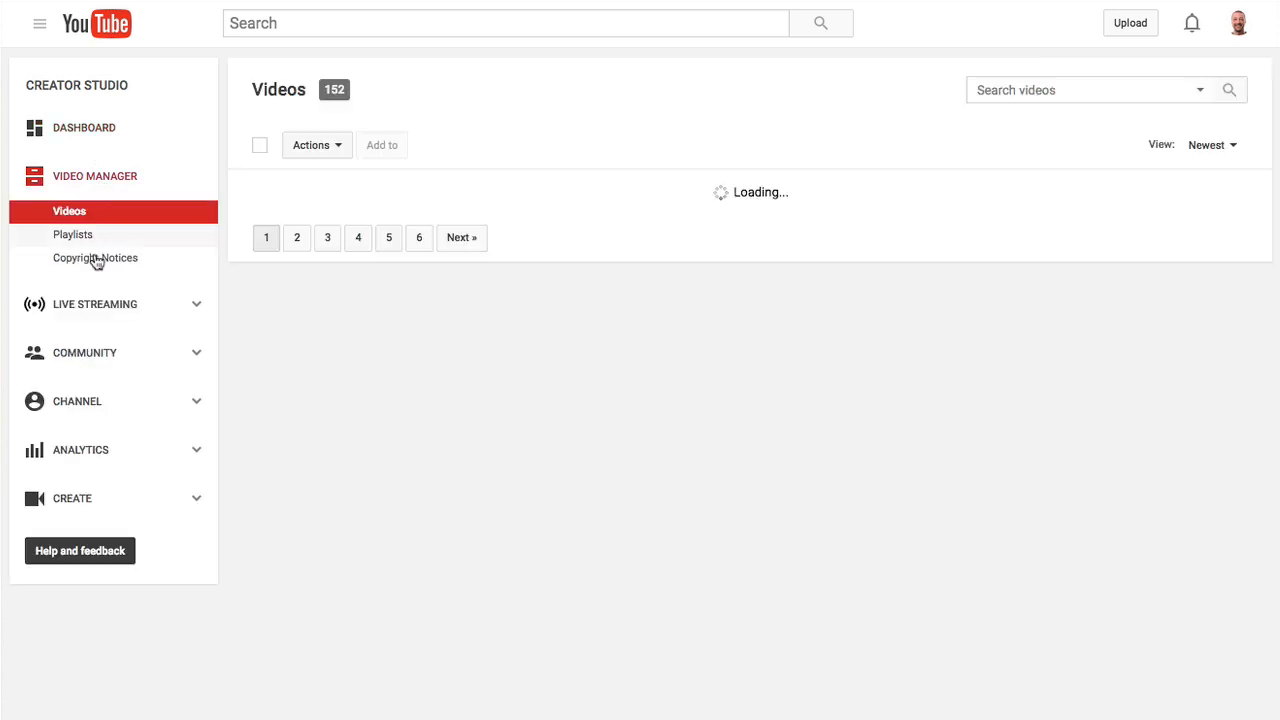
{"action": "left_click", "coordinate": [96, 233]}
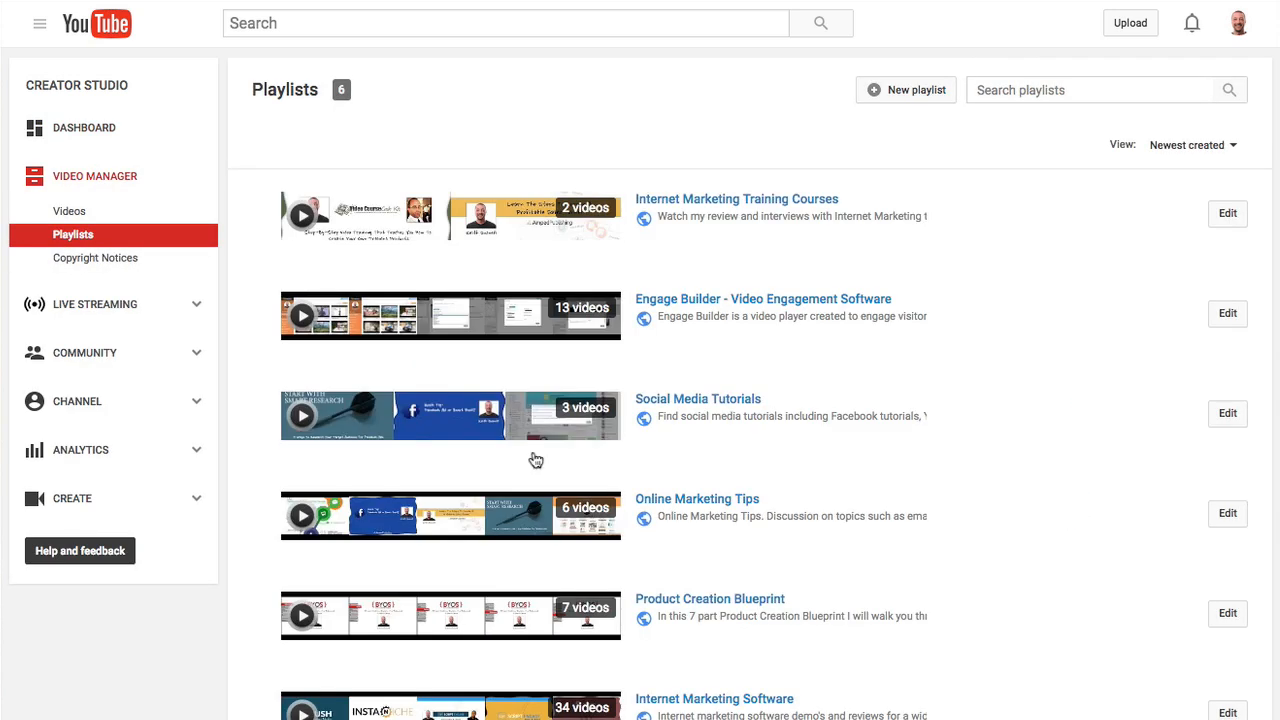
{"action": "left_click", "coordinate": [655, 600]}
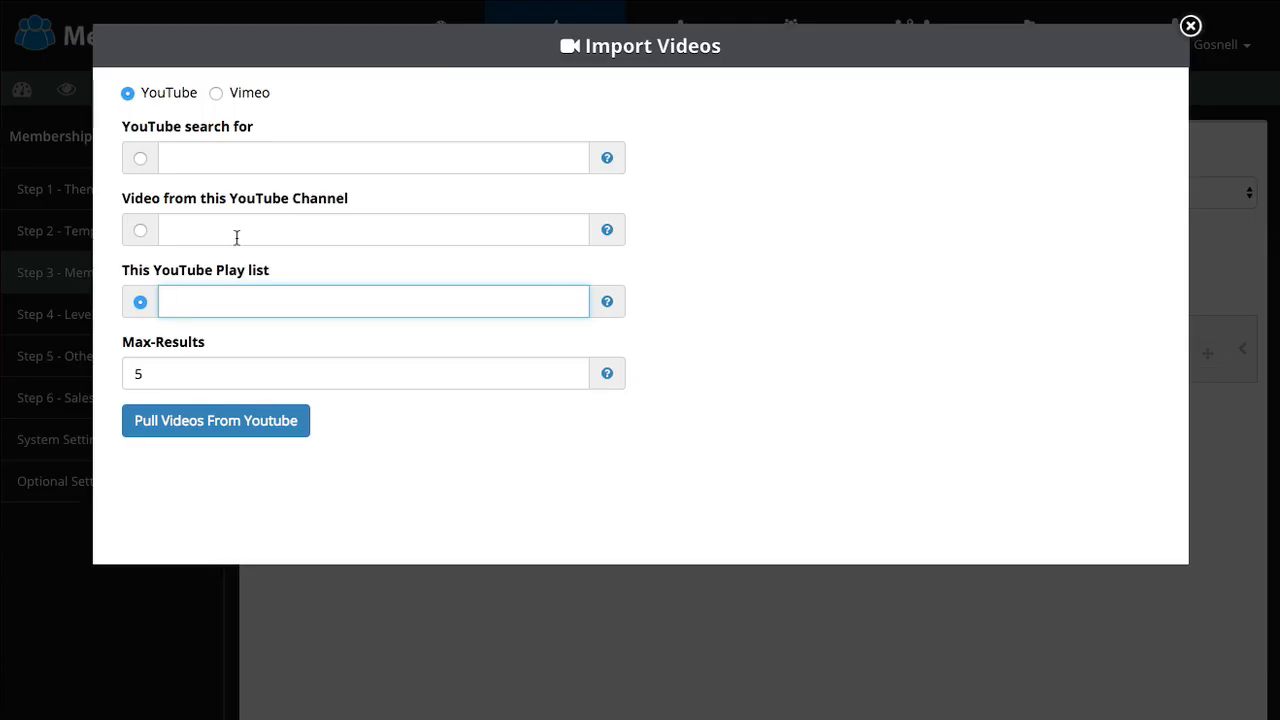
{"action": "type", "text": "https://www.youtube.com/playlist?list=PLwut71vcGTnKfJoHOiJtCWM39YTx_GjGR"}
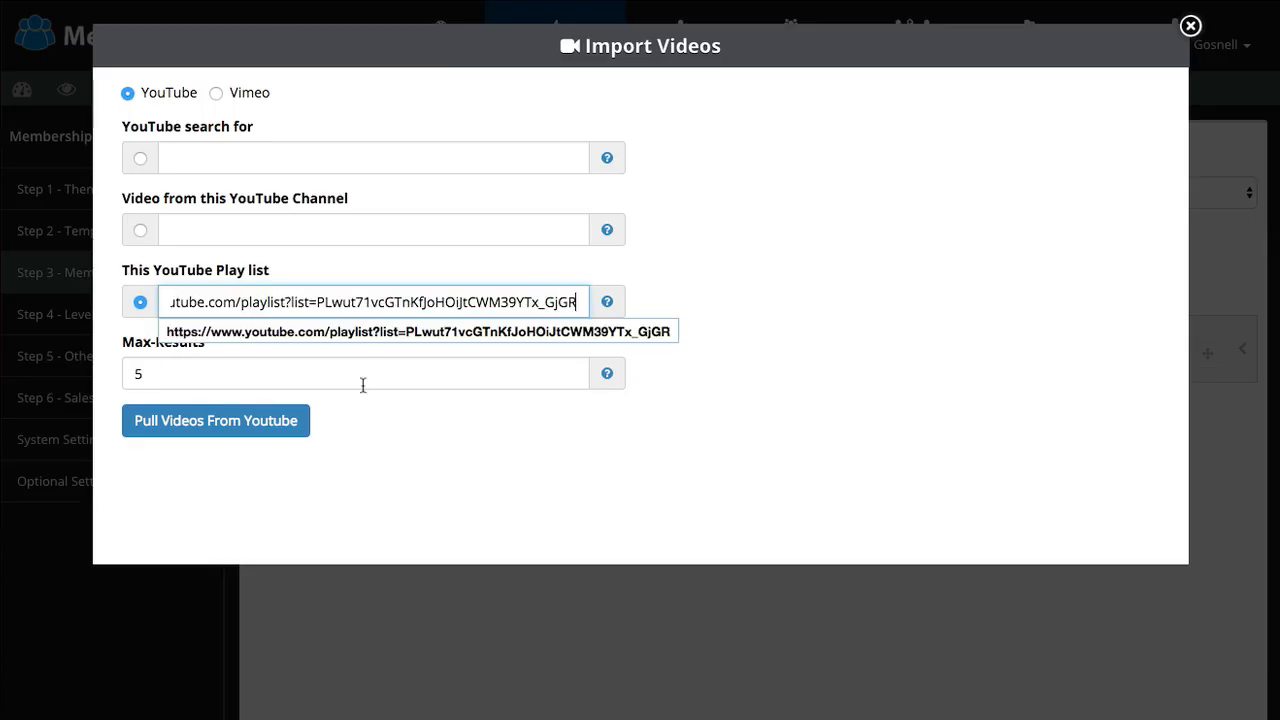
Step: Pull up to 9 playlist videos and insert all seven Product Creation Blueprint modules
{"action": "left_click_drag", "start_coordinate": [154, 371], "coordinate": [103, 368]}
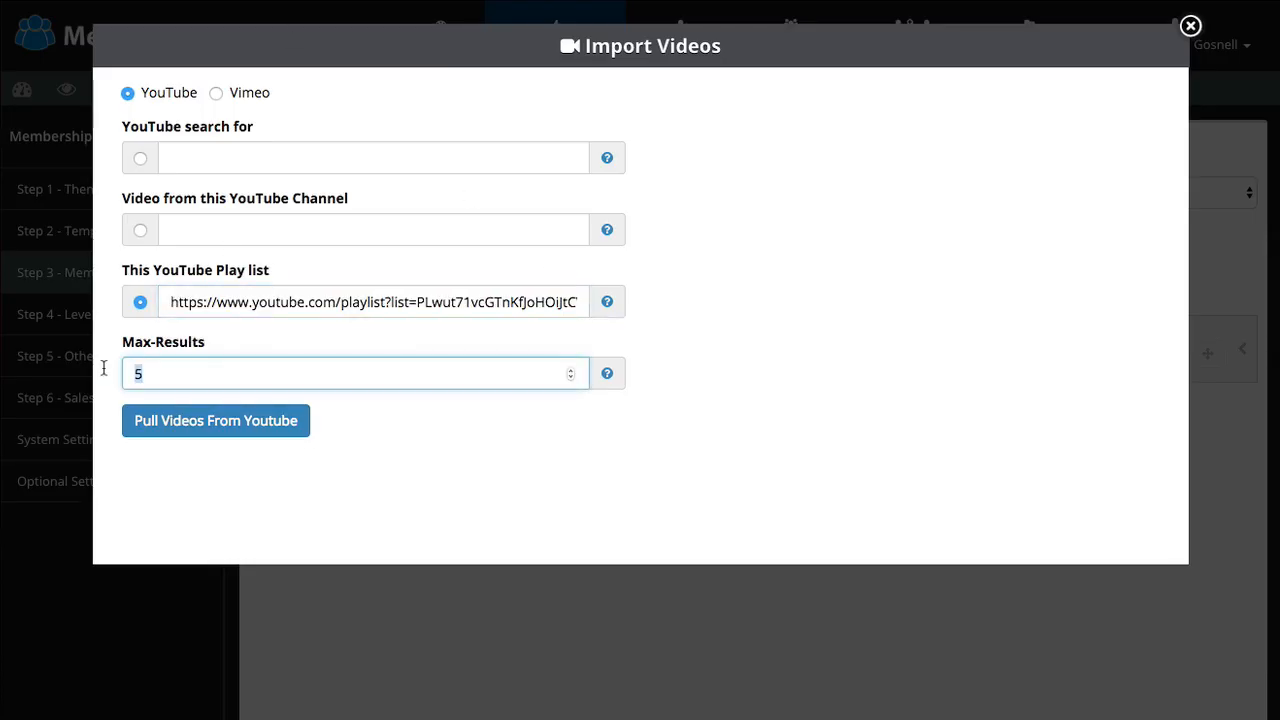
{"action": "type", "text": "9"}
{"action": "left_click", "coordinate": [246, 424]}
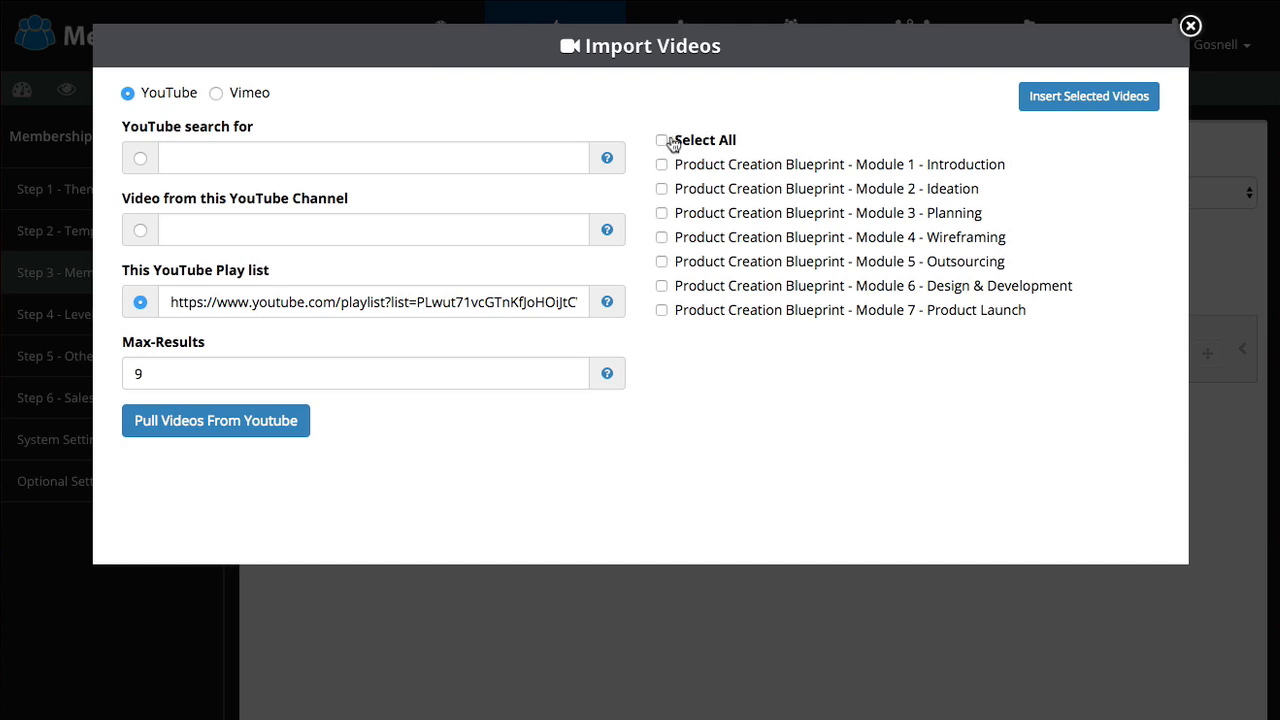
{"action": "left_click", "coordinate": [662, 141]}
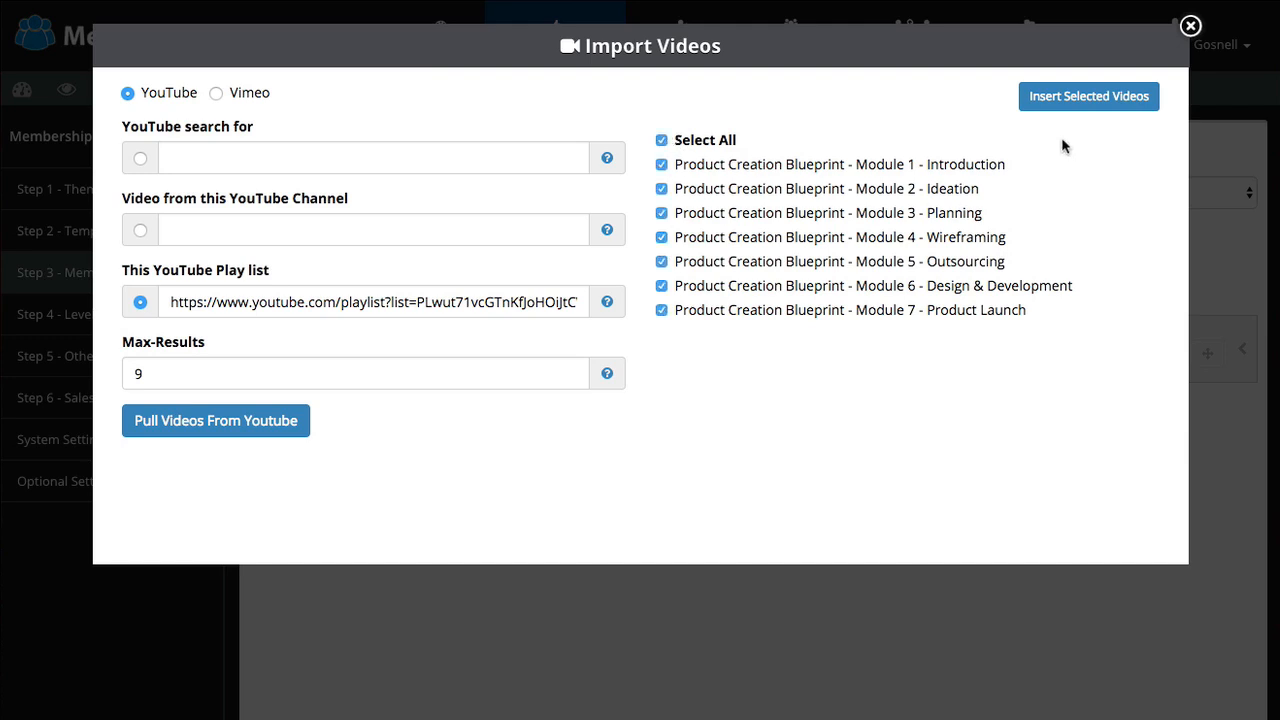
{"action": "left_click", "coordinate": [662, 141]}
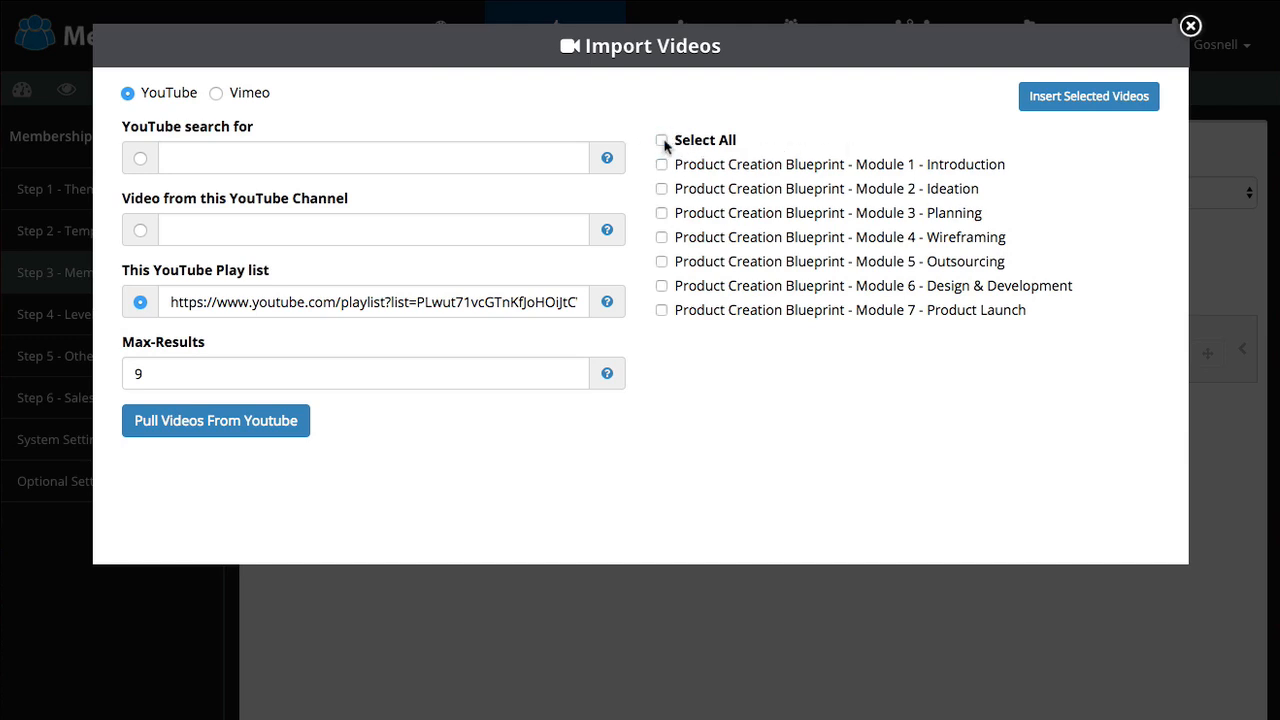
{"action": "left_click", "coordinate": [662, 141]}
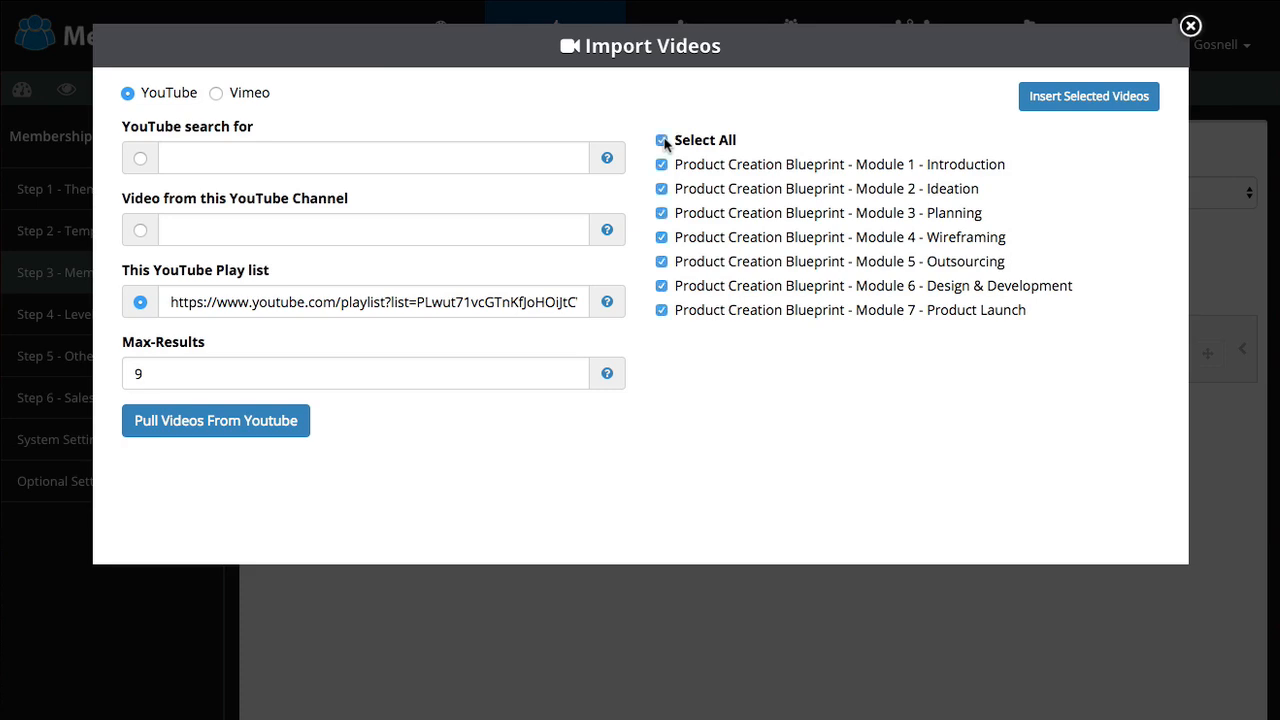
{"action": "left_click", "coordinate": [1083, 108]}
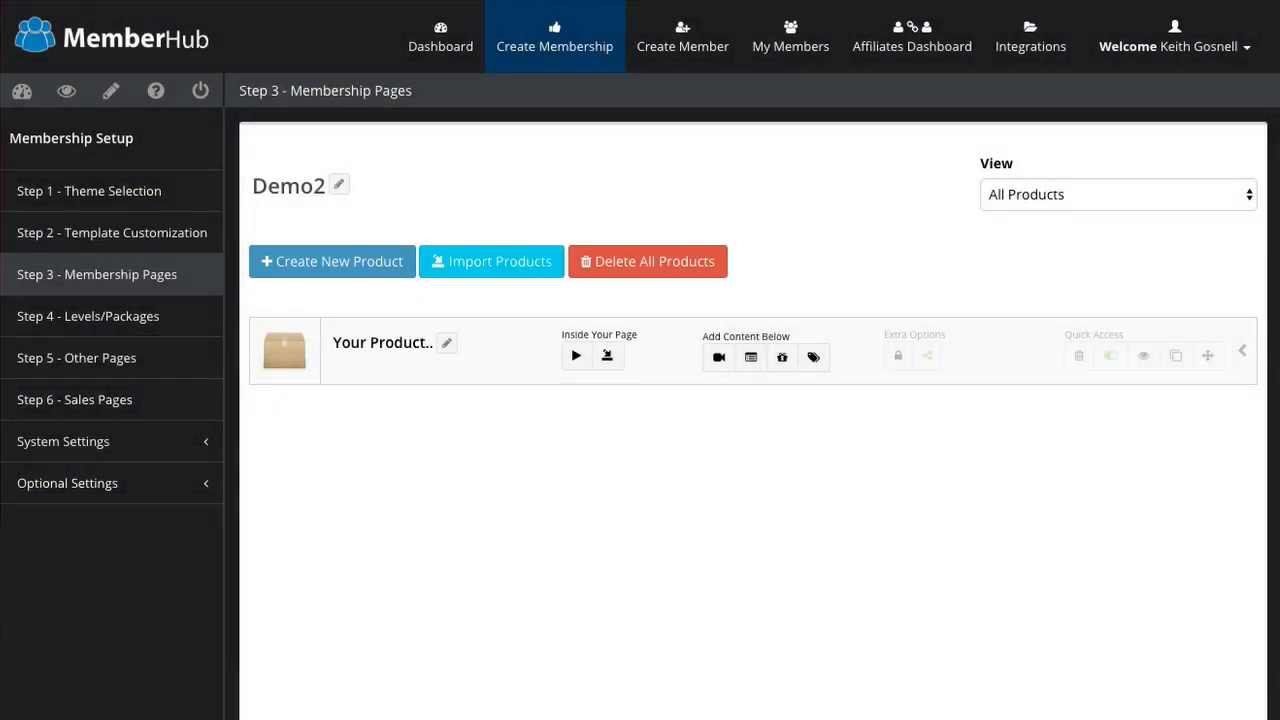
Step: Expand the product row, scroll through the Product Creation Blueprint modules in the preview, then close it
{"action": "left_click", "coordinate": [1240, 351]}
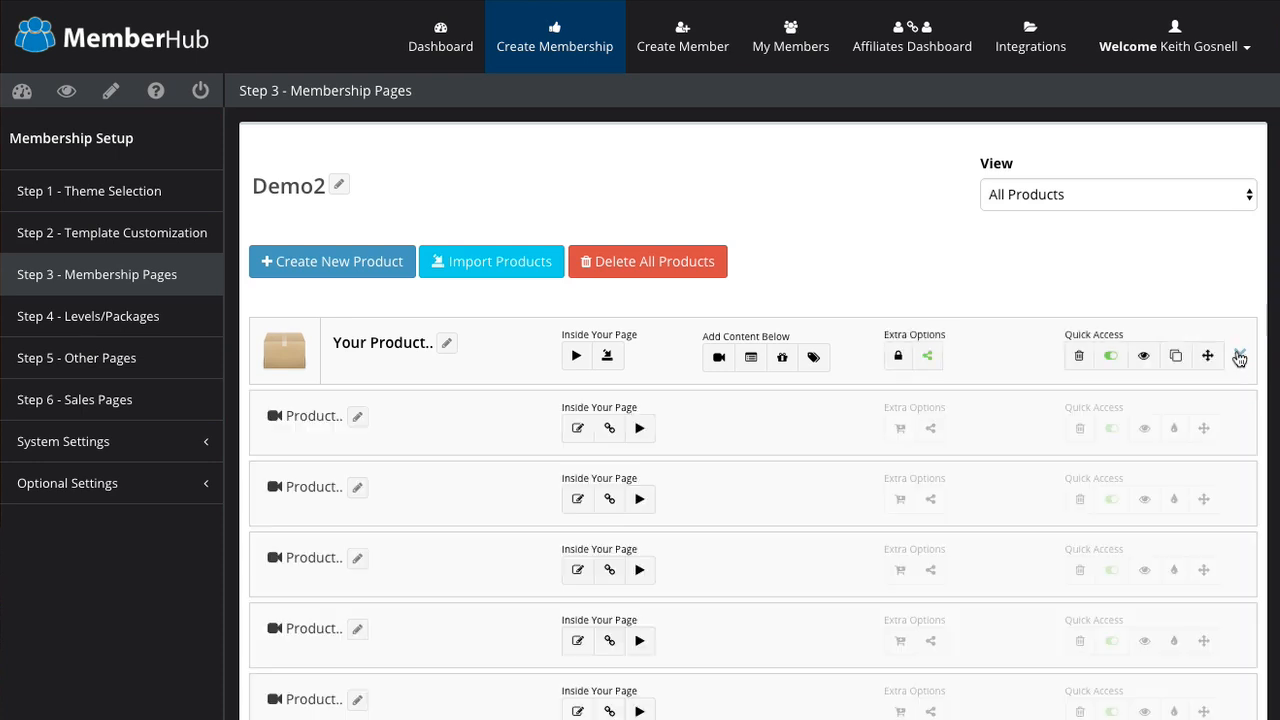
{"action": "scroll", "coordinate": [788, 520], "scroll_direction": "down", "scroll_amount": 2}
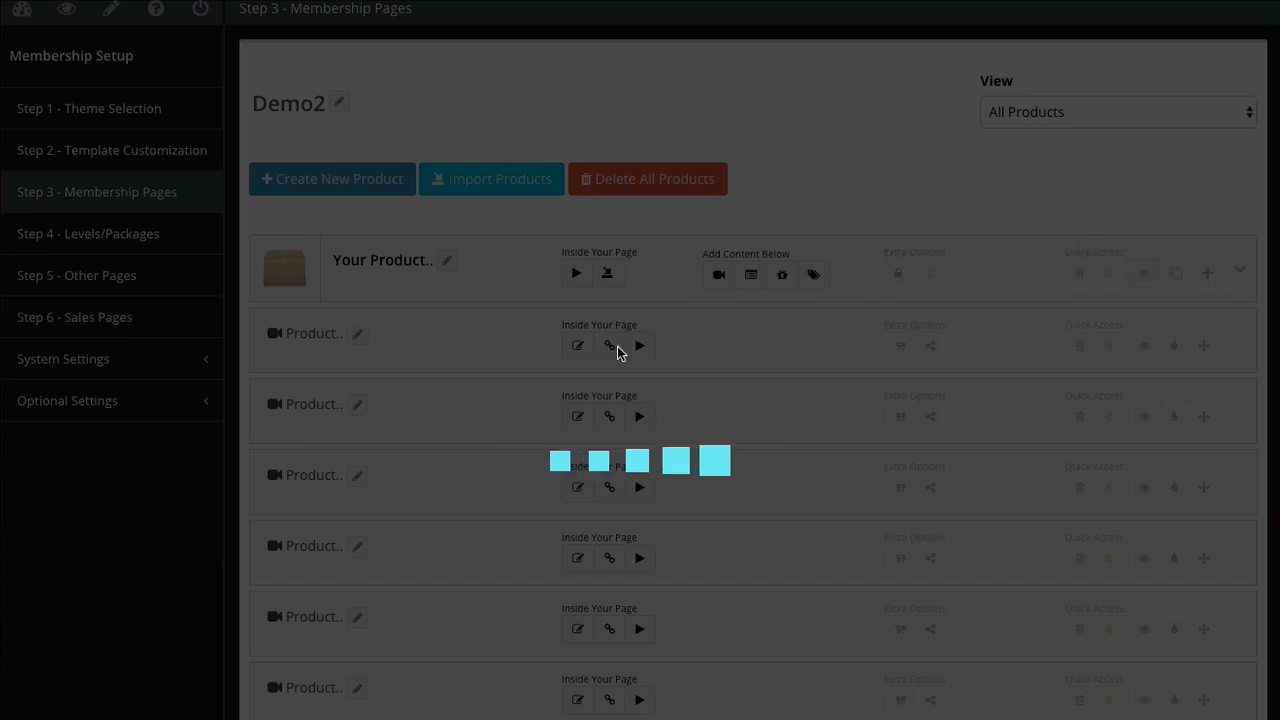
{"action": "scroll", "coordinate": [710, 404], "scroll_direction": "down", "scroll_amount": 3}
{"action": "scroll", "coordinate": [700, 403], "scroll_direction": "down", "scroll_amount": 8}
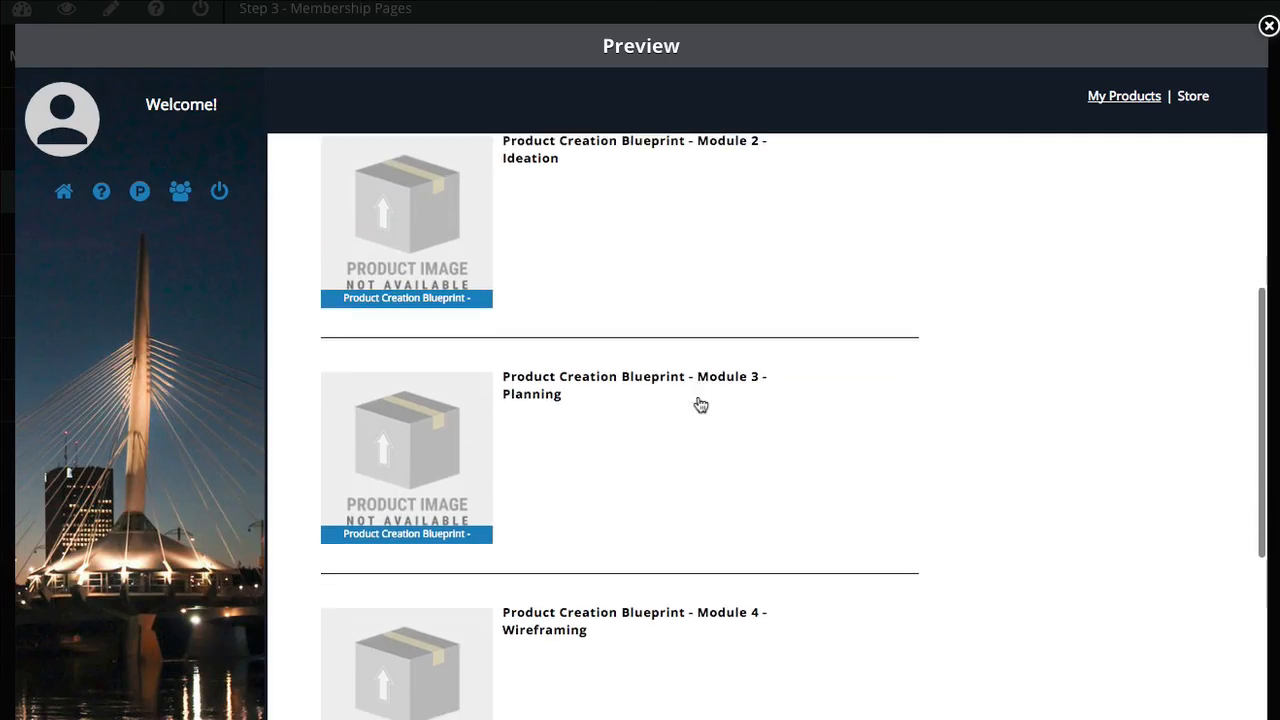
{"action": "scroll", "coordinate": [320, 163], "scroll_direction": "up", "scroll_amount": 3}
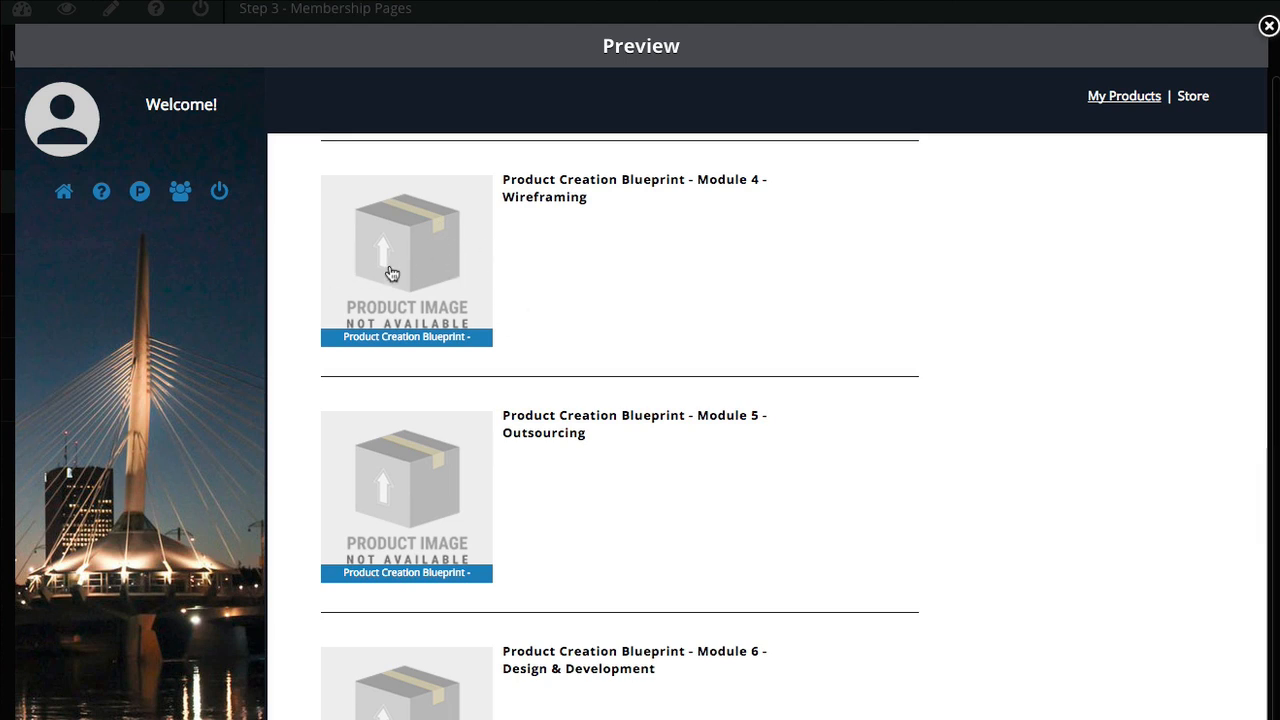
{"action": "scroll", "coordinate": [569, 260], "scroll_direction": "up", "scroll_amount": 4}
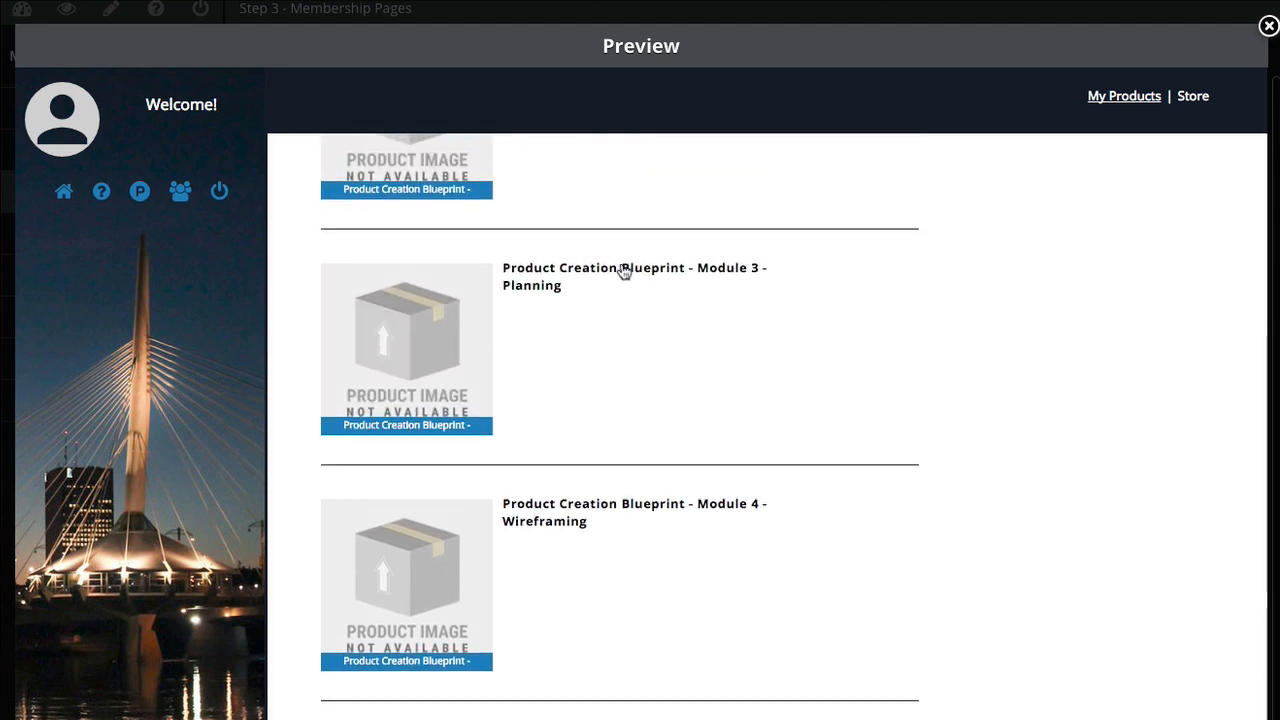
{"action": "scroll", "coordinate": [601, 272], "scroll_direction": "up", "scroll_amount": 6}
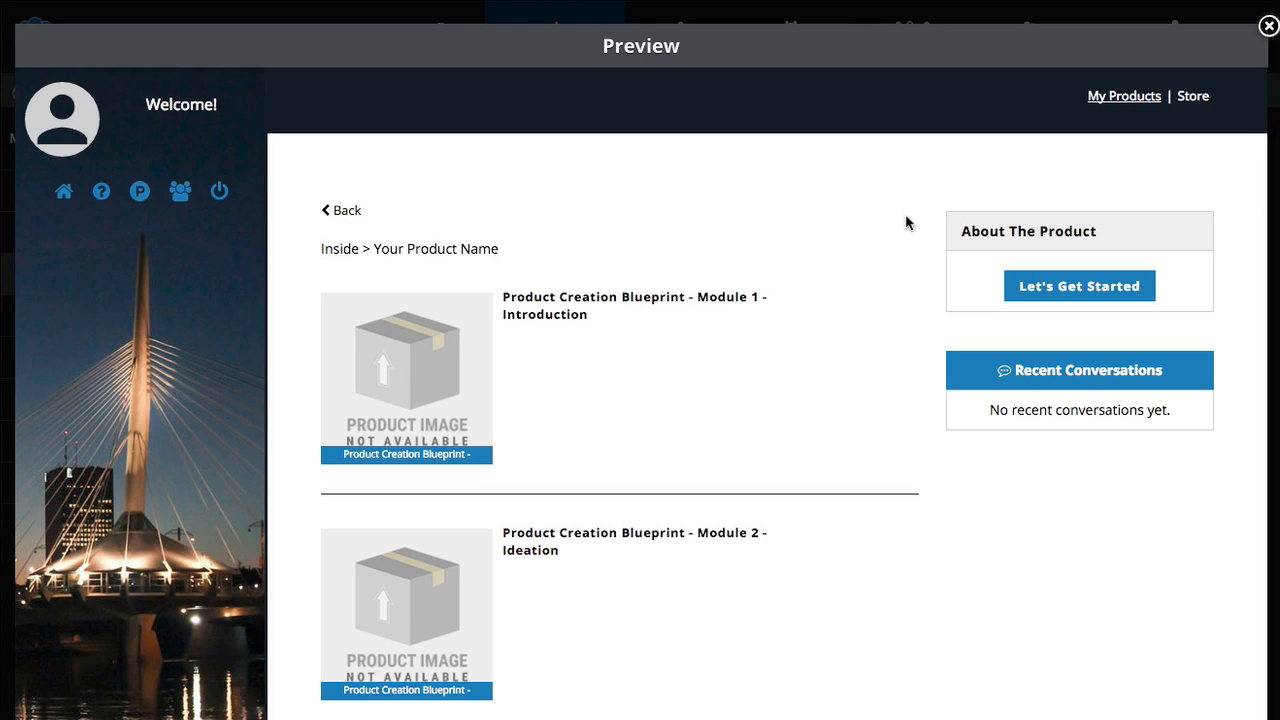
{"action": "left_click", "coordinate": [1267, 29]}
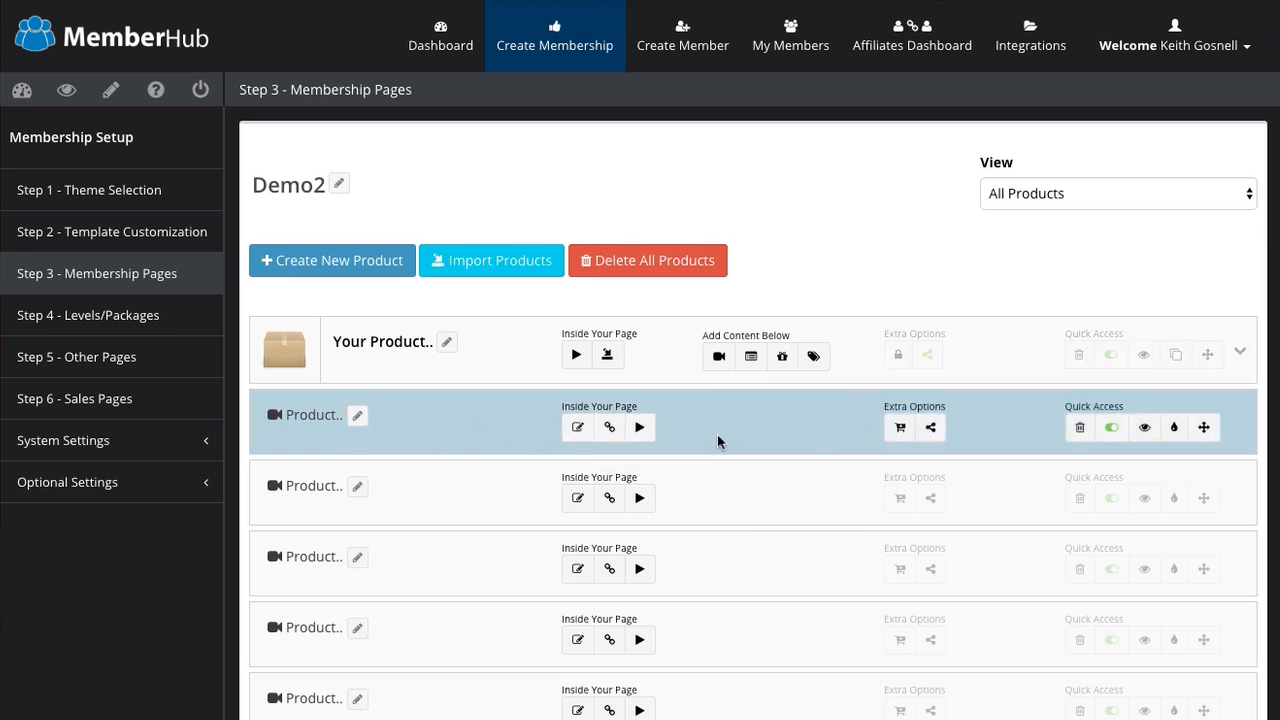
{"action": "scroll", "coordinate": [717, 436], "scroll_direction": "down", "scroll_amount": 1}
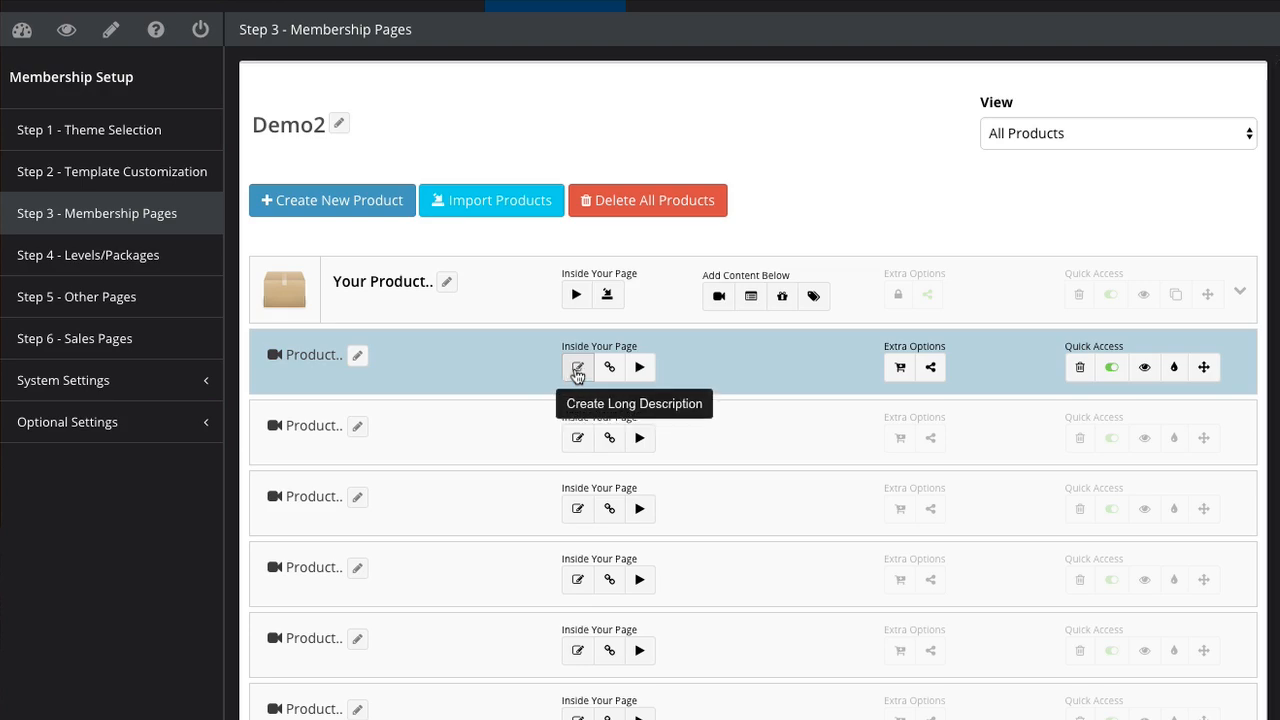
{"action": "left_click", "coordinate": [578, 370]}
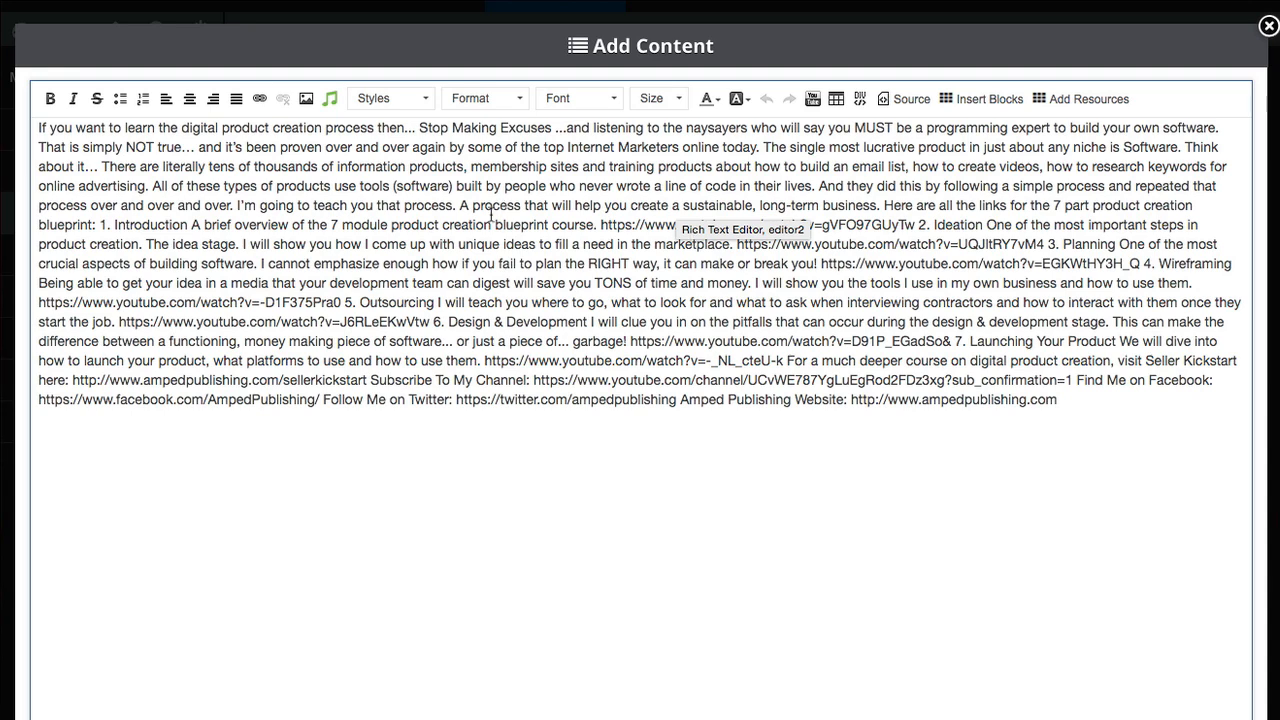
{"action": "left_click", "coordinate": [1268, 27]}
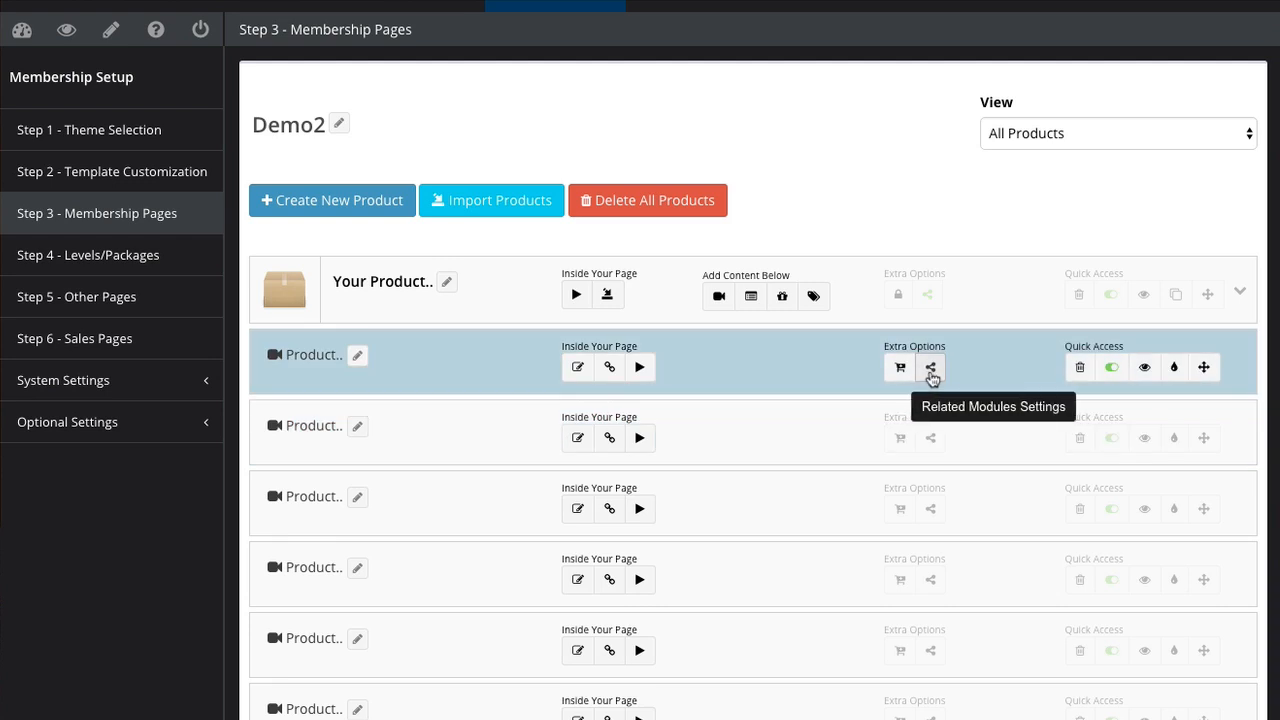
Step: Preview the Module 1 introduction page, scroll through it, and close the preview
{"action": "left_click", "coordinate": [1140, 368]}
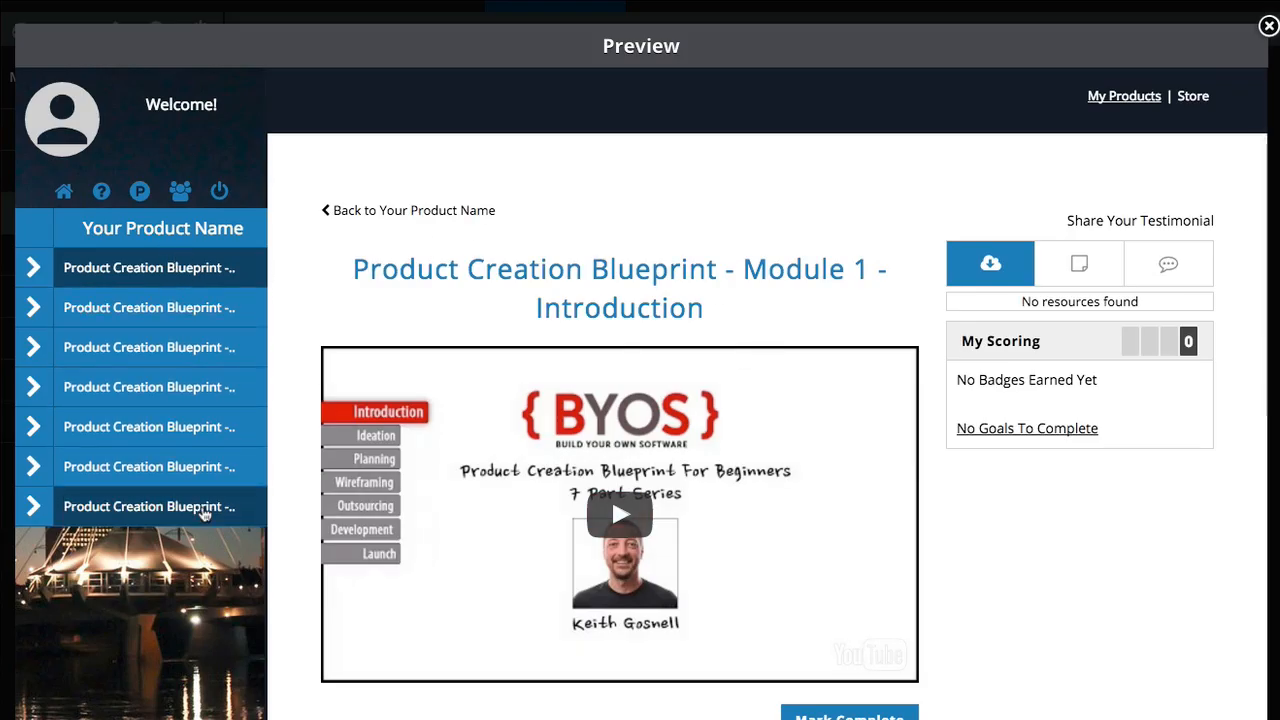
{"action": "scroll", "coordinate": [785, 410], "scroll_direction": "down", "scroll_amount": 3}
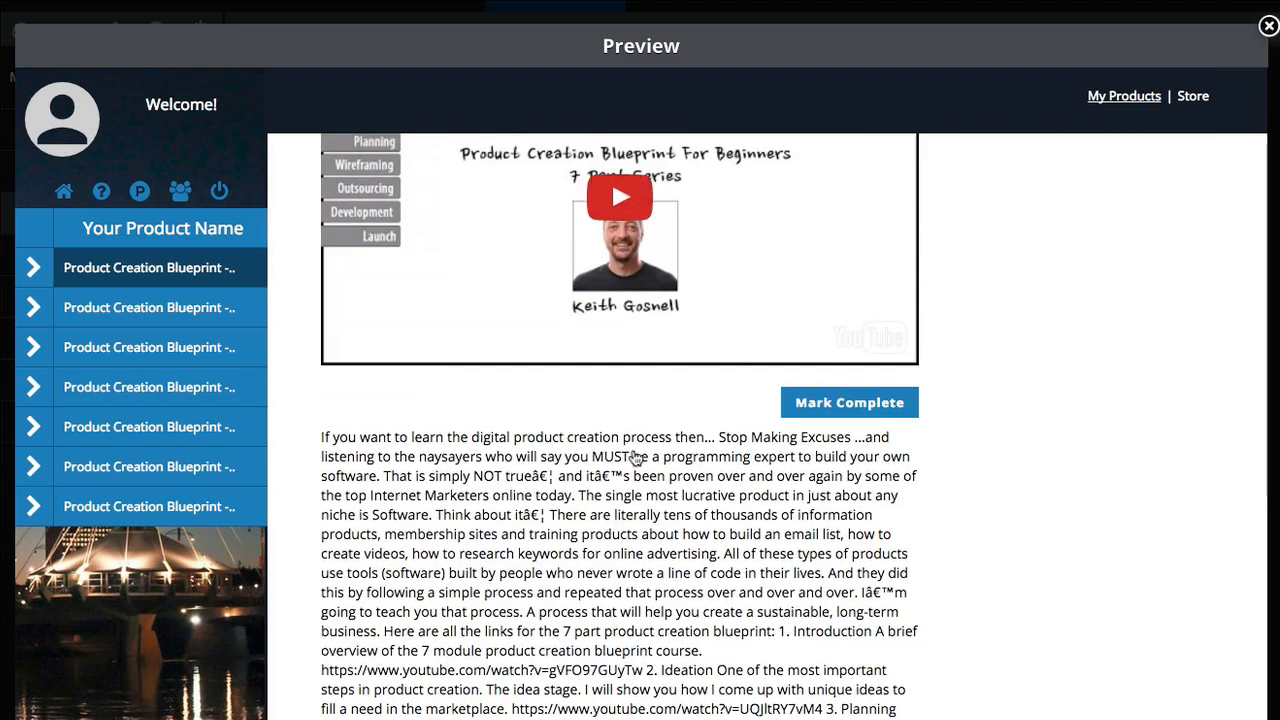
{"action": "scroll", "coordinate": [636, 457], "scroll_direction": "down", "scroll_amount": 2}
{"action": "scroll", "coordinate": [707, 479], "scroll_direction": "up", "scroll_amount": 4}
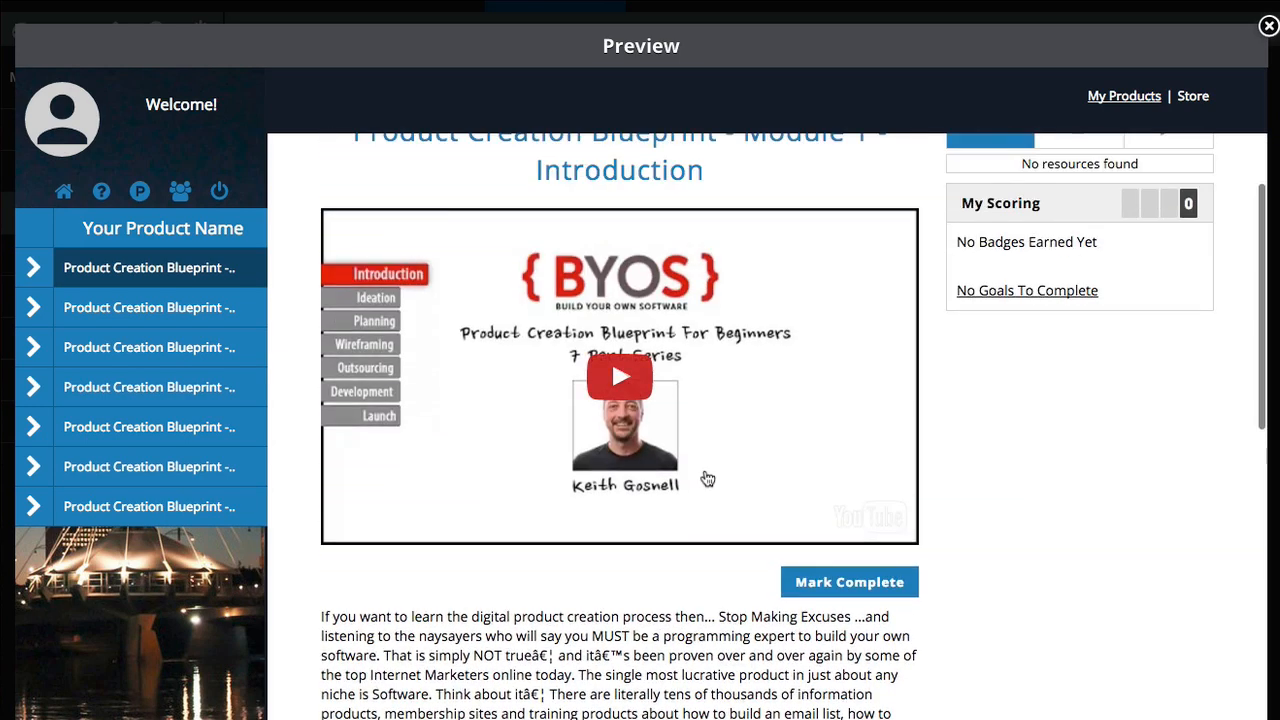
{"action": "scroll", "coordinate": [826, 350], "scroll_direction": "up", "scroll_amount": 2}
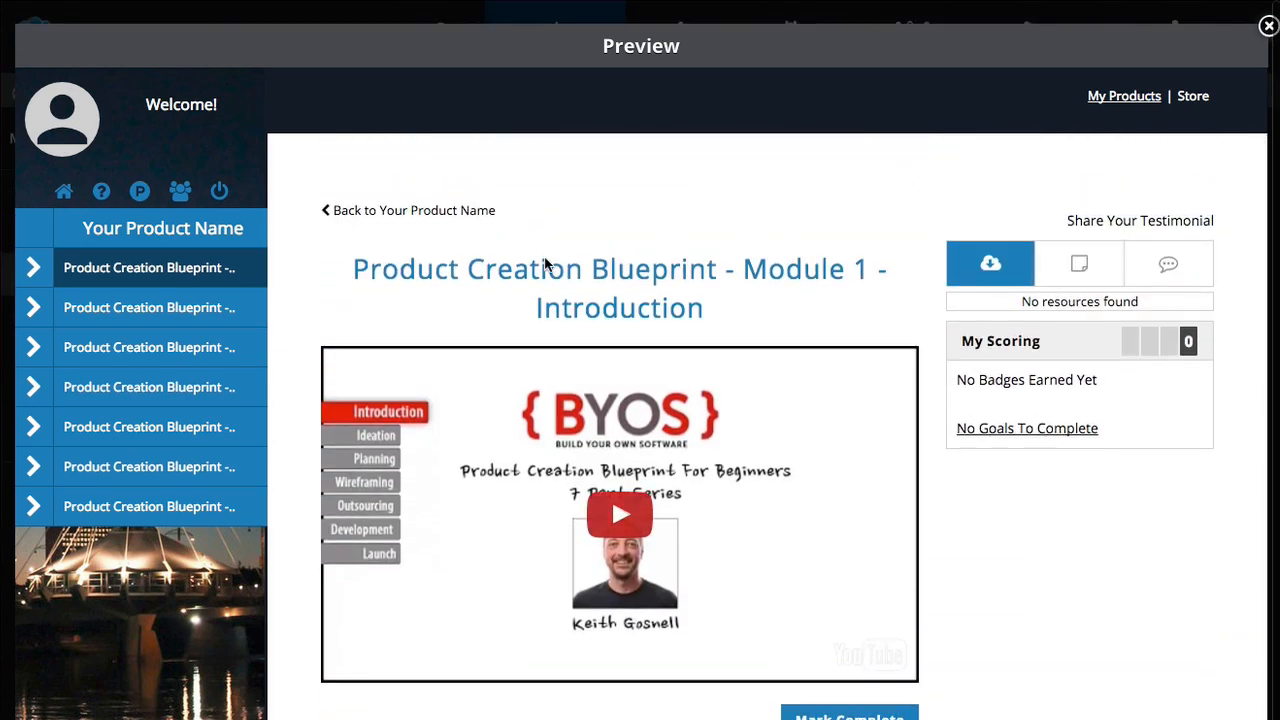
{"action": "left_click", "coordinate": [1266, 28]}
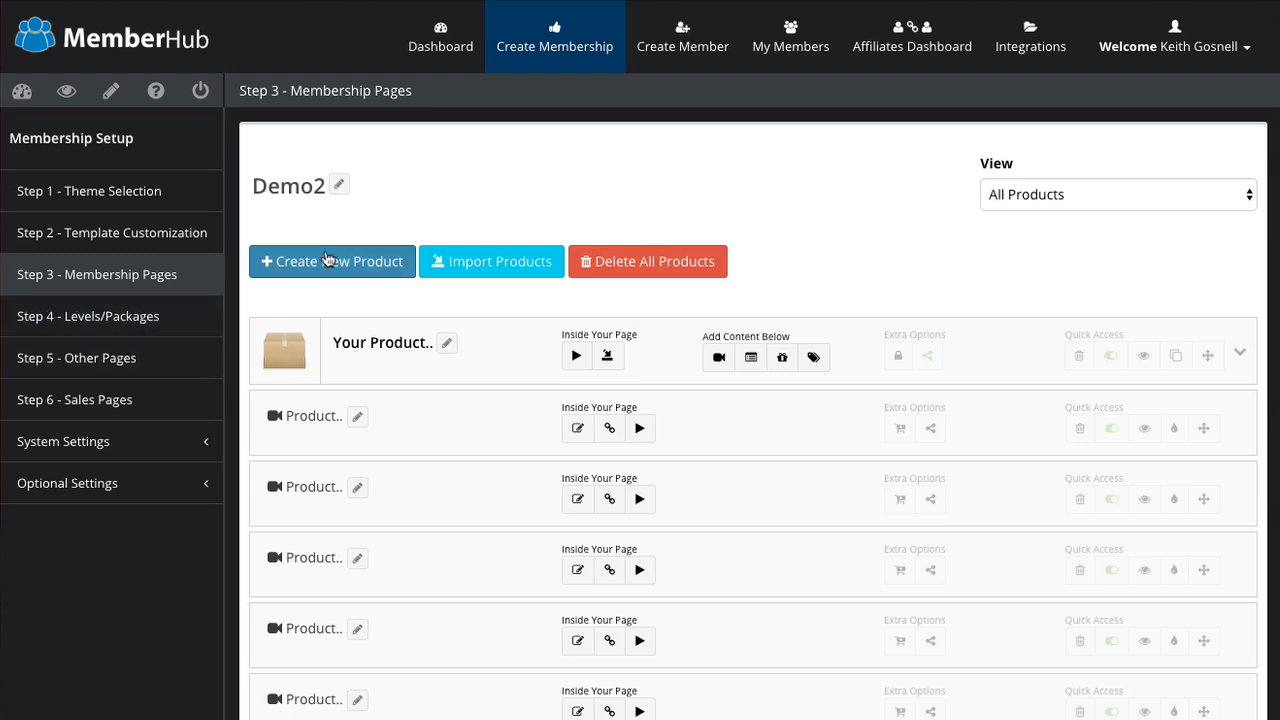
Step: Go to Step 4 - Levels/Packages and show the Levels list
{"action": "left_click", "coordinate": [137, 325]}
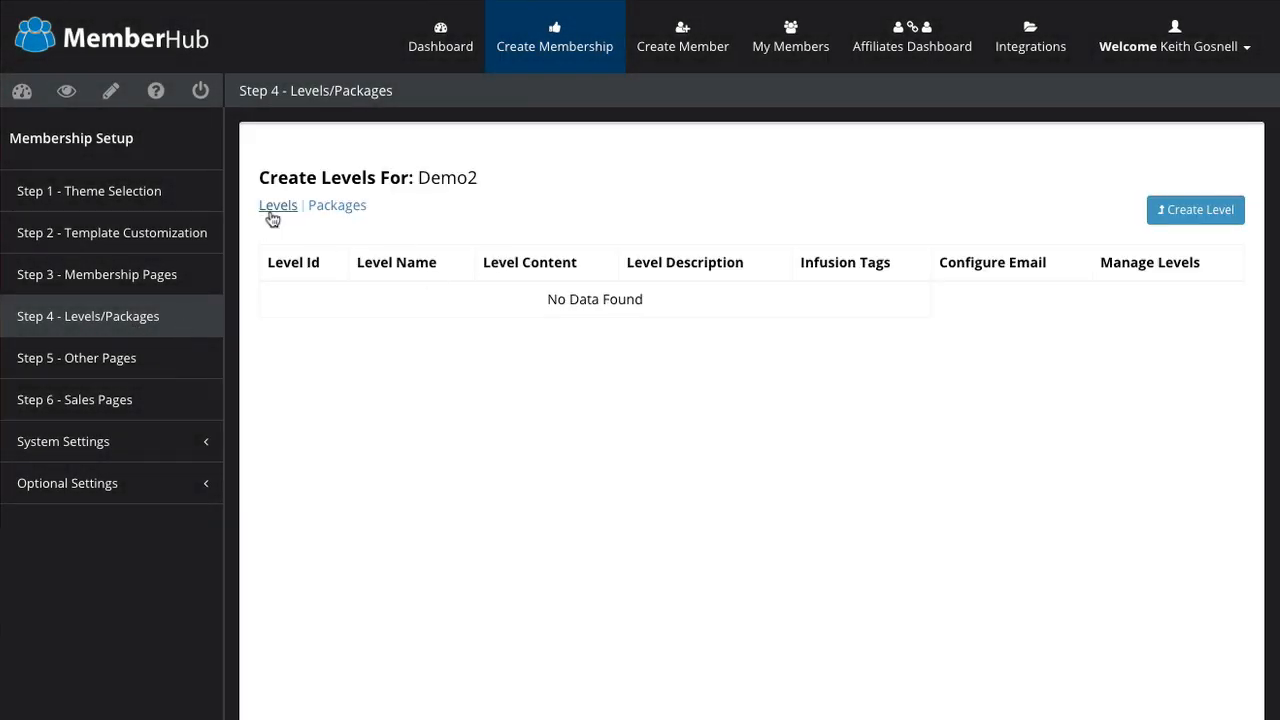
{"action": "left_click", "coordinate": [272, 214]}
Step: Back on Step 3 Membership Pages, try assigning a level to the product and cancel the empty Levels dialog
{"action": "left_click", "coordinate": [146, 283]}
{"action": "scroll", "coordinate": [677, 400], "scroll_direction": "down", "scroll_amount": 1}
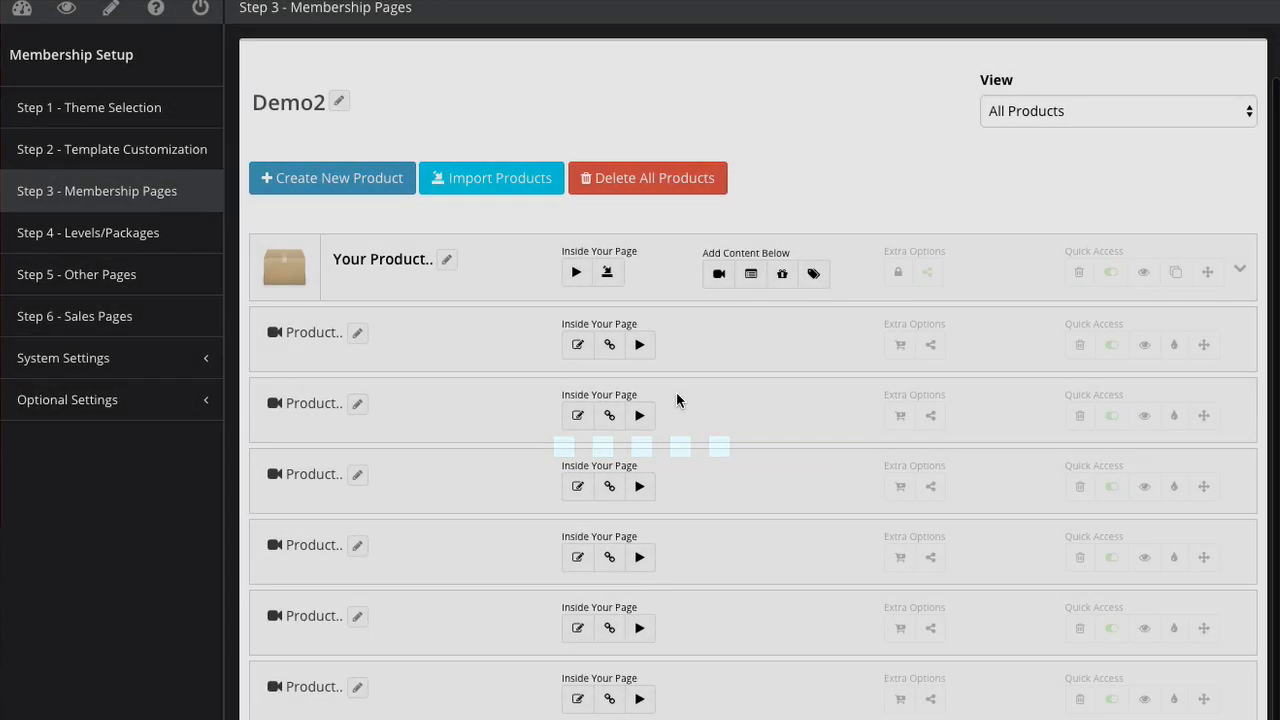
{"action": "left_click", "coordinate": [898, 275]}
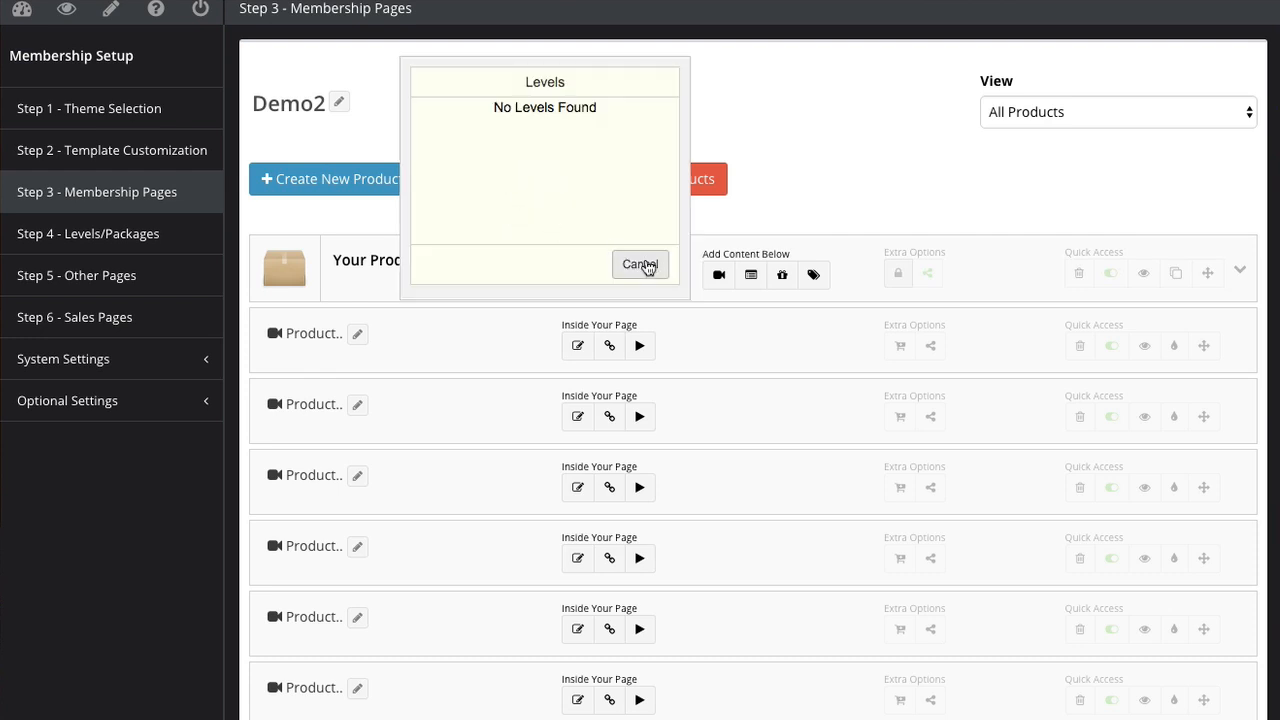
{"action": "left_click", "coordinate": [645, 265]}
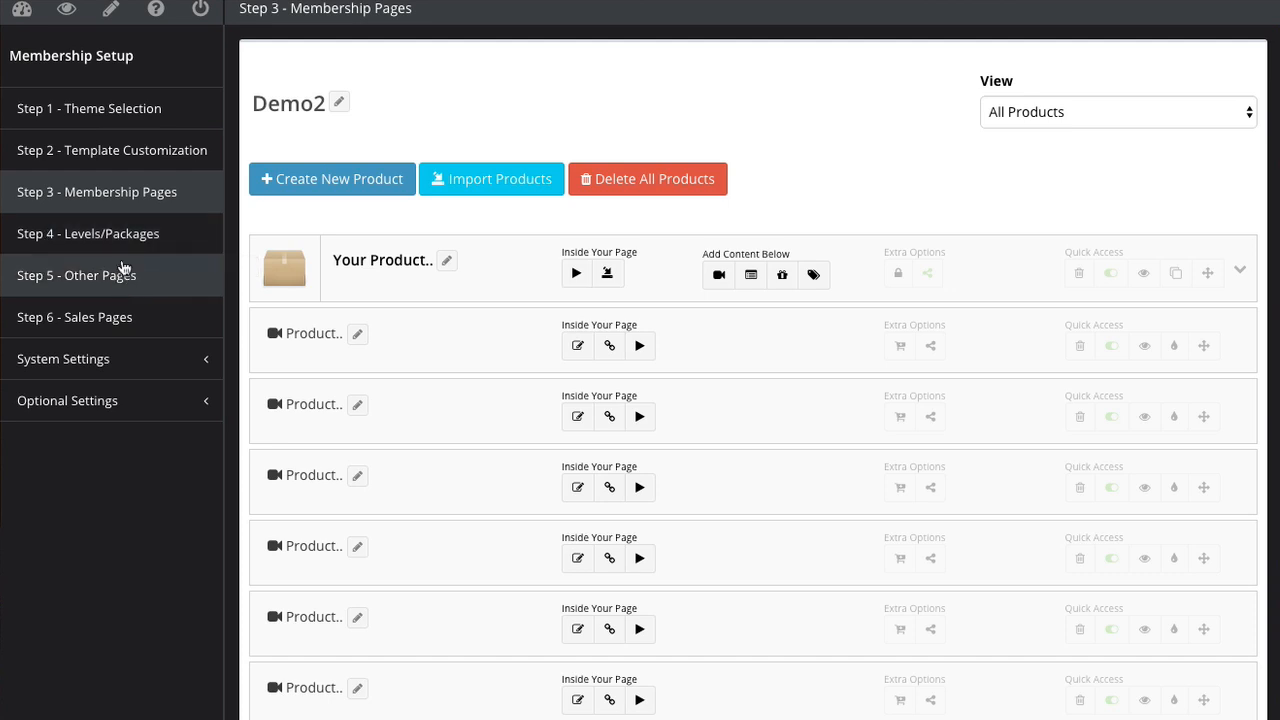
{"action": "left_click", "coordinate": [121, 271]}
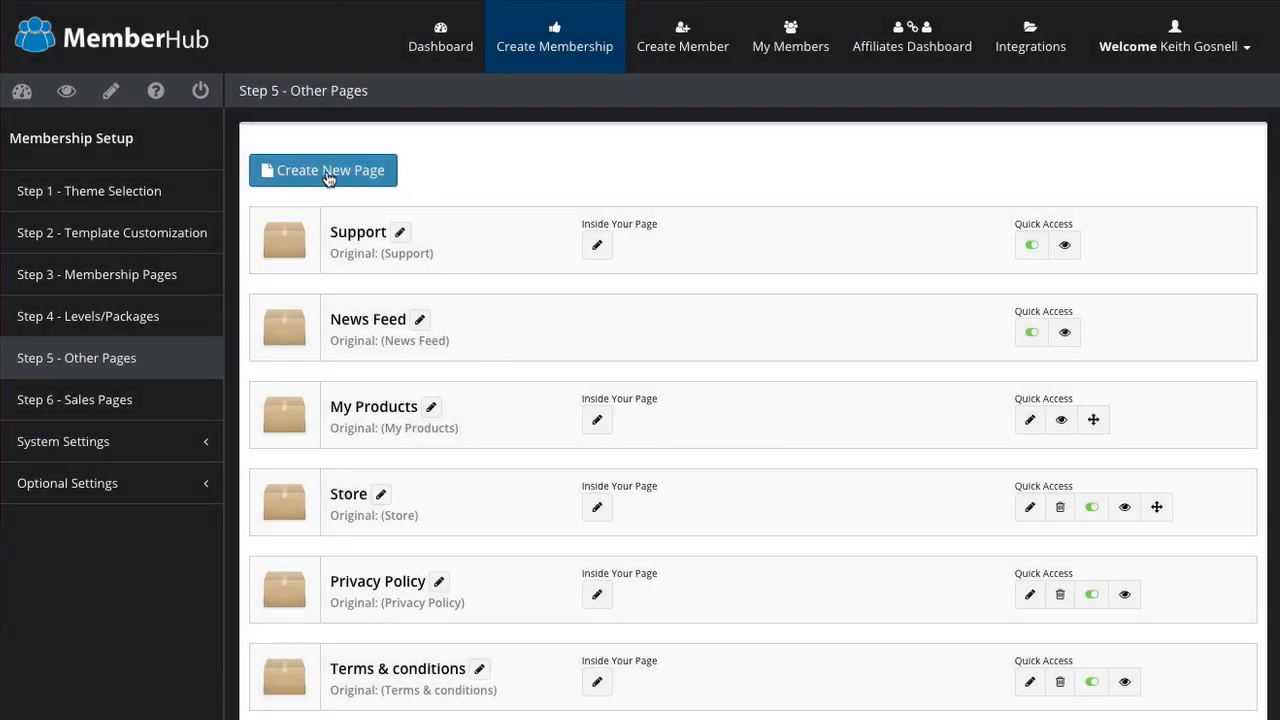
{"action": "left_click", "coordinate": [328, 178]}
{"action": "left_click", "coordinate": [560, 184]}
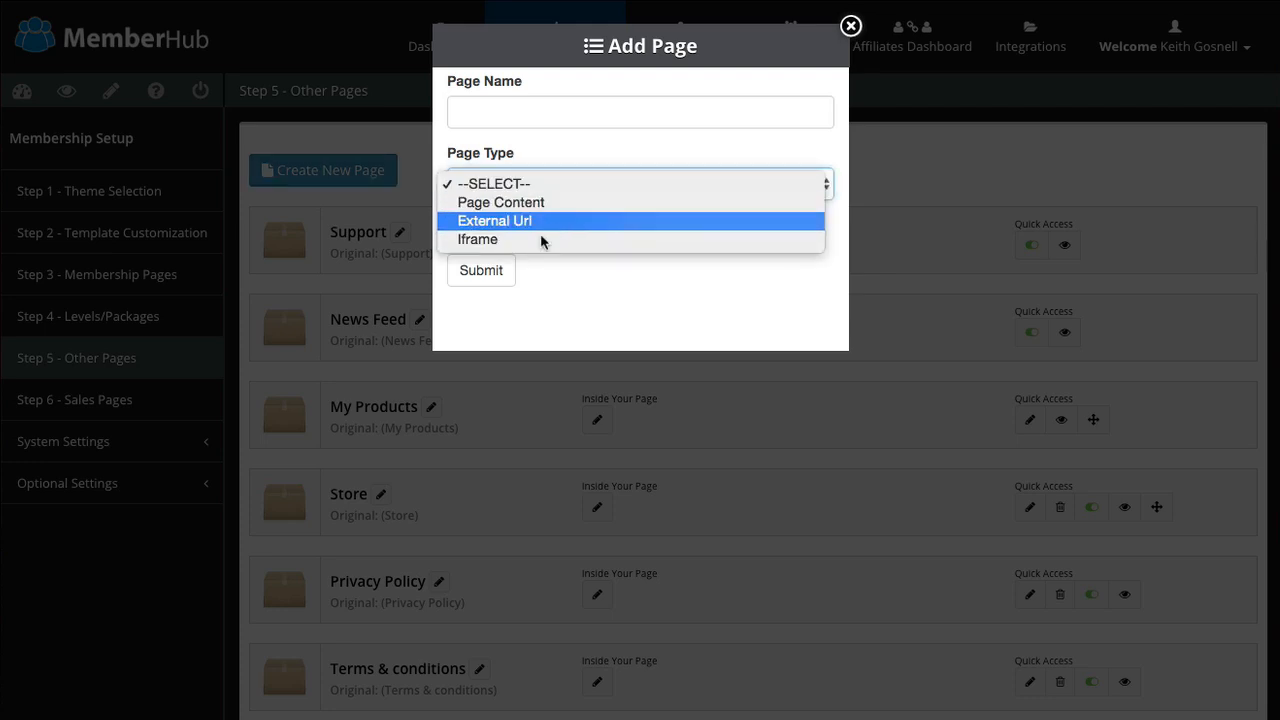
{"action": "left_click", "coordinate": [566, 297]}
{"action": "left_click", "coordinate": [850, 26]}
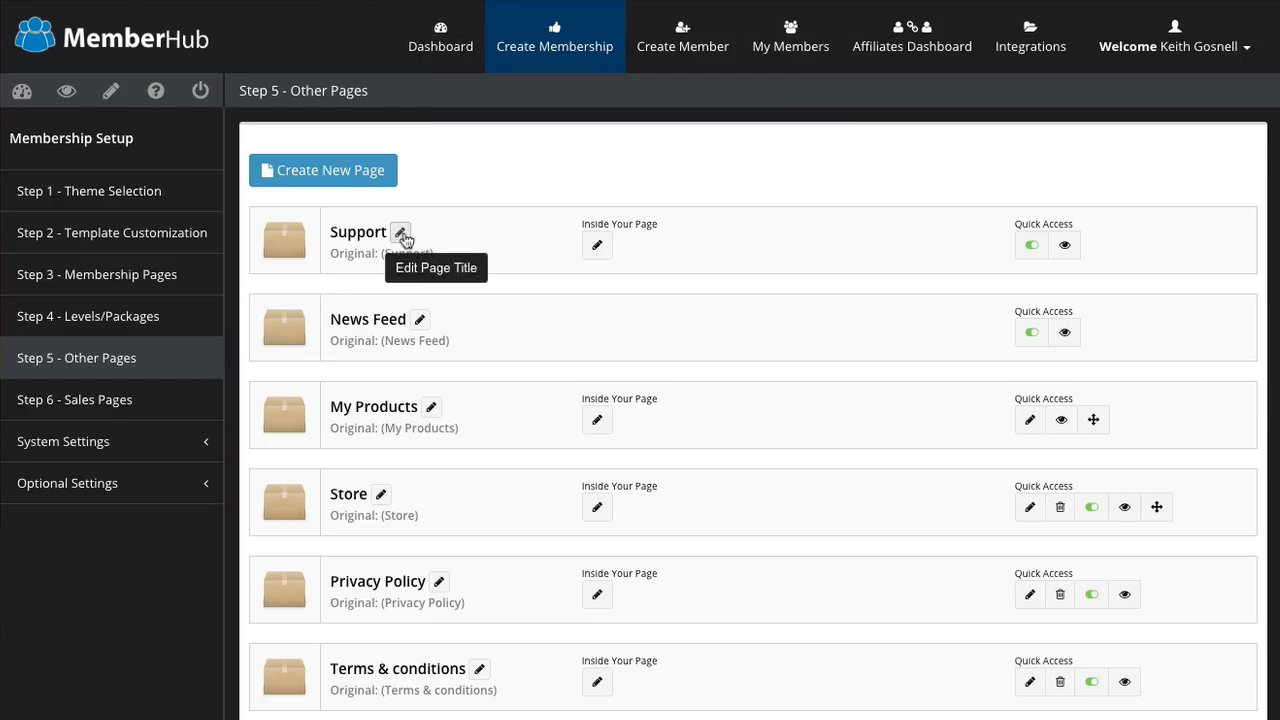
{"action": "left_click", "coordinate": [599, 247]}
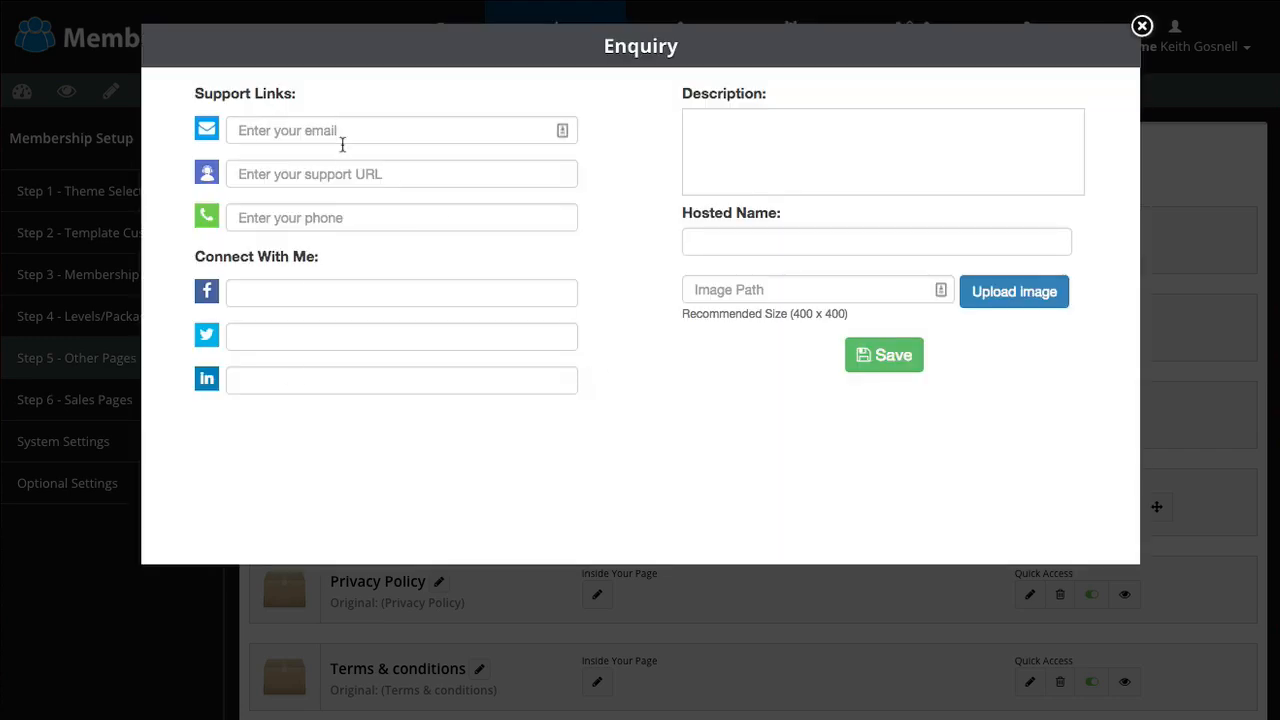
{"action": "left_click", "coordinate": [1142, 26]}
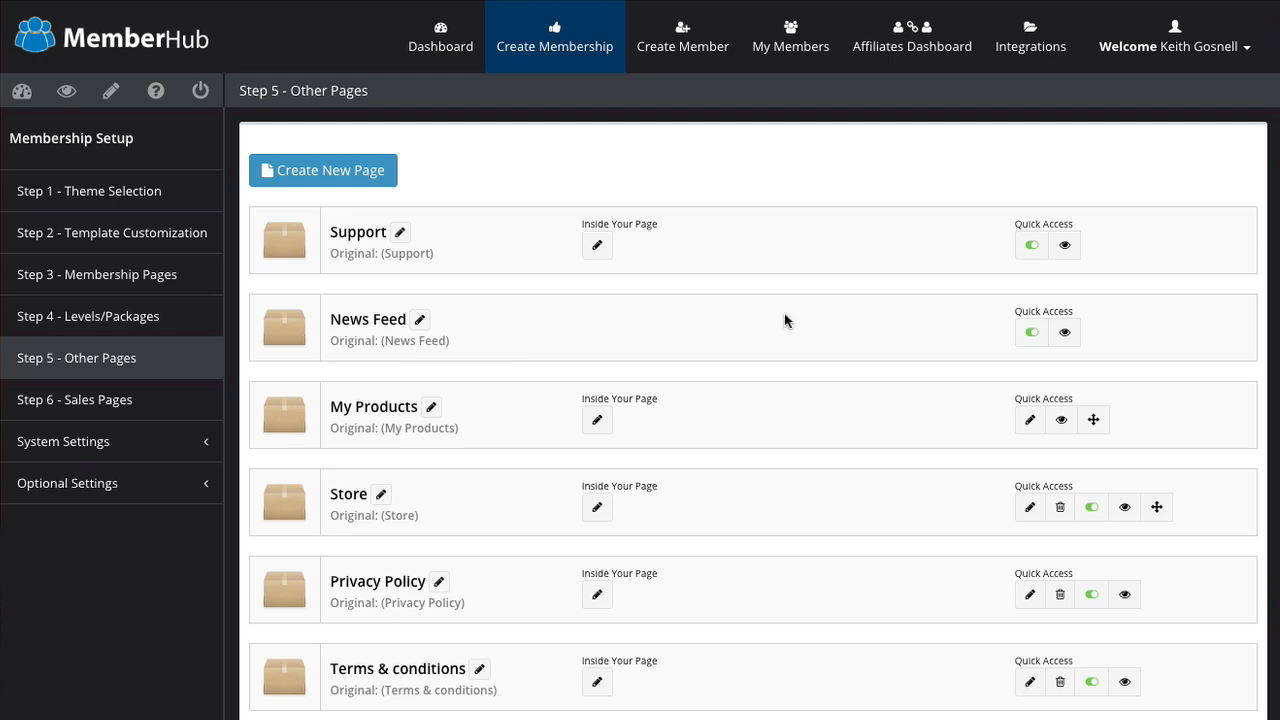
{"action": "left_click", "coordinate": [591, 418]}
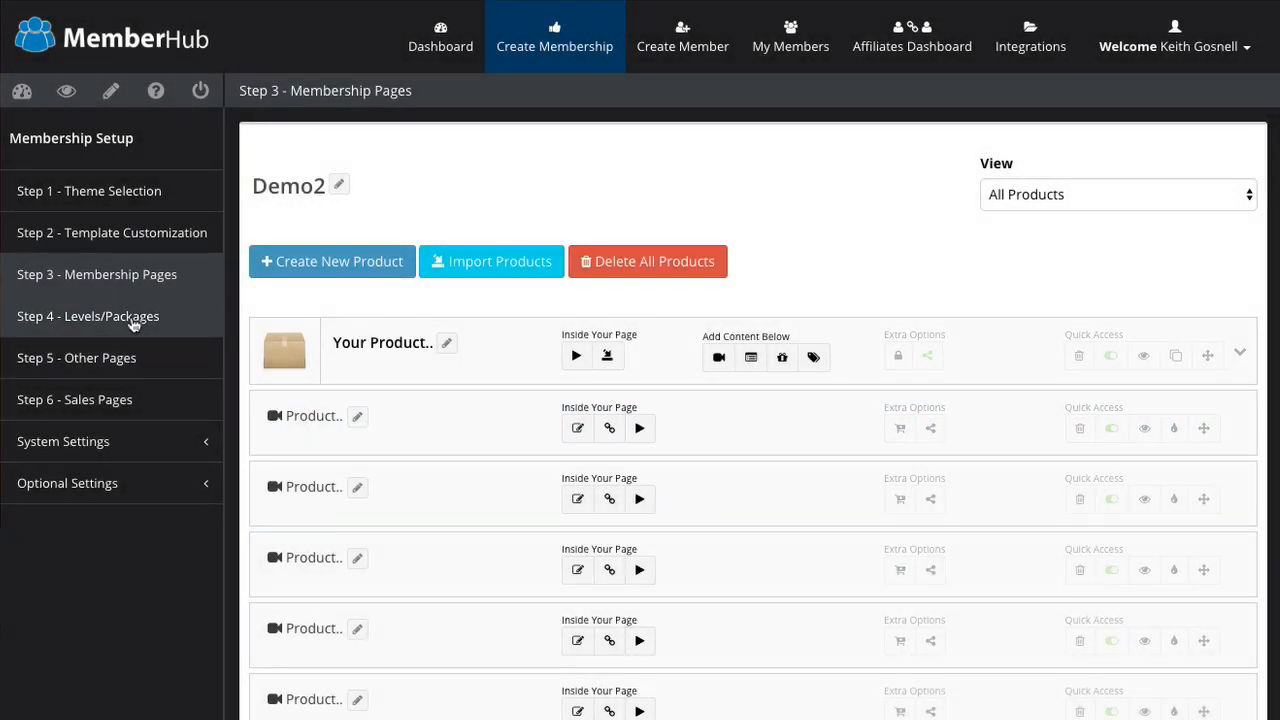
Step: Look over the Privacy Policy page editor without changes, then open the sales page theme settings
{"action": "left_click", "coordinate": [117, 361]}
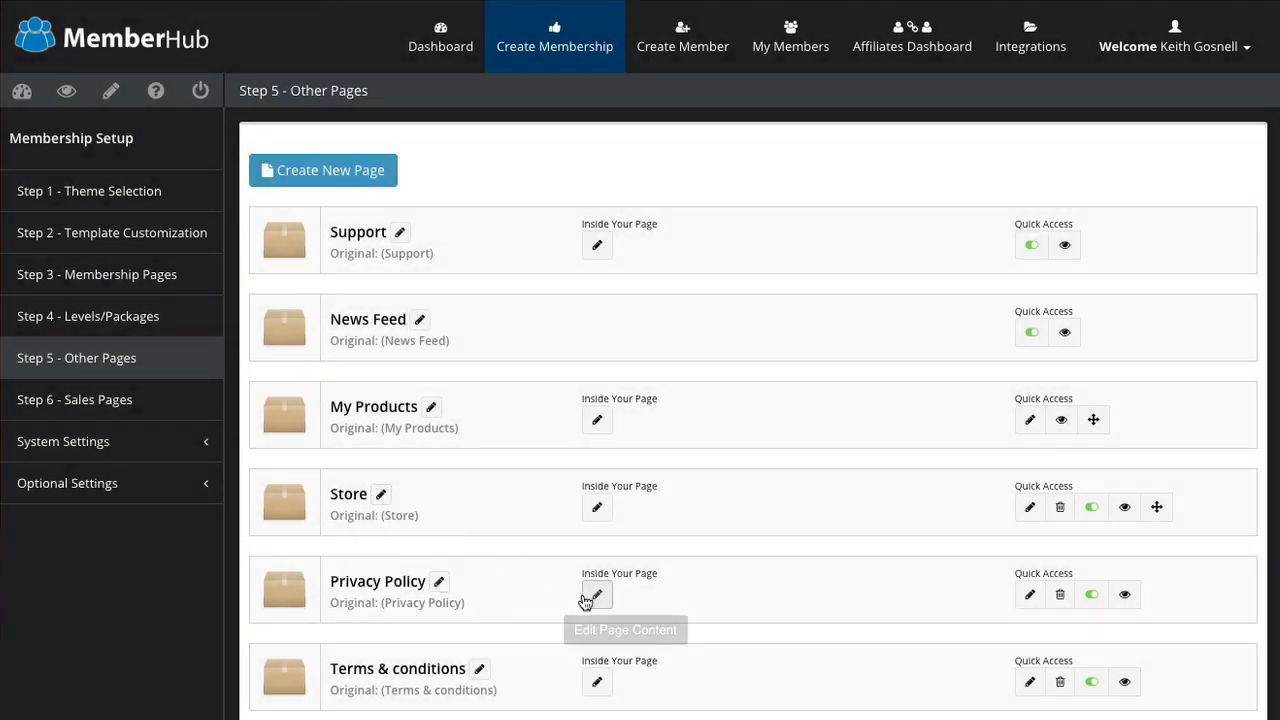
{"action": "left_click", "coordinate": [596, 594]}
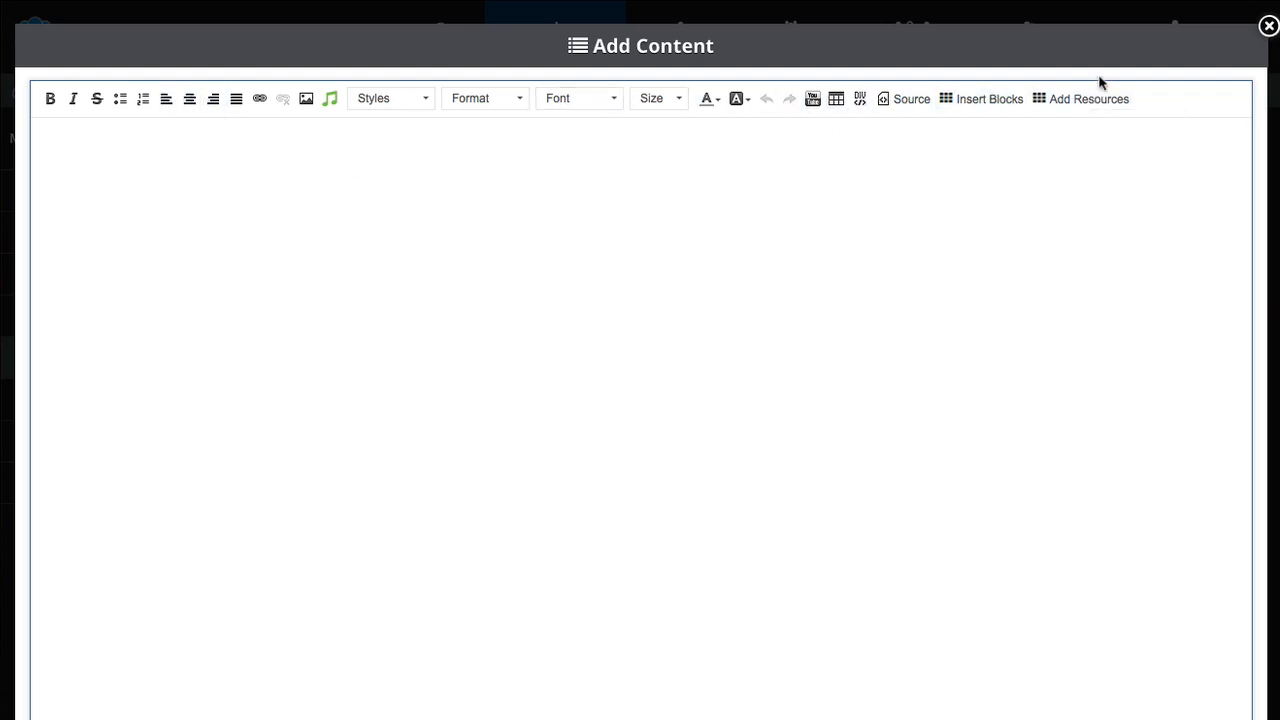
{"action": "left_click", "coordinate": [1264, 25]}
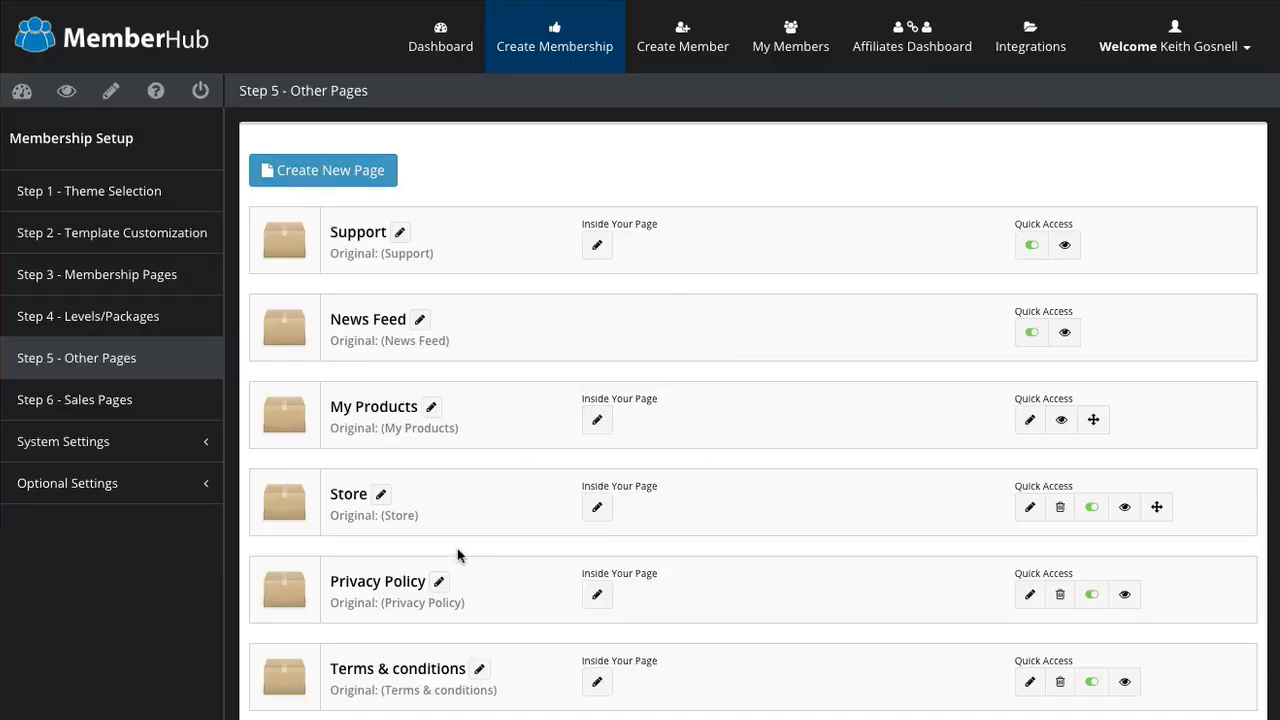
{"action": "left_click", "coordinate": [116, 405]}
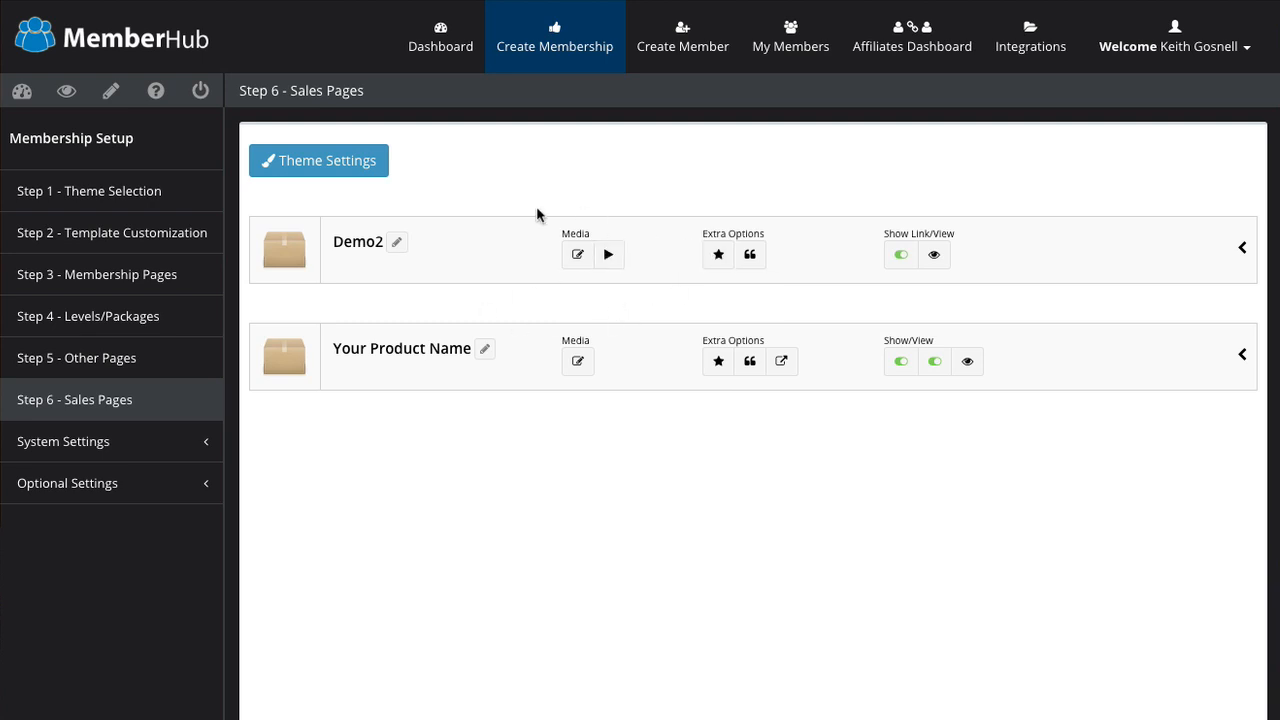
{"action": "left_click", "coordinate": [317, 170]}
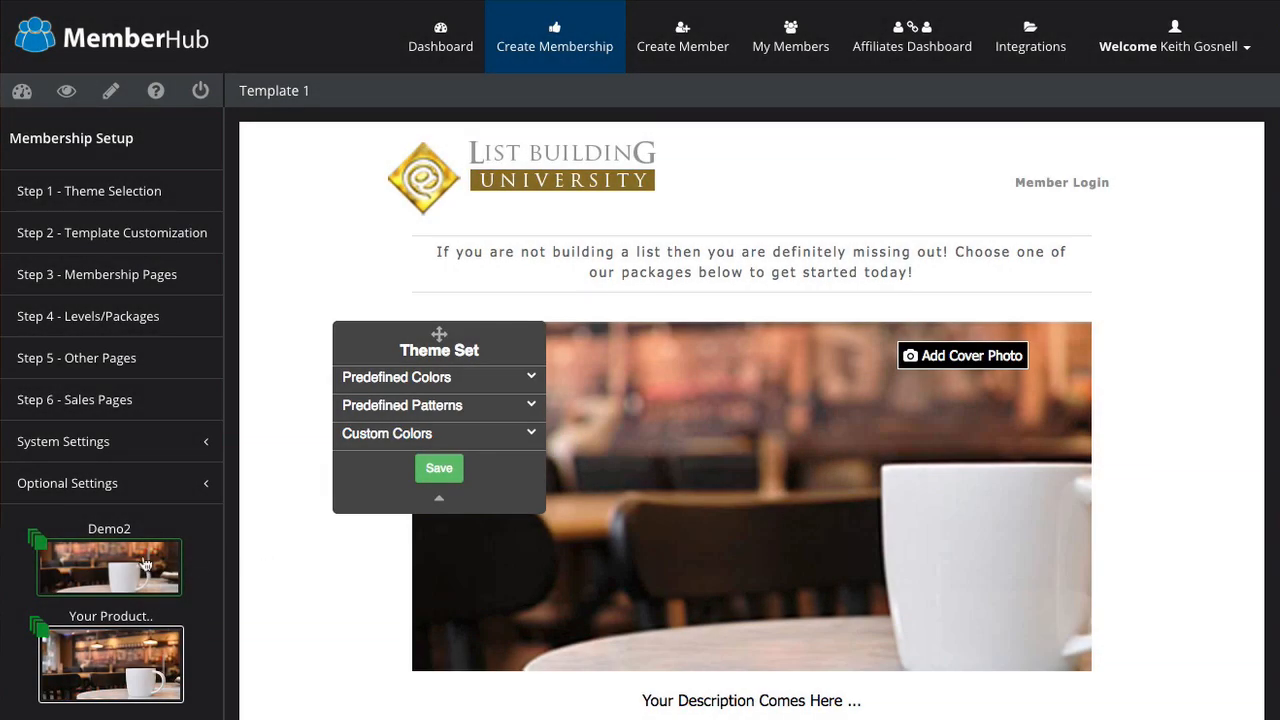
Step: Compare the Your Product Name and Demo2 sales page templates, ending back on Demo2
{"action": "left_click", "coordinate": [139, 665]}
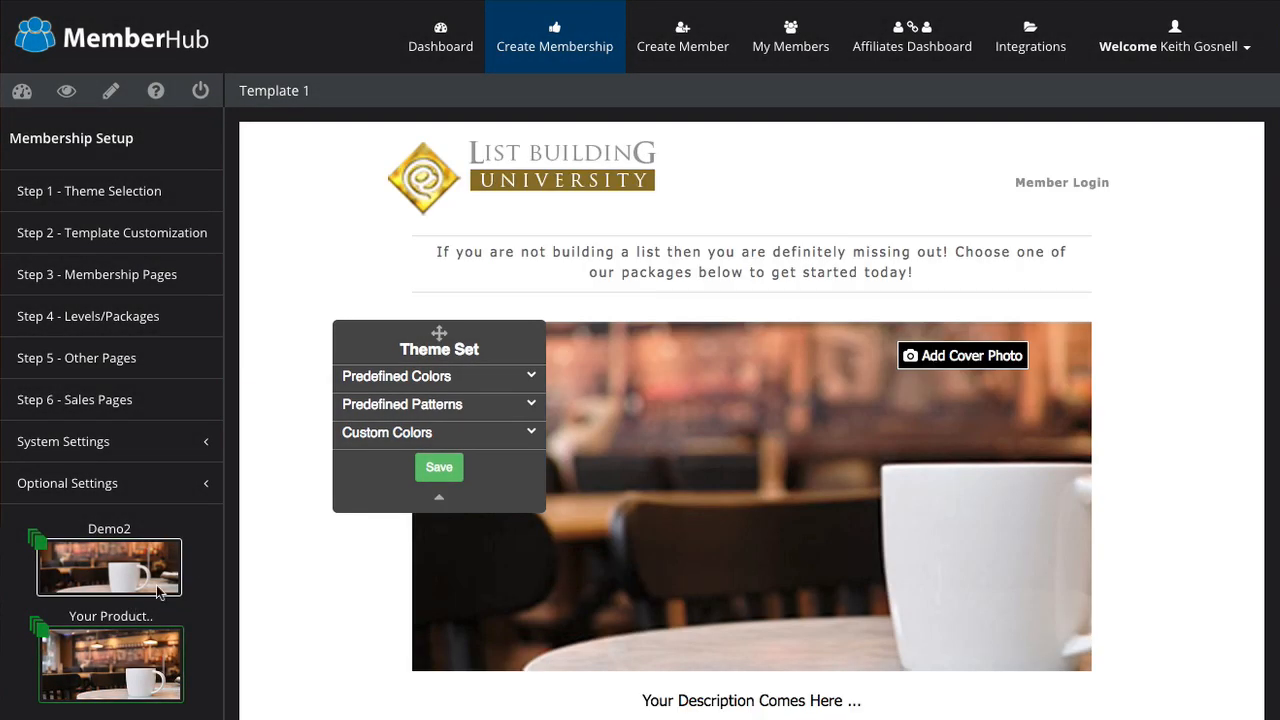
{"action": "left_click", "coordinate": [168, 574]}
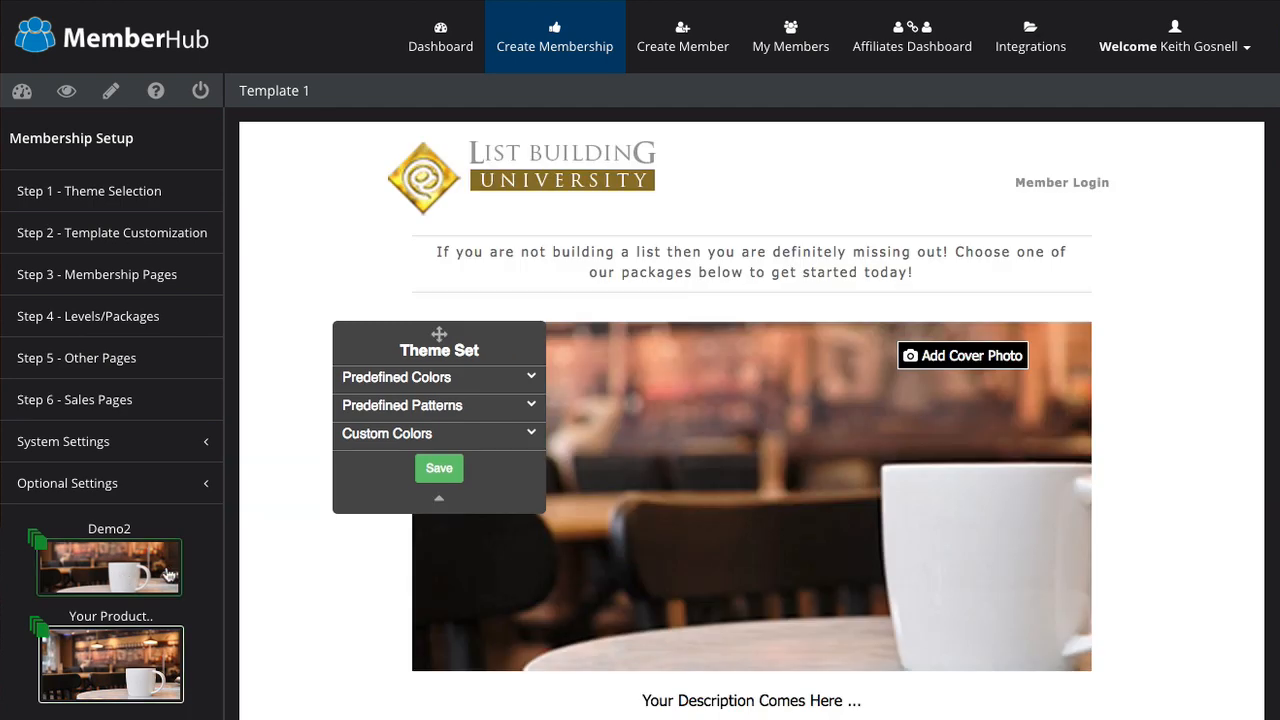
{"action": "scroll", "coordinate": [618, 492], "scroll_direction": "down", "scroll_amount": 10}
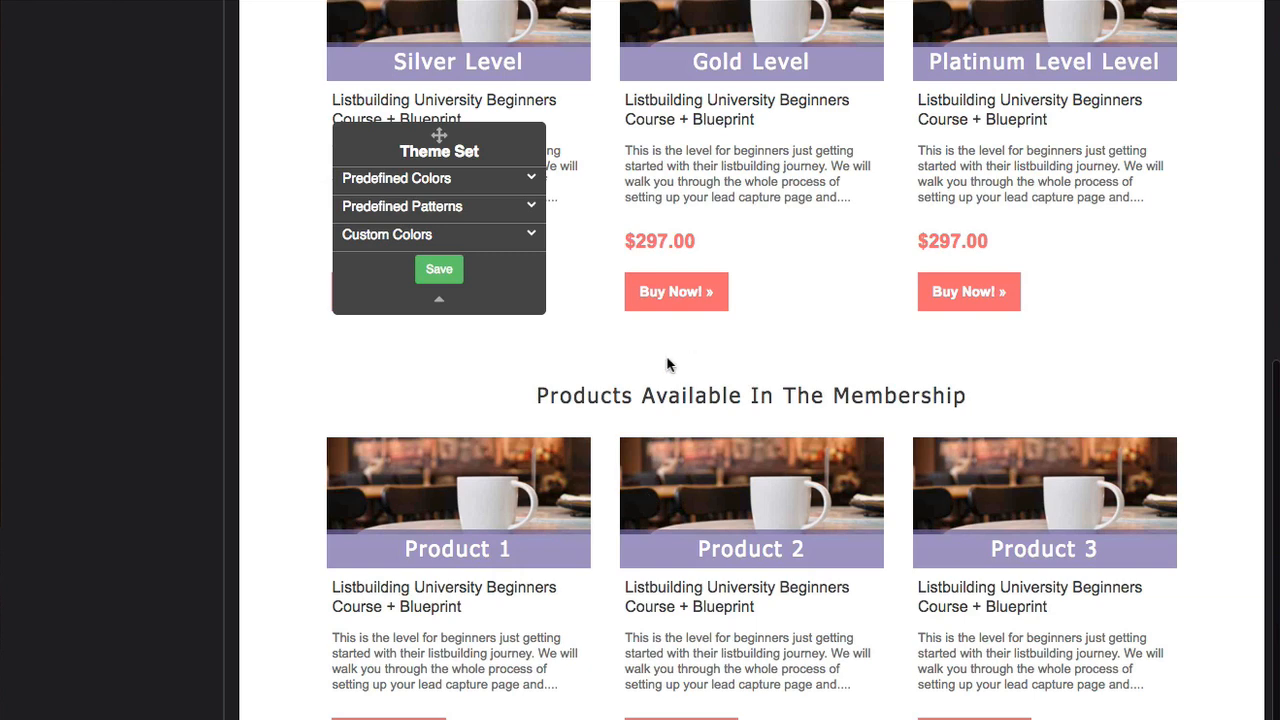
{"action": "scroll", "coordinate": [669, 364], "scroll_direction": "up", "scroll_amount": 4}
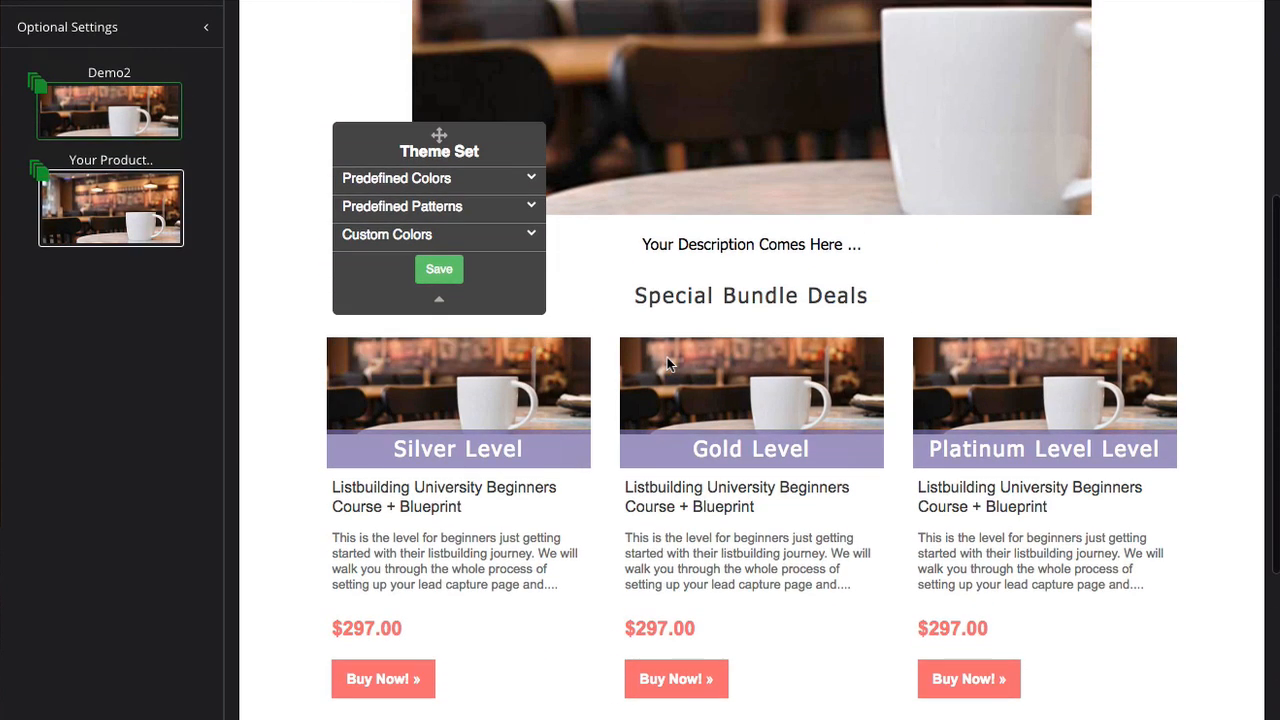
{"action": "left_click", "coordinate": [431, 187]}
{"action": "left_click", "coordinate": [431, 187]}
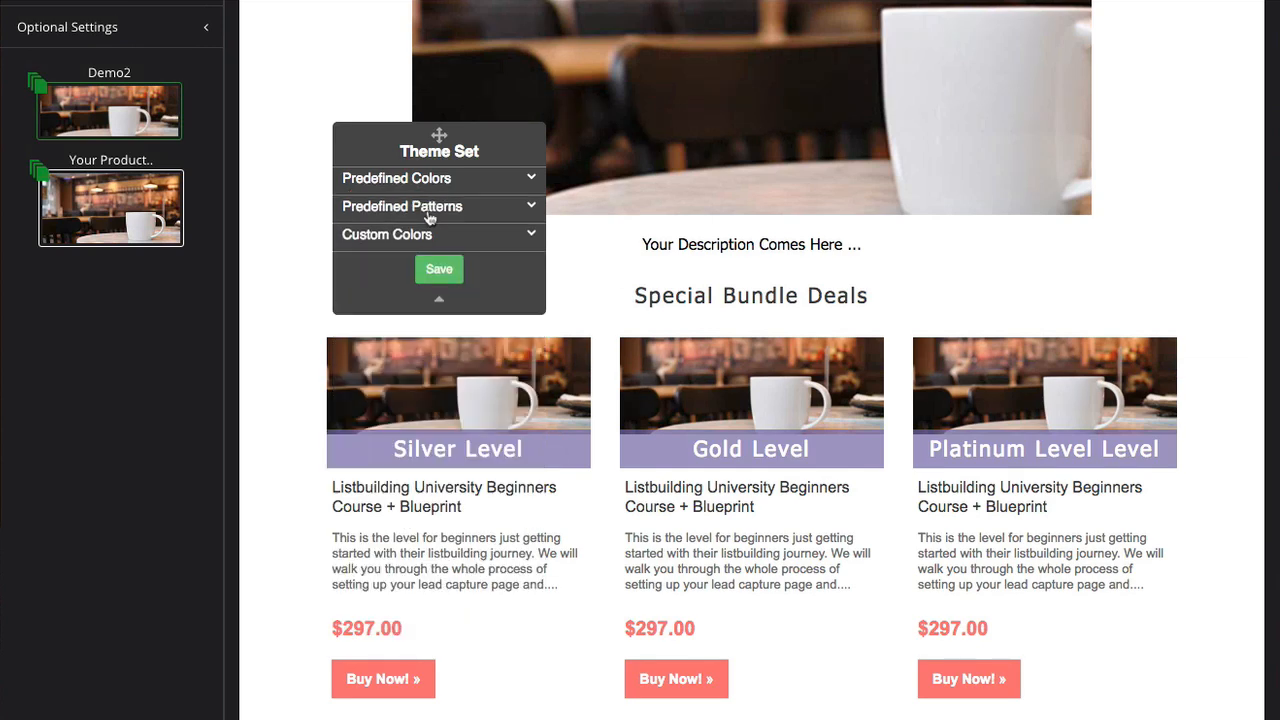
Step: Preview orange icon and grey zig-zag background patterns, then load the Your Product Name template
{"action": "left_click", "coordinate": [421, 207]}
{"action": "left_click", "coordinate": [443, 233]}
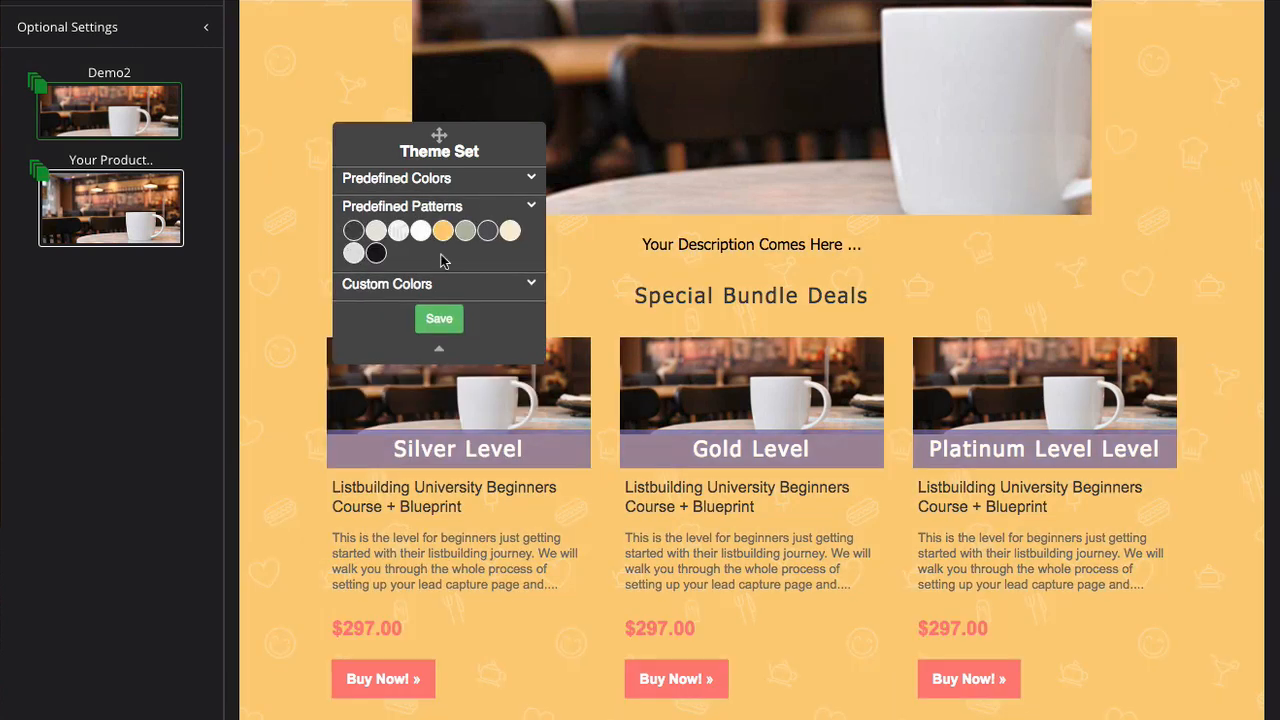
{"action": "left_click", "coordinate": [398, 231]}
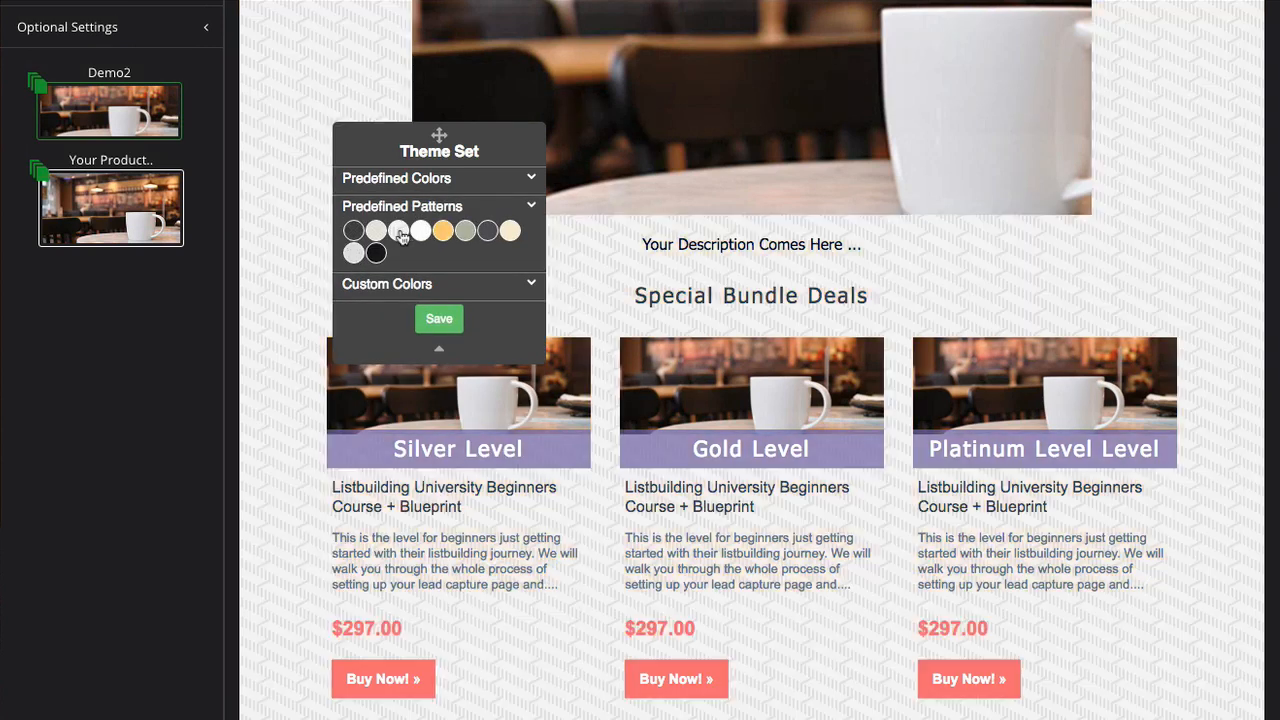
{"action": "left_click", "coordinate": [434, 287]}
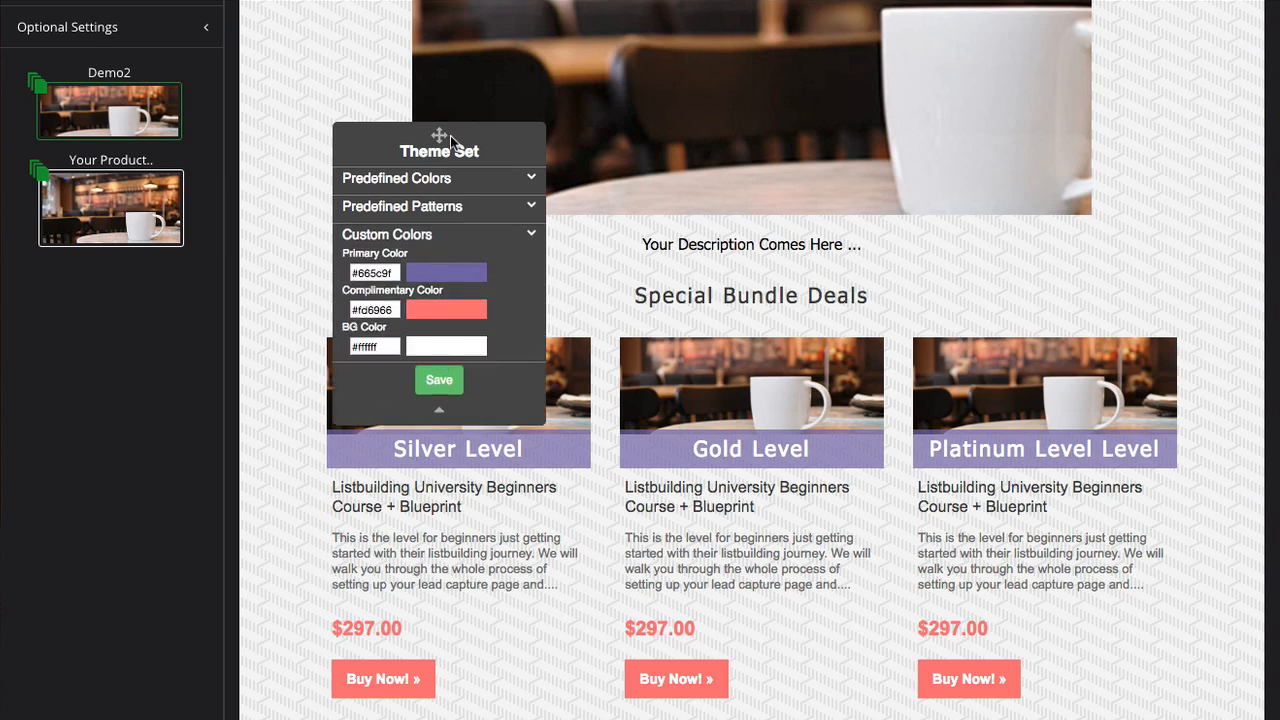
{"action": "left_click_drag", "start_coordinate": [441, 135], "coordinate": [403, 135]}
{"action": "scroll", "coordinate": [768, 331], "scroll_direction": "up", "scroll_amount": 3}
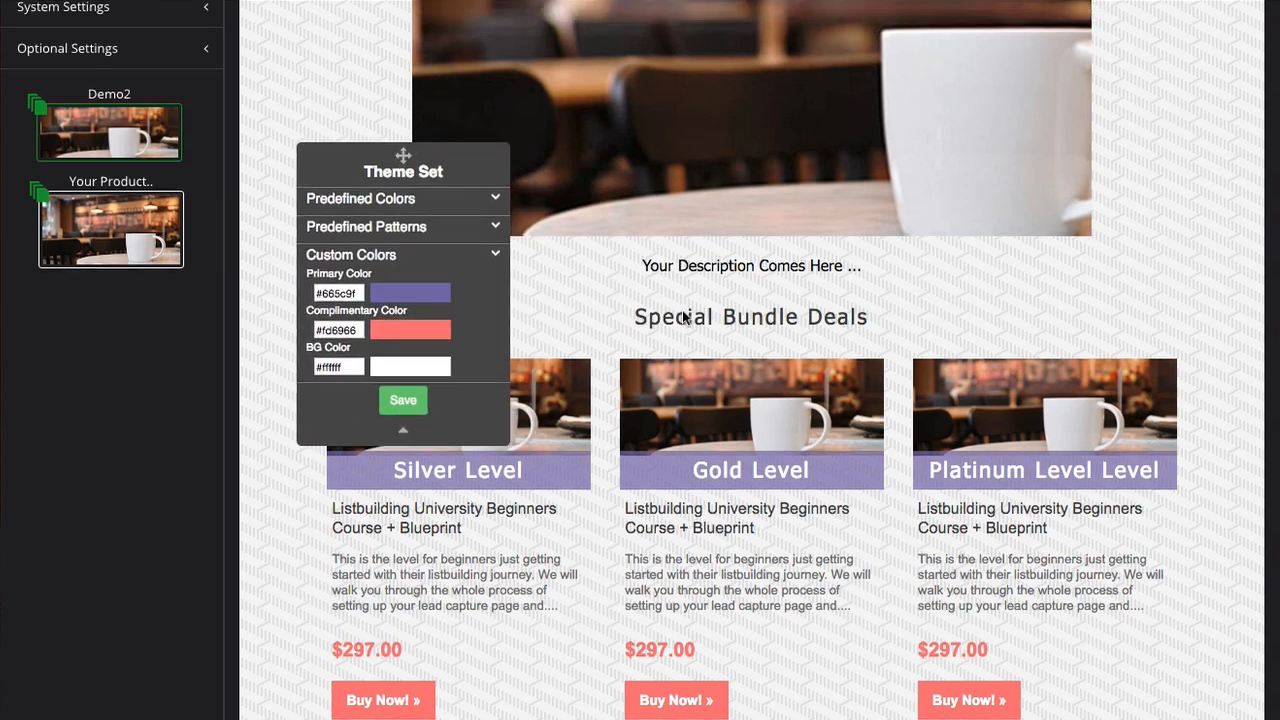
{"action": "left_click", "coordinate": [122, 445]}
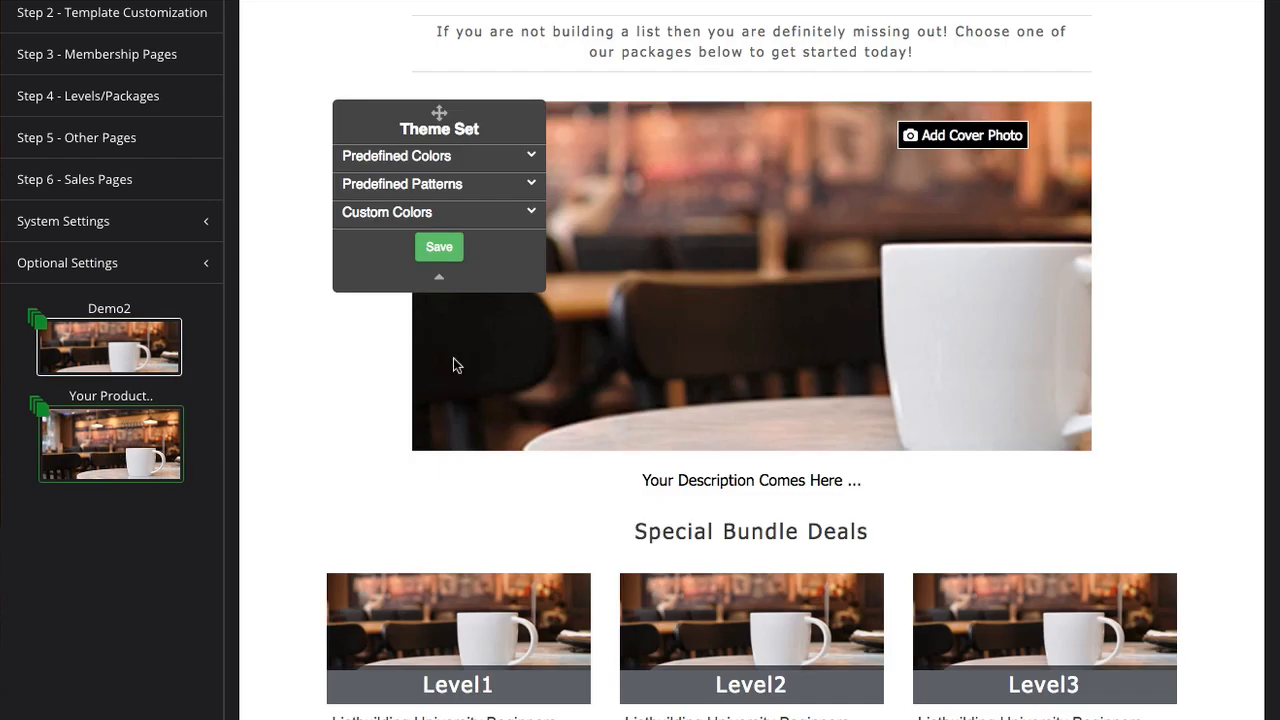
{"action": "scroll", "coordinate": [330, 350], "scroll_direction": "up", "scroll_amount": 4}
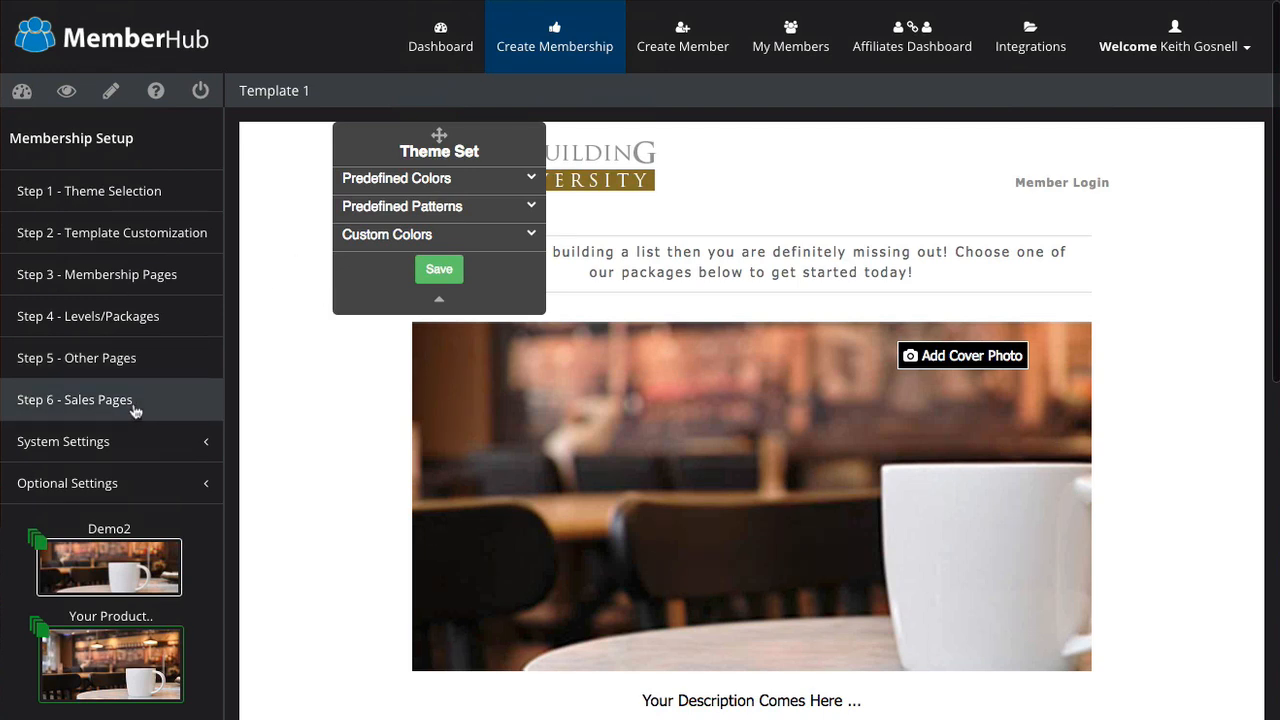
Step: View the Demo2 sales page as visitors see it, highlighting and scrolling through its text
{"action": "left_click", "coordinate": [135, 411]}
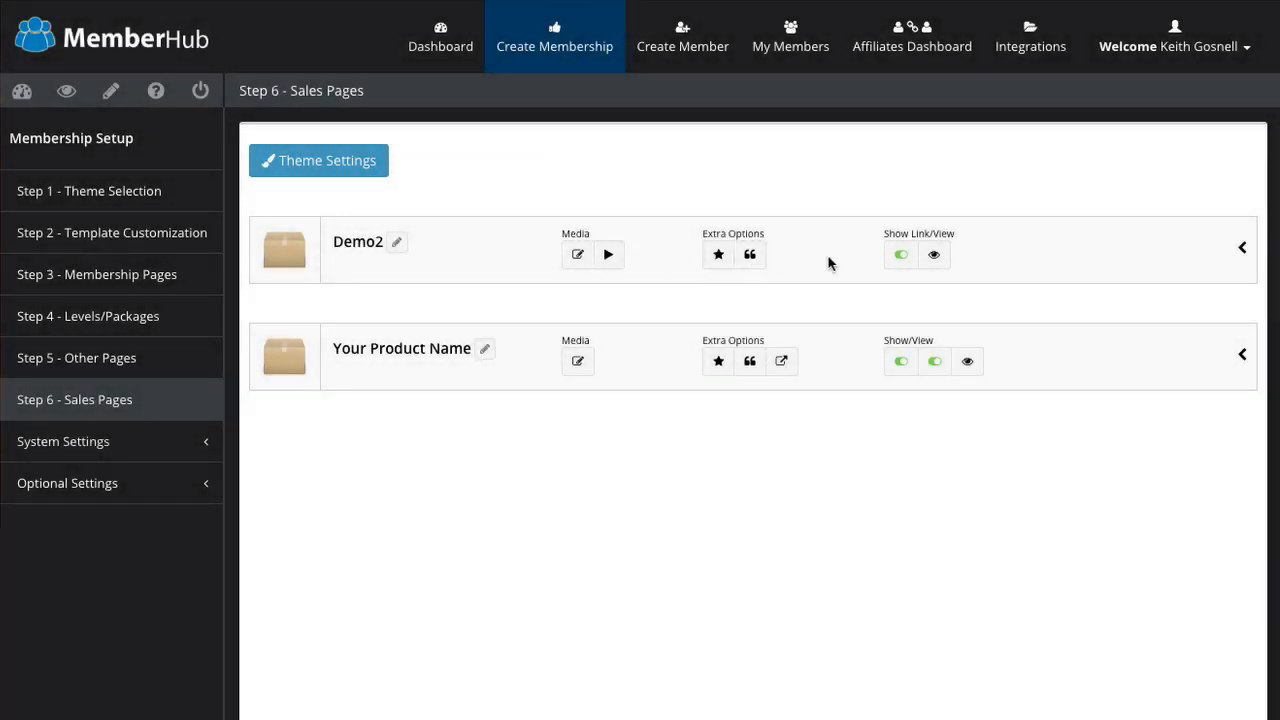
{"action": "left_click", "coordinate": [938, 258]}
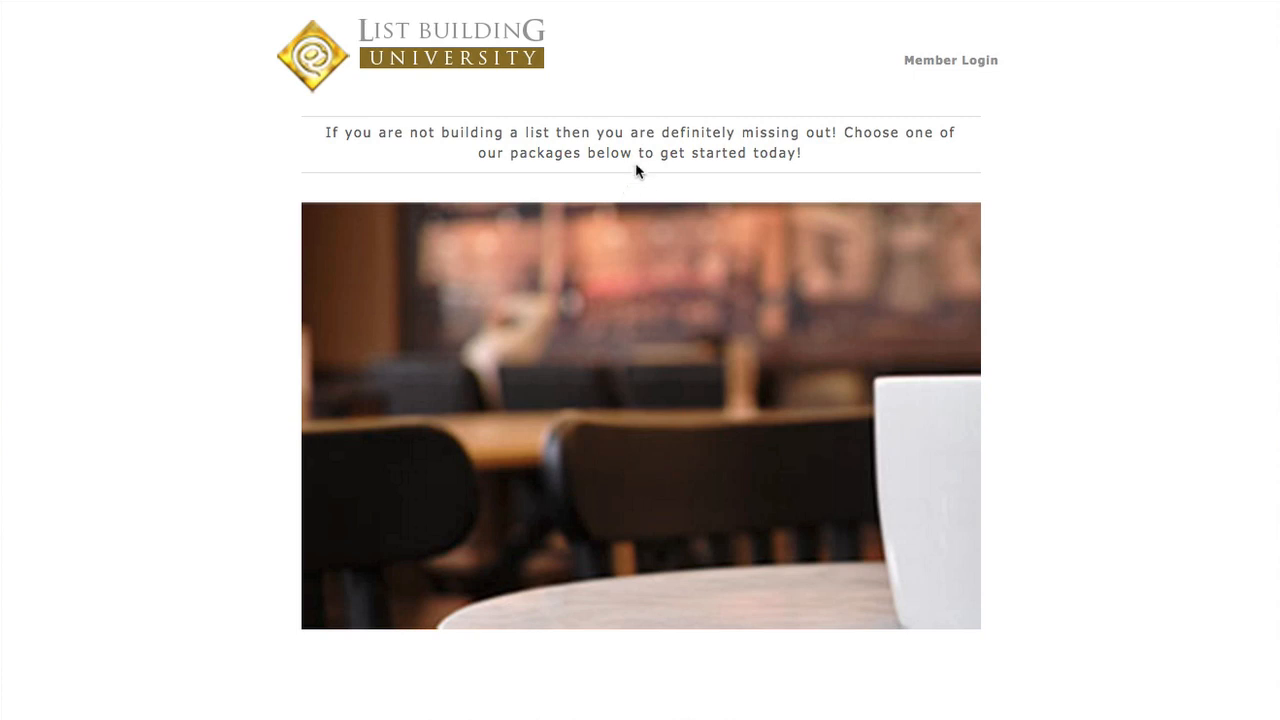
{"action": "left_click_drag", "start_coordinate": [347, 130], "coordinate": [578, 92]}
{"action": "left_click", "coordinate": [482, 135]}
{"action": "left_click_drag", "start_coordinate": [438, 131], "coordinate": [689, 145]}
{"action": "left_click", "coordinate": [674, 267]}
{"action": "scroll", "coordinate": [674, 267], "scroll_direction": "down", "scroll_amount": 3}
{"action": "scroll", "coordinate": [674, 272], "scroll_direction": "down", "scroll_amount": 1}
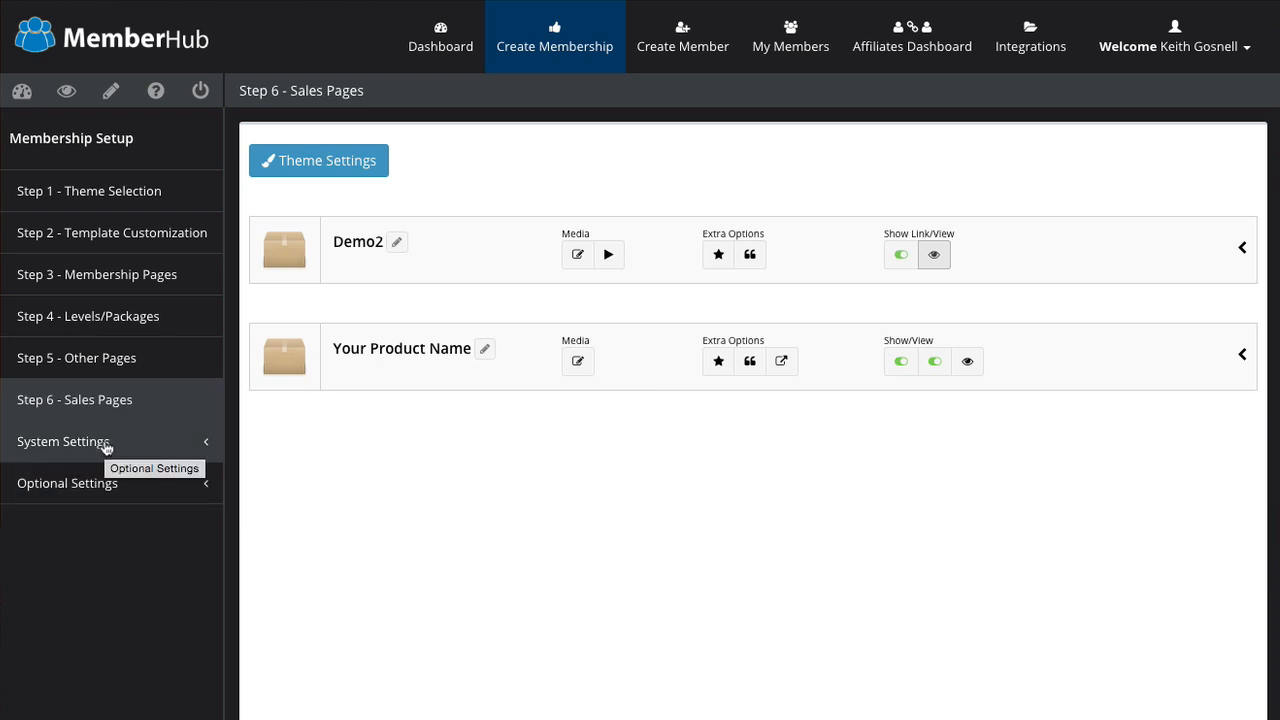
Step: Open the Default Landing Page settings and review which pages can be chosen
{"action": "left_click", "coordinate": [106, 447]}
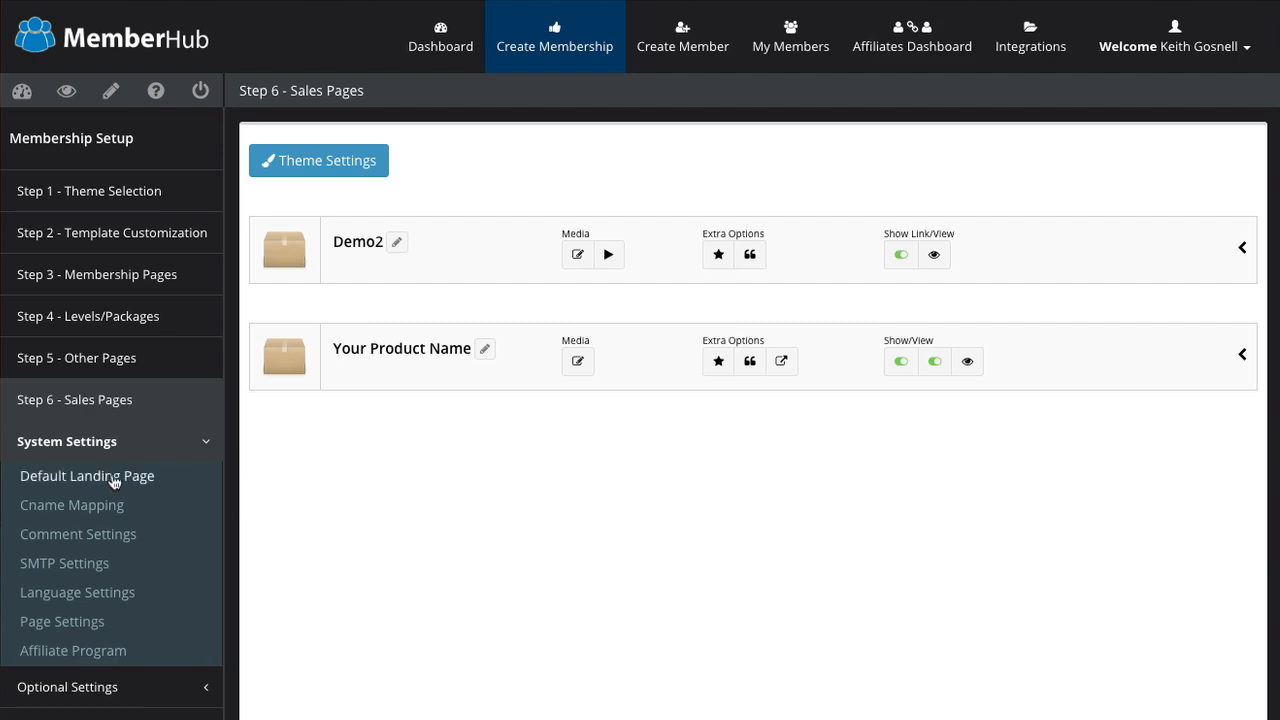
{"action": "left_click", "coordinate": [110, 477]}
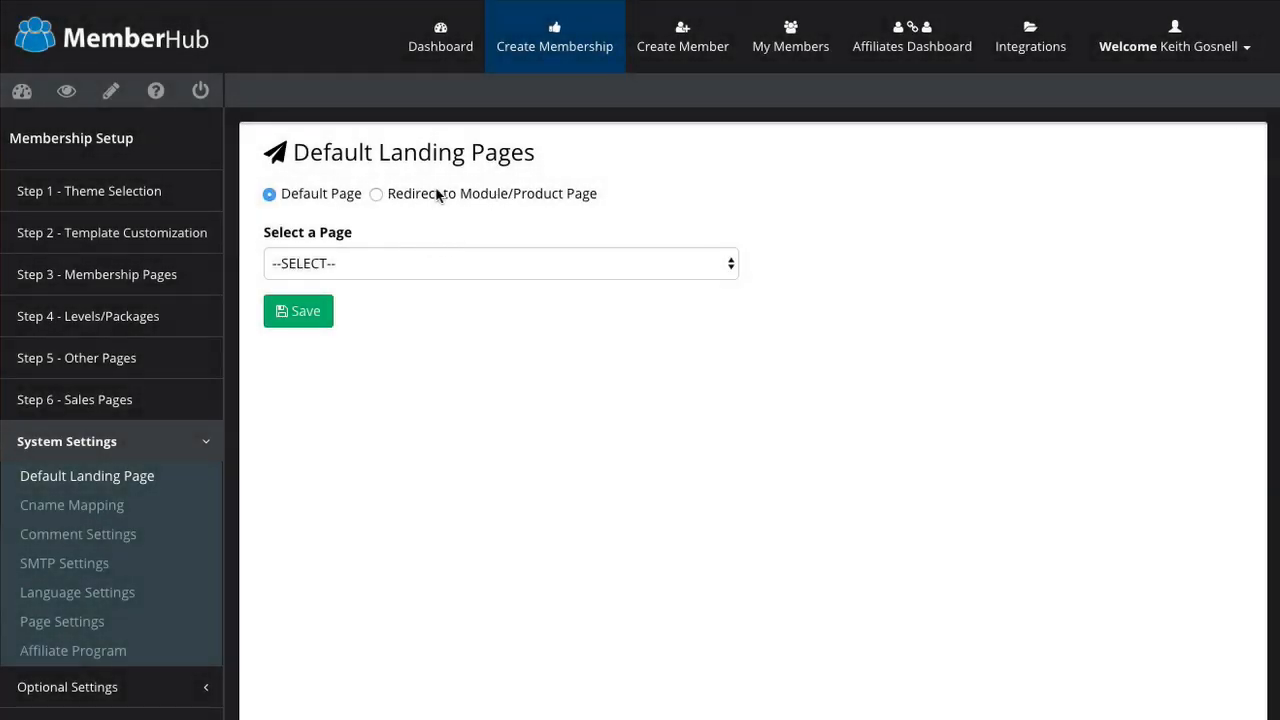
{"action": "left_click", "coordinate": [367, 263]}
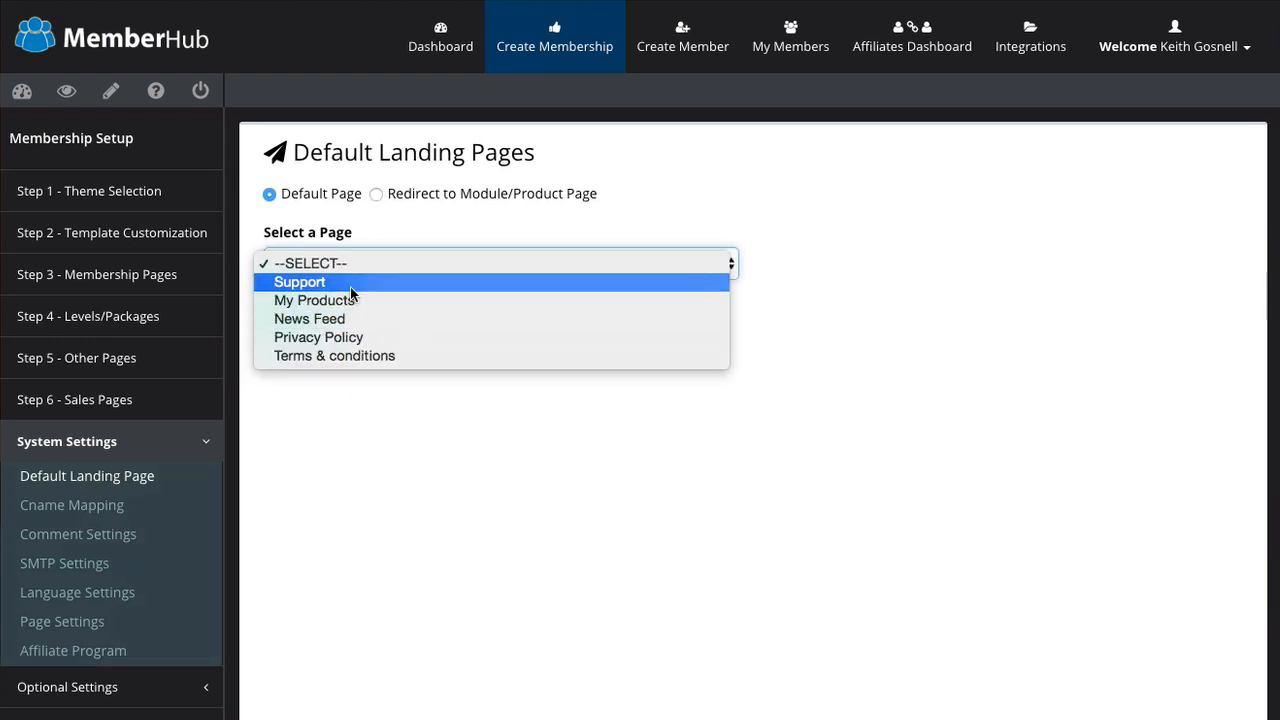
{"action": "left_click", "coordinate": [463, 194]}
Step: Check the Redirect option's product list without choosing, then view CName mapping and Comment Settings
{"action": "double_click", "coordinate": [463, 194]}
{"action": "left_click", "coordinate": [403, 262]}
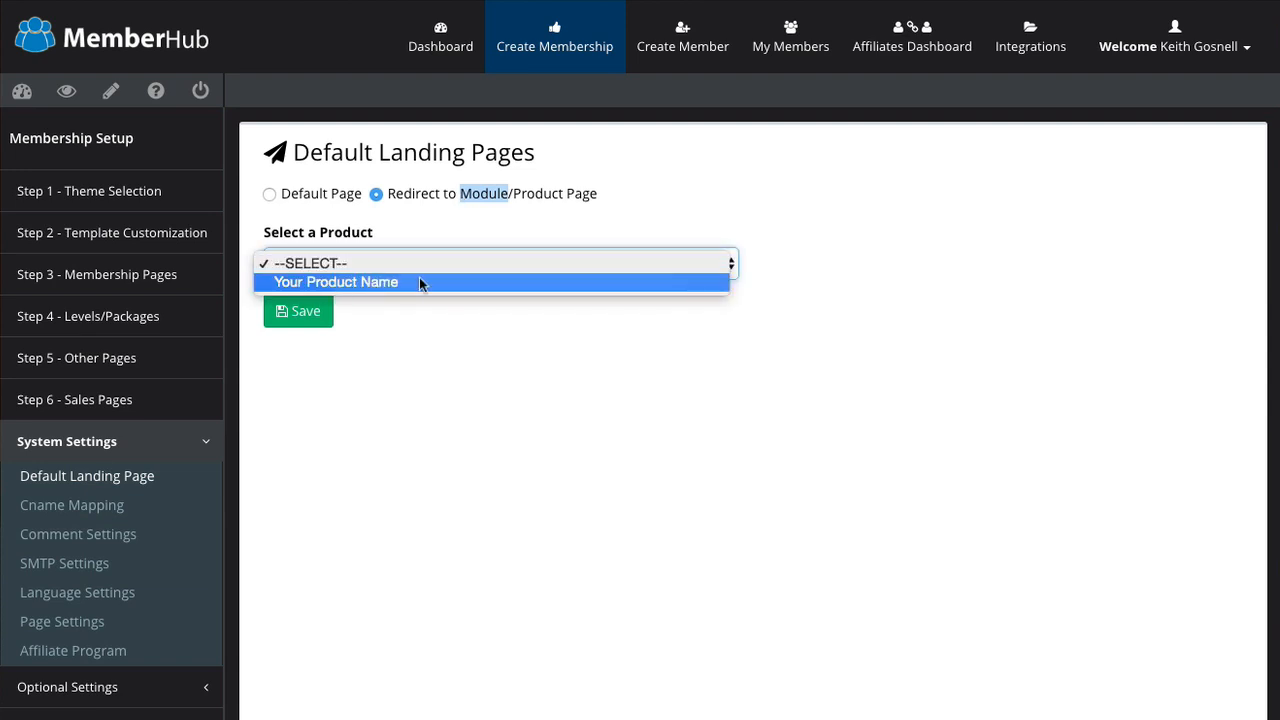
{"action": "left_click", "coordinate": [466, 432]}
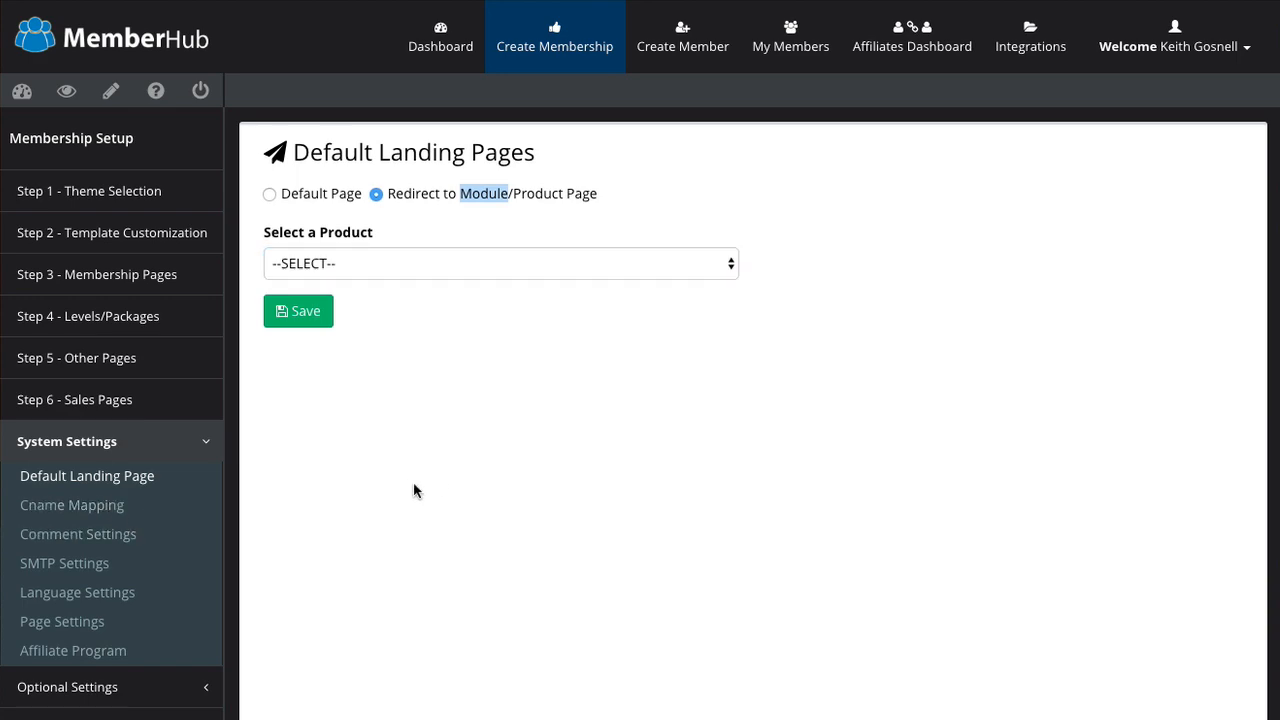
{"action": "left_click", "coordinate": [100, 506]}
{"action": "left_click", "coordinate": [114, 541]}
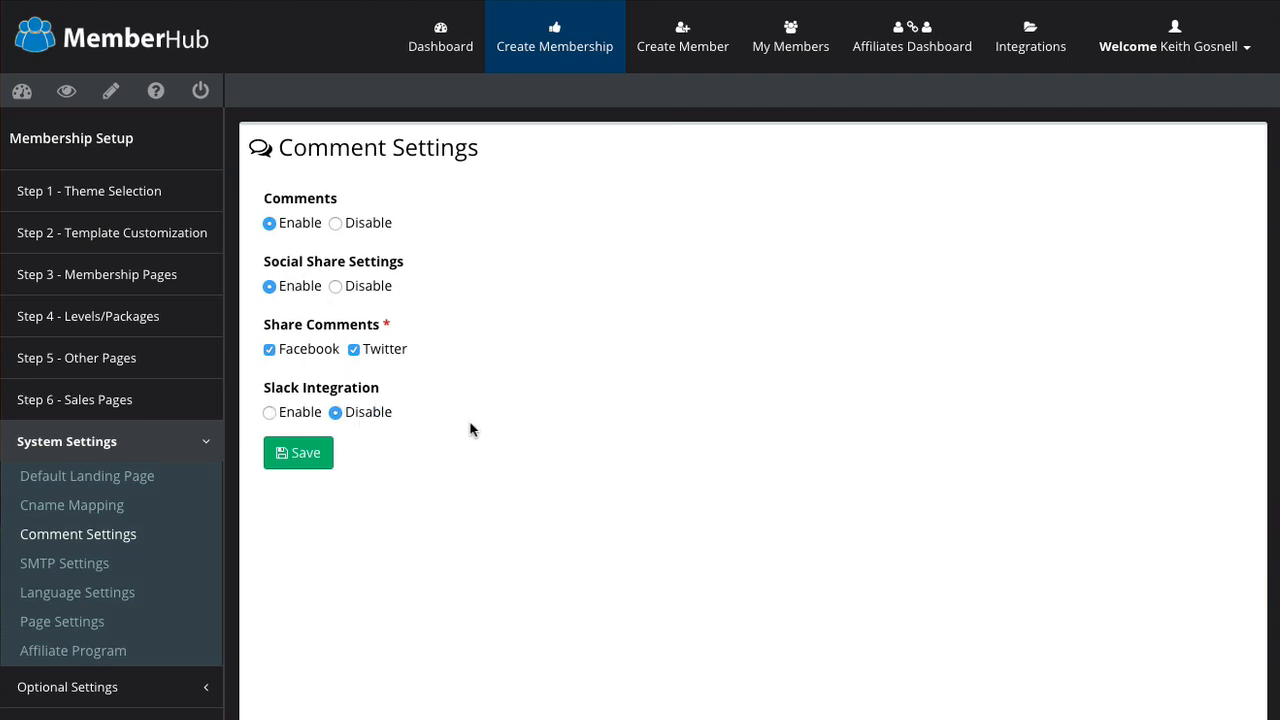
Step: Review the SMTP mail settings, then bring up Page Settings with SSL Mode and default menu items
{"action": "left_click", "coordinate": [79, 568]}
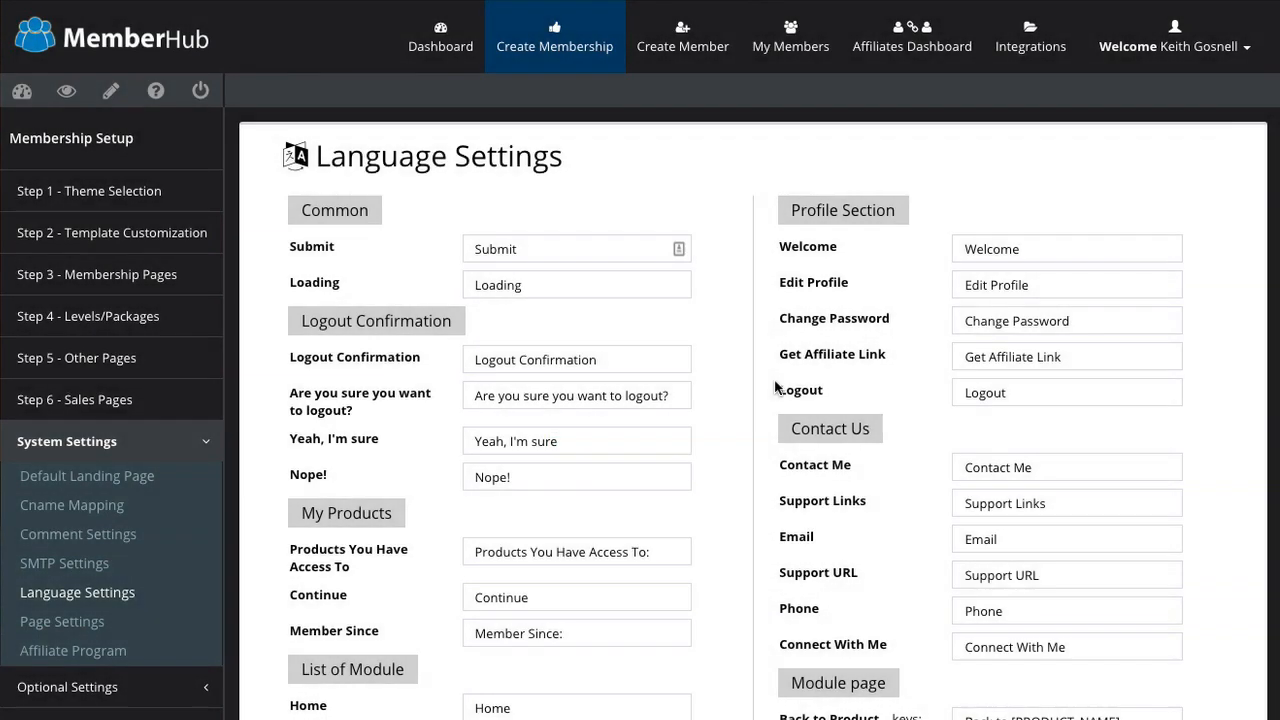
{"action": "scroll", "coordinate": [775, 380], "scroll_direction": "down", "scroll_amount": 15}
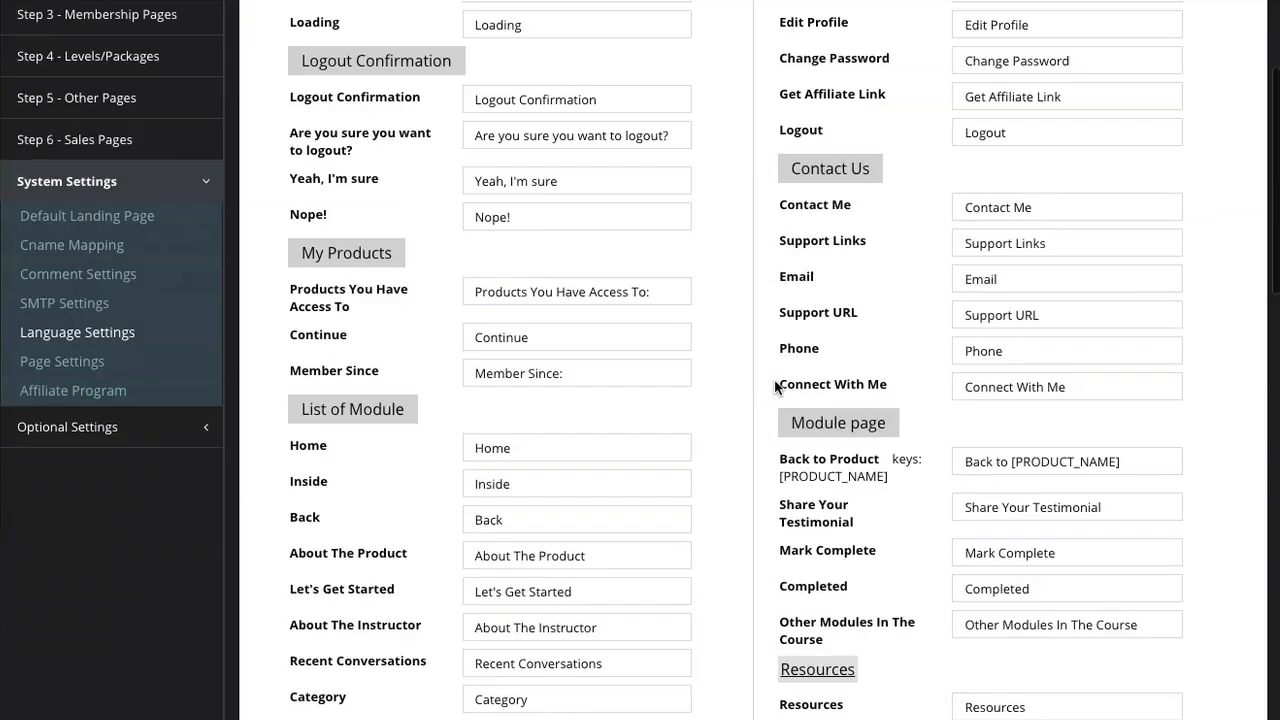
{"action": "scroll", "coordinate": [775, 385], "scroll_direction": "up", "scroll_amount": 15}
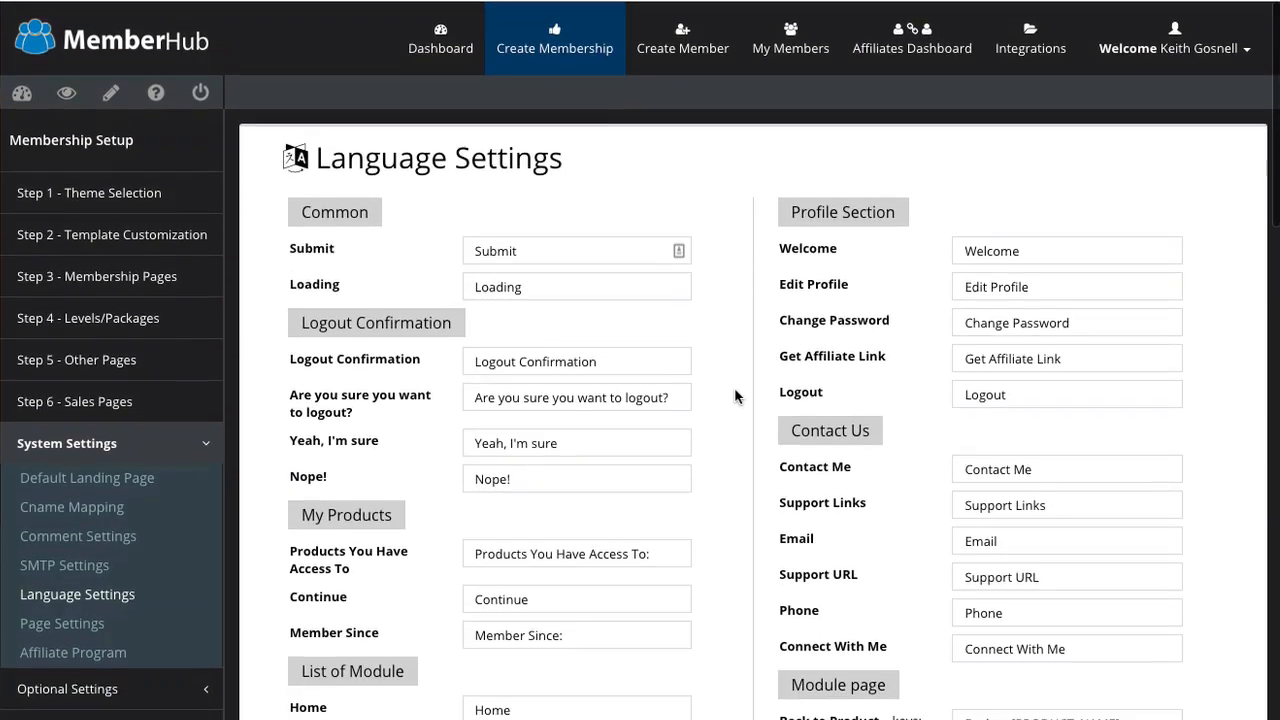
{"action": "left_click", "coordinate": [72, 628]}
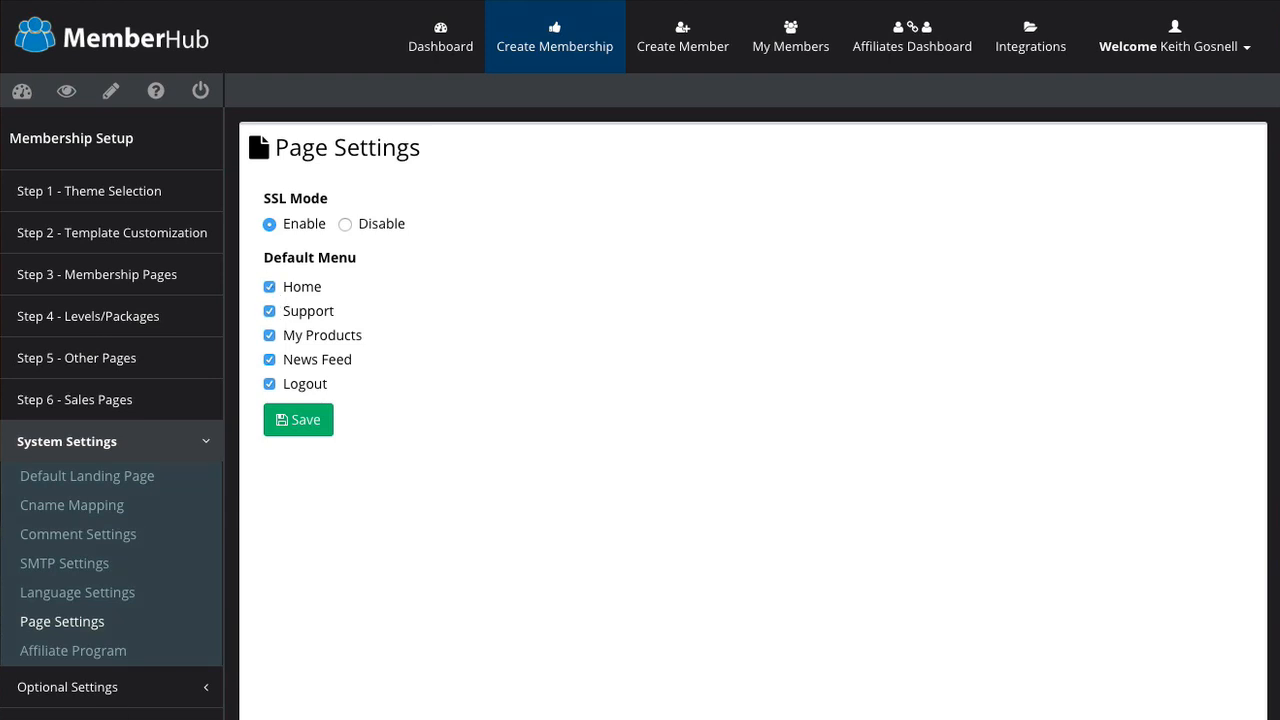
Step: Enable the affiliate program, keeping % Price Share as the commission type
{"action": "left_click", "coordinate": [99, 658]}
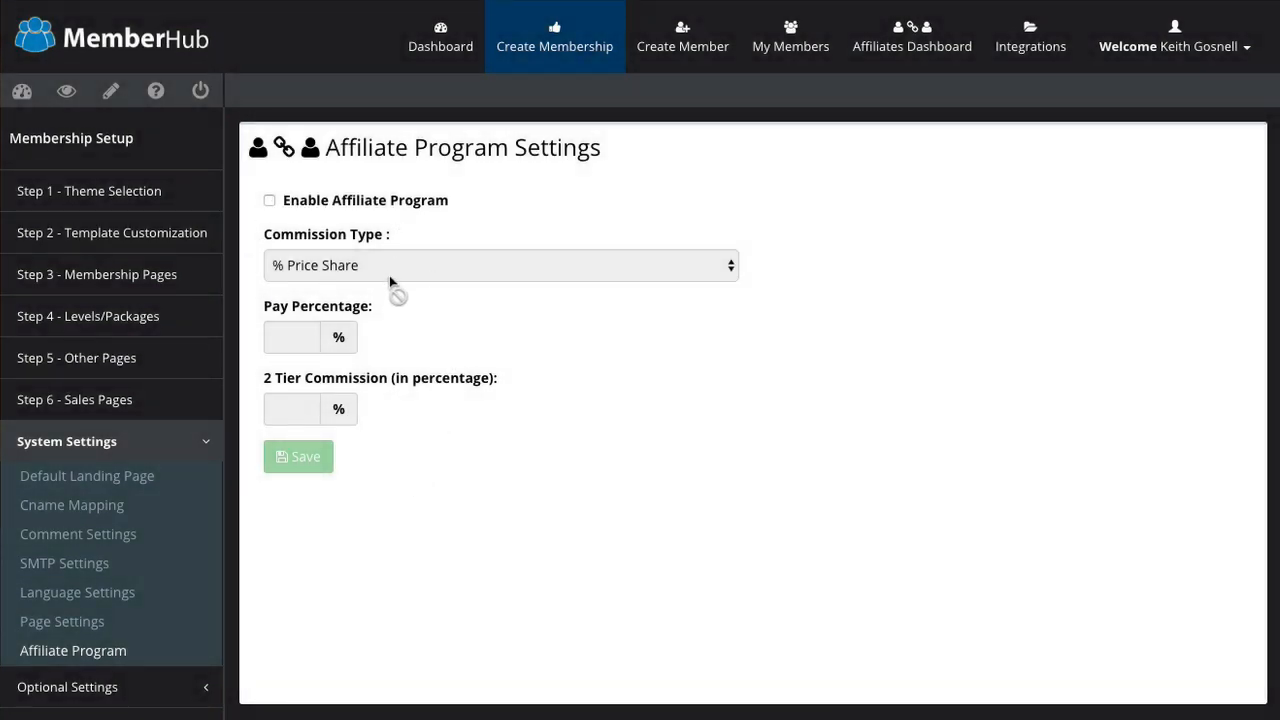
{"action": "left_click", "coordinate": [312, 205]}
{"action": "left_click", "coordinate": [424, 262]}
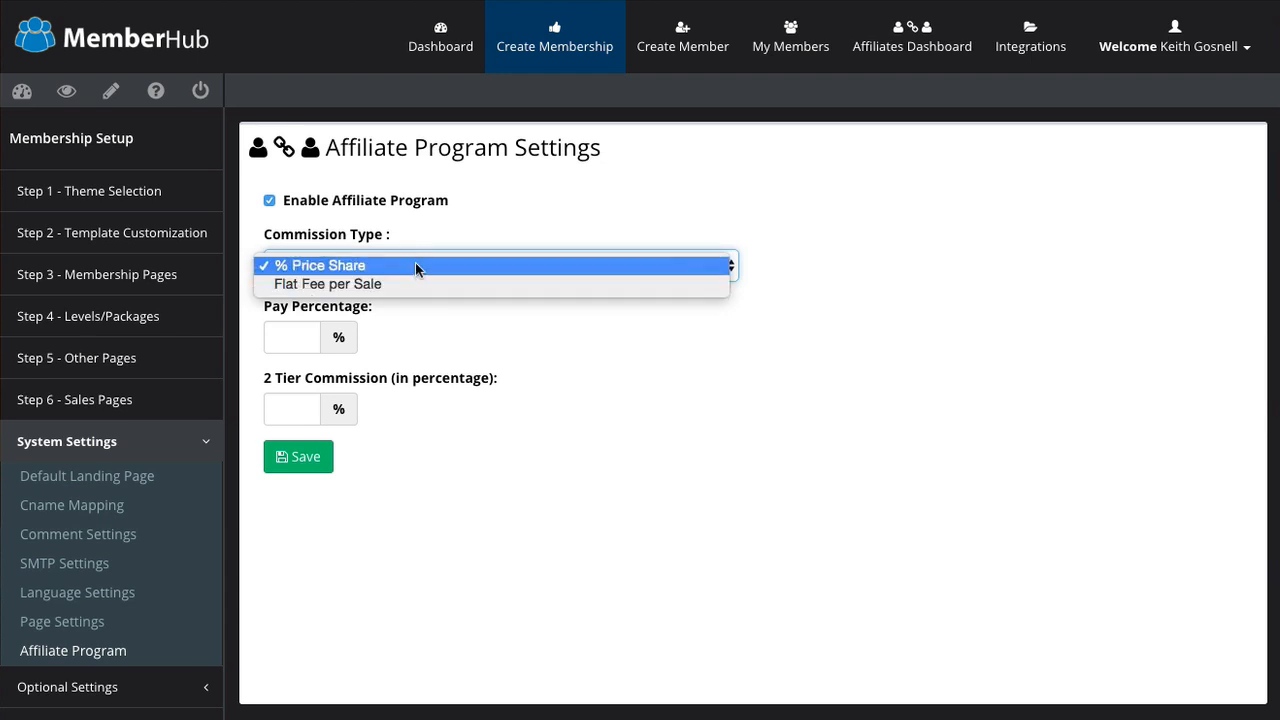
{"action": "left_click", "coordinate": [660, 358]}
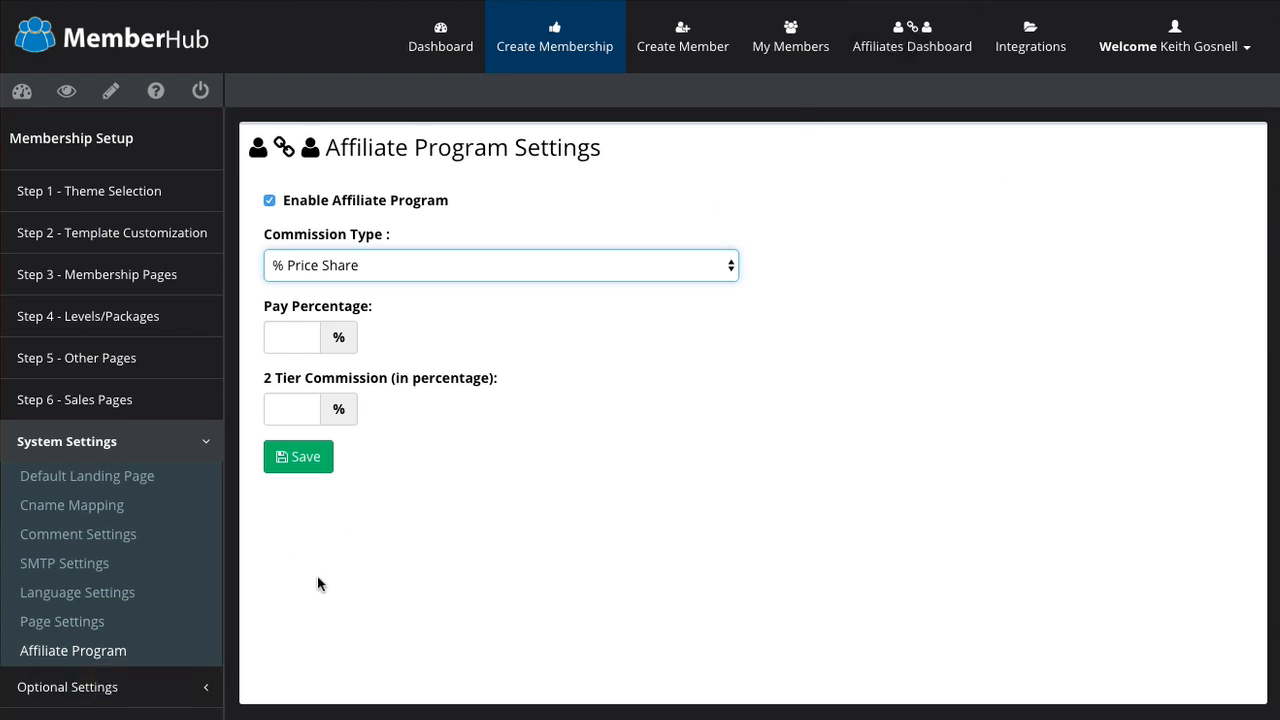
{"action": "left_click", "coordinate": [130, 687]}
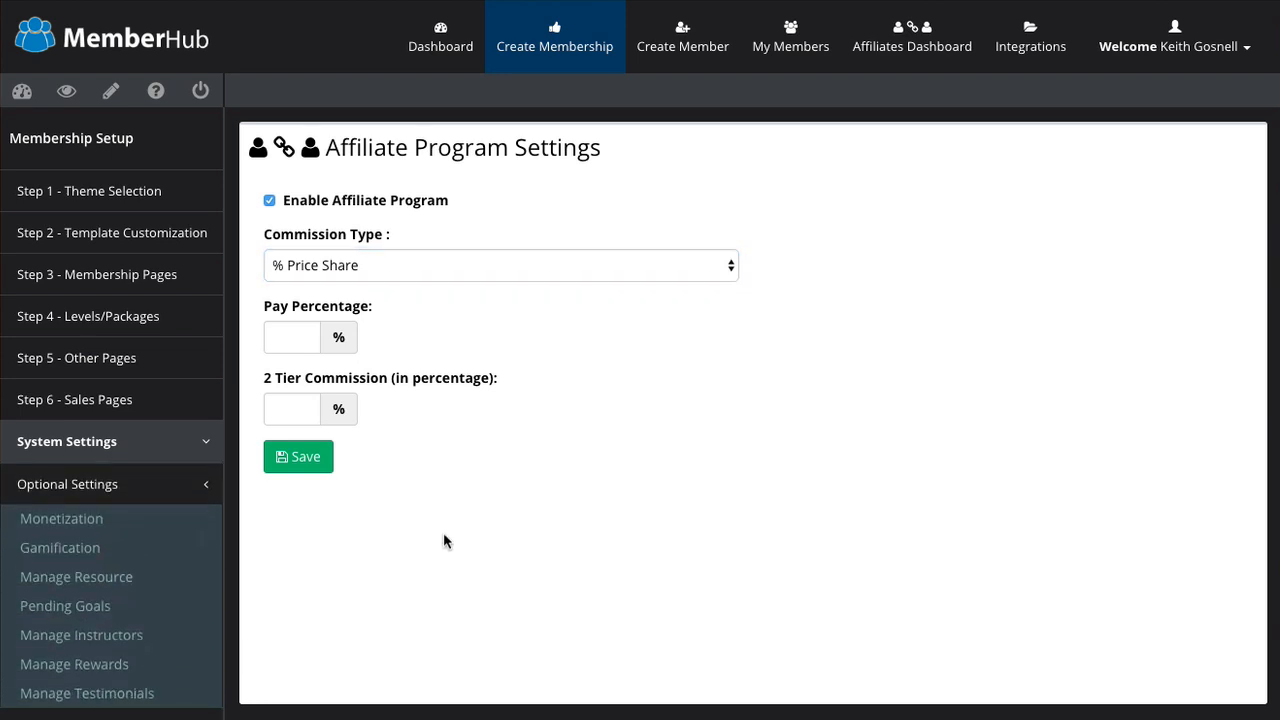
Step: Create a new monetization named 'test'
{"action": "left_click", "coordinate": [88, 519]}
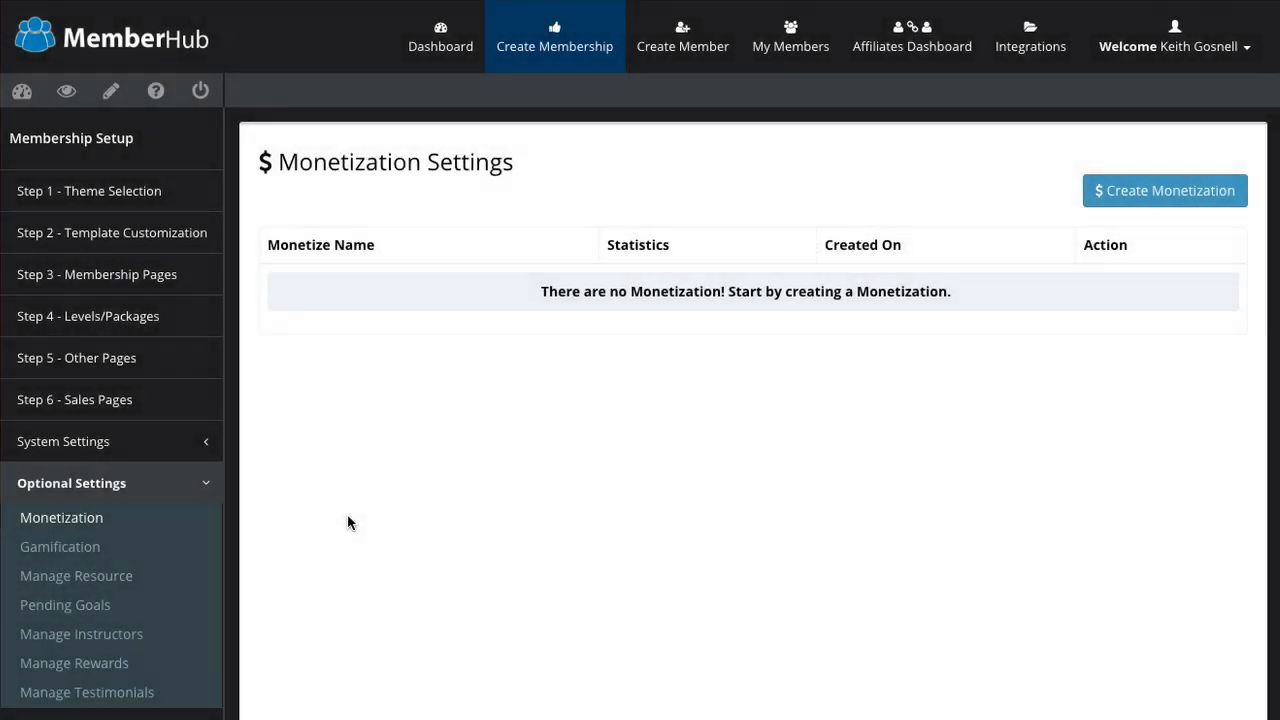
{"action": "left_click", "coordinate": [1108, 197]}
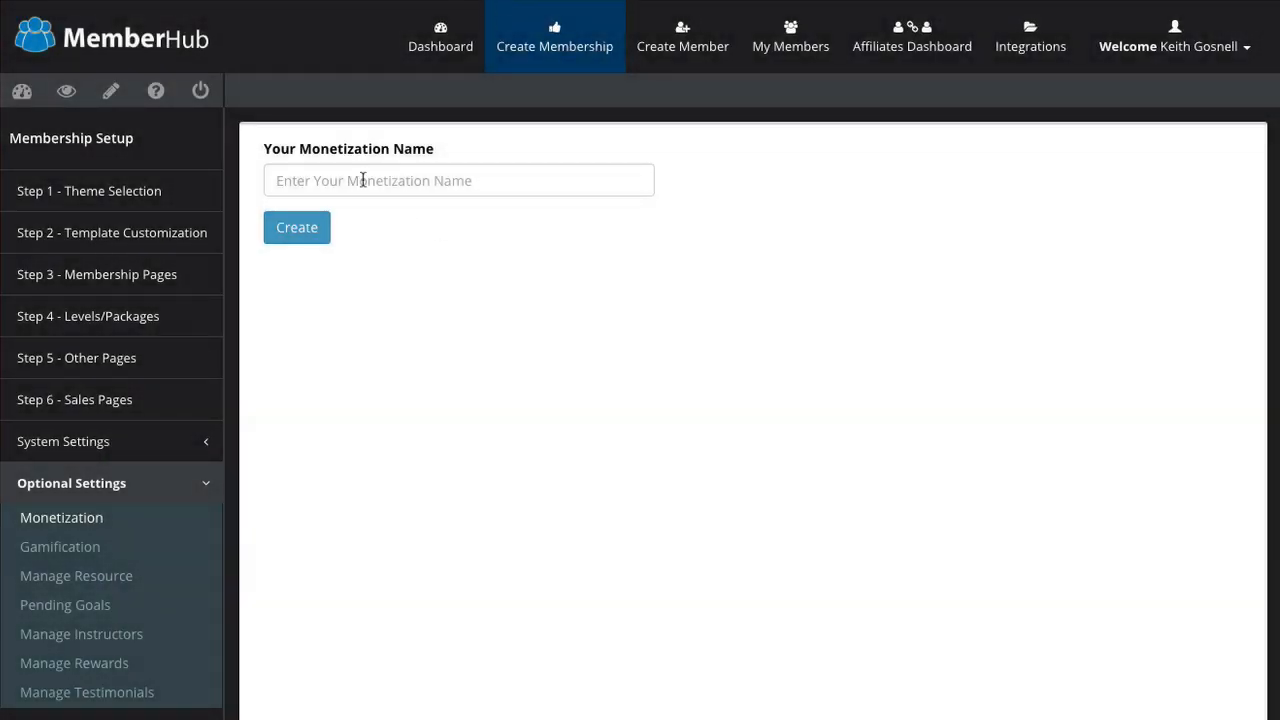
{"action": "left_click", "coordinate": [363, 180]}
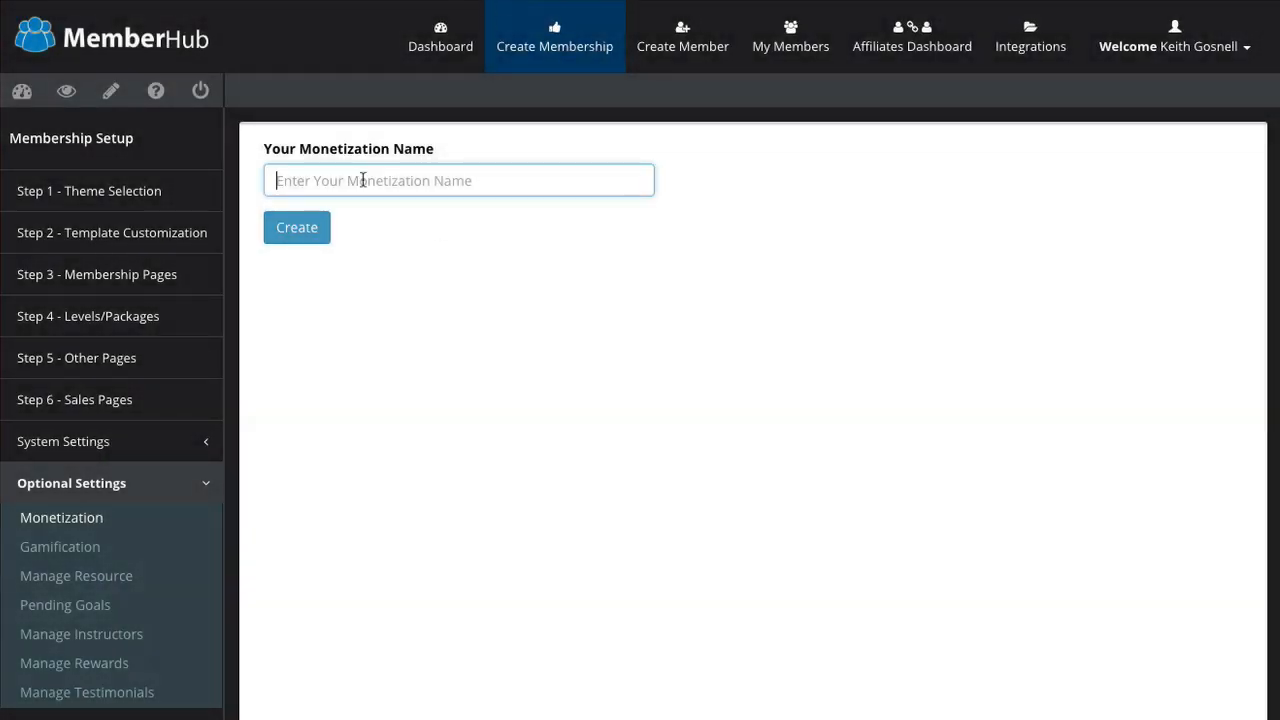
{"action": "type", "text": "test"}
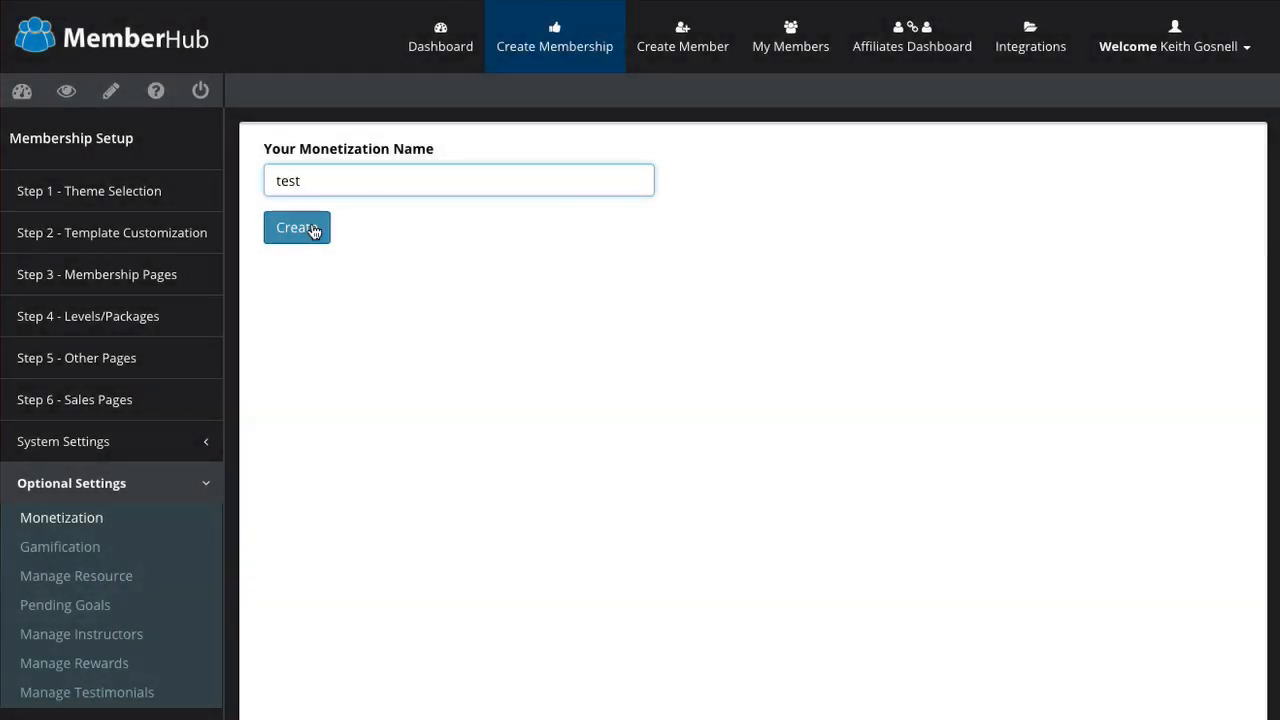
{"action": "left_click", "coordinate": [314, 227]}
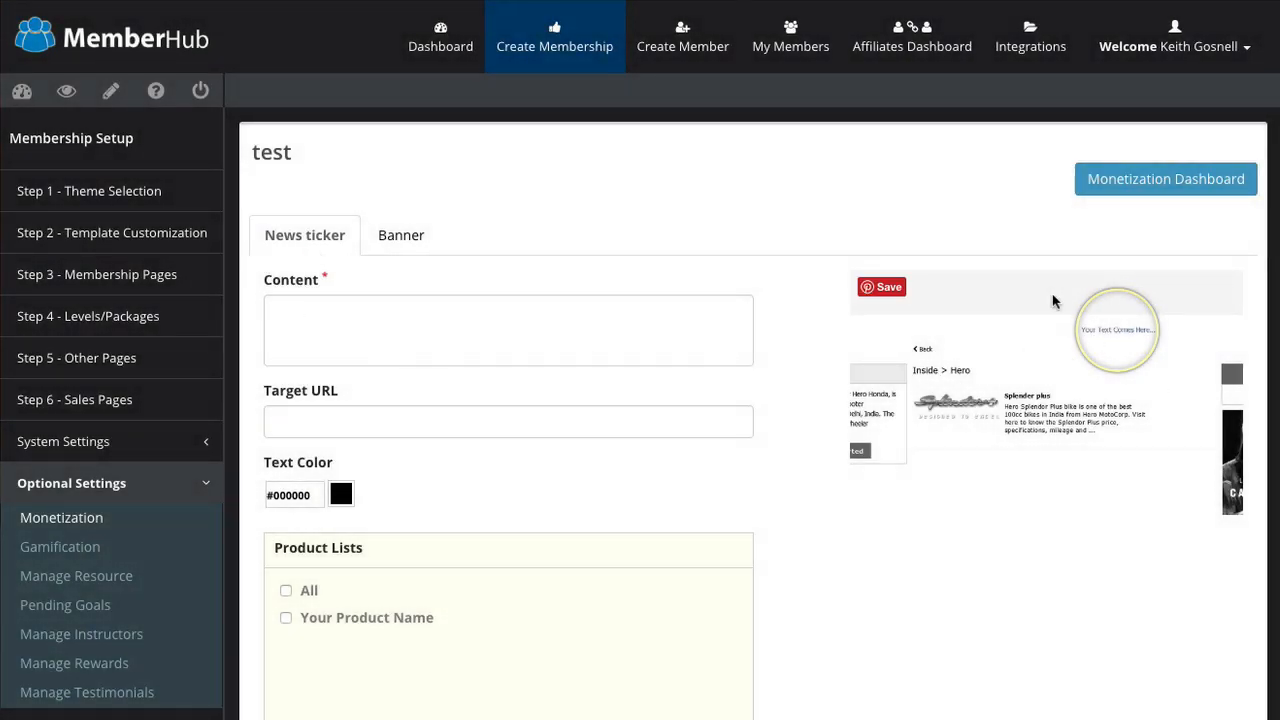
Step: Show the test monetization's Banner settings with its upload and target URL fields
{"action": "scroll", "coordinate": [768, 523], "scroll_direction": "down", "scroll_amount": 2}
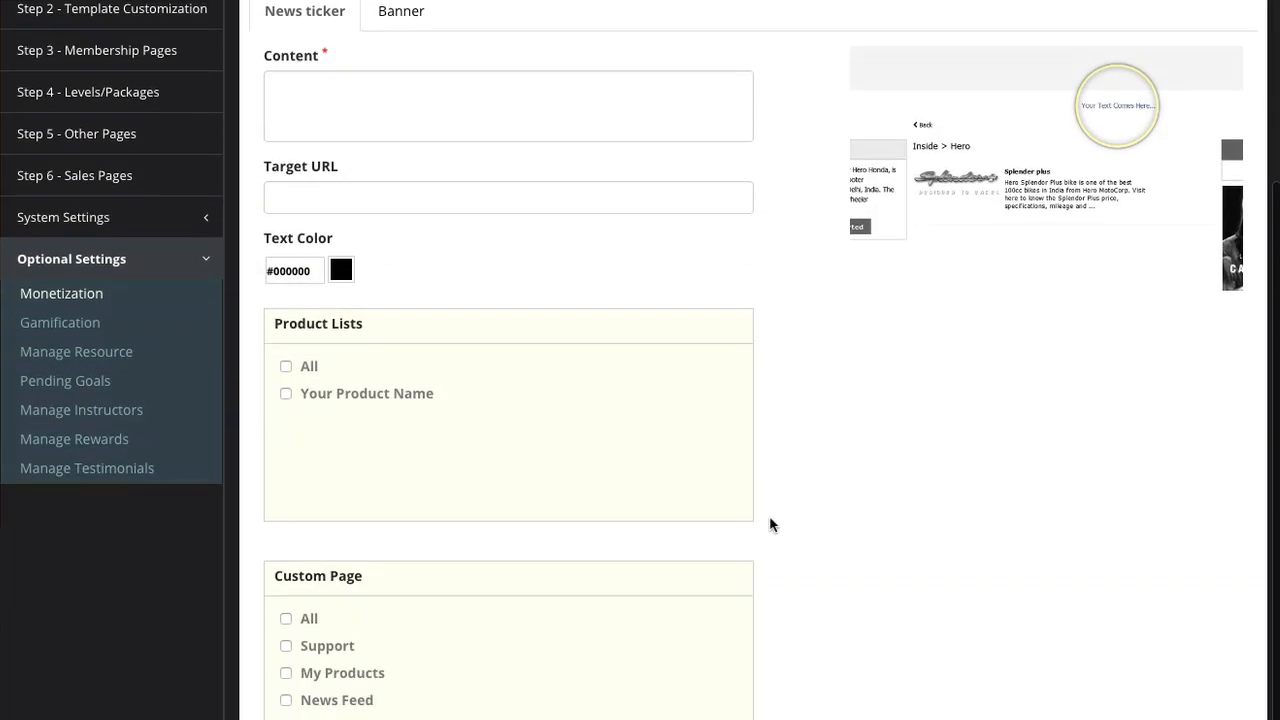
{"action": "scroll", "coordinate": [443, 345], "scroll_direction": "up", "scroll_amount": 2}
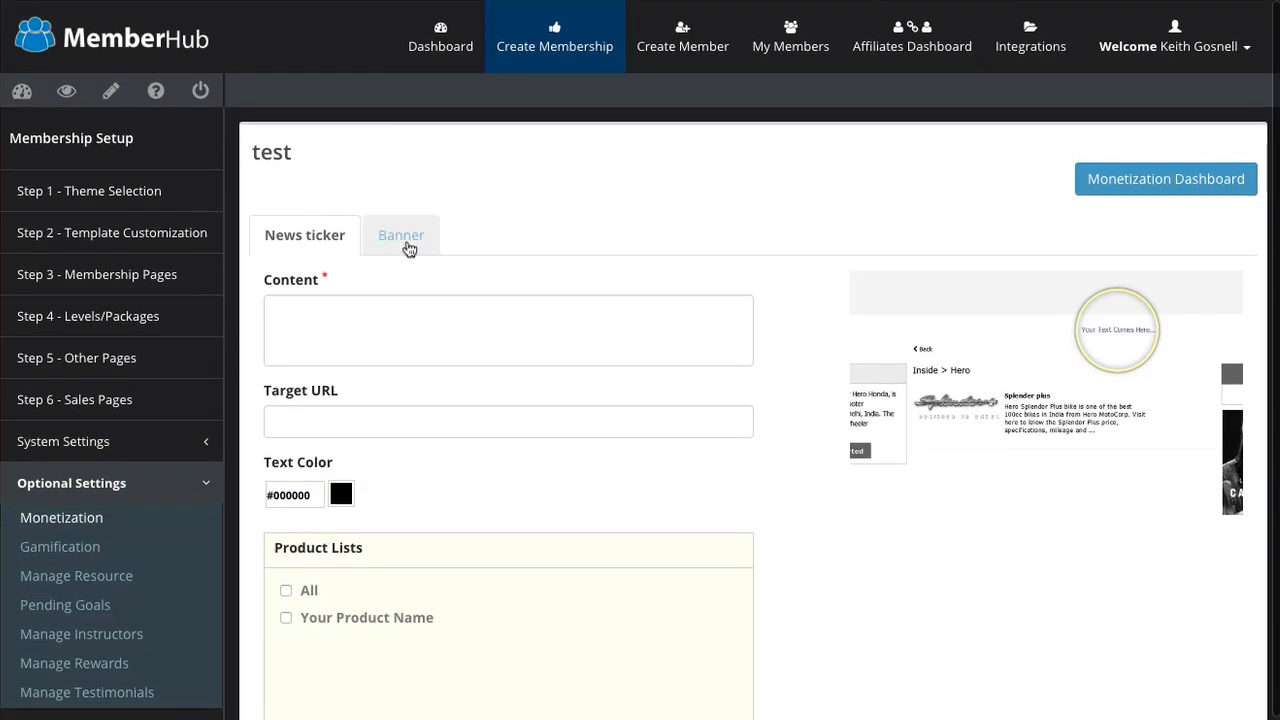
{"action": "left_click", "coordinate": [408, 245]}
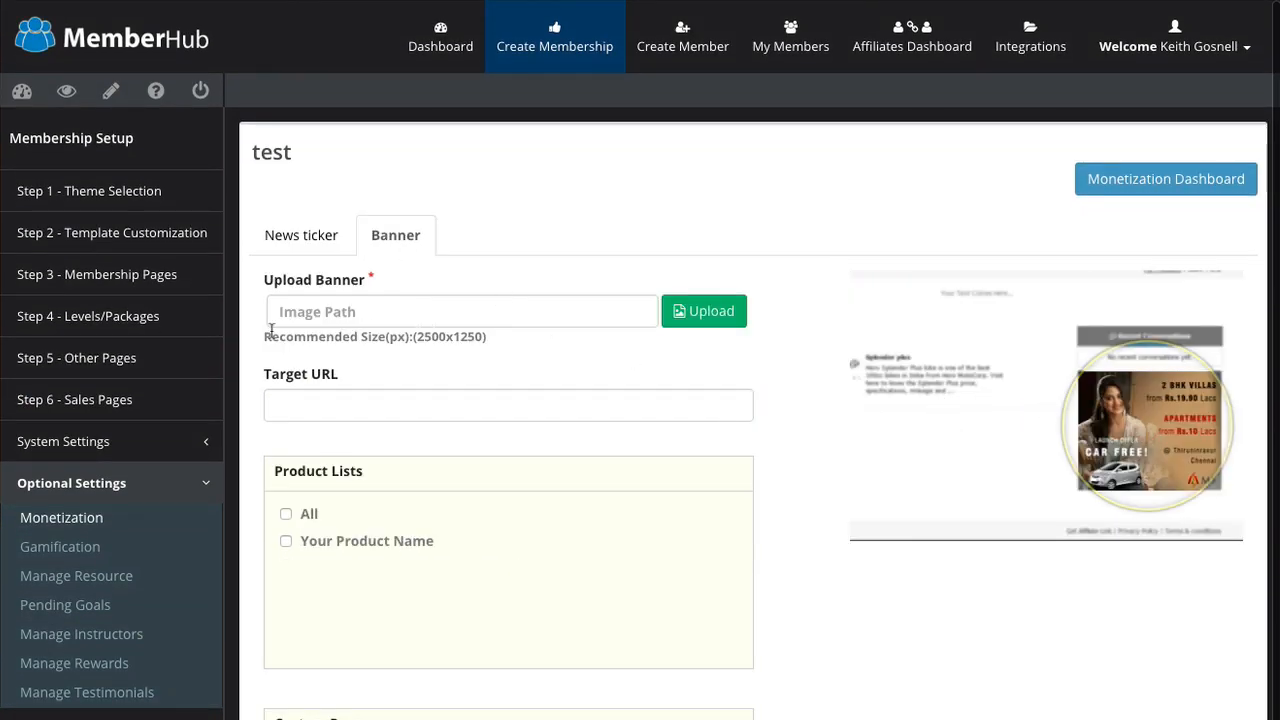
{"action": "scroll", "coordinate": [506, 521], "scroll_direction": "down", "scroll_amount": 1}
{"action": "scroll", "coordinate": [506, 521], "scroll_direction": "up", "scroll_amount": 1}
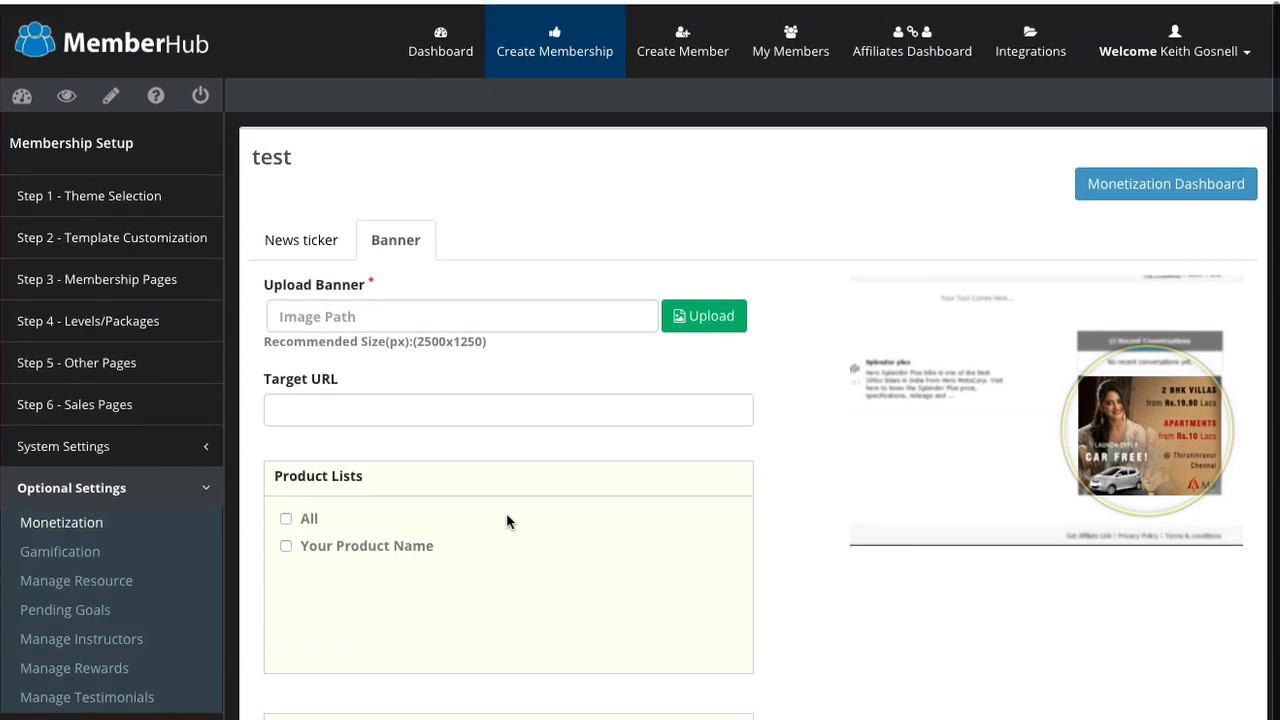
Step: Review Gamification's automated badges and points, then go to Demo2's resource management page
{"action": "left_click", "coordinate": [88, 552]}
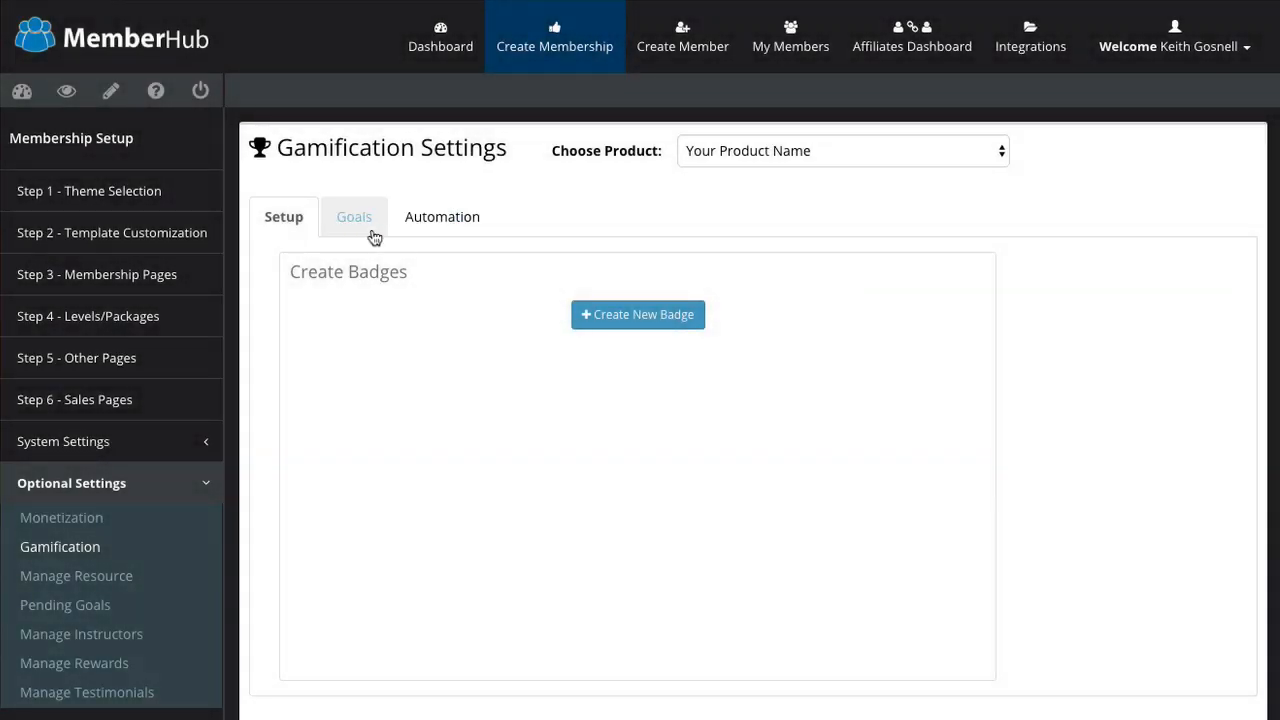
{"action": "left_click", "coordinate": [438, 222]}
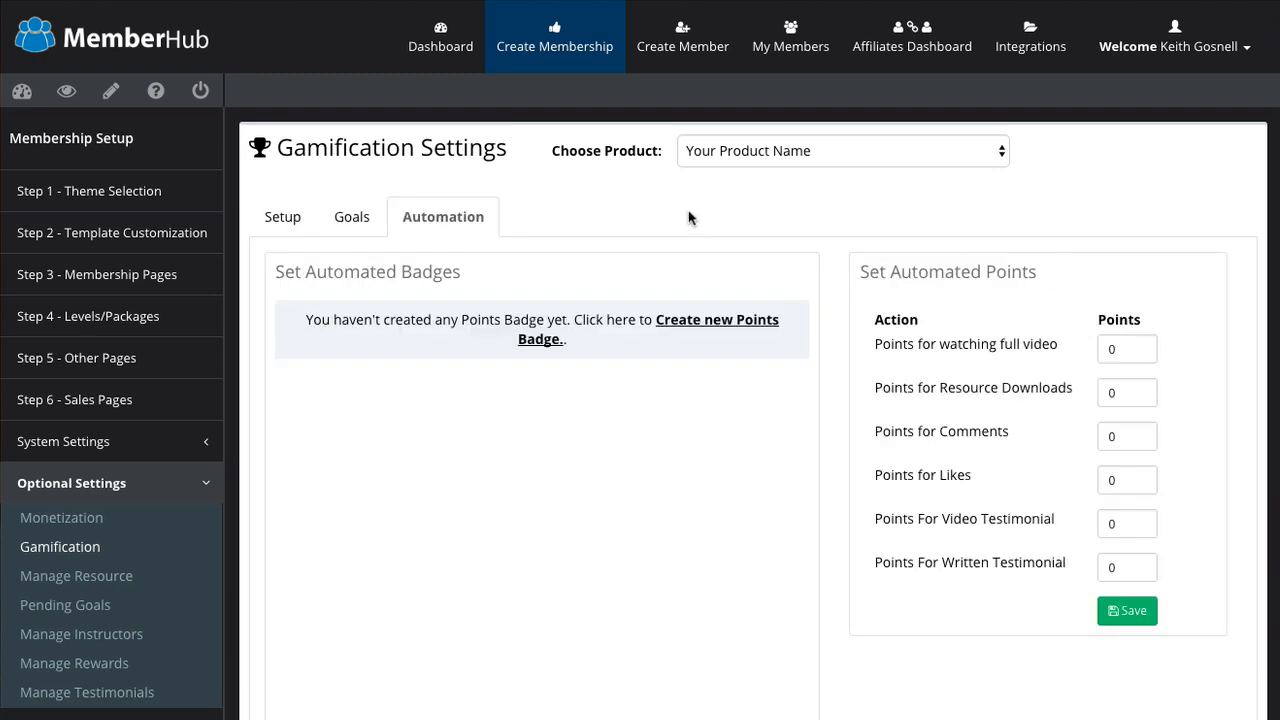
{"action": "left_click", "coordinate": [51, 577]}
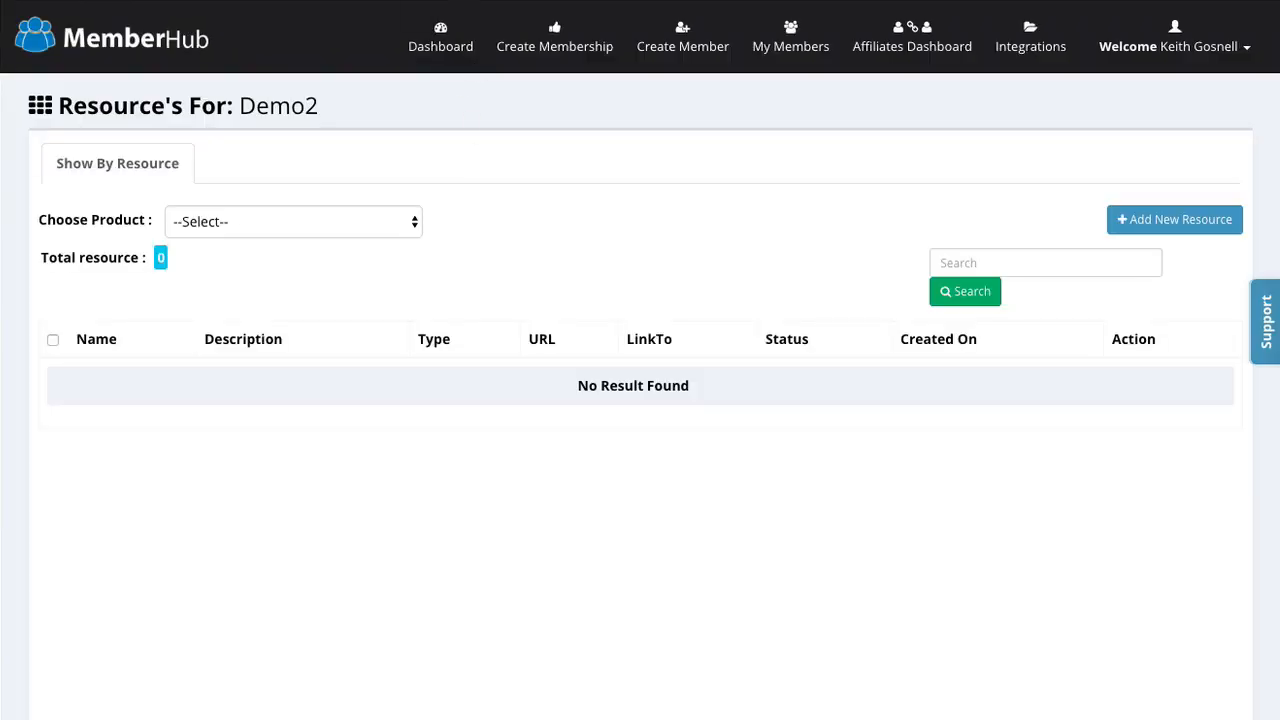
Step: Start a new Demo2 resource, trying Downloadable and External URL types before settling on None
{"action": "left_click", "coordinate": [373, 232]}
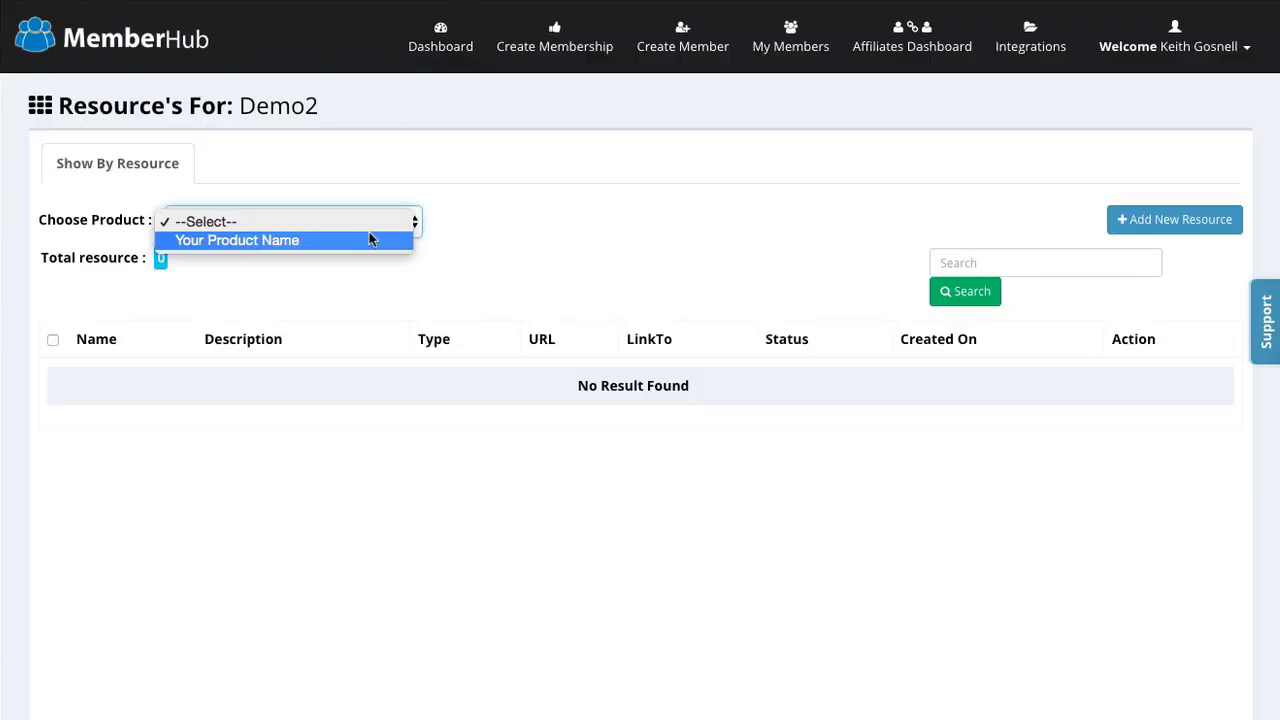
{"action": "left_click", "coordinate": [538, 232]}
{"action": "left_click", "coordinate": [1157, 218]}
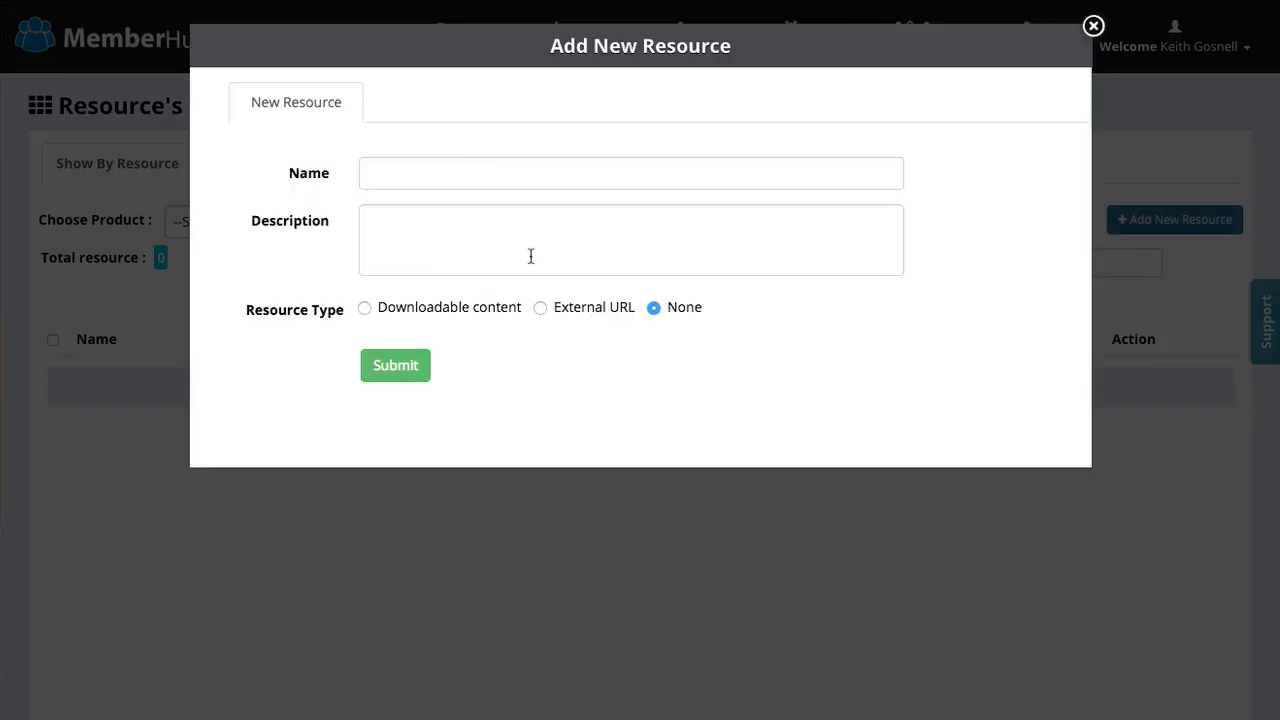
{"action": "left_click", "coordinate": [366, 309]}
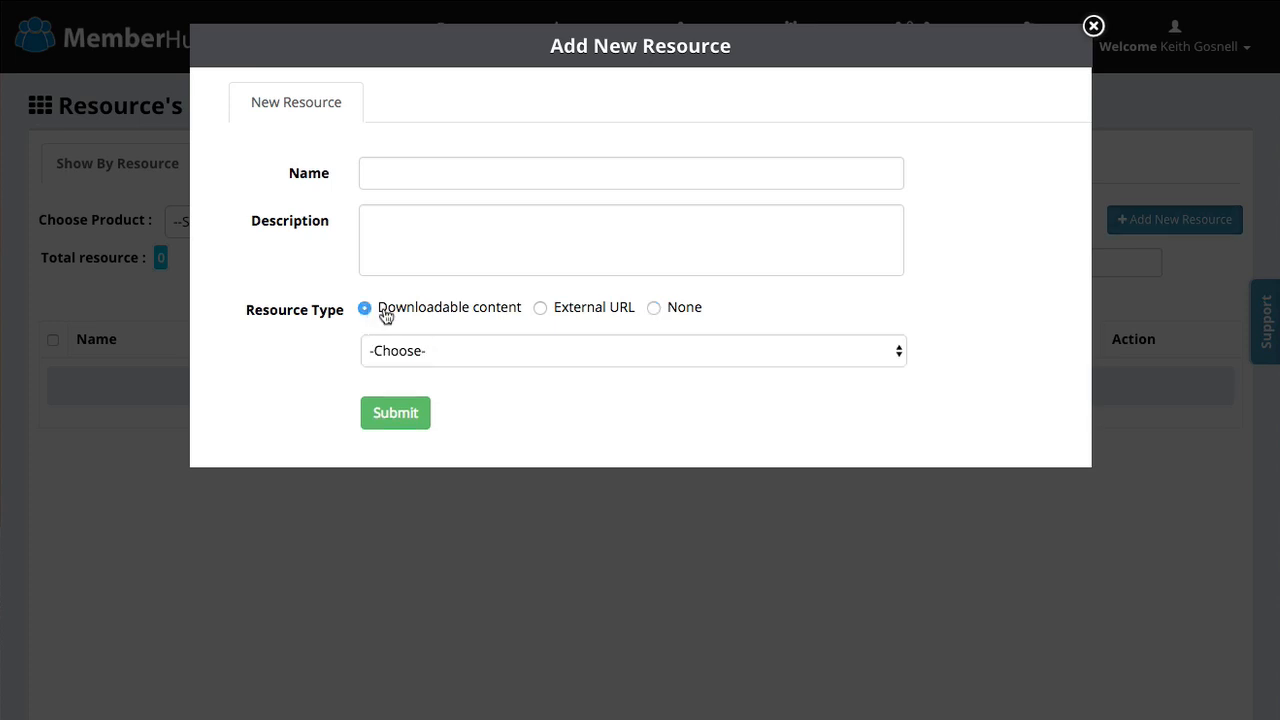
{"action": "left_click", "coordinate": [468, 343]}
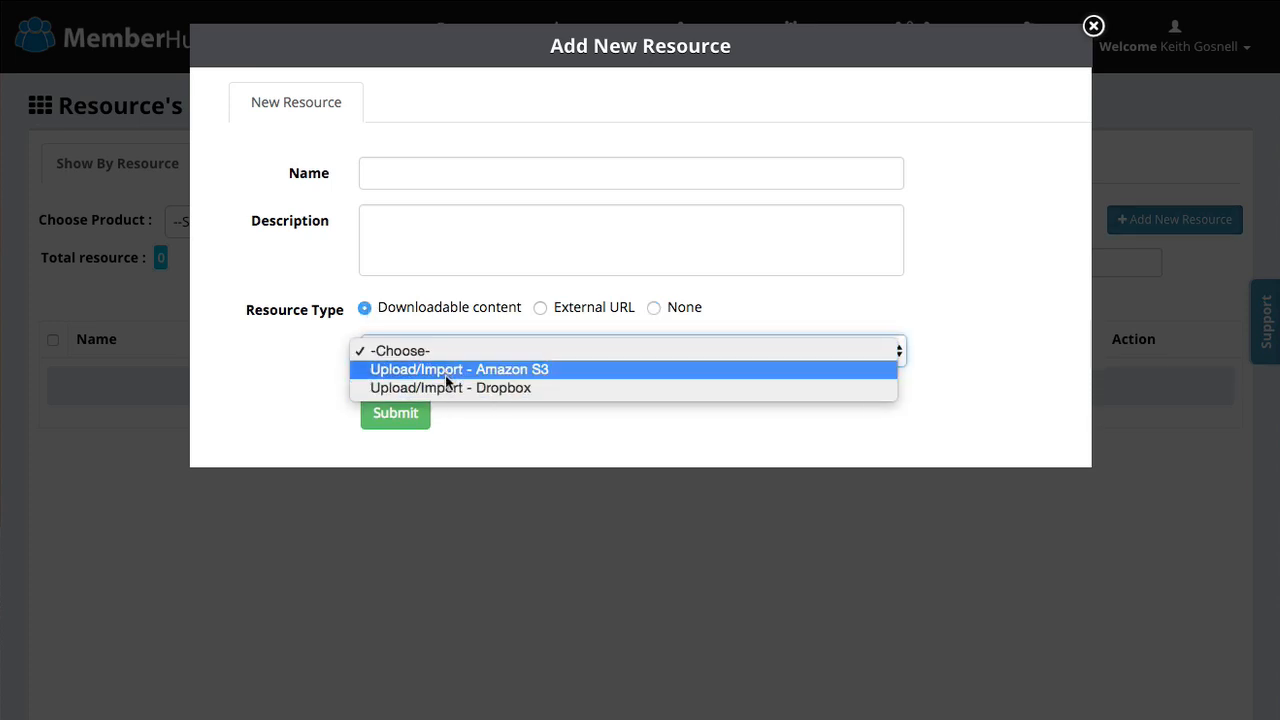
{"action": "left_click", "coordinate": [913, 296]}
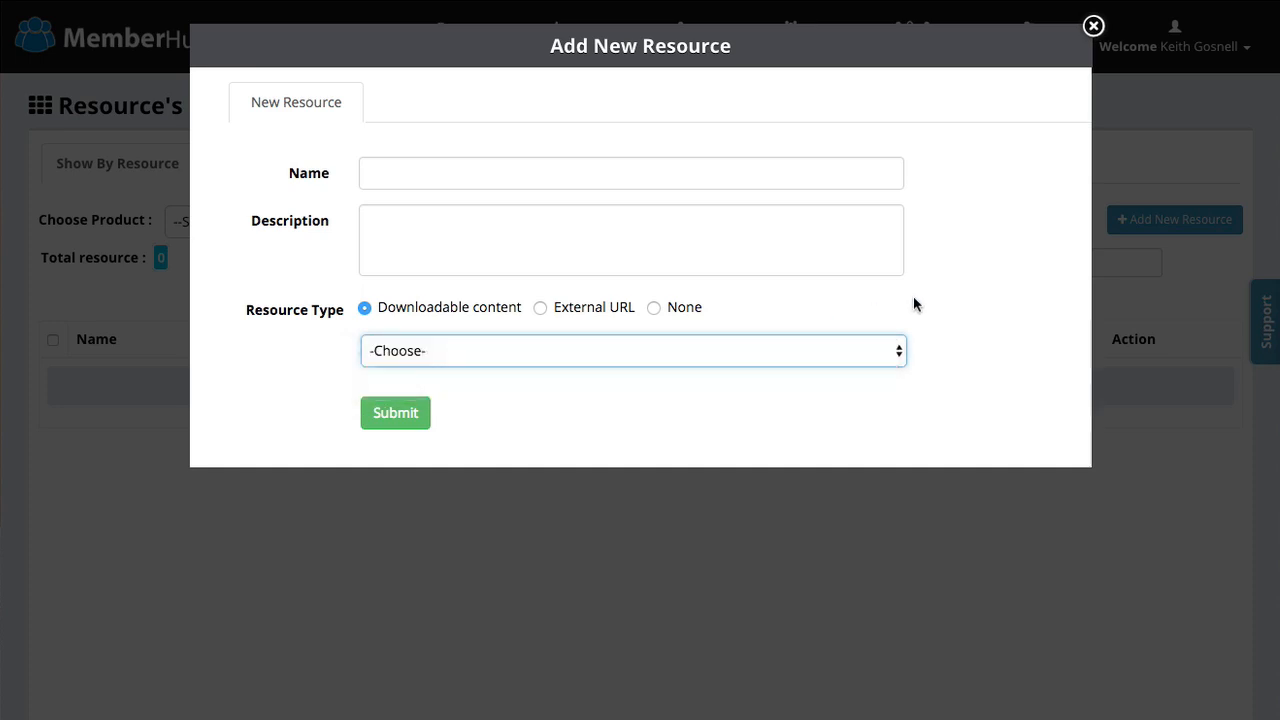
{"action": "left_click", "coordinate": [540, 308]}
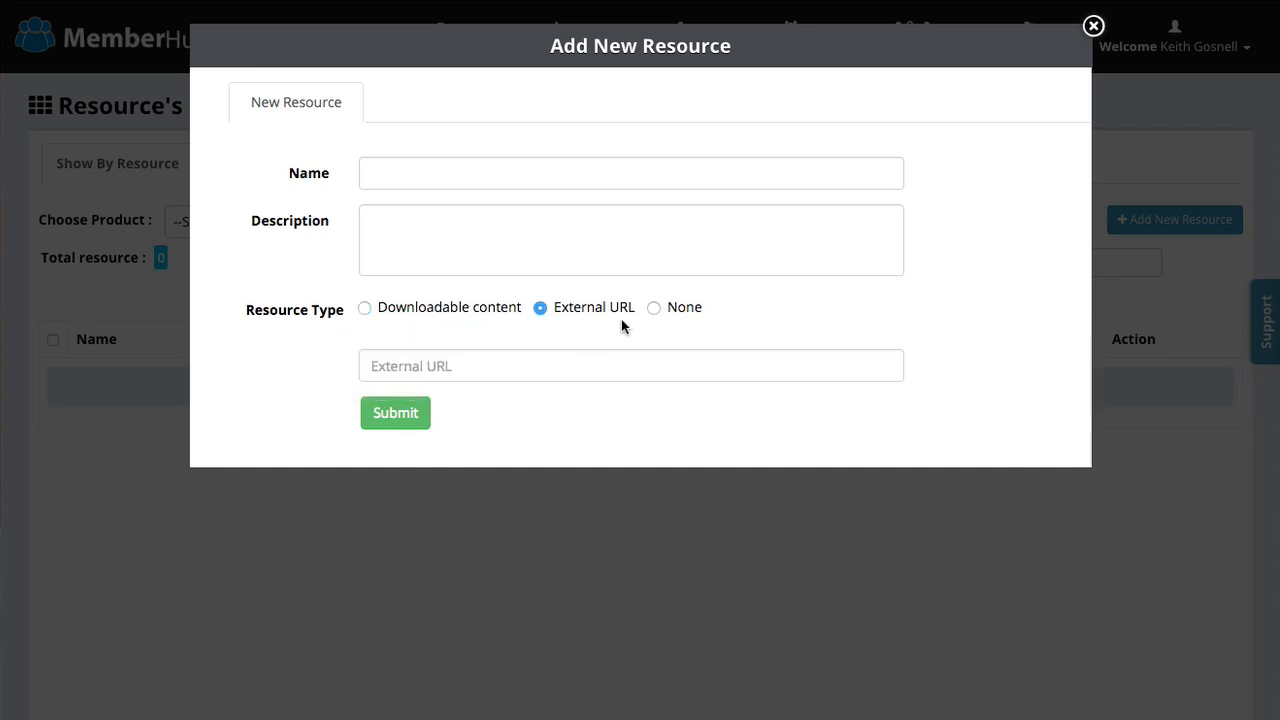
{"action": "left_click", "coordinate": [654, 307]}
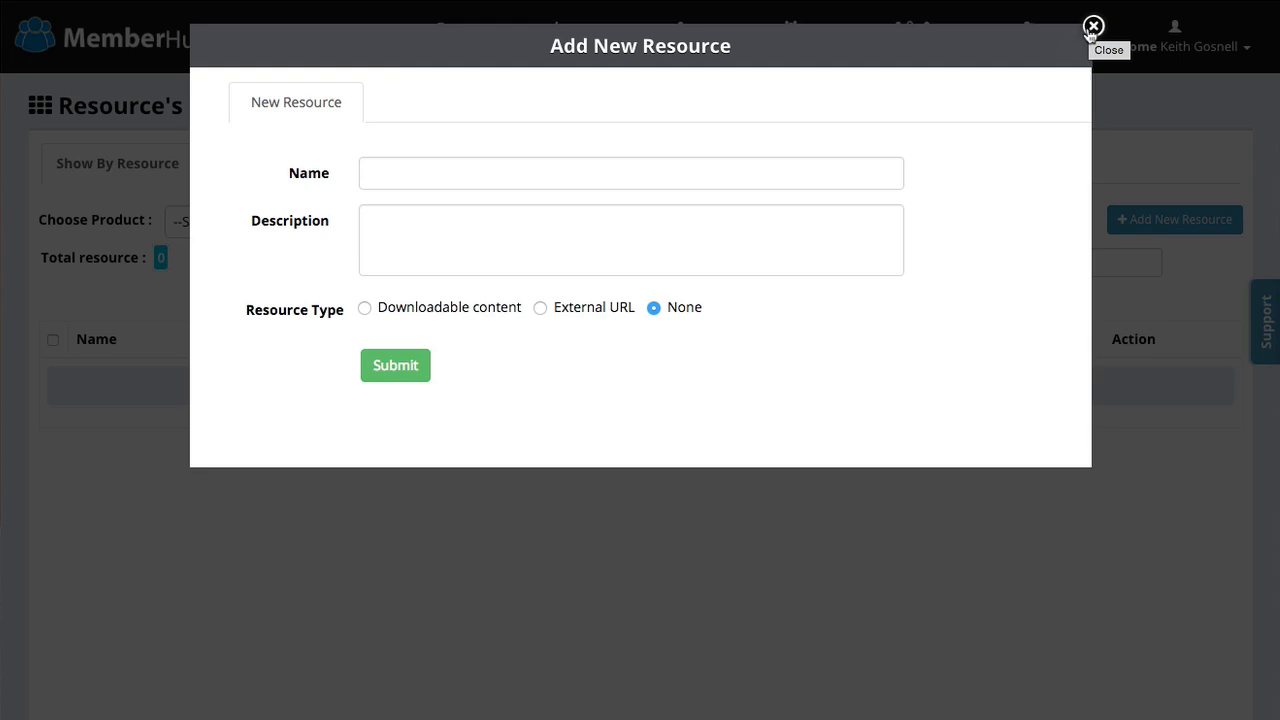
Step: Discard the new resource form and view the members' pending goals
{"action": "left_click", "coordinate": [1093, 27]}
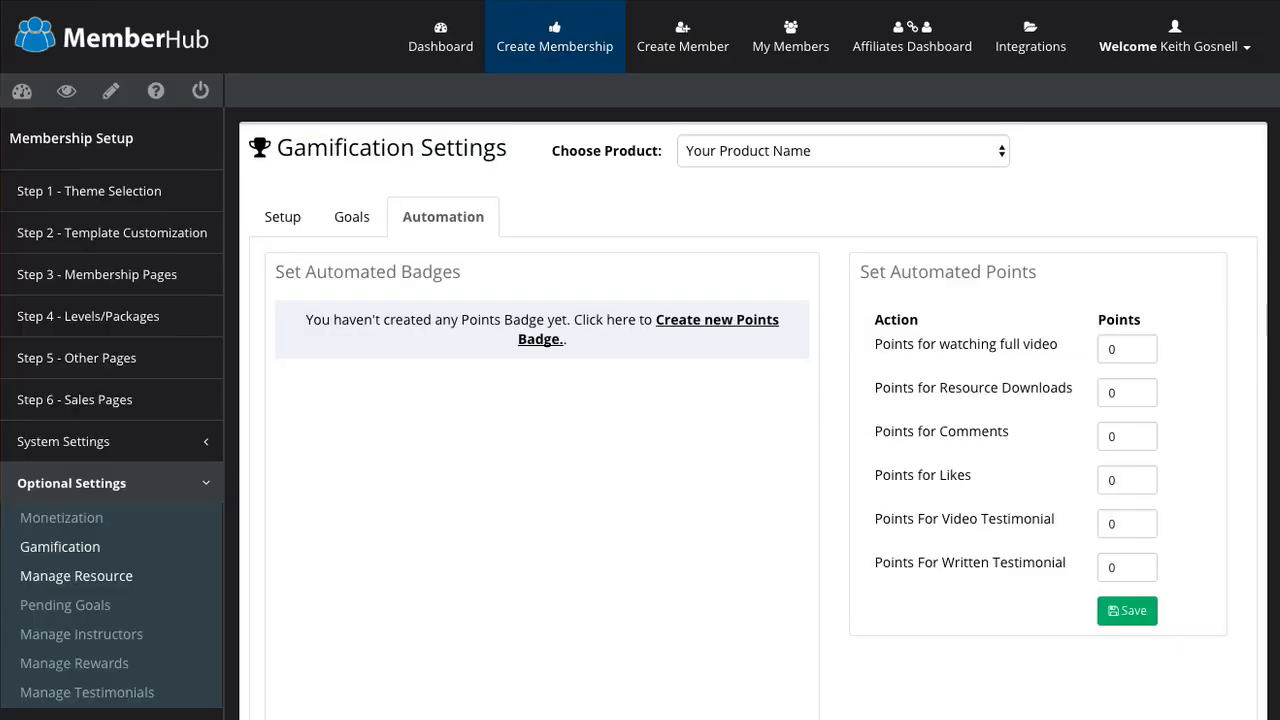
{"action": "left_click", "coordinate": [70, 605]}
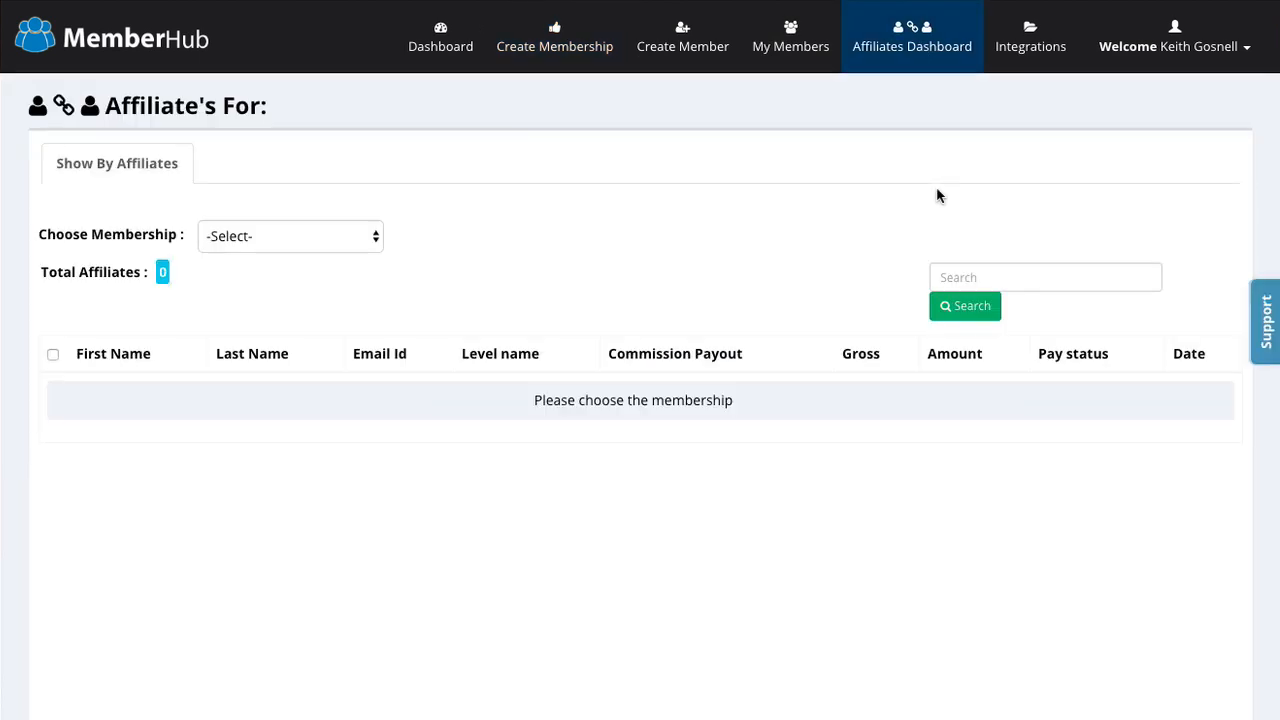
Step: Show affiliates for the DemoOne membership with Level/Package set to All
{"action": "left_click", "coordinate": [319, 236]}
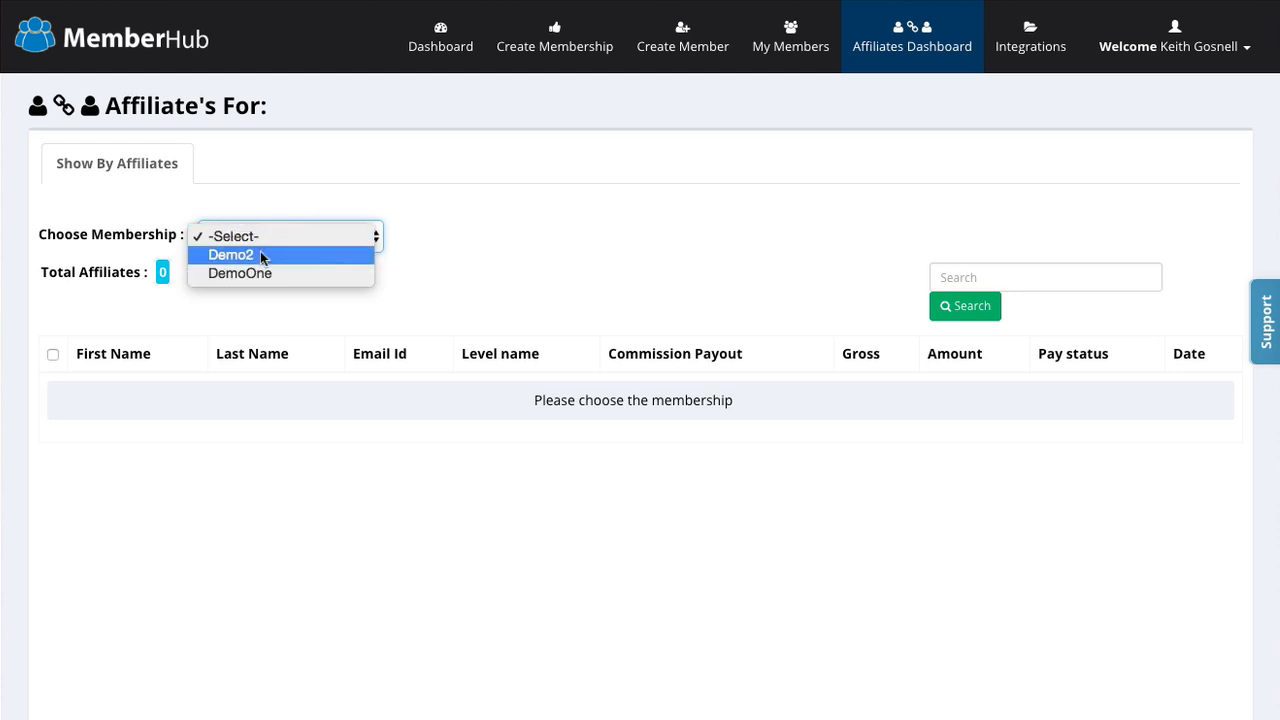
{"action": "left_click", "coordinate": [251, 276]}
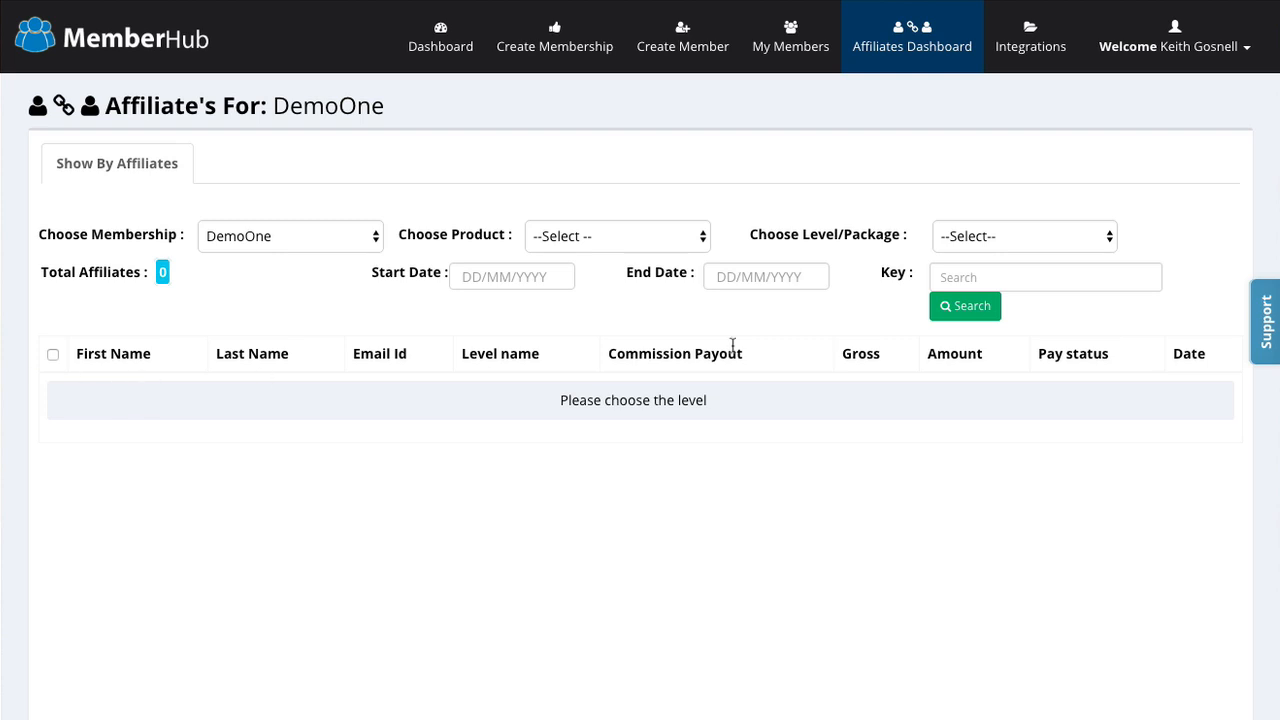
{"action": "left_click", "coordinate": [985, 236]}
{"action": "left_click", "coordinate": [983, 256]}
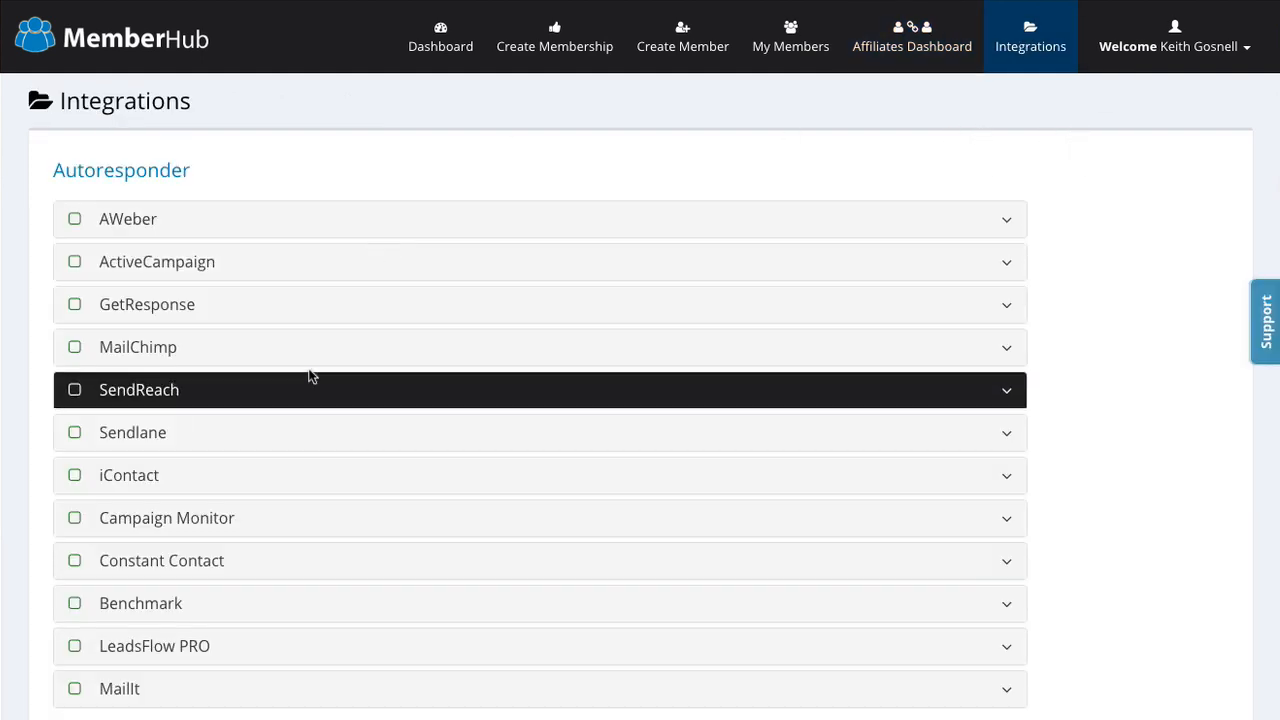
{"action": "scroll", "coordinate": [137, 337], "scroll_direction": "down", "scroll_amount": 2}
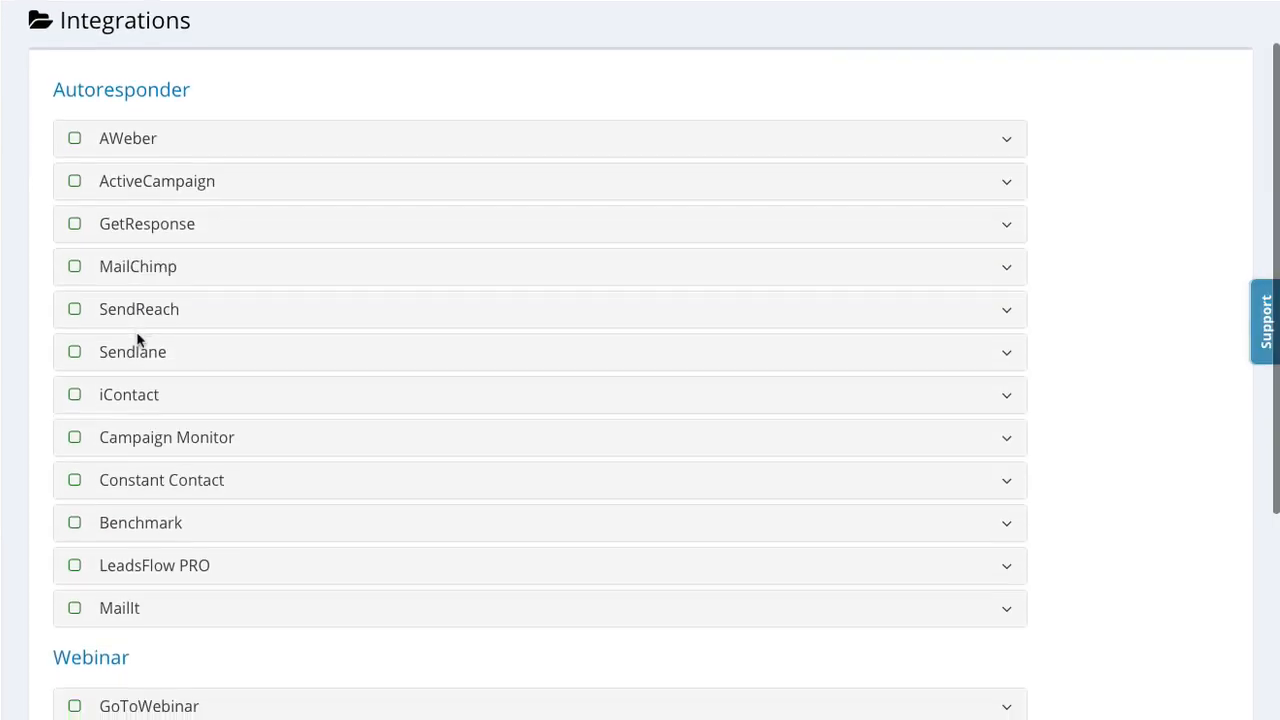
{"action": "scroll", "coordinate": [137, 340], "scroll_direction": "down", "scroll_amount": 2}
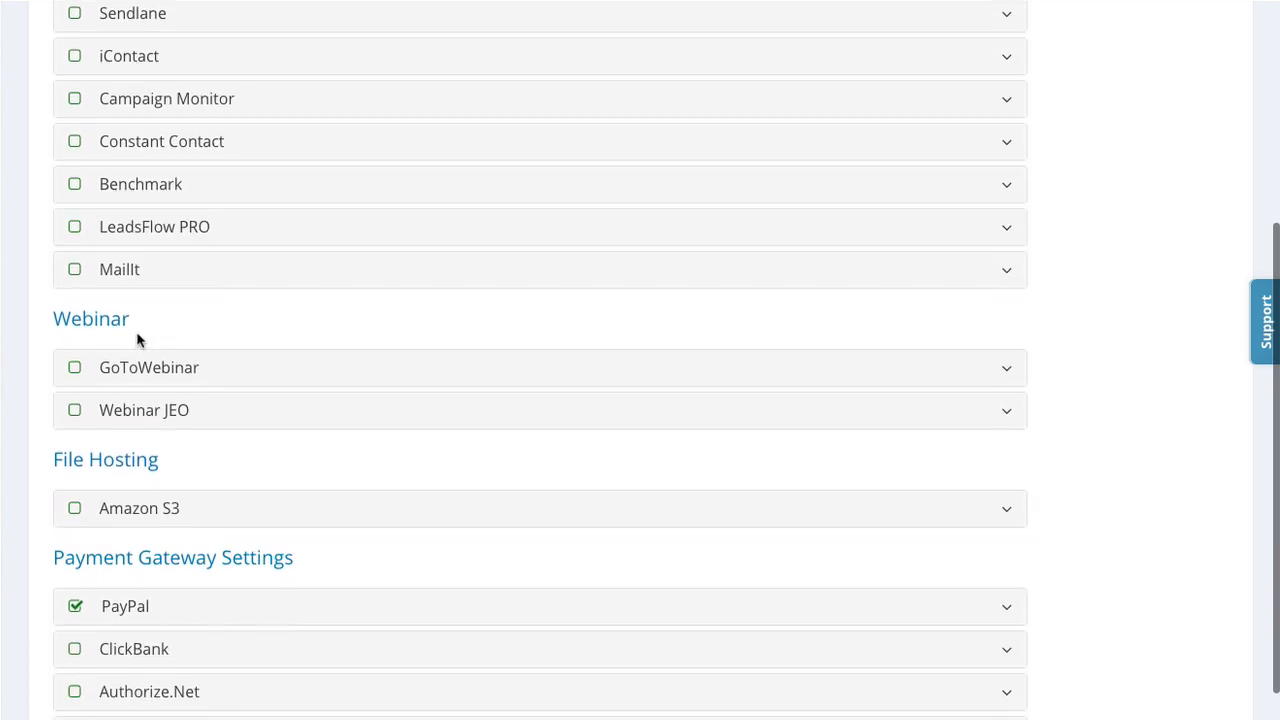
{"action": "scroll", "coordinate": [165, 314], "scroll_direction": "down", "scroll_amount": 1}
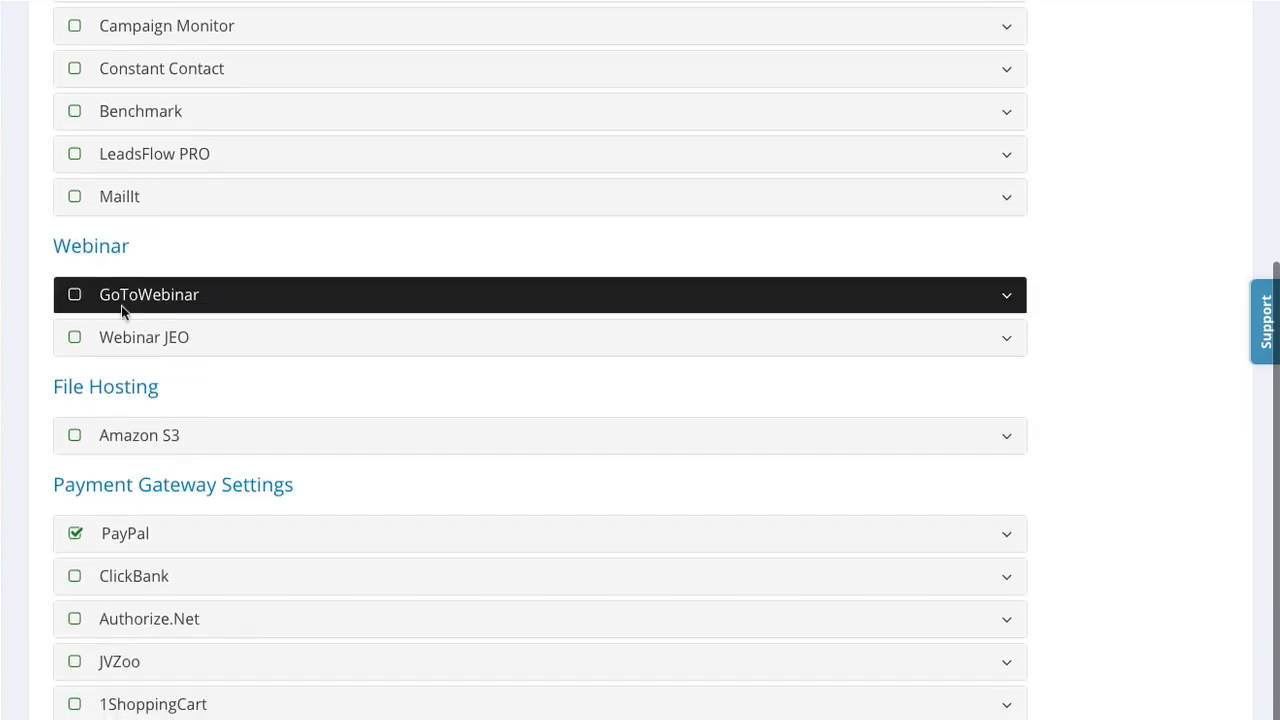
{"action": "scroll", "coordinate": [430, 376], "scroll_direction": "down", "scroll_amount": 1}
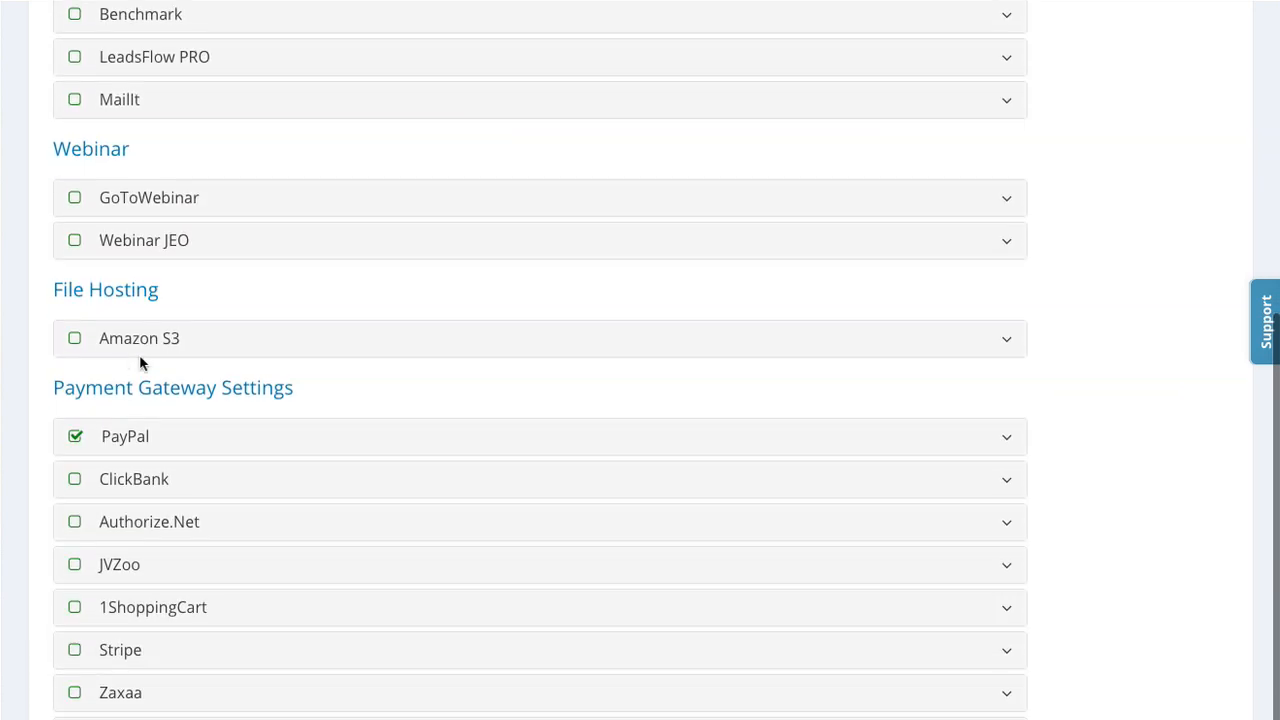
{"action": "scroll", "coordinate": [412, 357], "scroll_direction": "down", "scroll_amount": 1}
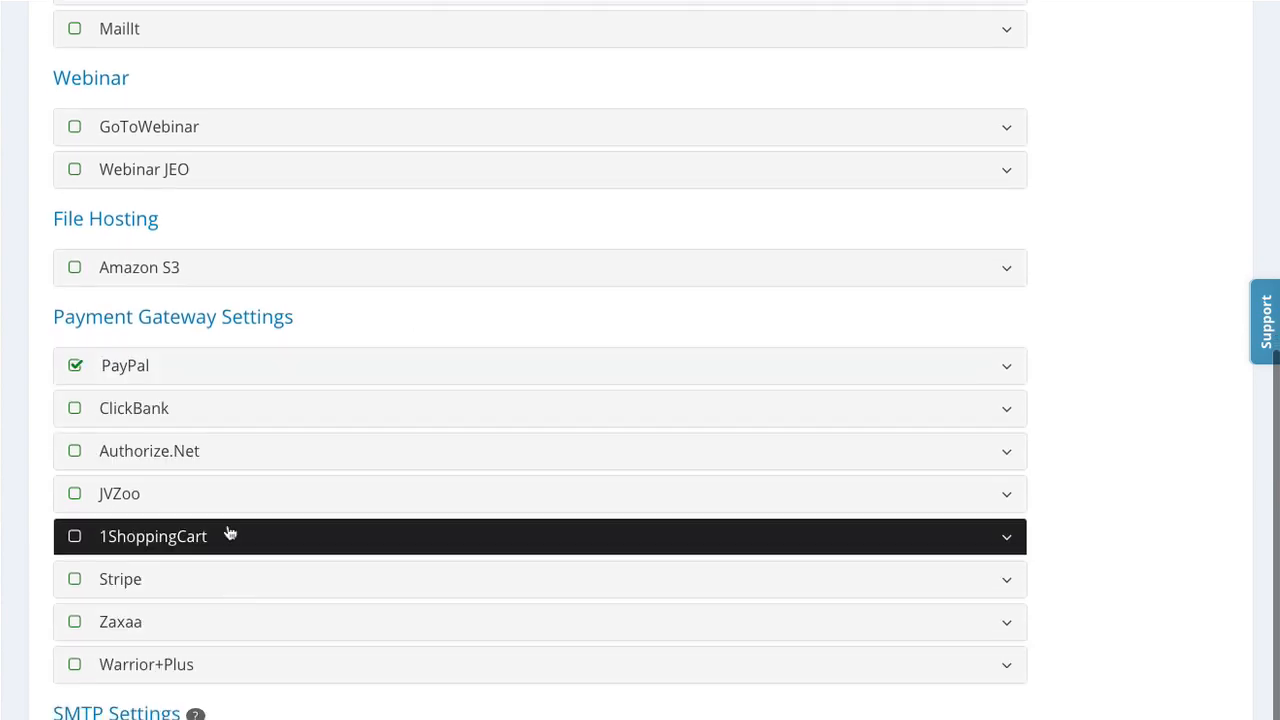
{"action": "scroll", "coordinate": [401, 304], "scroll_direction": "down", "scroll_amount": 1}
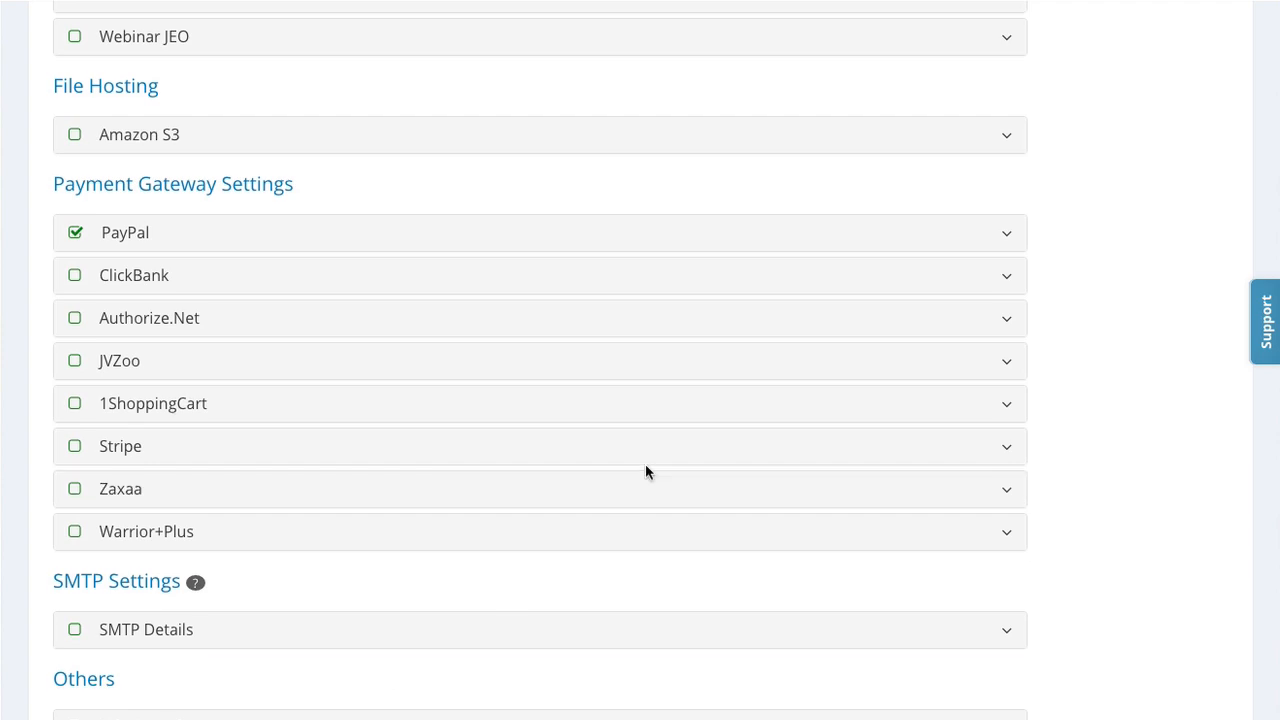
{"action": "scroll", "coordinate": [645, 465], "scroll_direction": "up", "scroll_amount": 15}
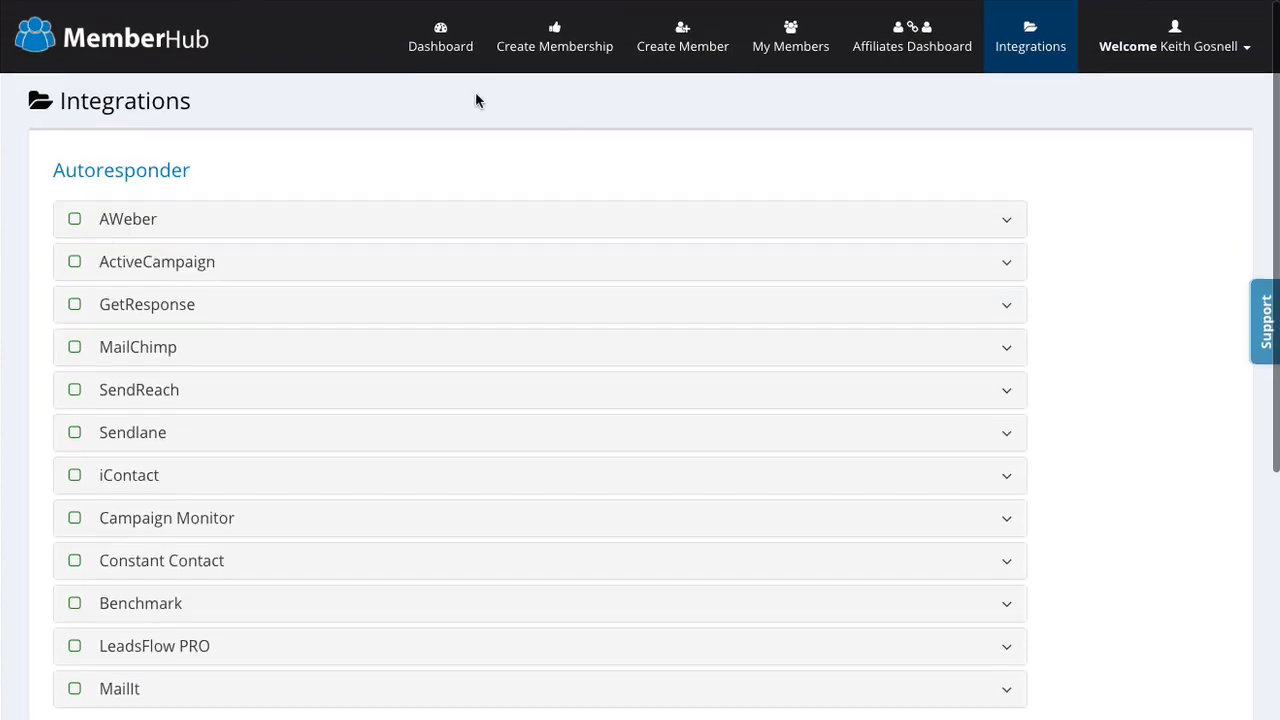
Step: Return to the Dashboard's membership list and start editing DemoOne
{"action": "left_click", "coordinate": [446, 32]}
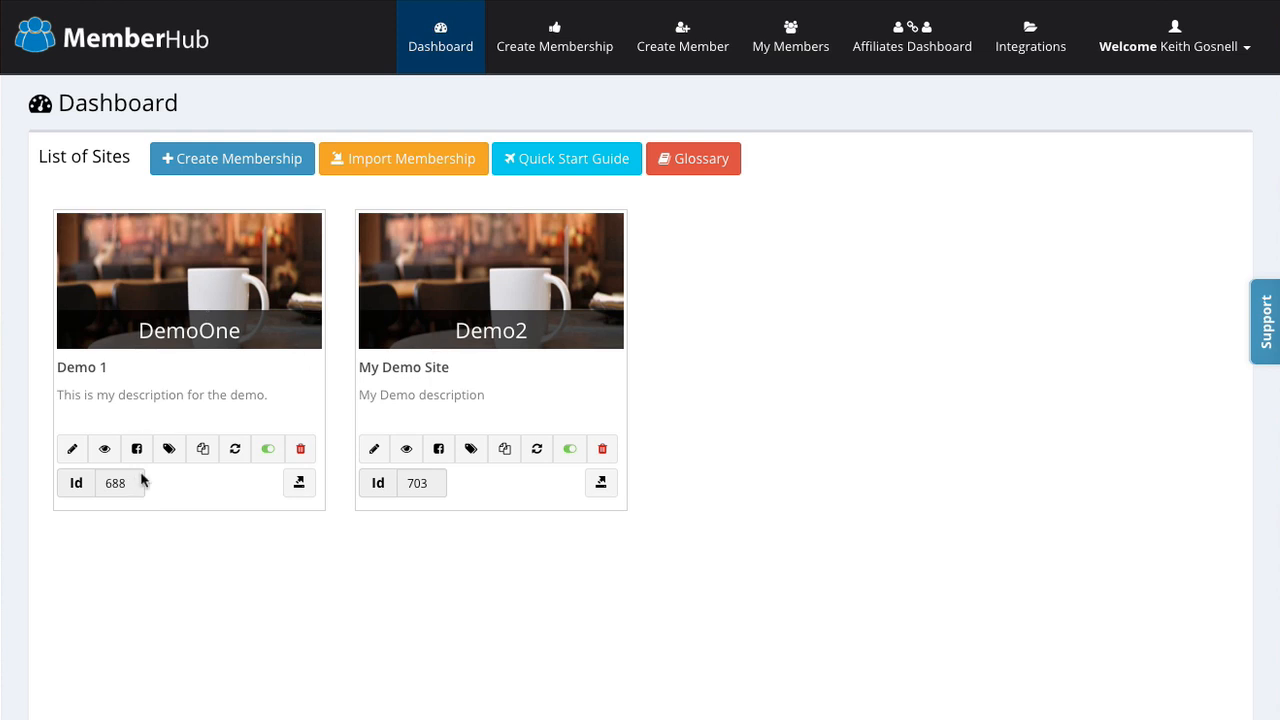
{"action": "left_click", "coordinate": [74, 450]}
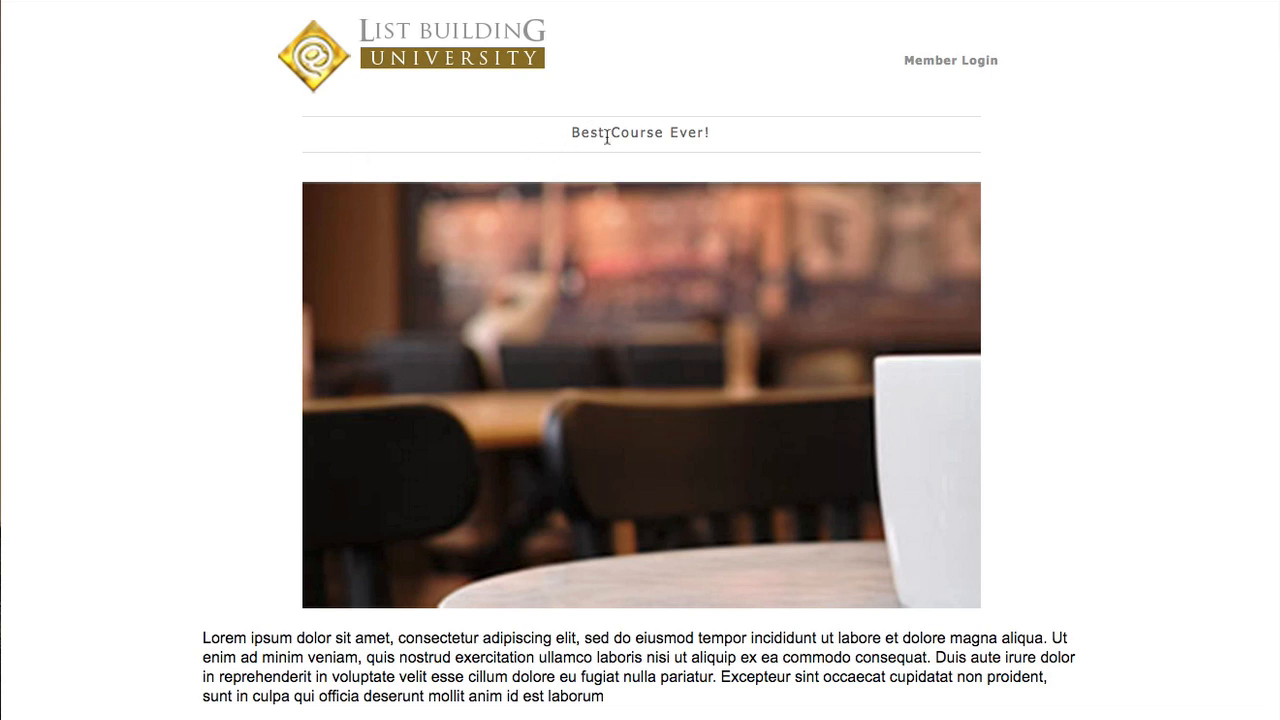
Step: Highlight the 'Best Course Ever!' heading on the sales page preview and scroll around it
{"action": "left_click_drag", "start_coordinate": [605, 133], "coordinate": [588, 133]}
{"action": "left_click_drag", "start_coordinate": [686, 143], "coordinate": [711, 134]}
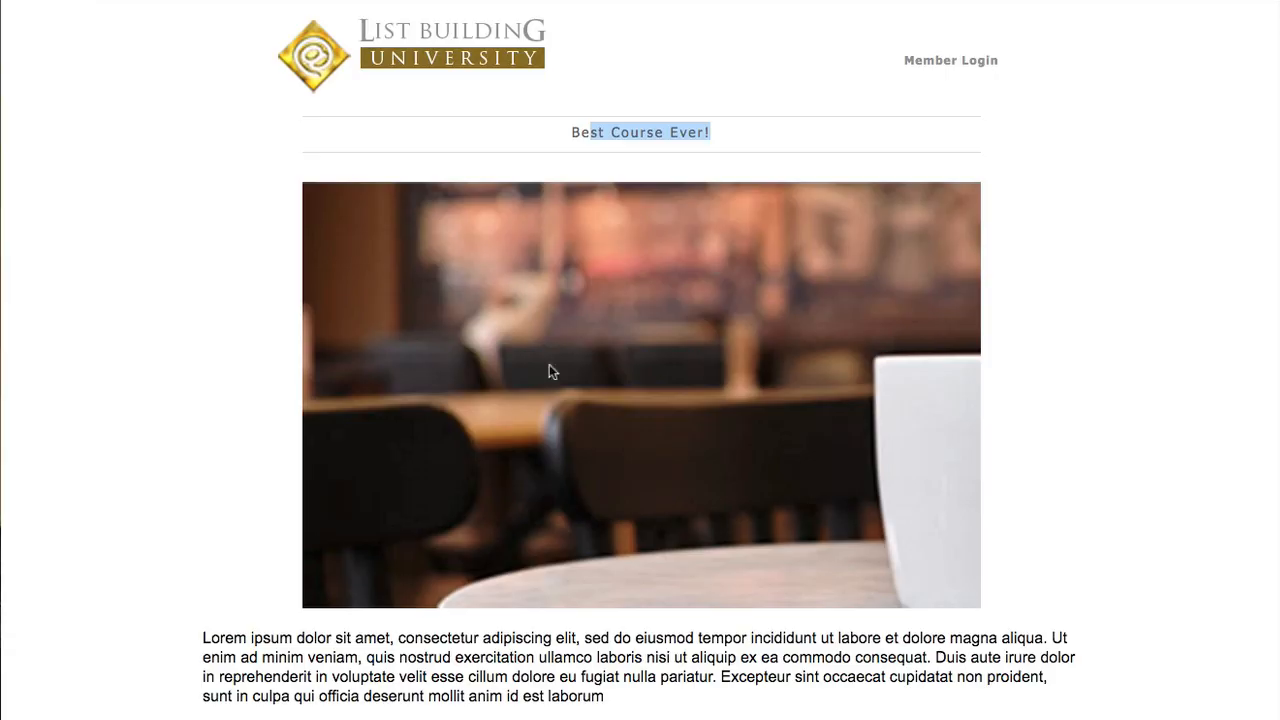
{"action": "scroll", "coordinate": [553, 375], "scroll_direction": "down", "scroll_amount": 10}
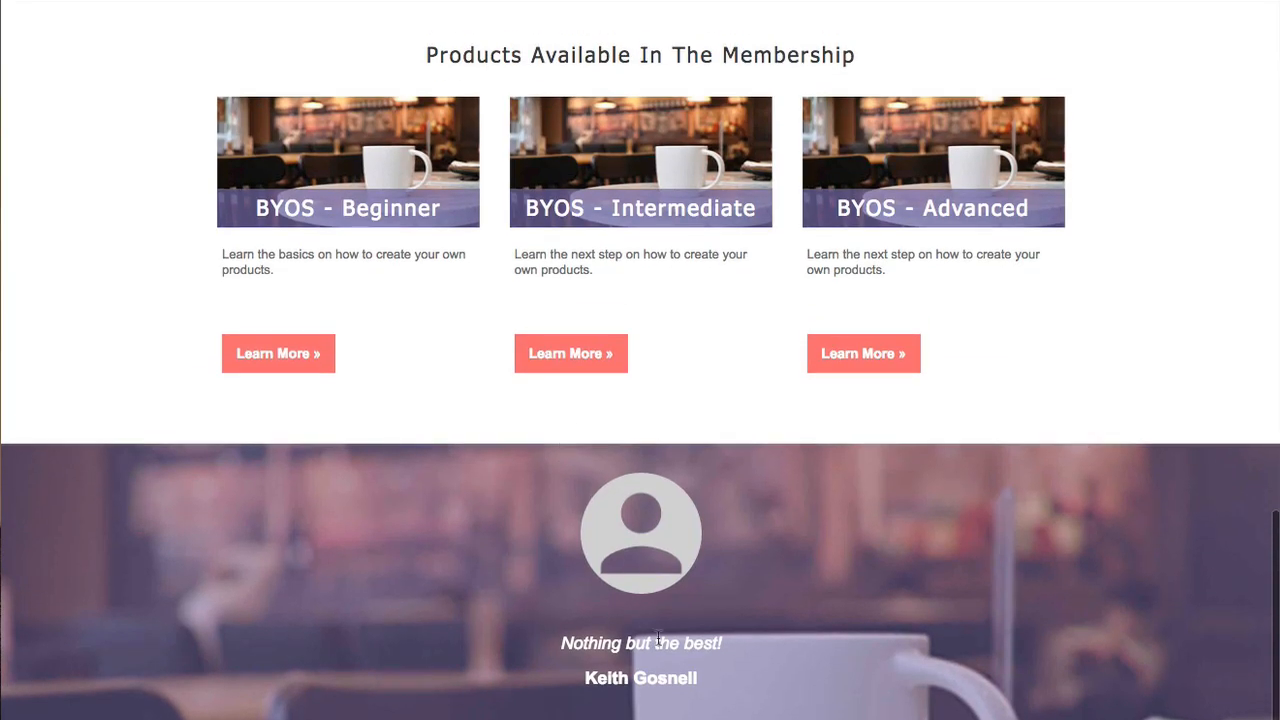
{"action": "scroll", "coordinate": [591, 640], "scroll_direction": "up", "scroll_amount": 5}
{"action": "scroll", "coordinate": [632, 504], "scroll_direction": "up", "scroll_amount": 4}
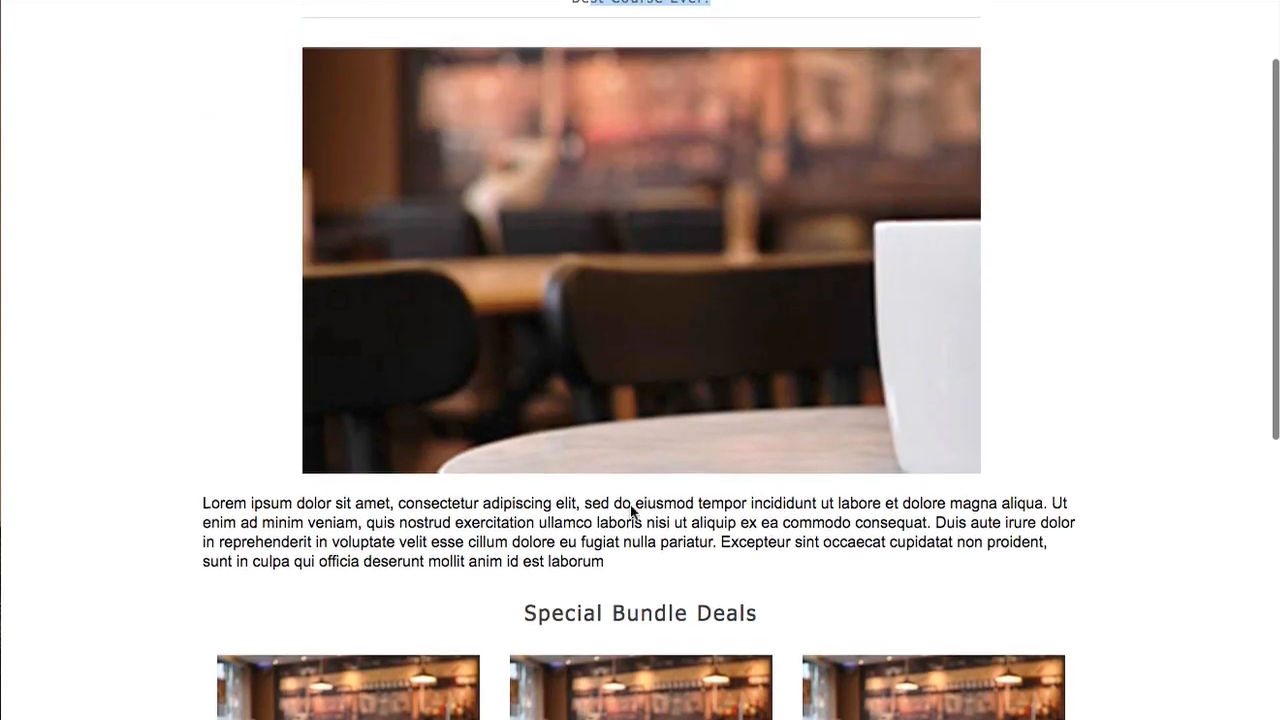
{"action": "scroll", "coordinate": [640, 512], "scroll_direction": "down", "scroll_amount": 4}
{"action": "scroll", "coordinate": [645, 522], "scroll_direction": "up", "scroll_amount": 3}
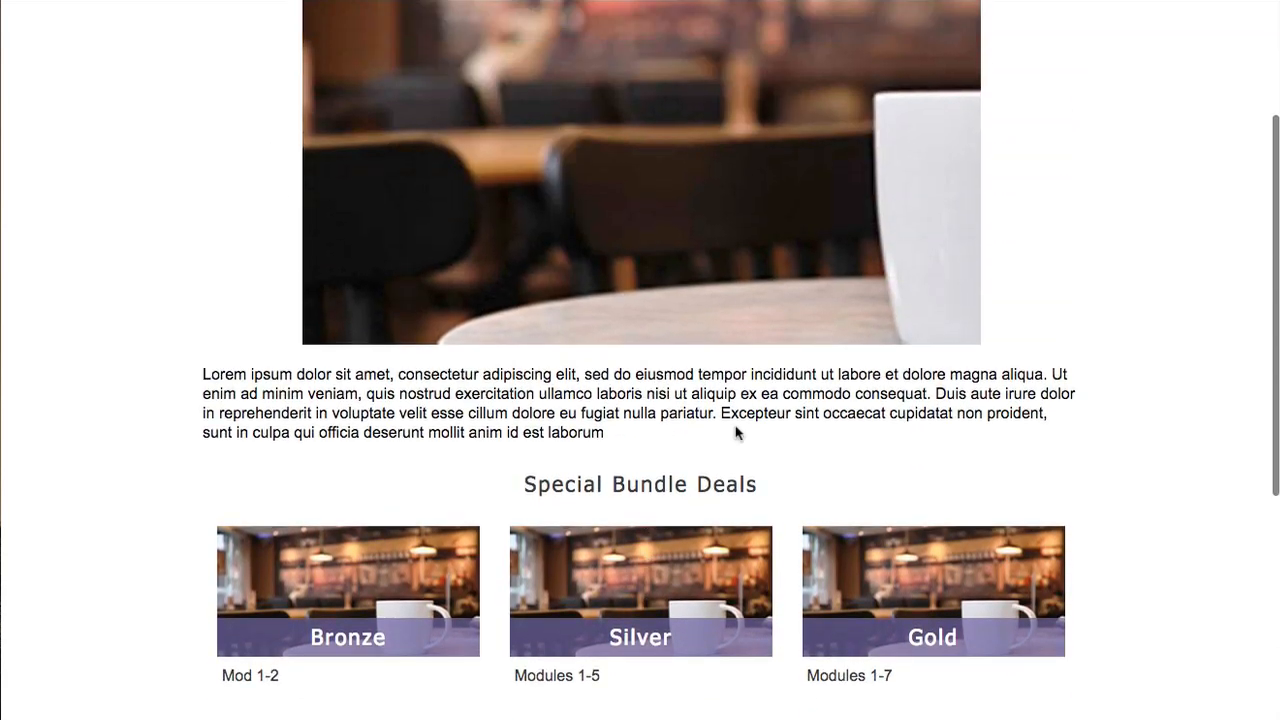
Step: Highlight part of the lorem ipsum paragraph, clear it, and scroll down through the products
{"action": "left_click_drag", "start_coordinate": [445, 390], "coordinate": [537, 413]}
{"action": "left_click", "coordinate": [618, 422]}
{"action": "scroll", "coordinate": [503, 345], "scroll_direction": "down", "scroll_amount": 5}
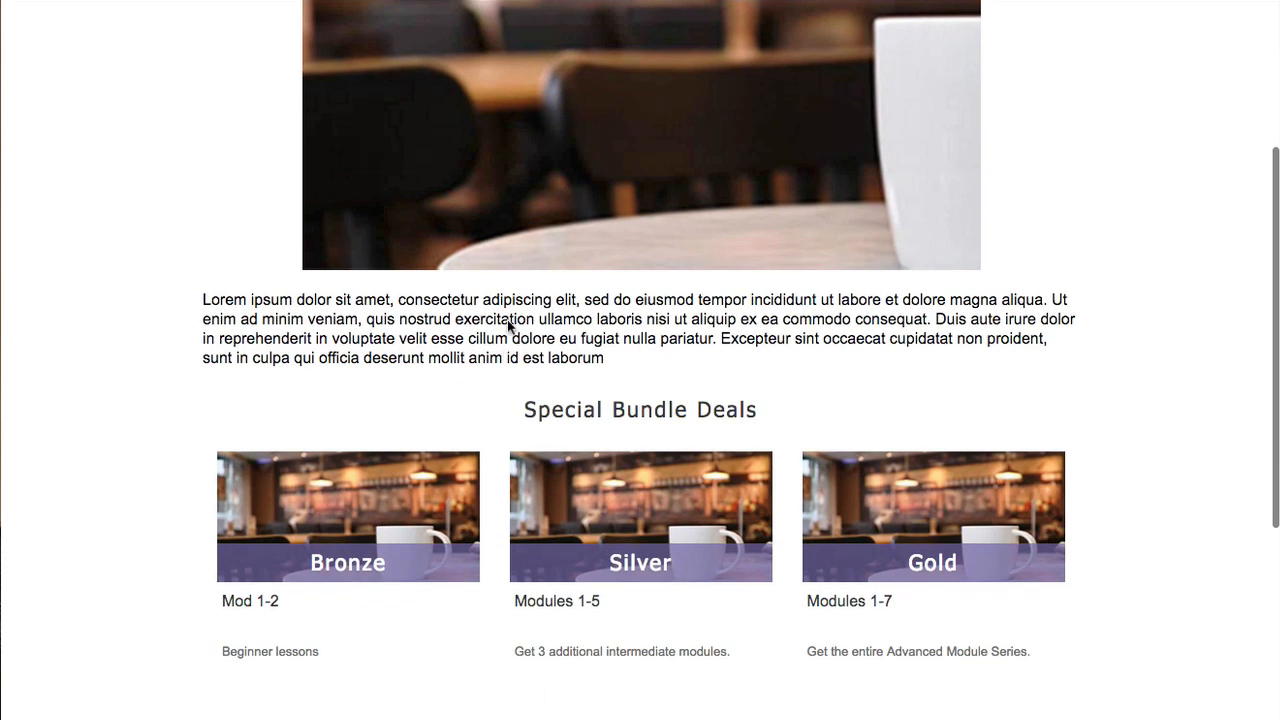
{"action": "scroll", "coordinate": [371, 461], "scroll_direction": "down", "scroll_amount": 4}
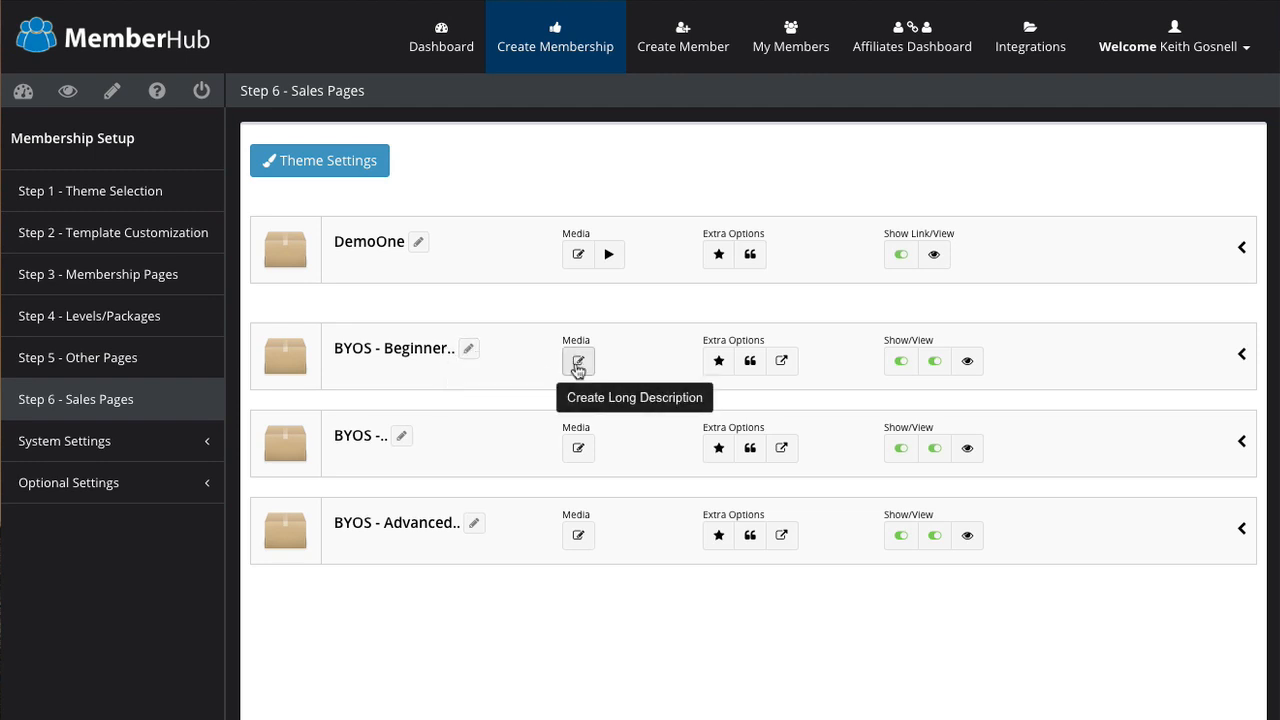
Step: Open BYOS - Beginner's Create Long Description editor and close it without adding content
{"action": "left_click", "coordinate": [577, 363]}
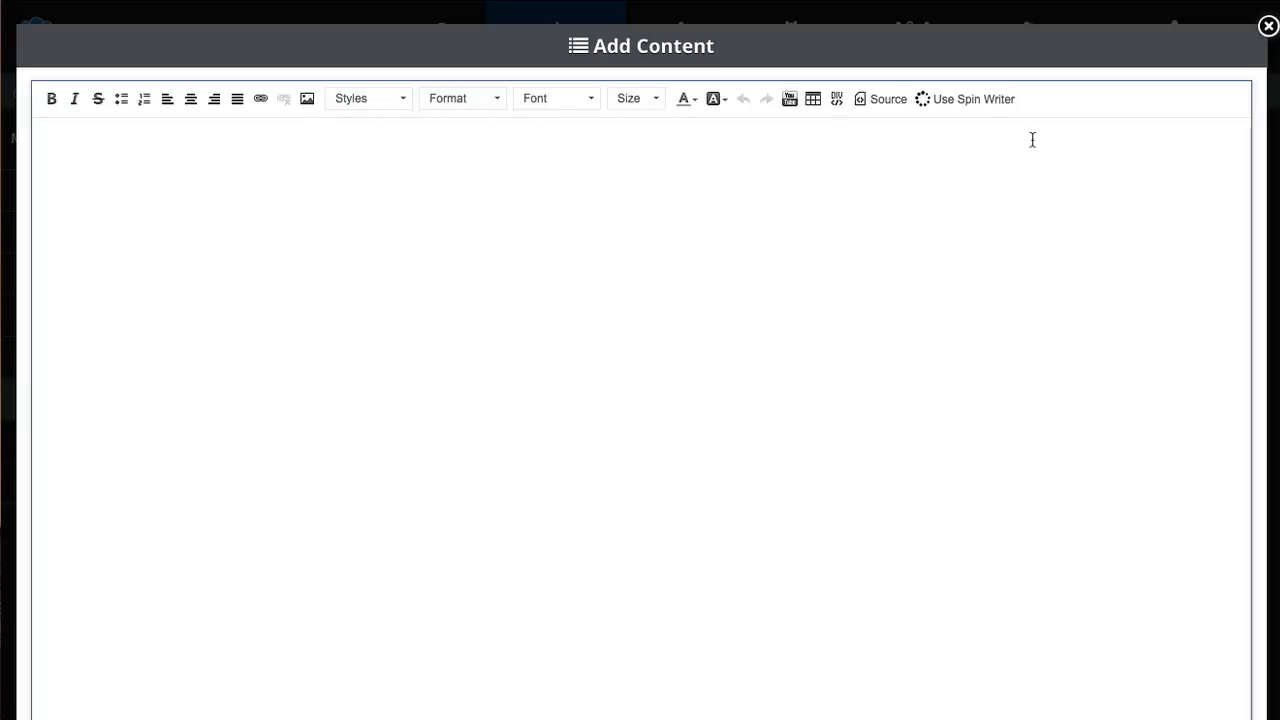
{"action": "left_click", "coordinate": [1267, 27]}
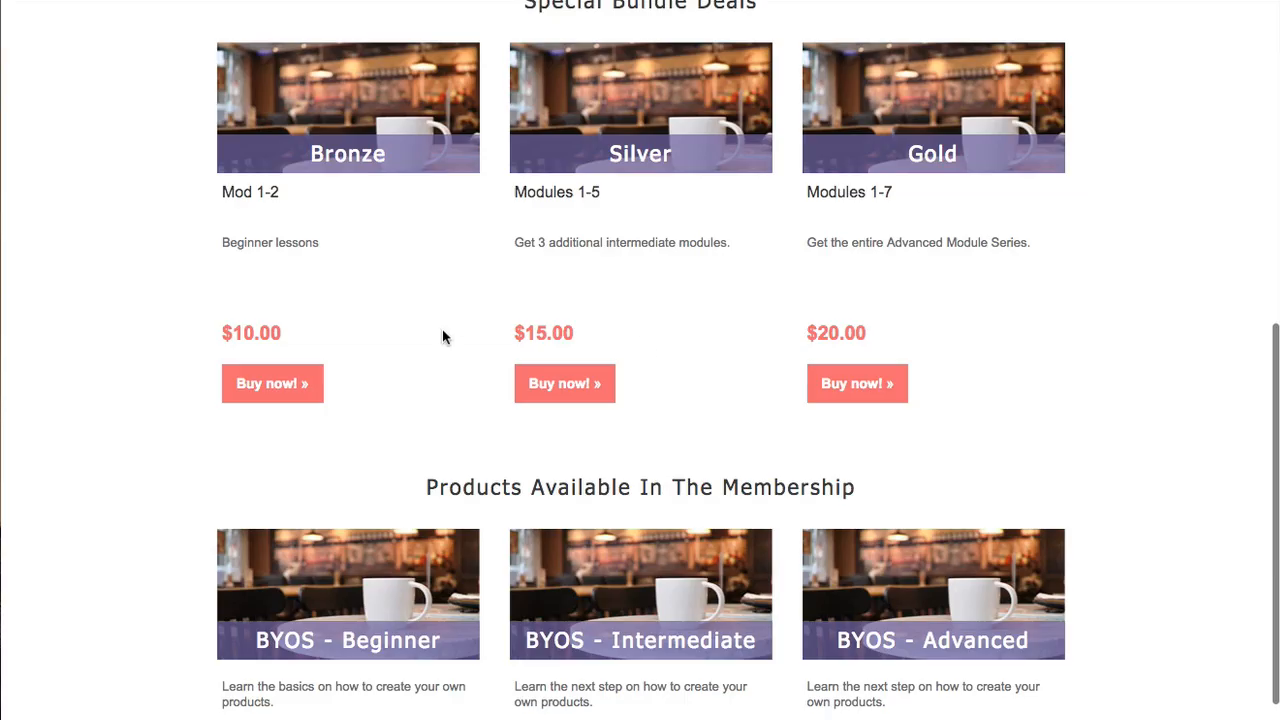
Step: Open the sales page's Member Login link in a new tab
{"action": "scroll", "coordinate": [451, 323], "scroll_direction": "up", "scroll_amount": 8}
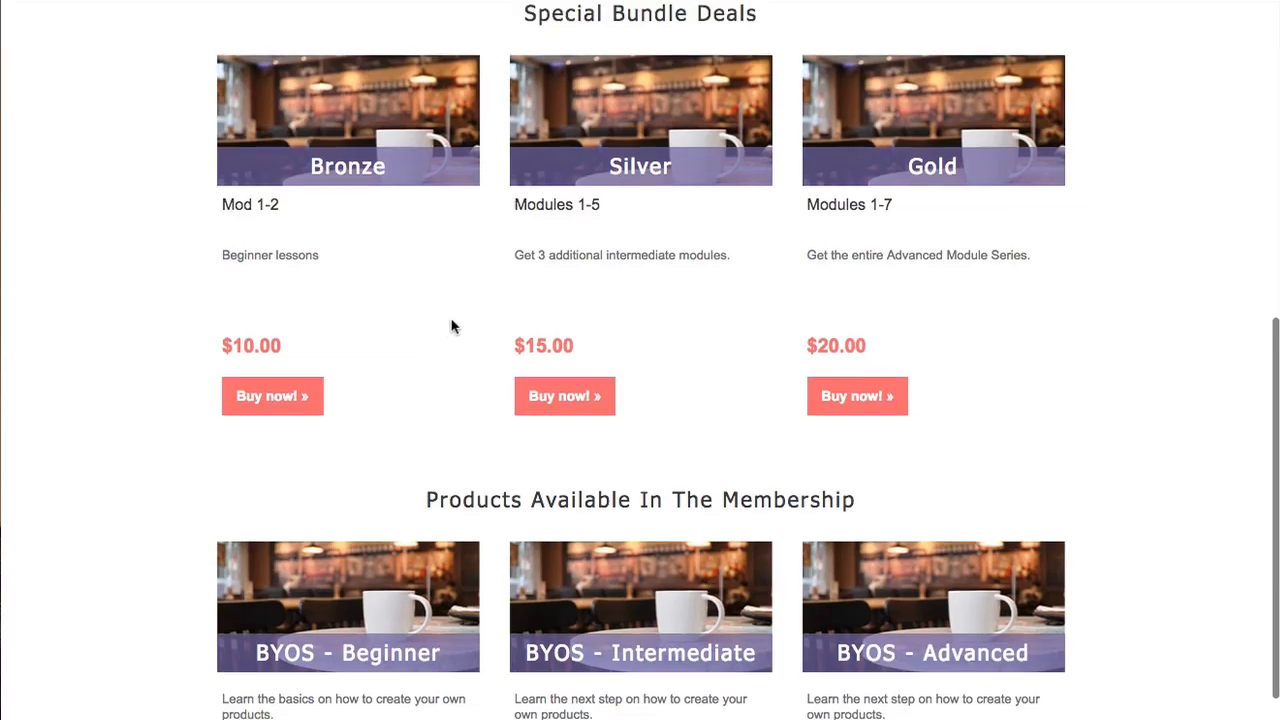
{"action": "scroll", "coordinate": [463, 326], "scroll_direction": "up", "scroll_amount": 1}
{"action": "scroll", "coordinate": [460, 326], "scroll_direction": "down", "scroll_amount": 4}
{"action": "scroll", "coordinate": [449, 329], "scroll_direction": "up", "scroll_amount": 4}
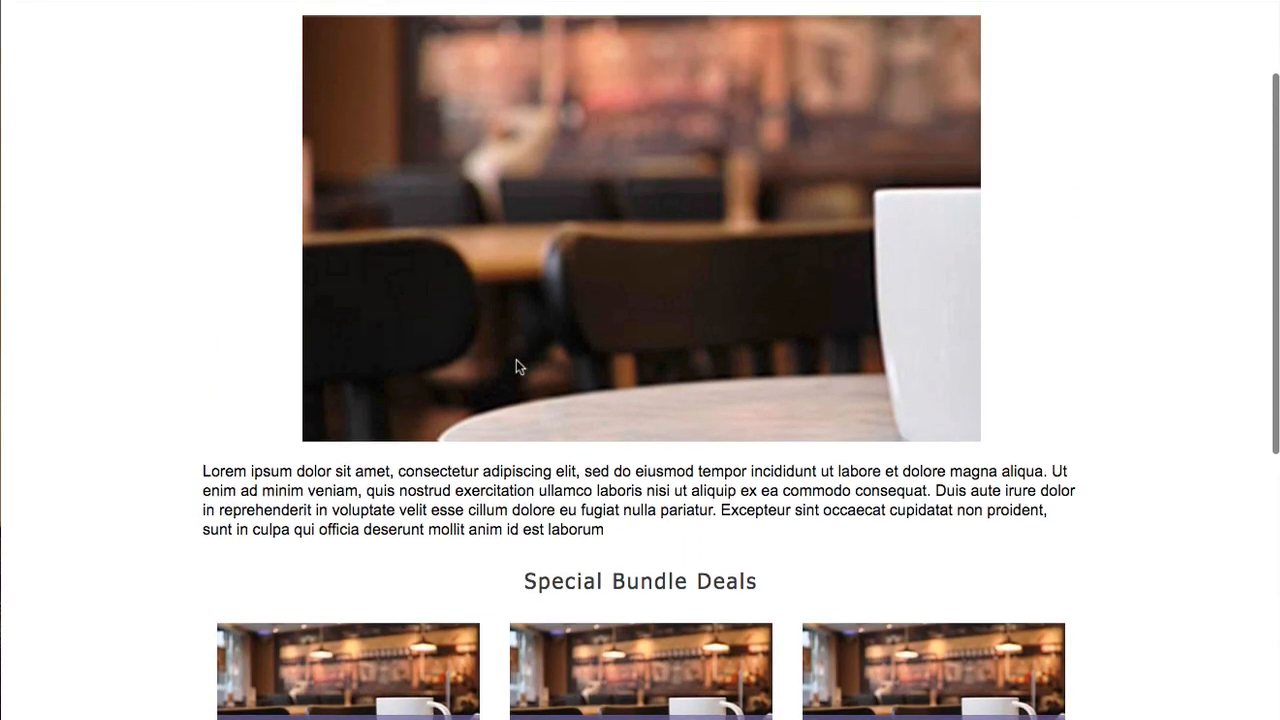
{"action": "right_click", "coordinate": [940, 62]}
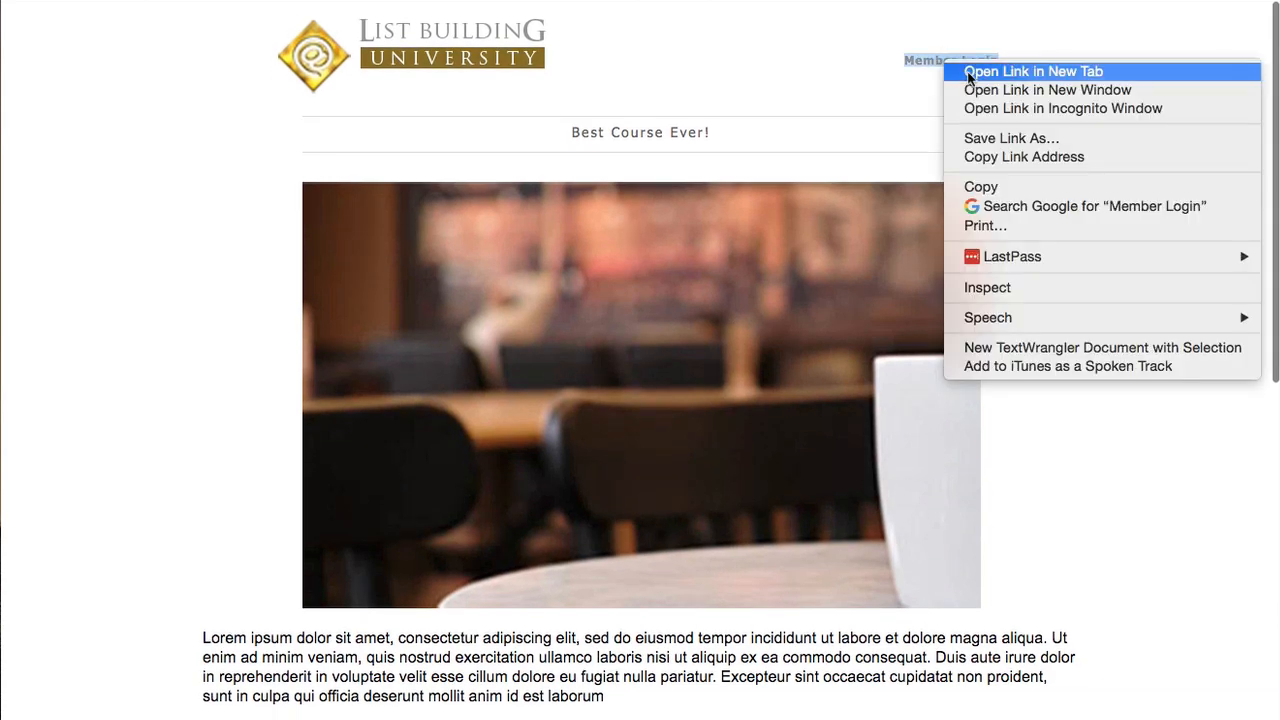
{"action": "left_click", "coordinate": [666, 43]}
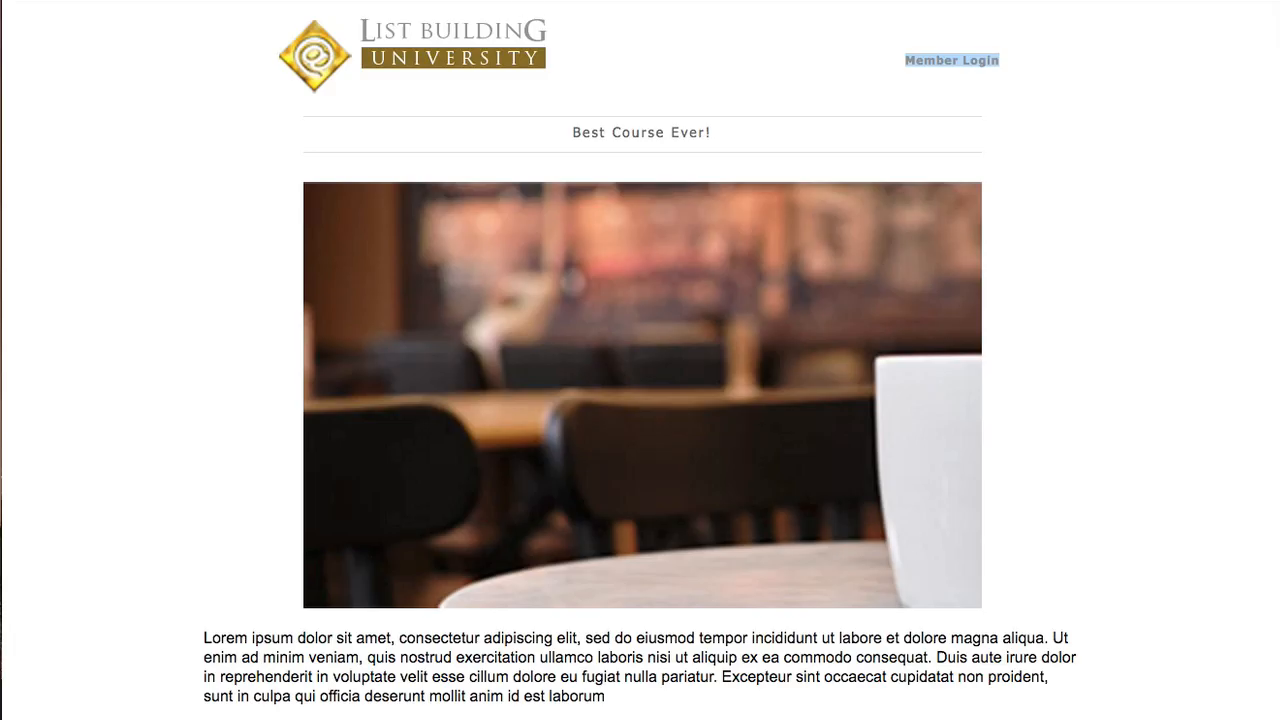
Step: Start buying the Bronze bundle from the sales page
{"action": "scroll", "coordinate": [352, 343], "scroll_direction": "down", "scroll_amount": 10}
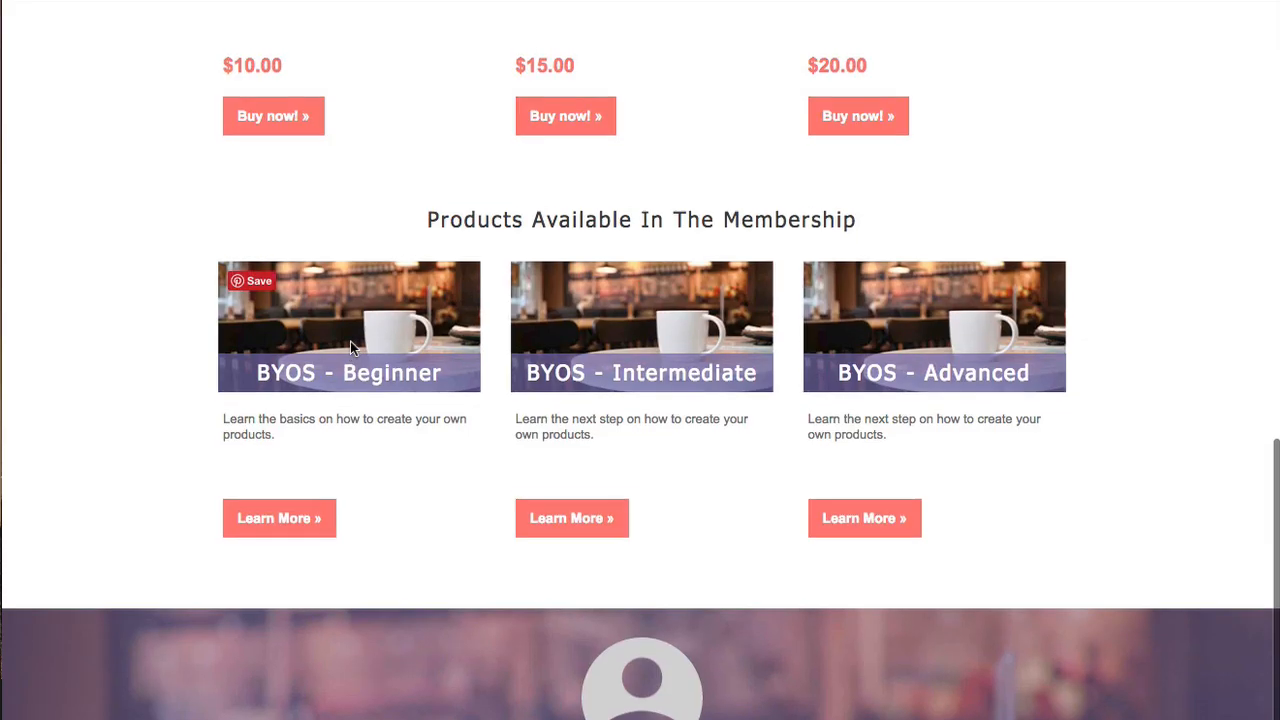
{"action": "scroll", "coordinate": [345, 350], "scroll_direction": "up", "scroll_amount": 3}
{"action": "left_click", "coordinate": [274, 341]}
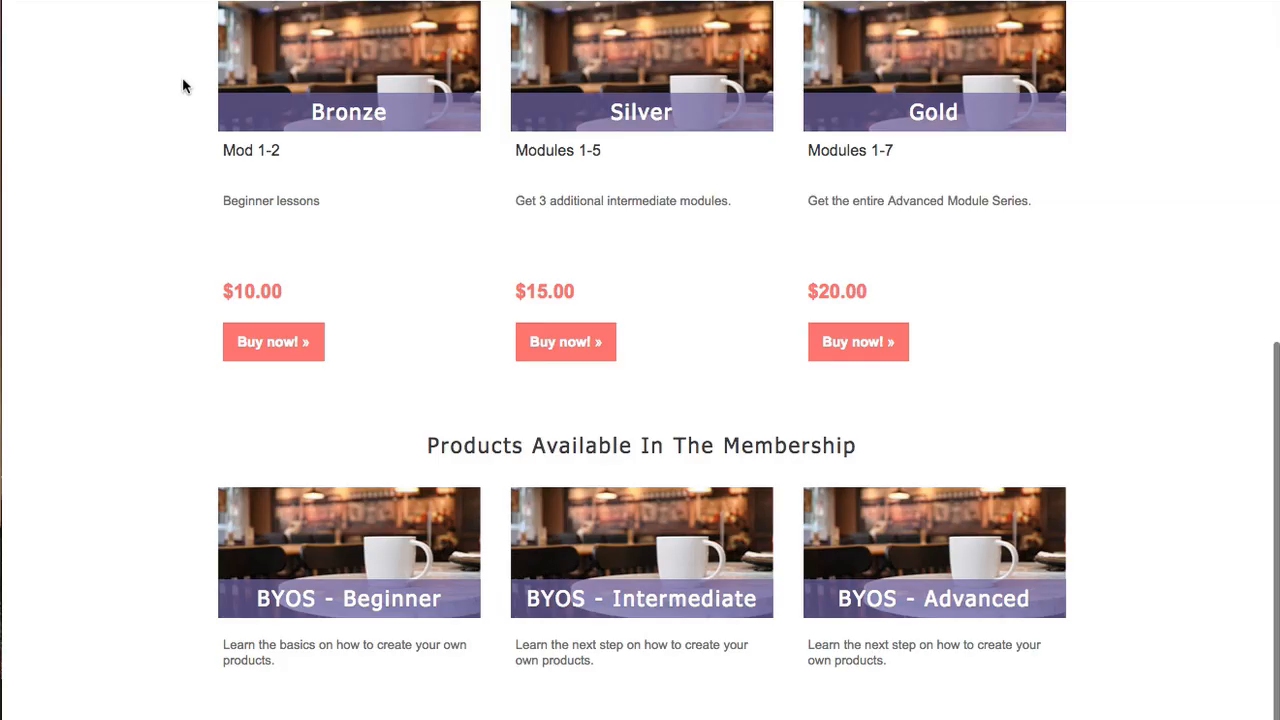
{"action": "scroll", "coordinate": [185, 214], "scroll_direction": "up", "scroll_amount": 5}
{"action": "scroll", "coordinate": [183, 212], "scroll_direction": "up", "scroll_amount": 5}
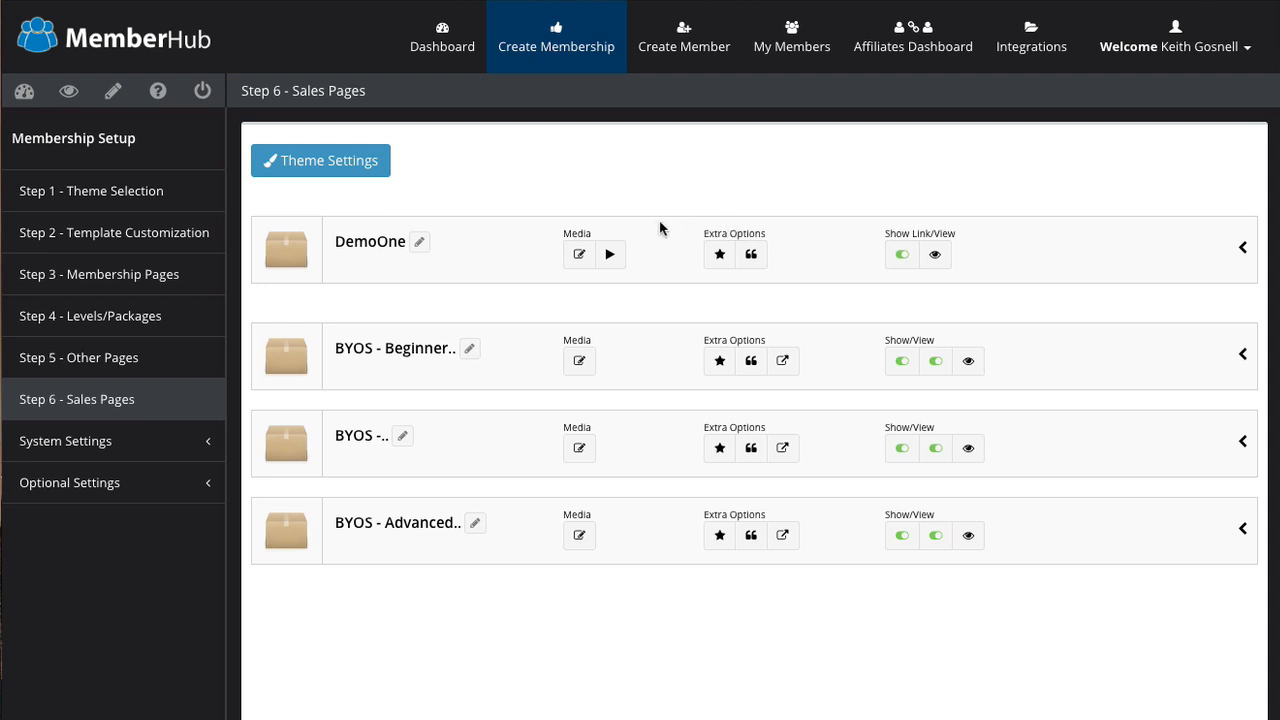
Step: View DemoOne's lorem ipsum long description in Source view, then close the editor unchanged
{"action": "left_click", "coordinate": [578, 256]}
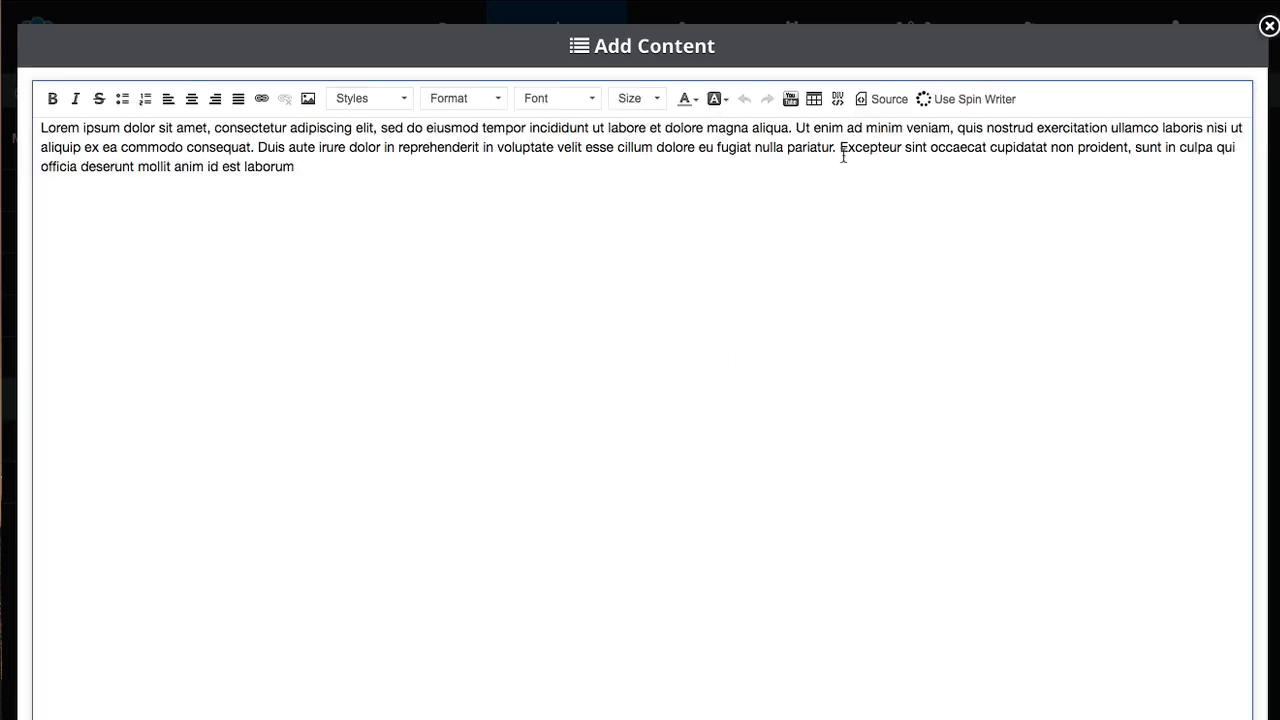
{"action": "left_click", "coordinate": [880, 99]}
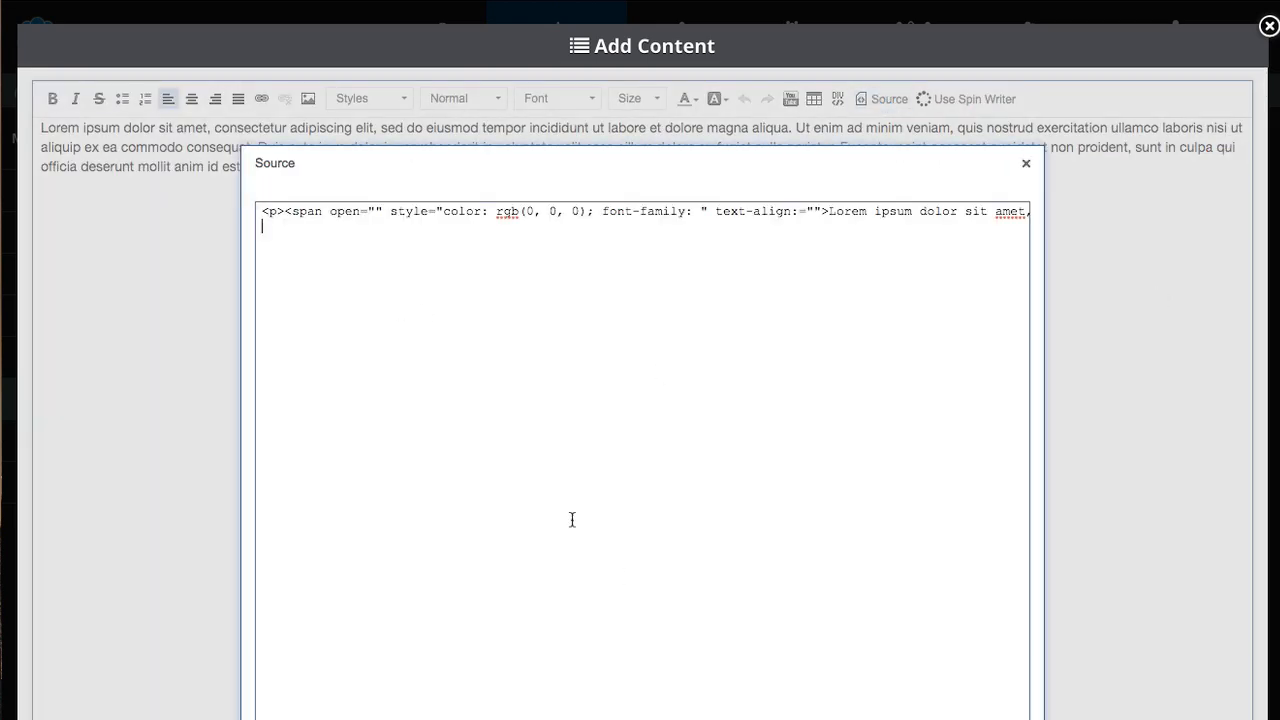
{"action": "left_click", "coordinate": [985, 718]}
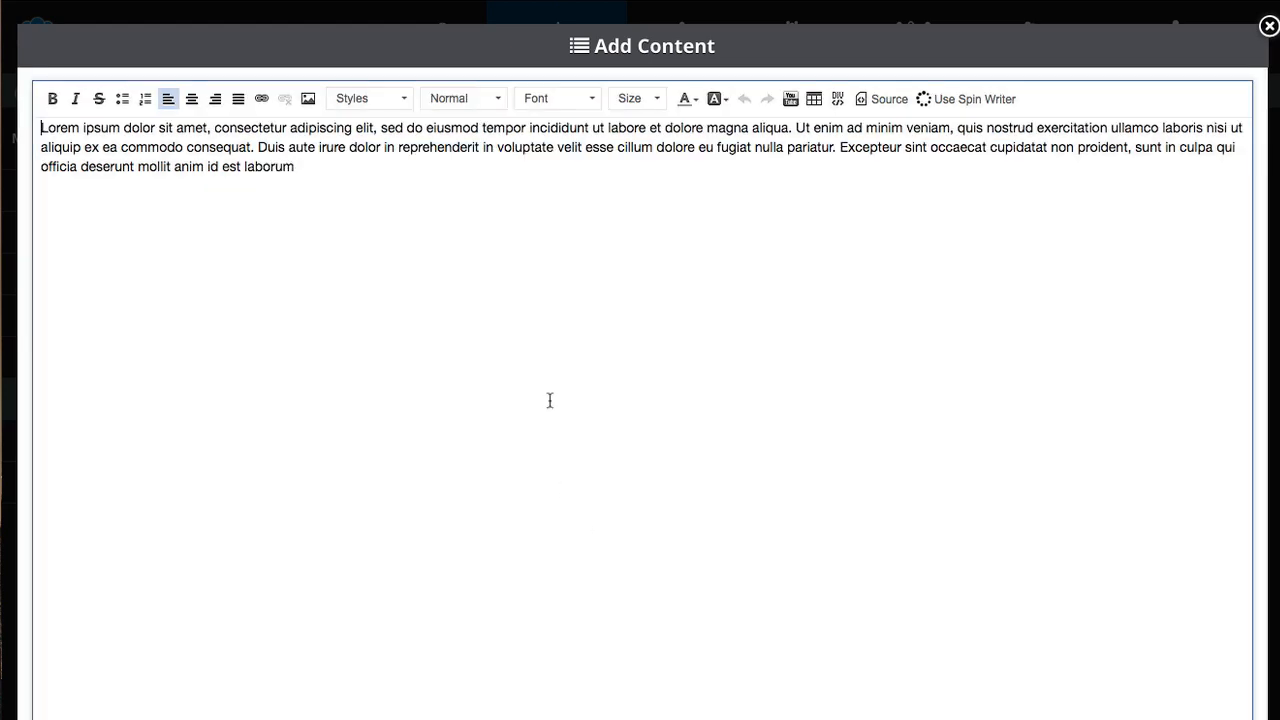
{"action": "left_click", "coordinate": [1268, 27]}
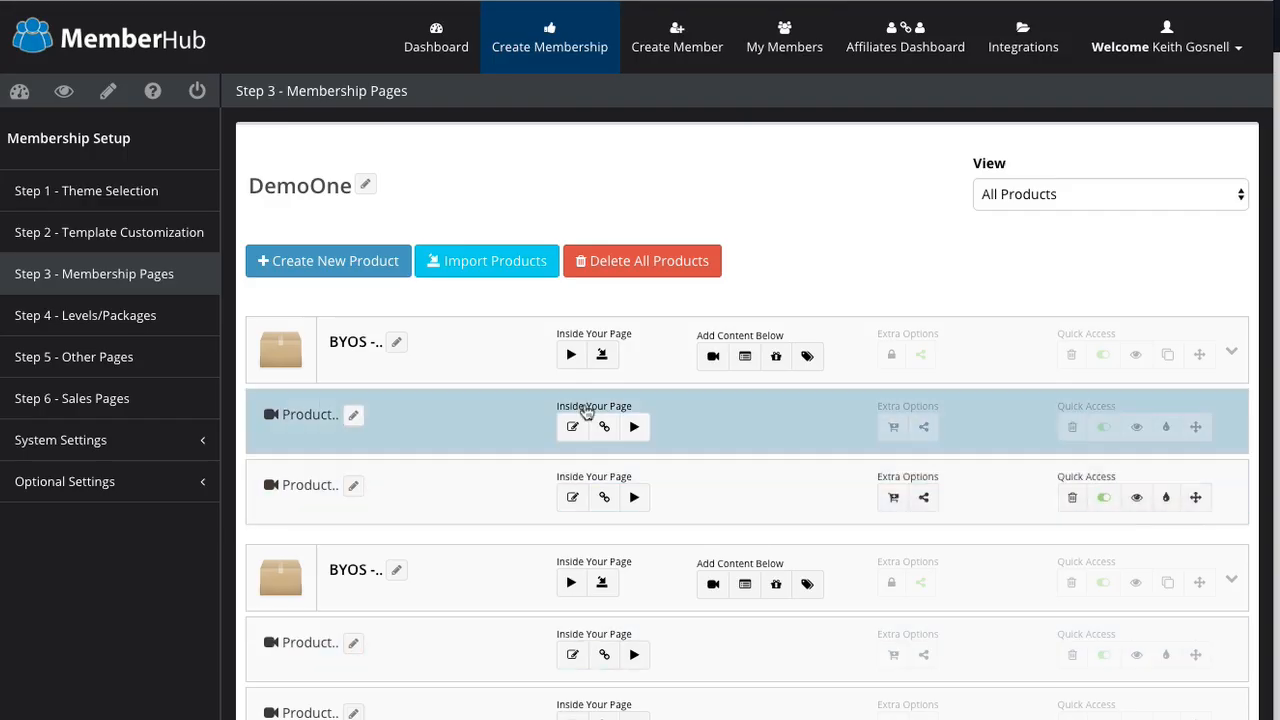
Step: Scroll the product rows to the Goal Block, then open BYOS - Advanced Series as a member
{"action": "scroll", "coordinate": [445, 360], "scroll_direction": "down", "scroll_amount": 10}
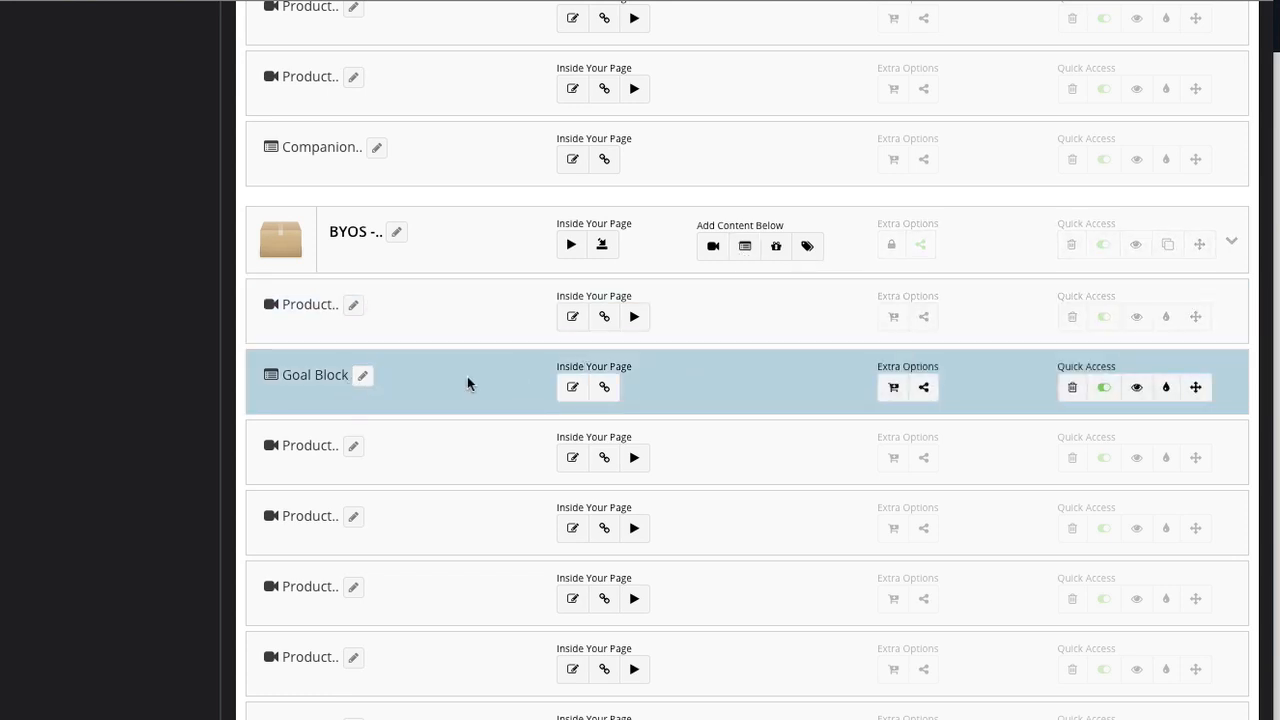
{"action": "scroll", "coordinate": [457, 377], "scroll_direction": "down", "scroll_amount": 2}
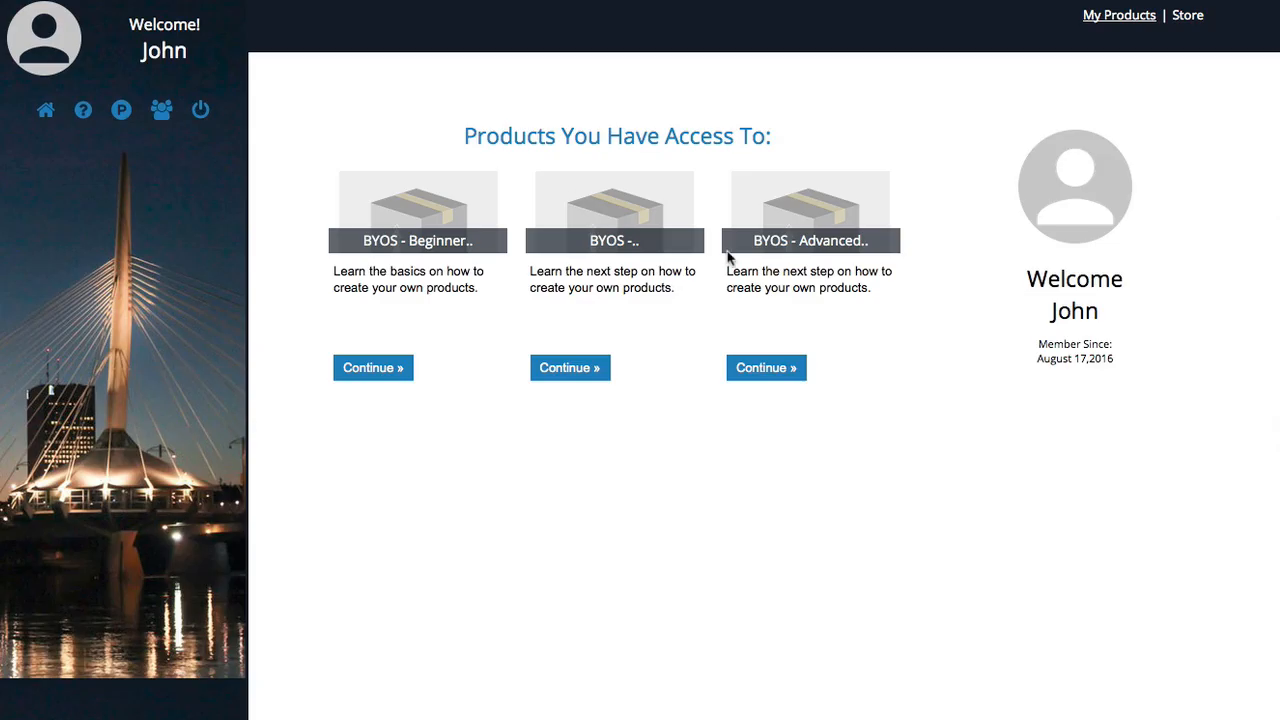
{"action": "left_click", "coordinate": [765, 367]}
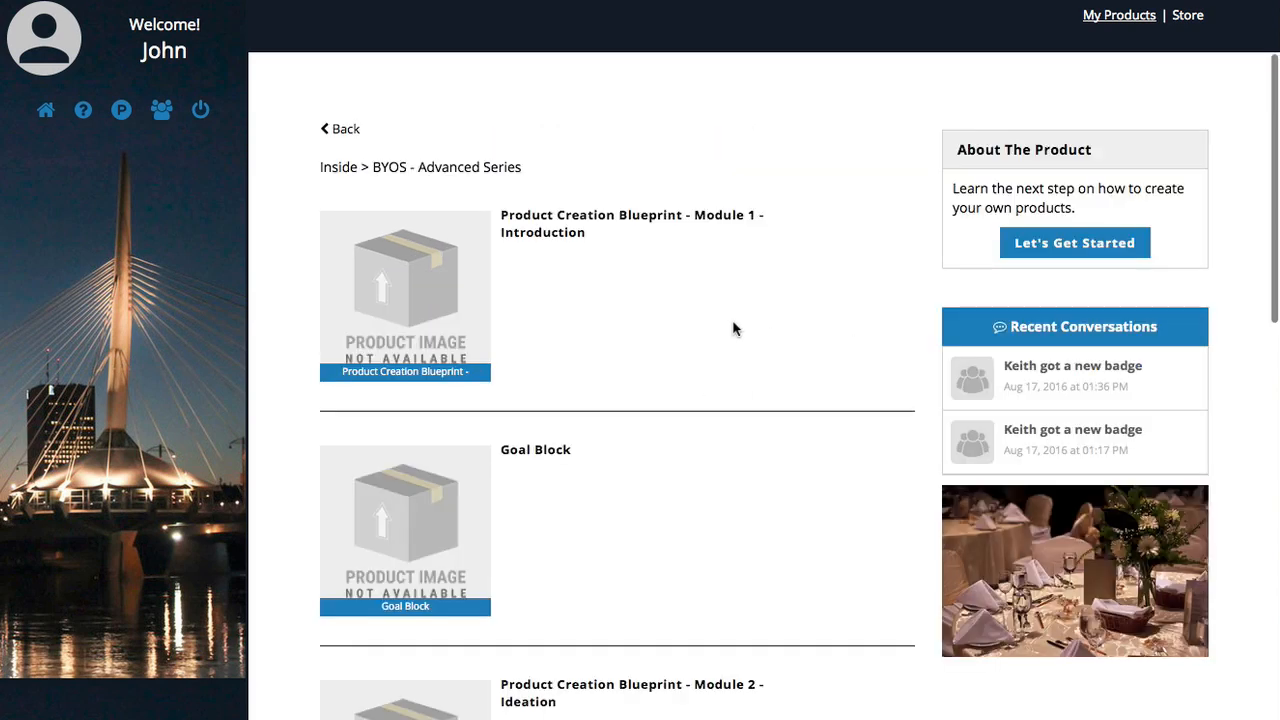
{"action": "scroll", "coordinate": [635, 316], "scroll_direction": "down", "scroll_amount": 1}
Step: Start Module 1 - Introduction with Let's Get Started and show the lesson's empty Notes panel
{"action": "scroll", "coordinate": [635, 316], "scroll_direction": "down", "scroll_amount": 10}
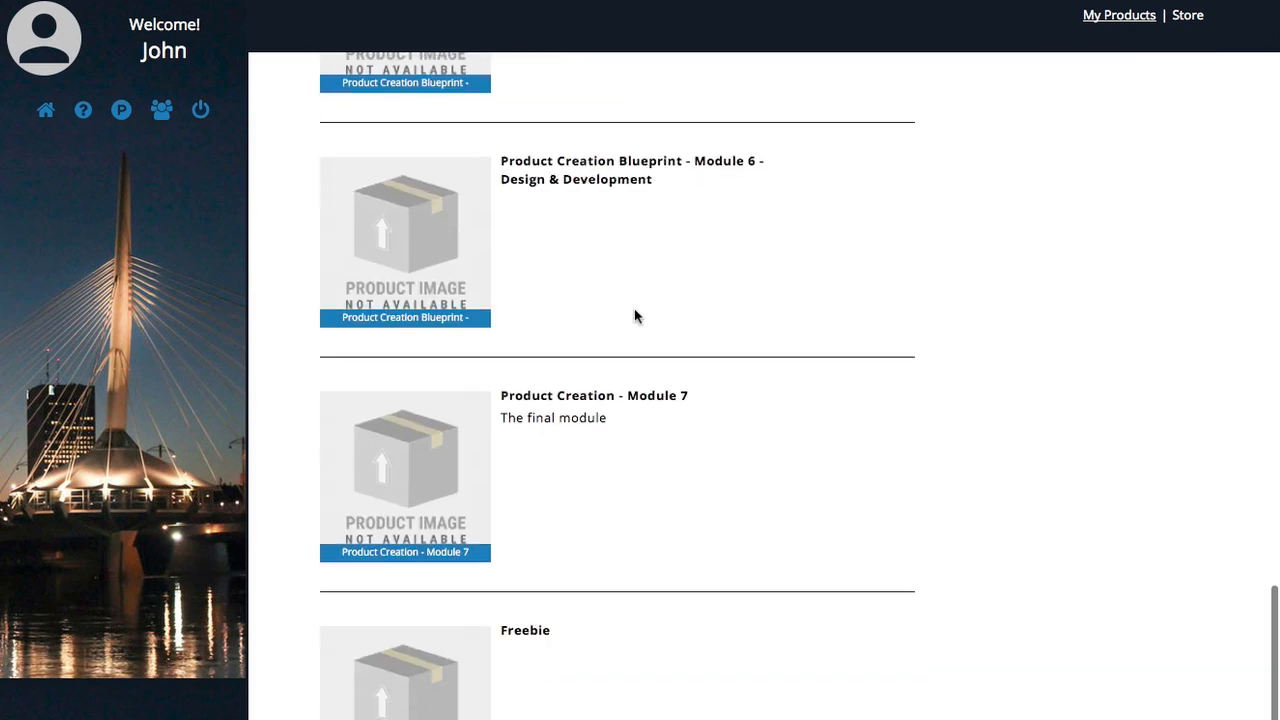
{"action": "scroll", "coordinate": [635, 316], "scroll_direction": "up", "scroll_amount": 10}
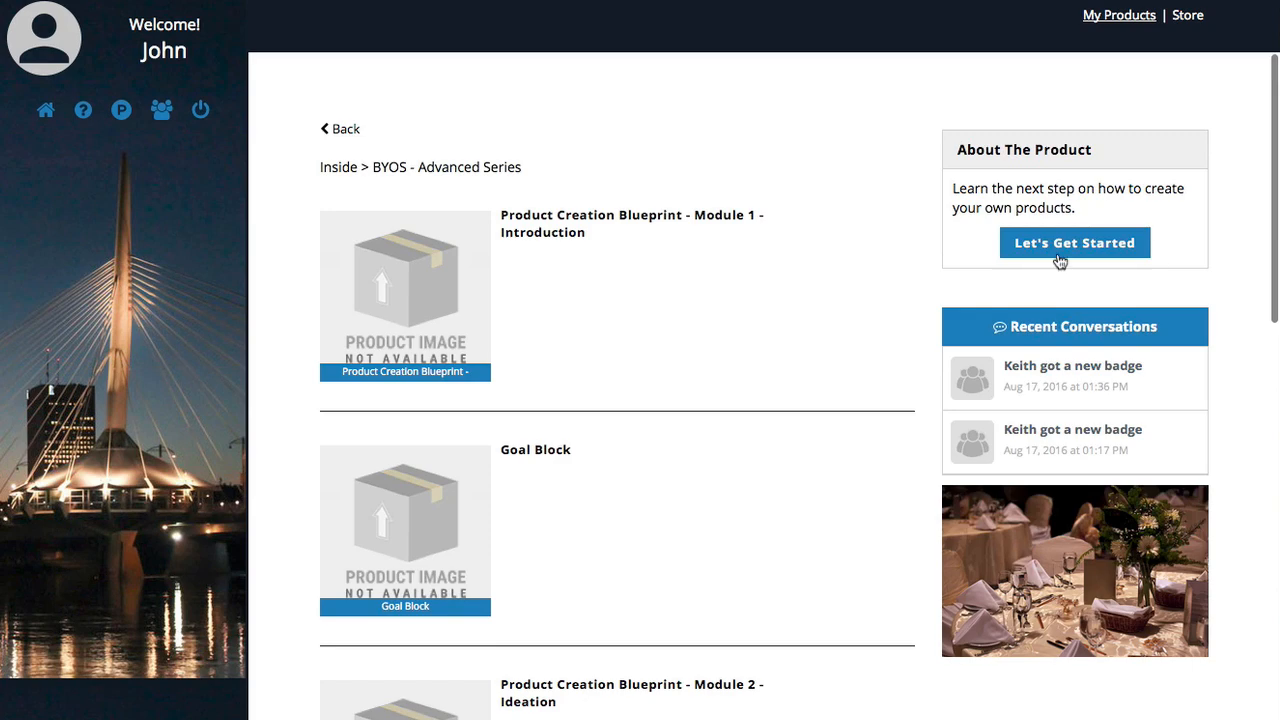
{"action": "left_click", "coordinate": [1070, 250]}
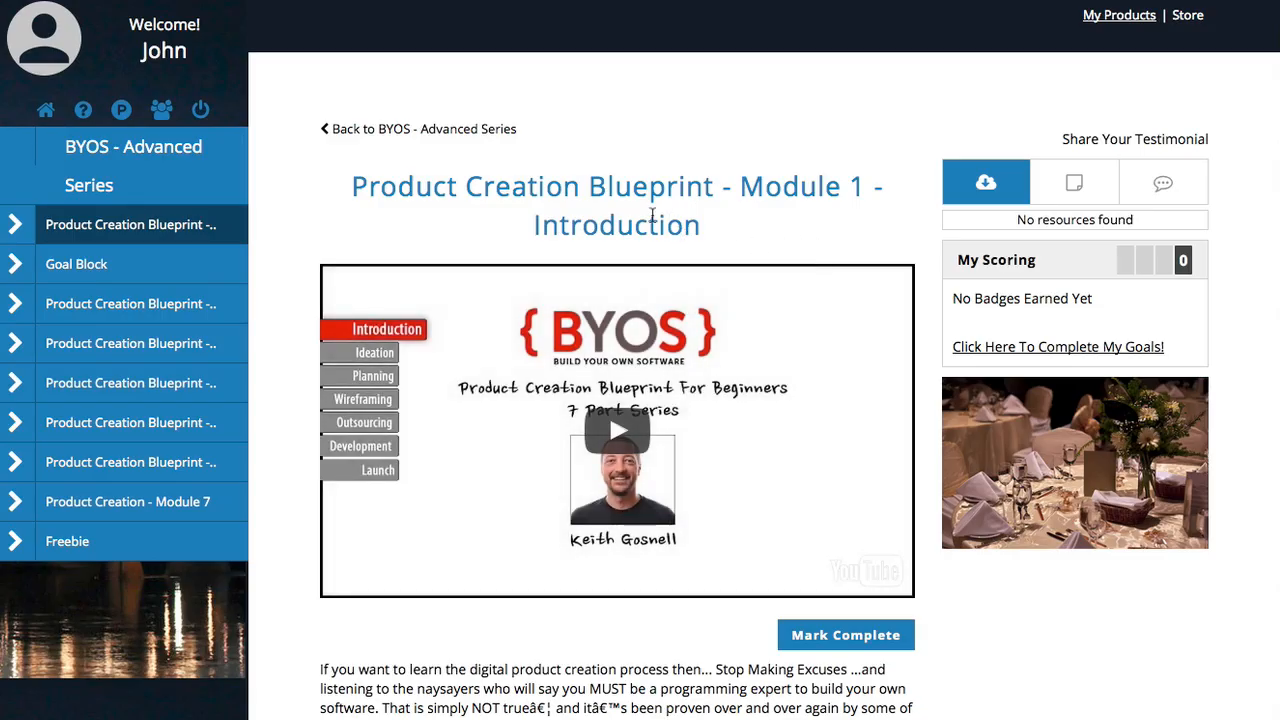
{"action": "left_click", "coordinate": [178, 256]}
{"action": "scroll", "coordinate": [730, 449], "scroll_direction": "down", "scroll_amount": 5}
{"action": "scroll", "coordinate": [732, 447], "scroll_direction": "up", "scroll_amount": 5}
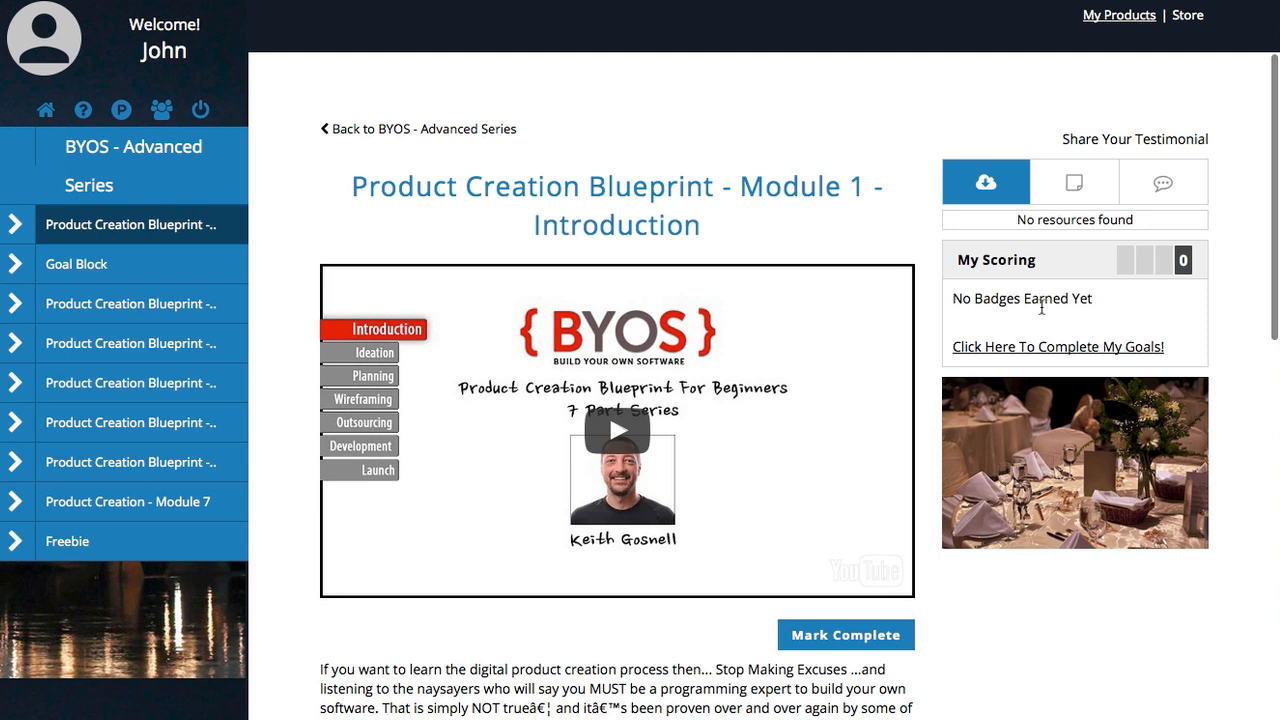
{"action": "left_click", "coordinate": [1073, 190]}
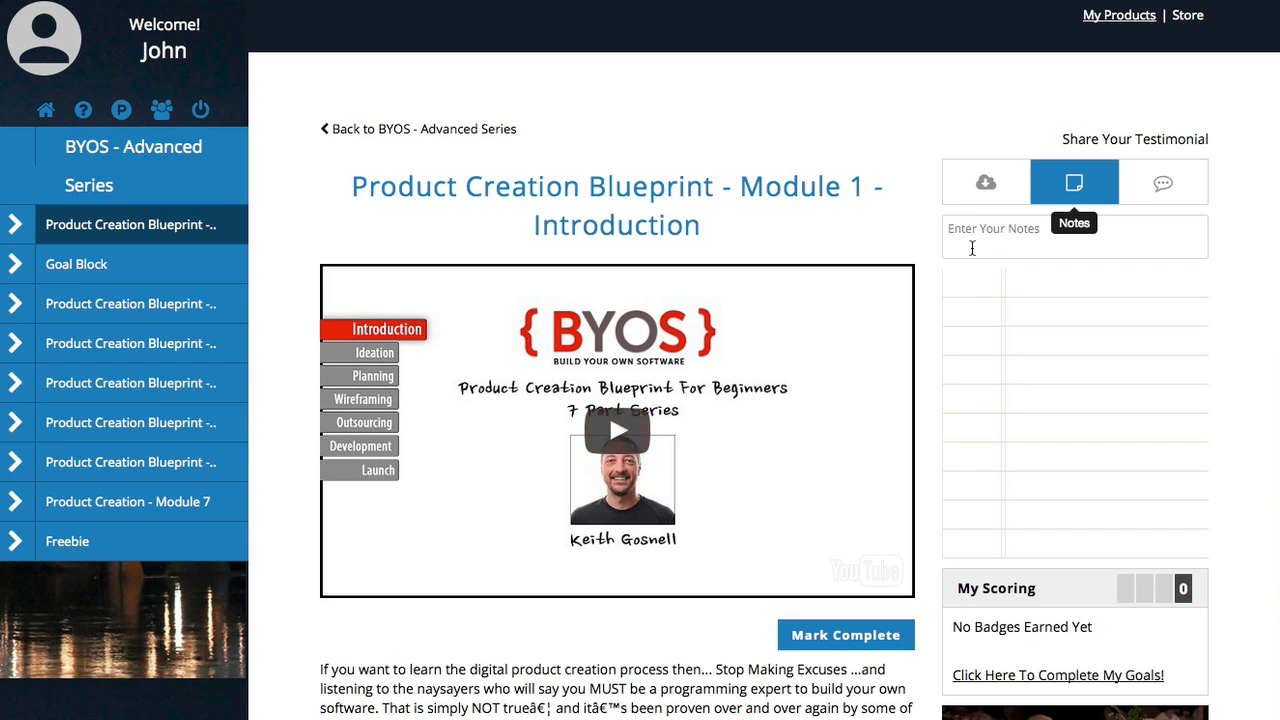
Step: Play the video, add notes 'My first note' and '2nd note', then pause and dismiss the ad
{"action": "left_click", "coordinate": [656, 405]}
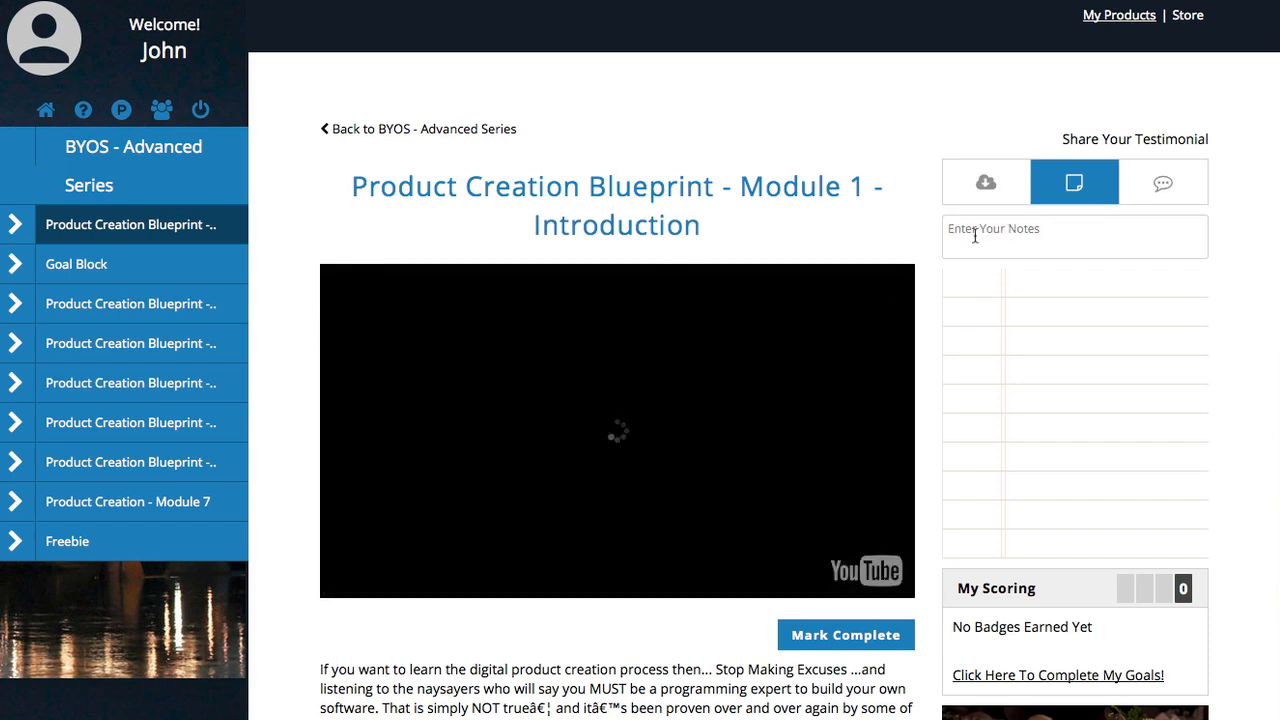
{"action": "left_click", "coordinate": [988, 230]}
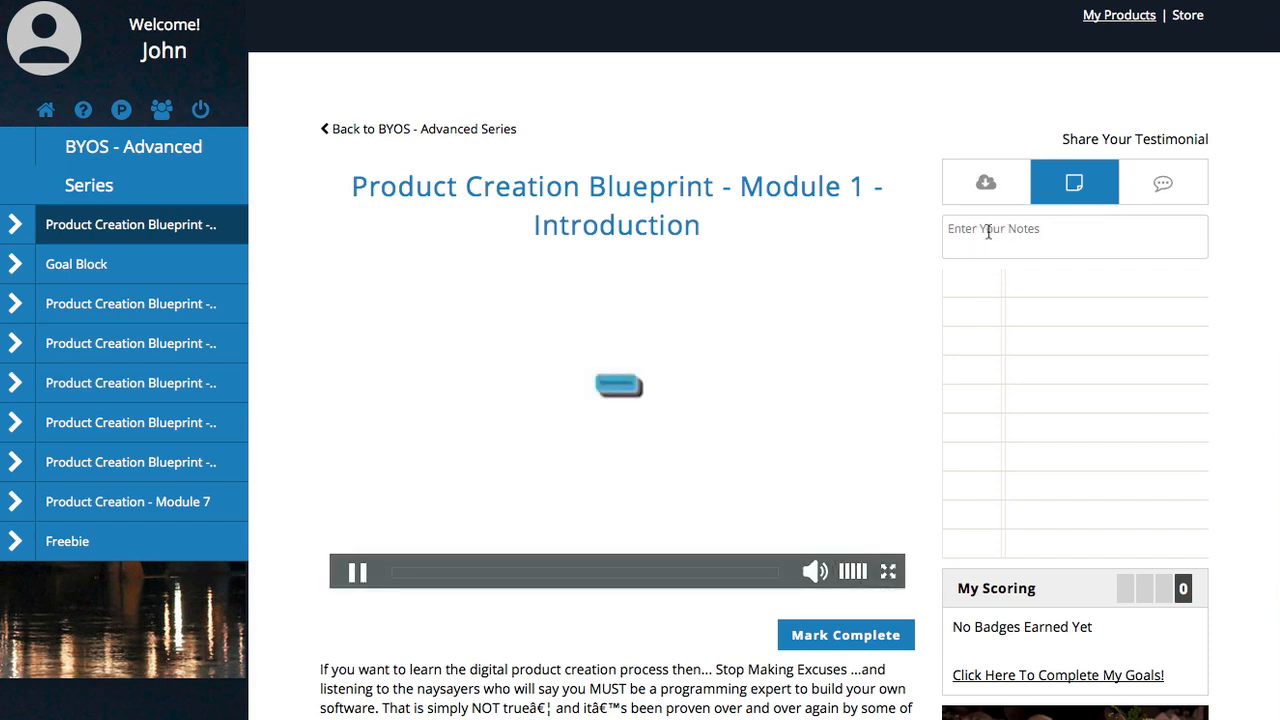
{"action": "type", "text": "My first note"}
{"action": "key", "text": "Return"}
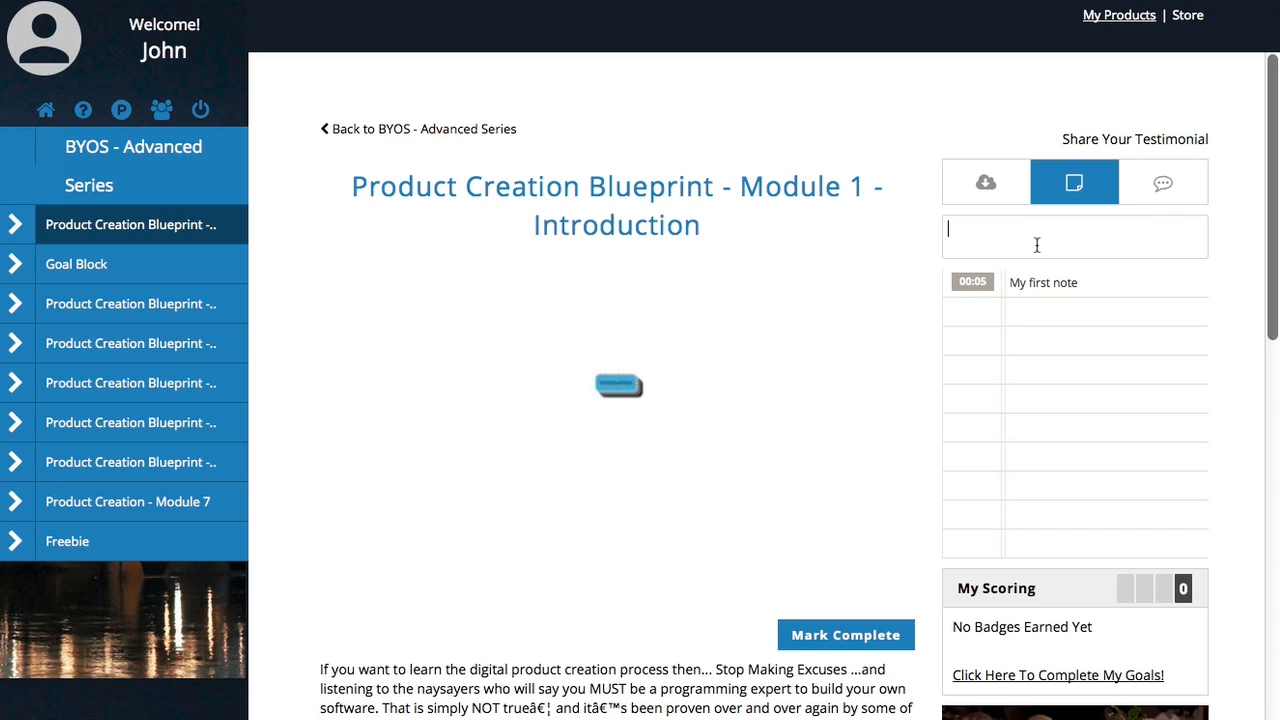
{"action": "type", "text": "2nd not"}
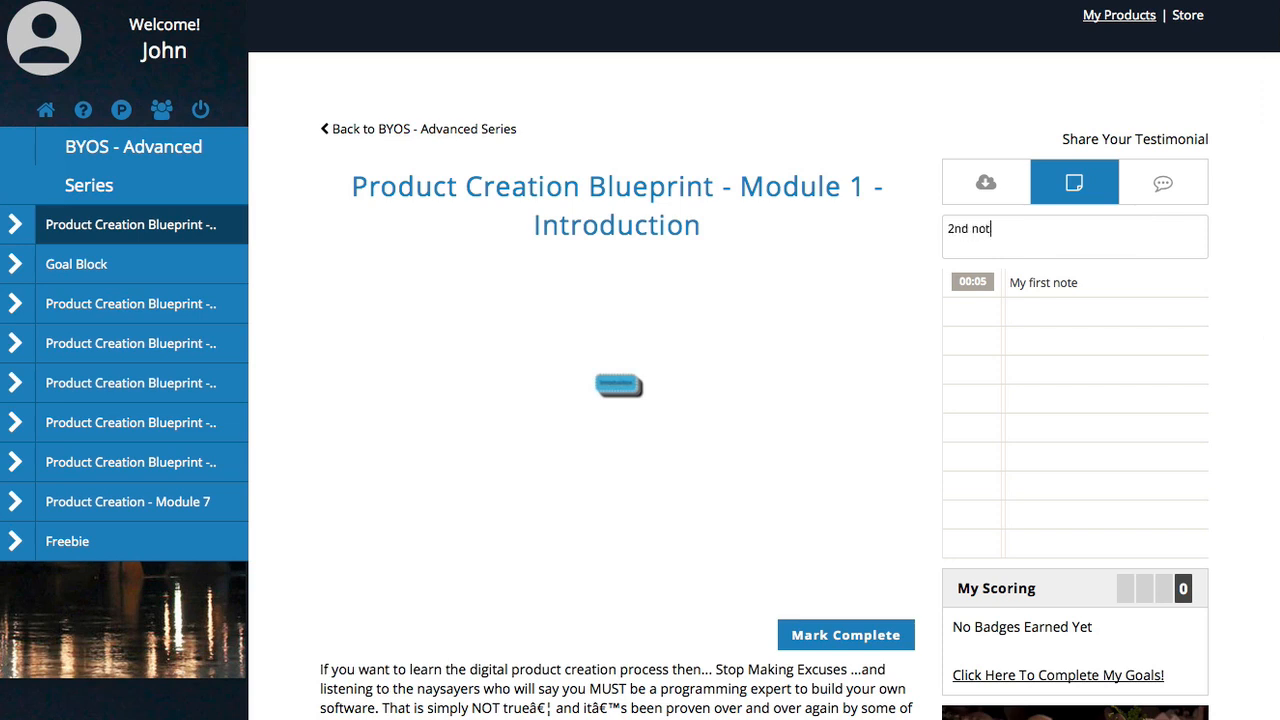
{"action": "type", "text": "e"}
{"action": "key", "text": "Return"}
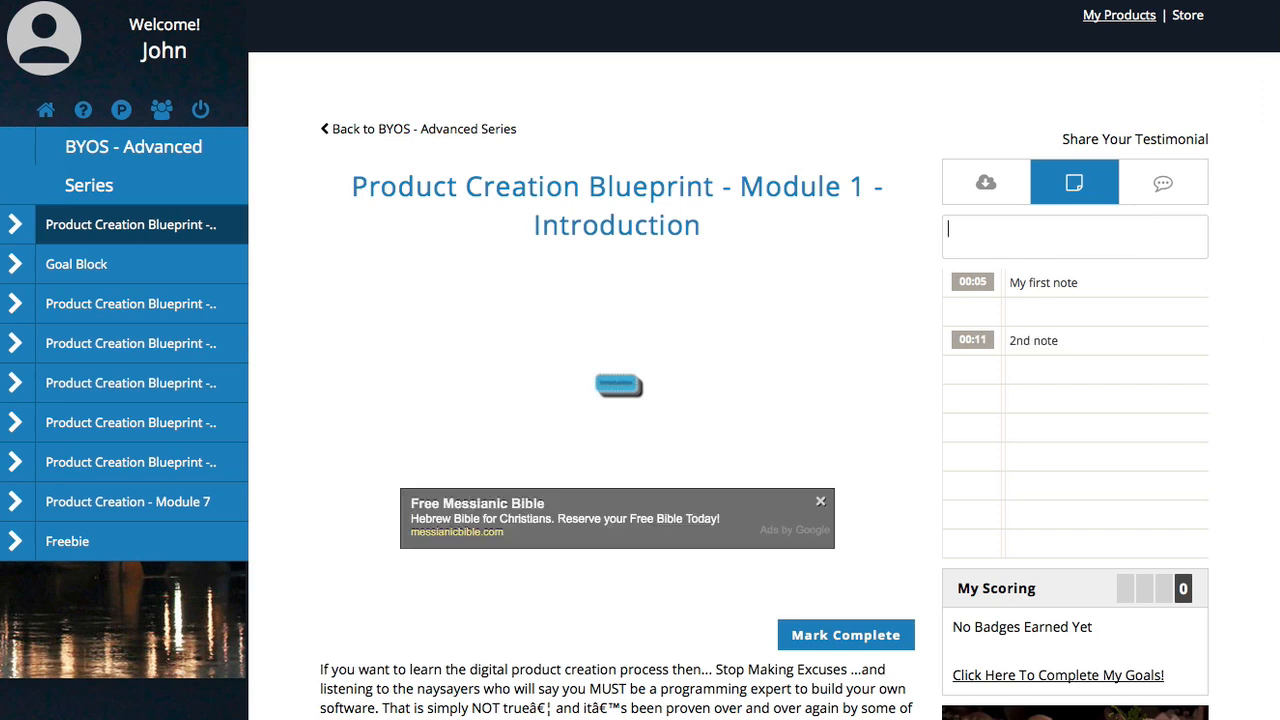
{"action": "left_click", "coordinate": [640, 391]}
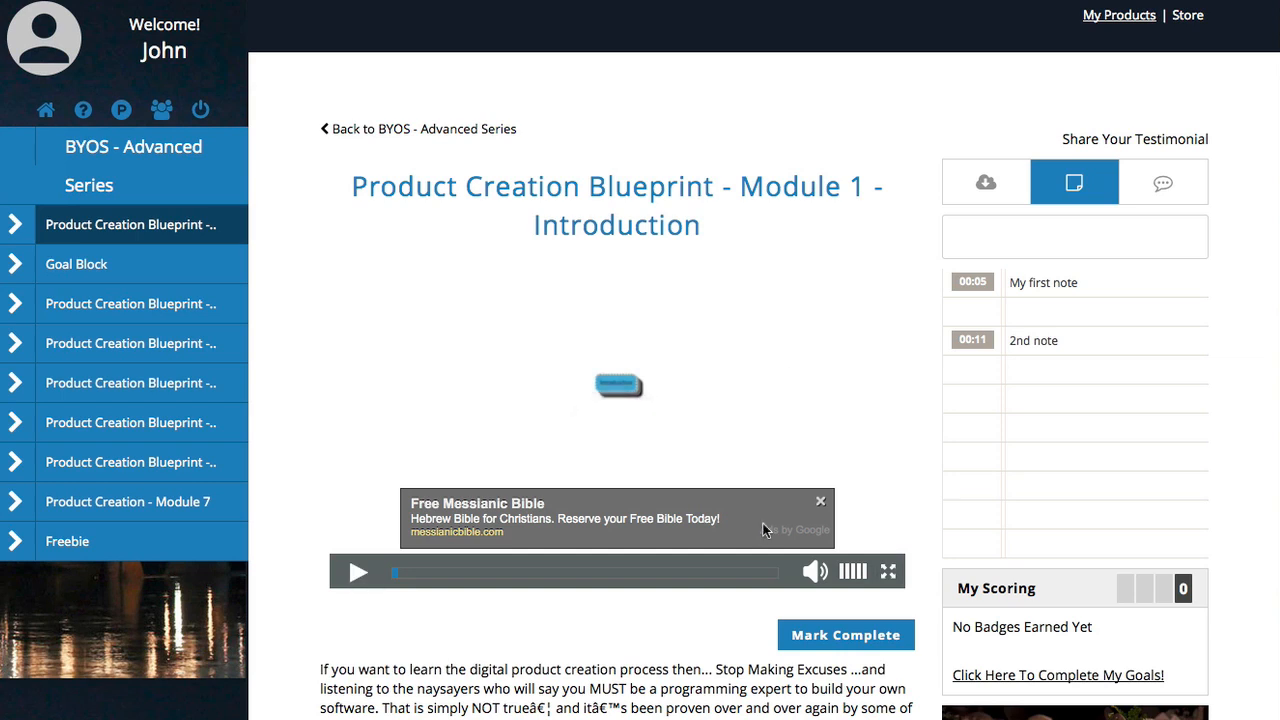
{"action": "left_click", "coordinate": [820, 501]}
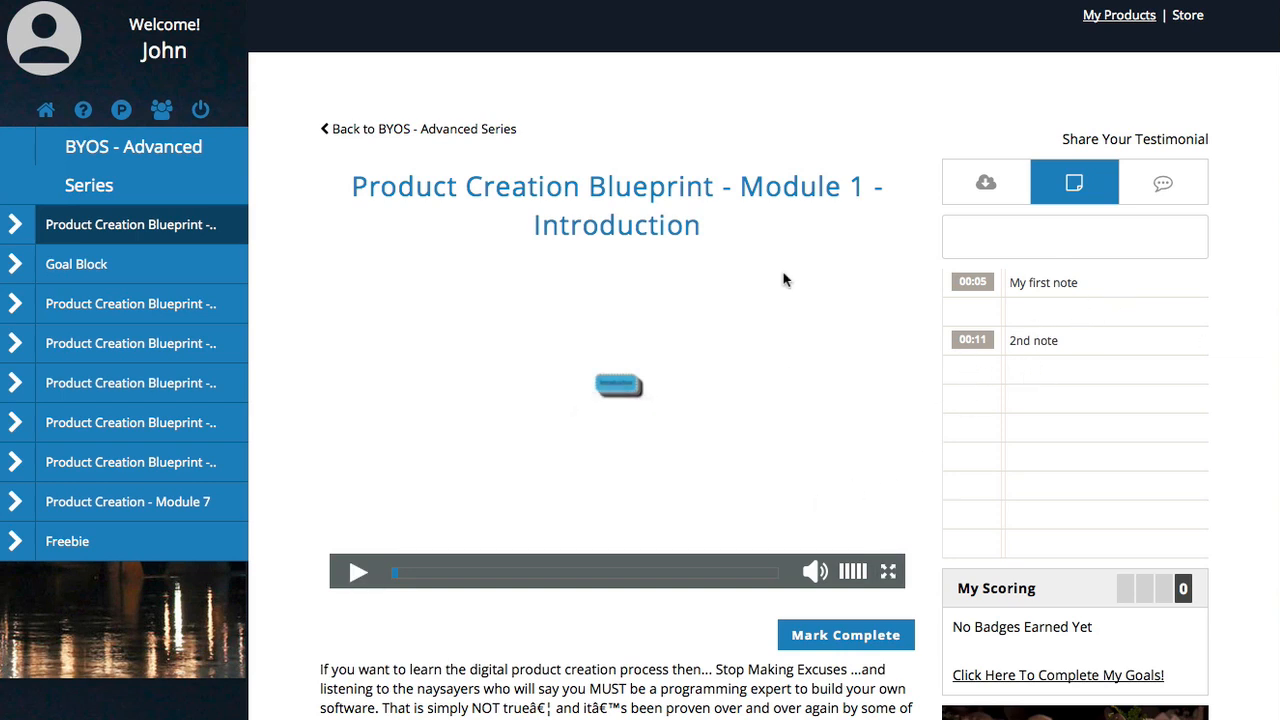
Step: Check the lesson's empty Discussions tab and hide the News Feed panel
{"action": "left_click", "coordinate": [1150, 192]}
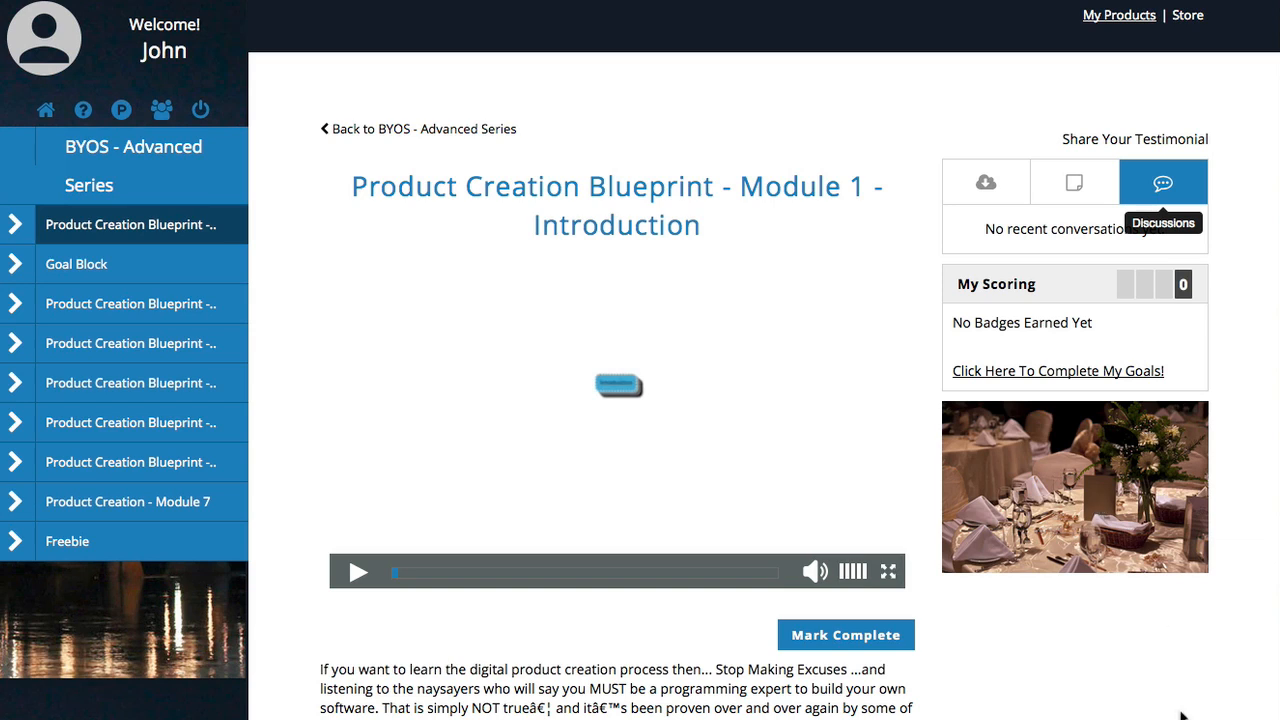
{"action": "mouse_move", "coordinate": [1277, 200]}
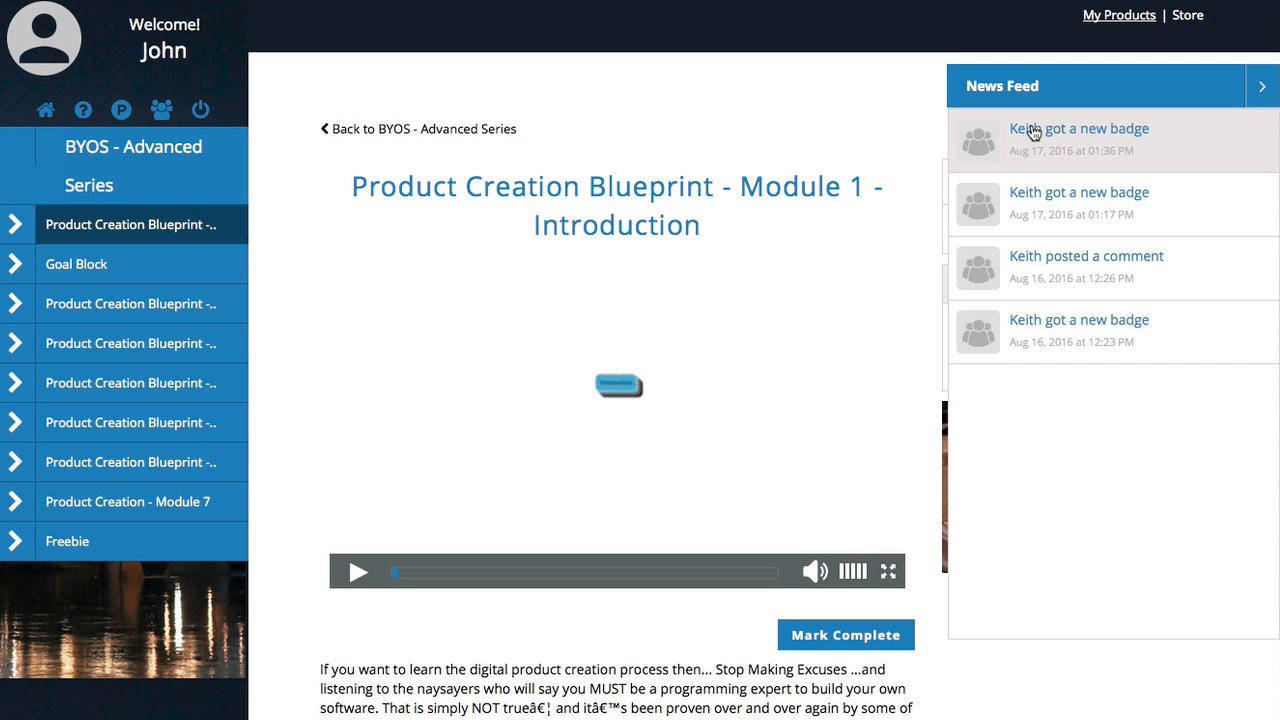
{"action": "left_click", "coordinate": [1262, 86]}
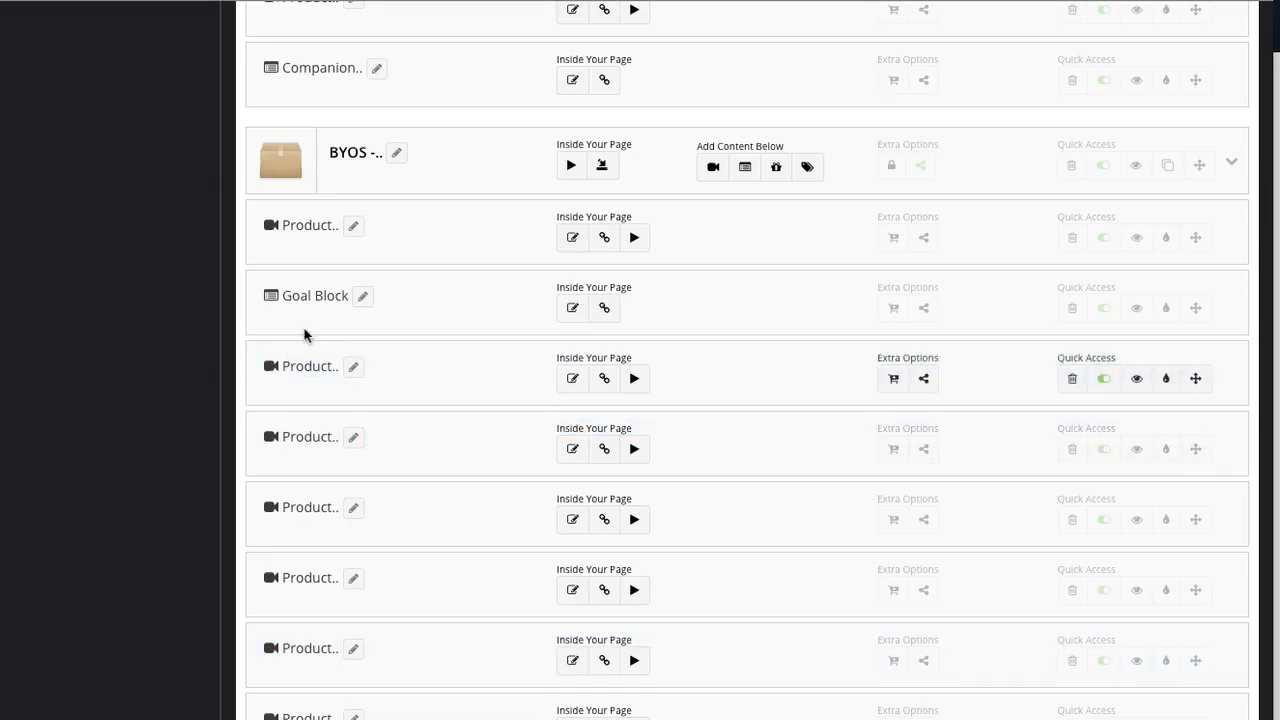
{"action": "scroll", "coordinate": [306, 340], "scroll_direction": "up", "scroll_amount": 5}
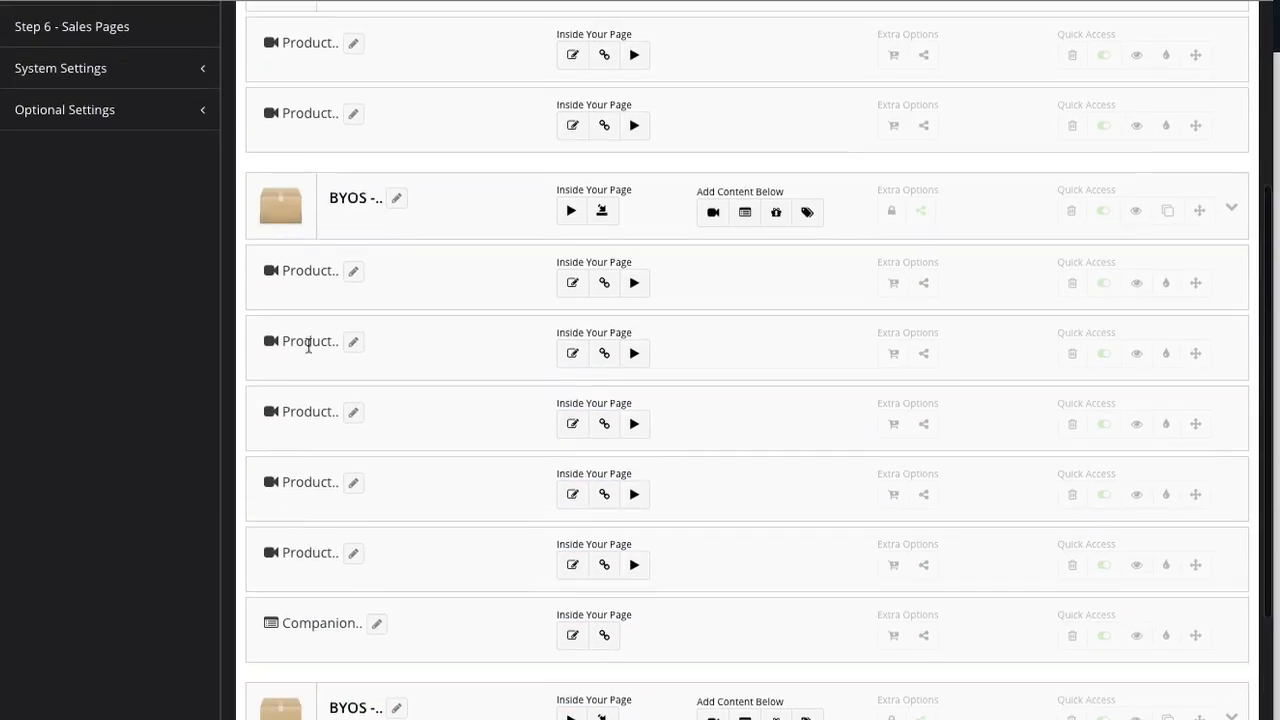
Step: Open the Gamification settings for the BYOS - Advanced Series product
{"action": "scroll", "coordinate": [308, 345], "scroll_direction": "up", "scroll_amount": 4}
{"action": "left_click", "coordinate": [122, 483]}
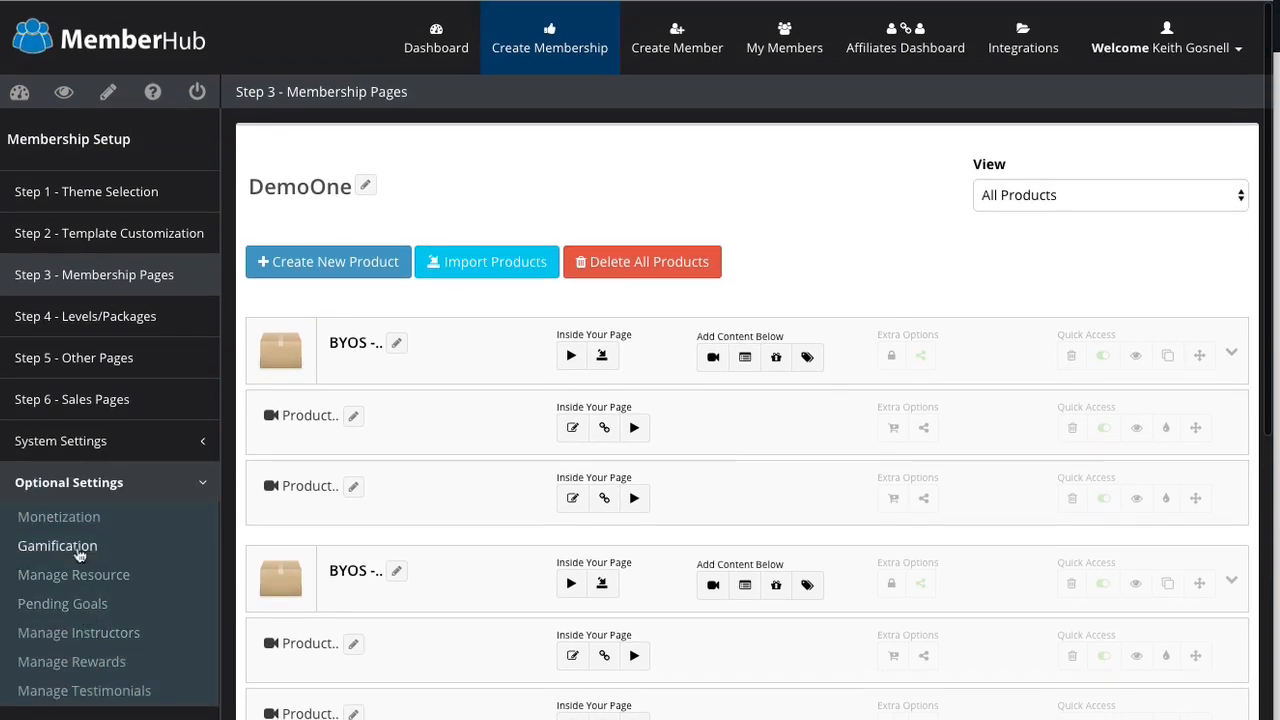
{"action": "left_click", "coordinate": [80, 553]}
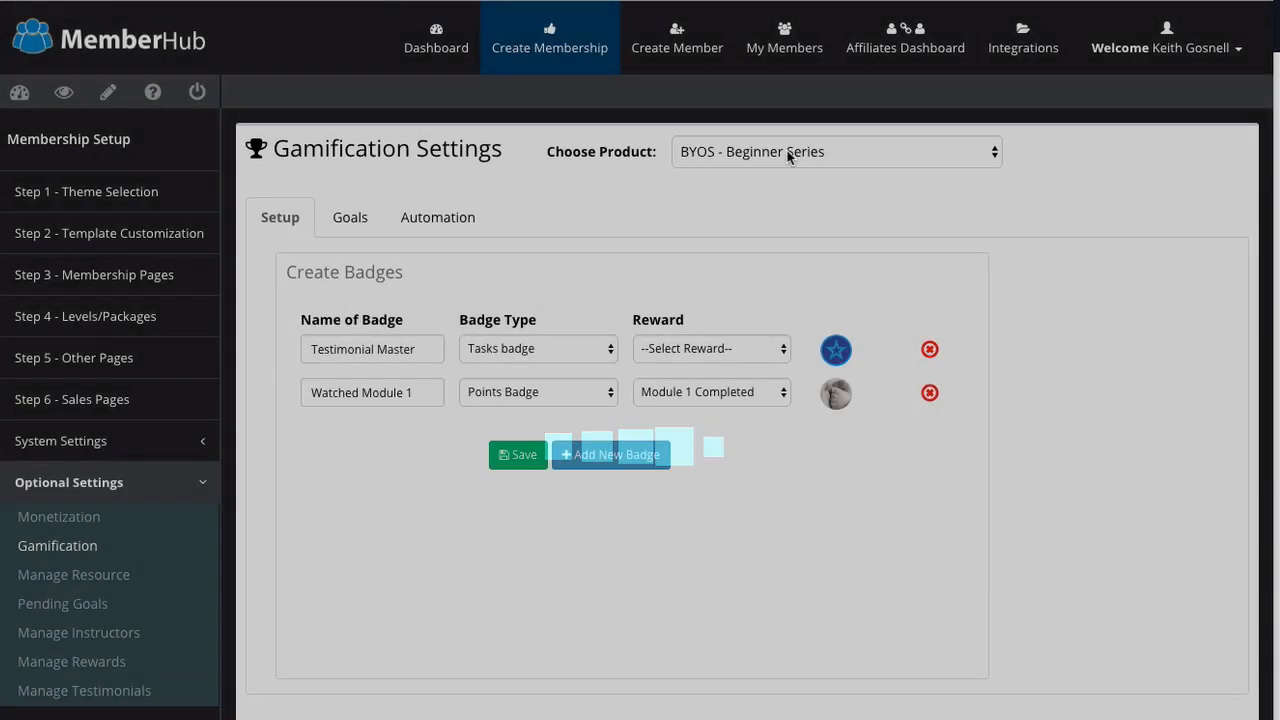
{"action": "left_click", "coordinate": [789, 156]}
{"action": "left_click", "coordinate": [779, 187]}
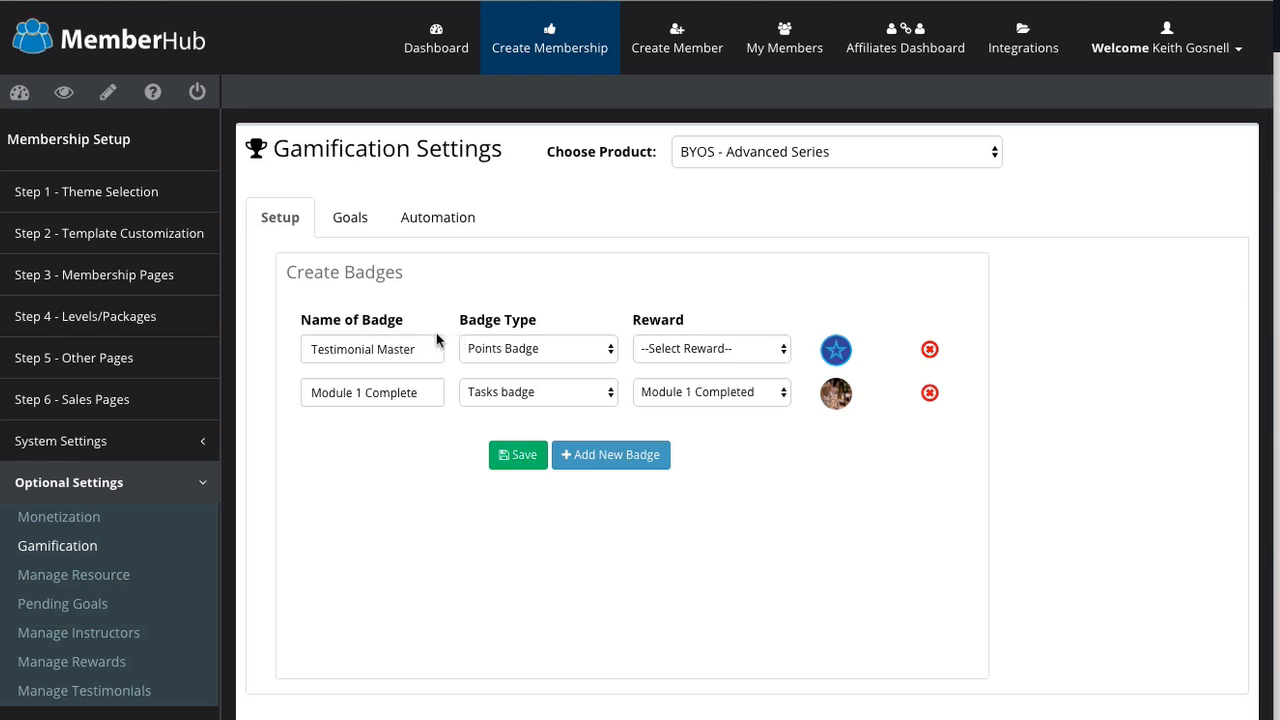
Step: Browse the badge Image Library without choosing, then view the product's Goals
{"action": "left_click", "coordinate": [838, 358]}
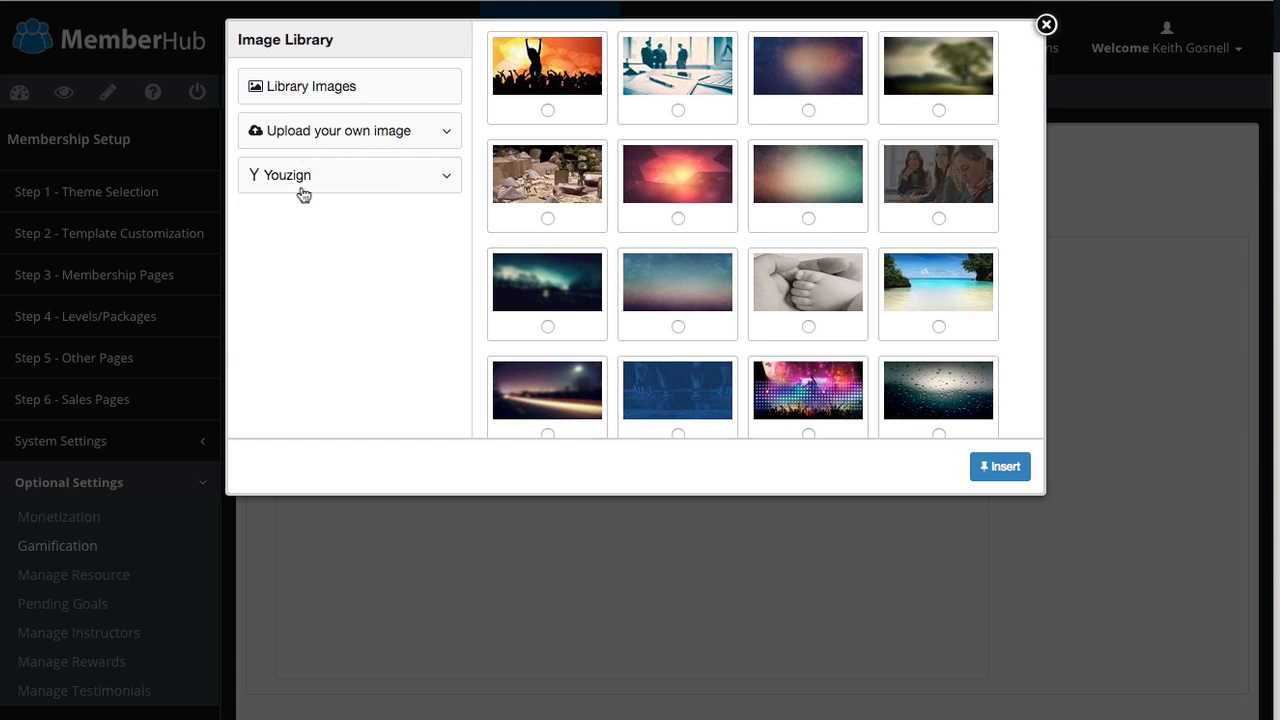
{"action": "left_click", "coordinate": [1046, 24]}
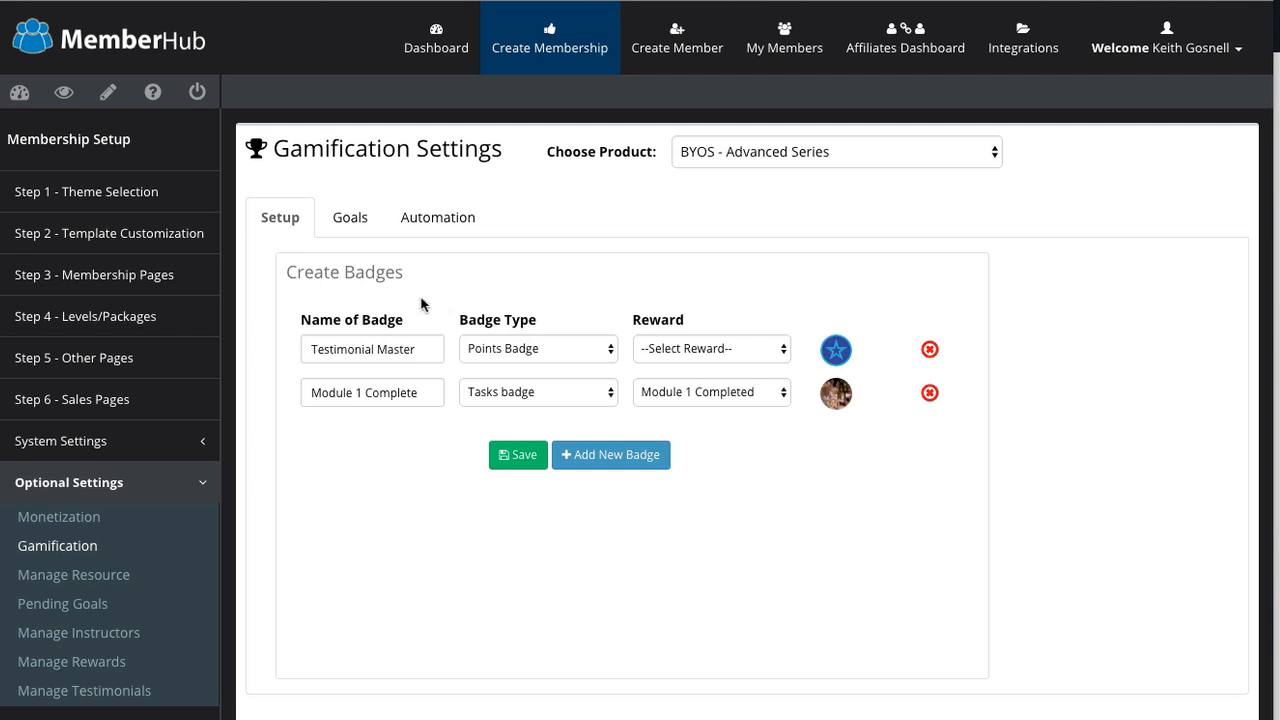
{"action": "left_click", "coordinate": [364, 219]}
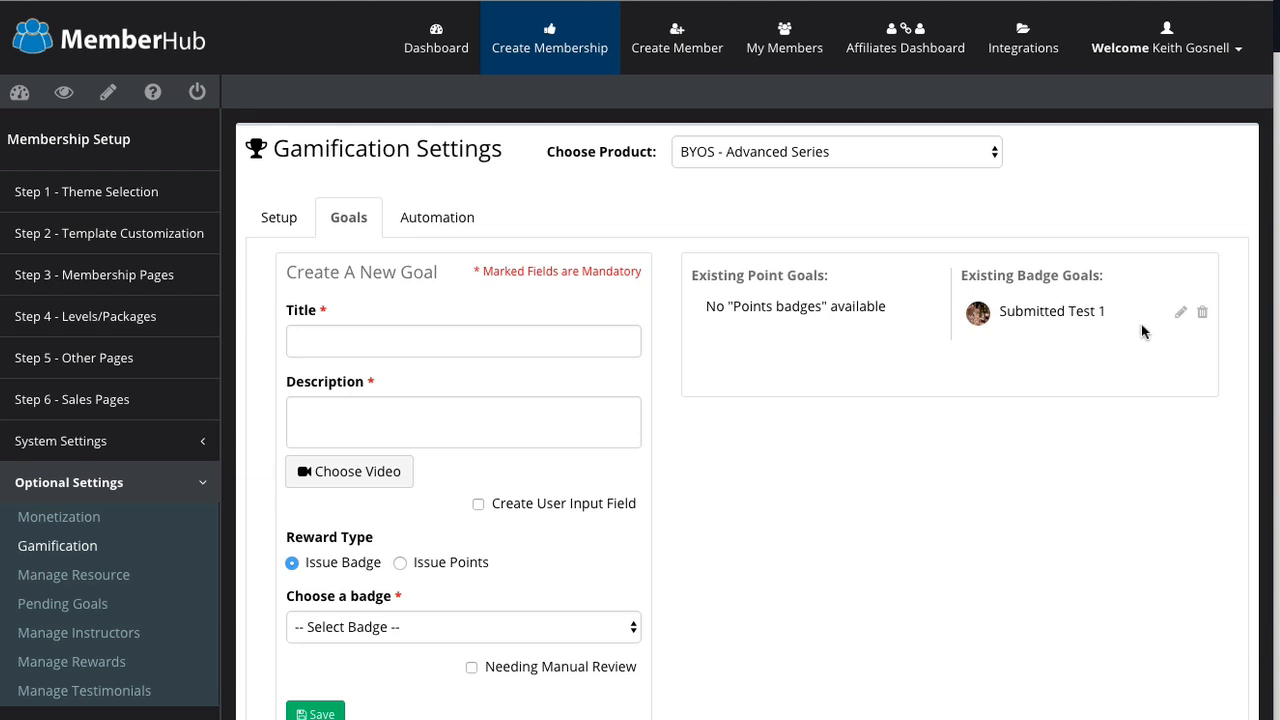
{"action": "left_click", "coordinate": [1180, 312]}
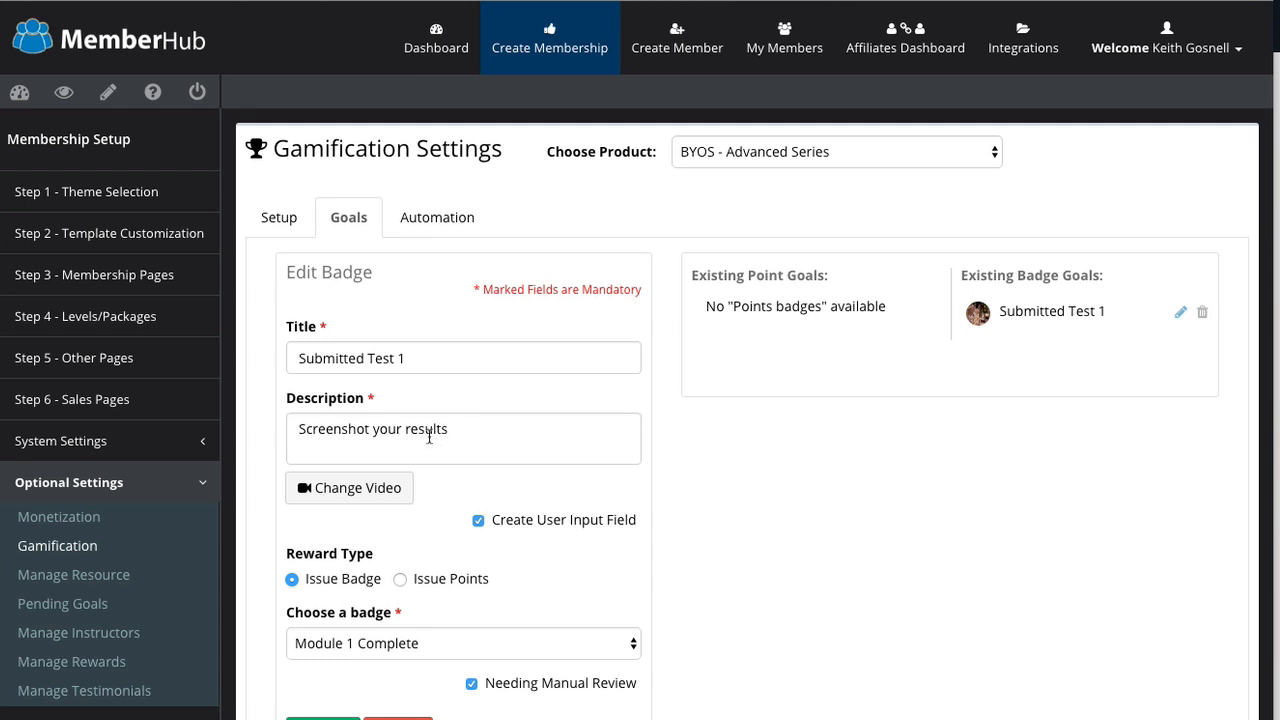
{"action": "left_click", "coordinate": [366, 489]}
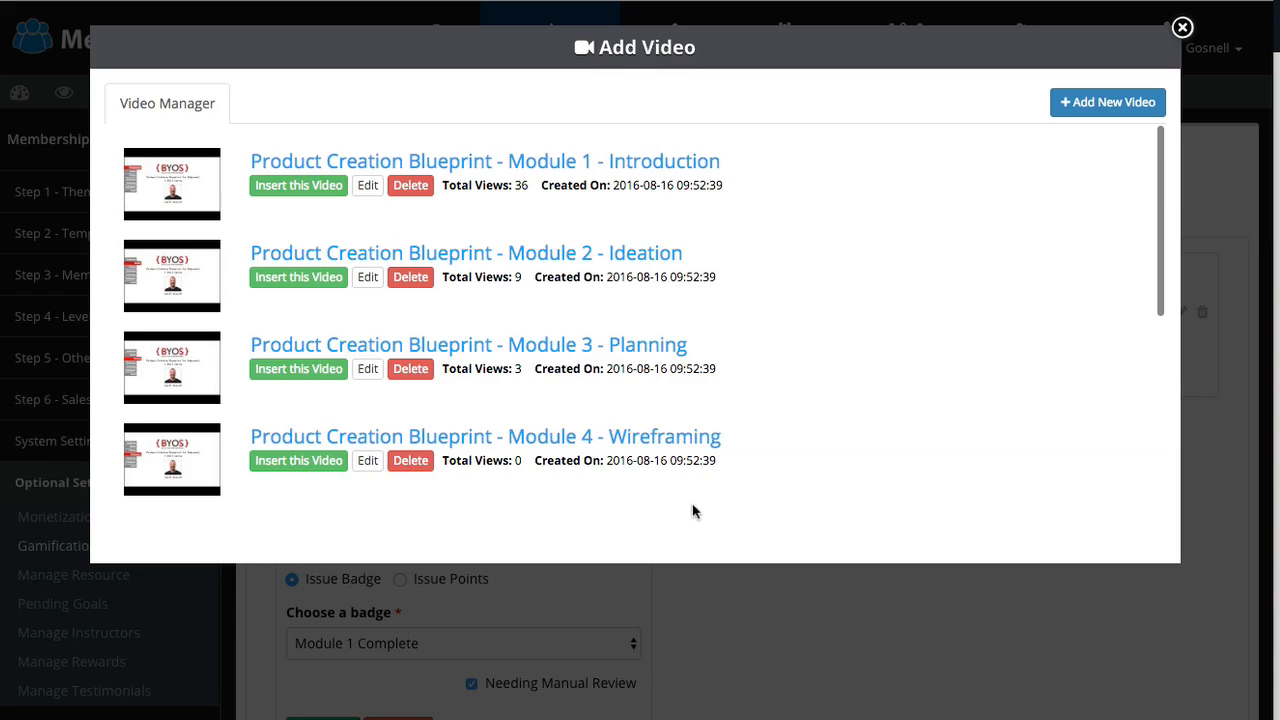
{"action": "left_click", "coordinate": [1182, 28]}
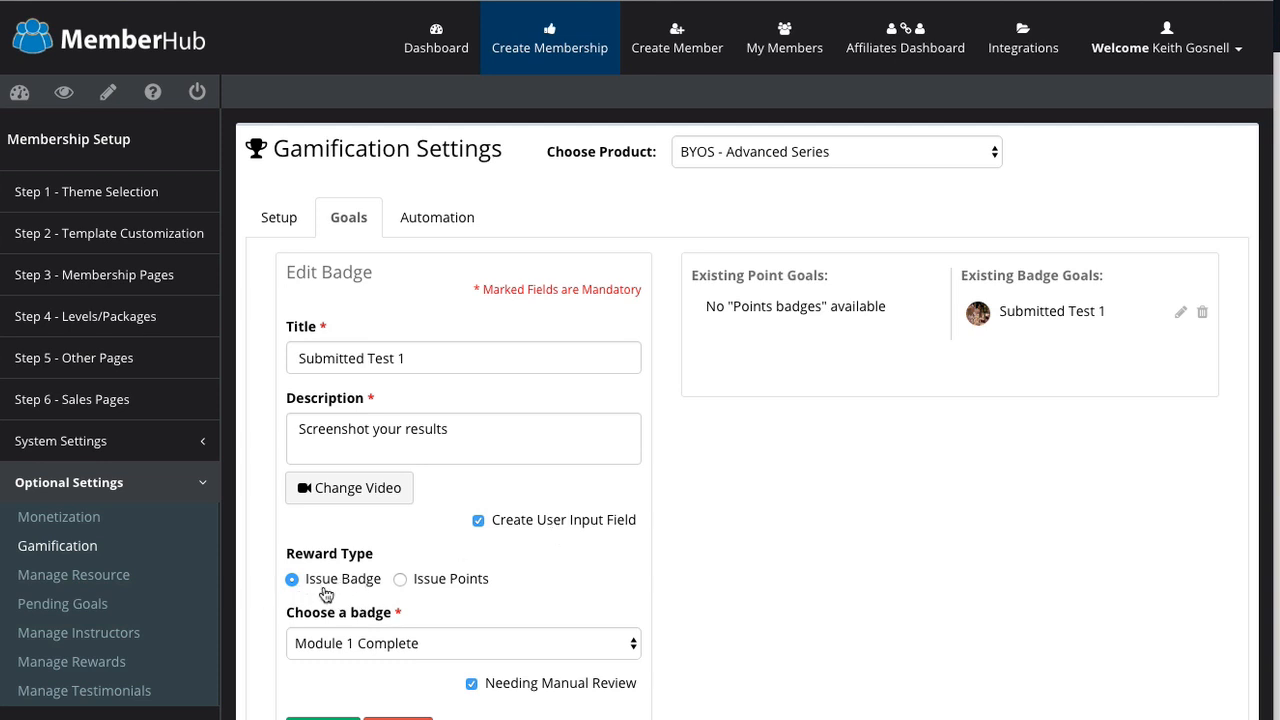
{"action": "left_click", "coordinate": [432, 641]}
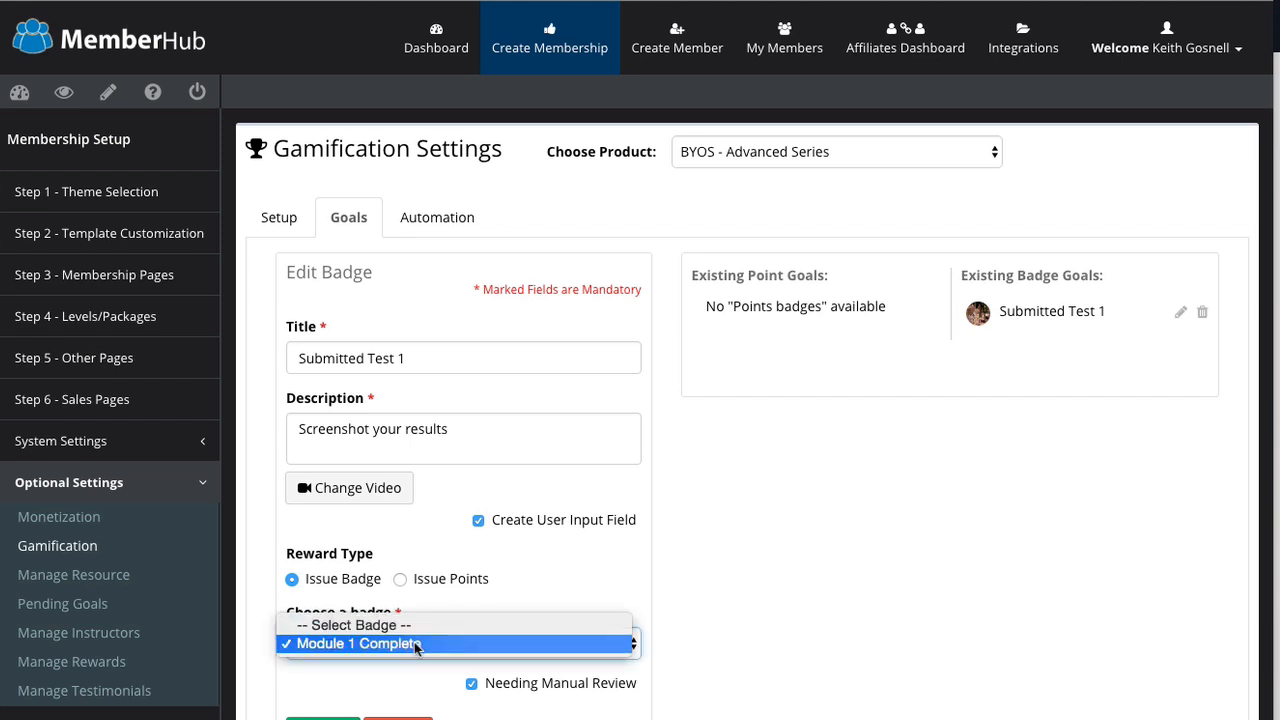
{"action": "left_click", "coordinate": [415, 645]}
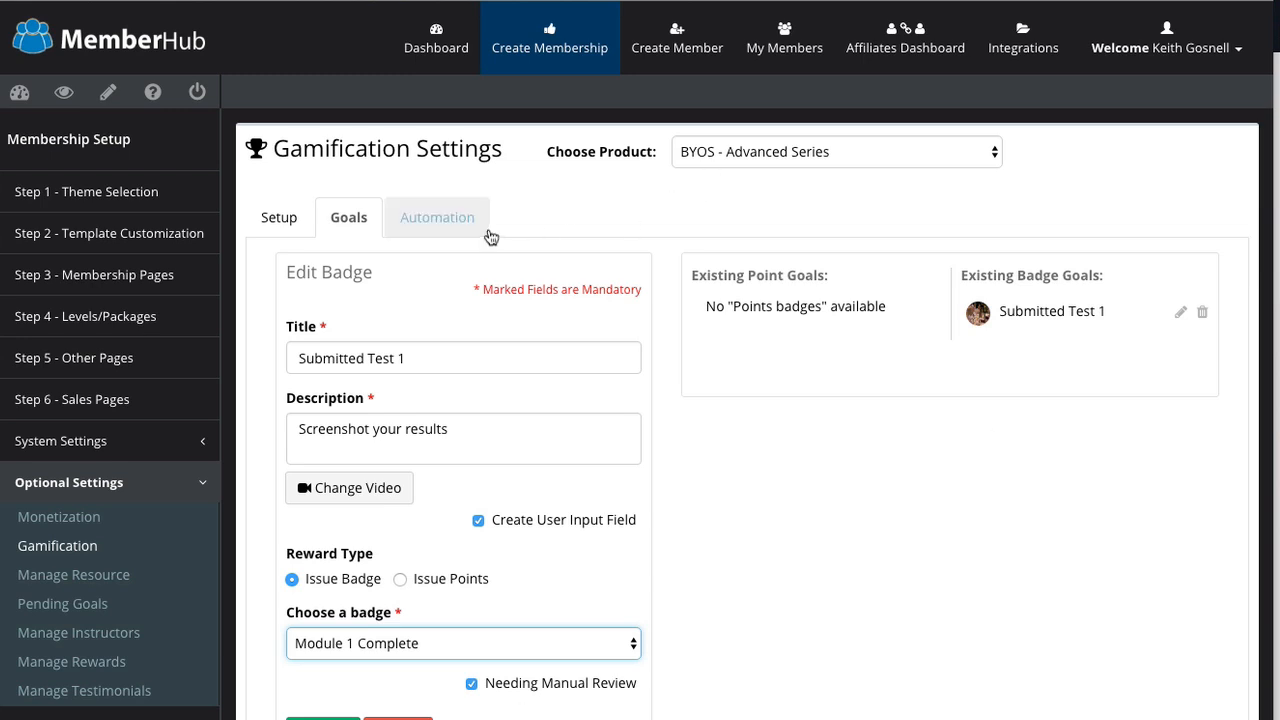
Step: Review the Automation settings, keeping BYOS - Advanced Series as the chosen product
{"action": "left_click", "coordinate": [458, 219]}
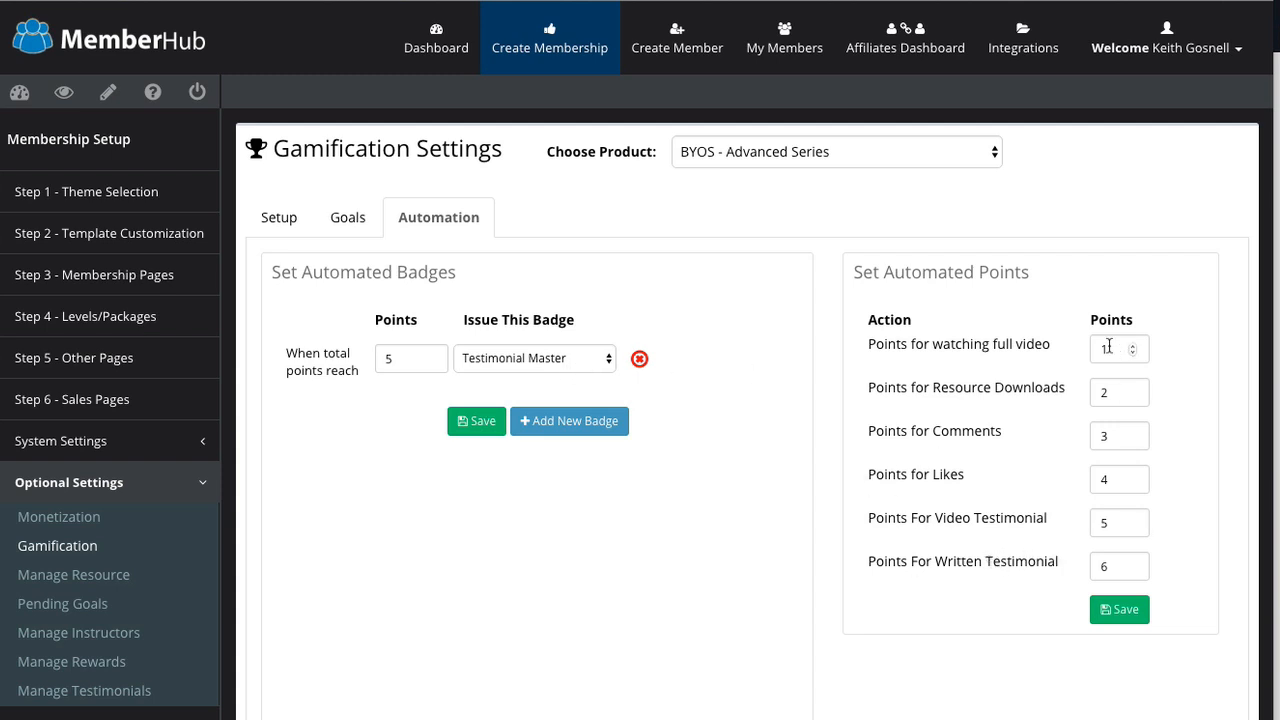
{"action": "left_click", "coordinate": [910, 160]}
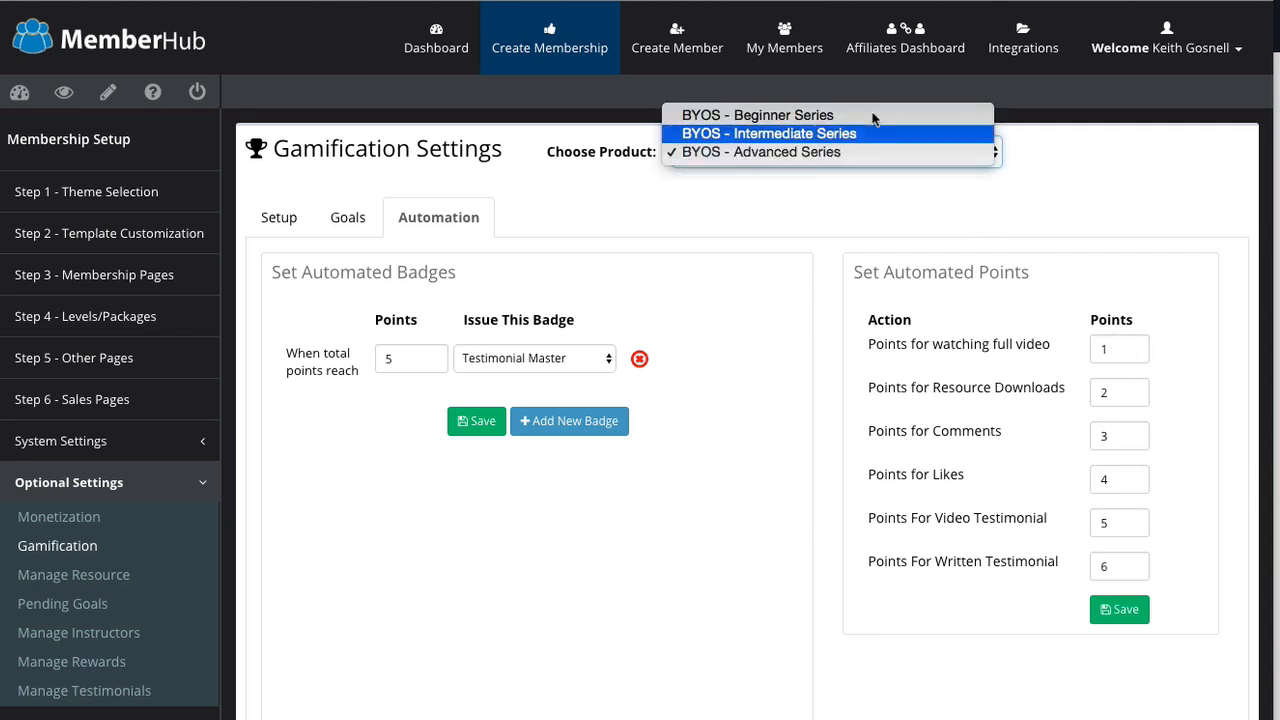
{"action": "left_click", "coordinate": [992, 199]}
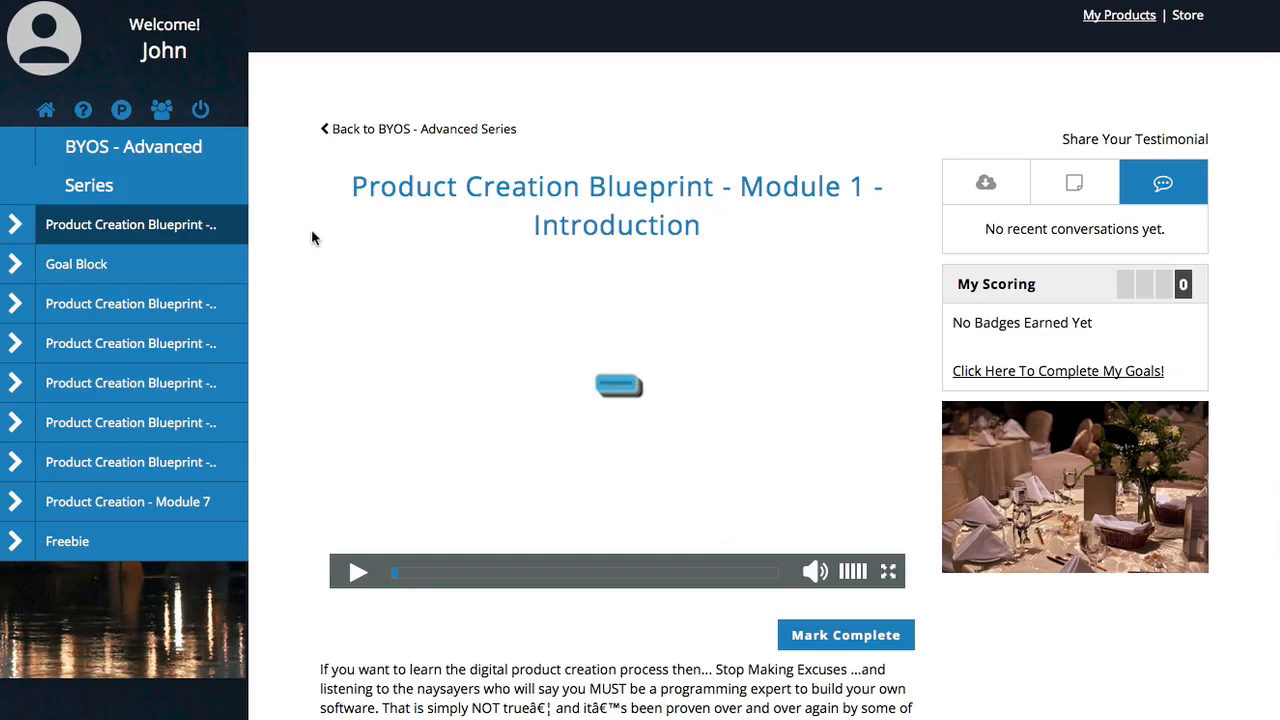
Step: Submit a written testimonial reading 'Your The Best!' from the lesson page
{"action": "left_click", "coordinate": [1155, 138]}
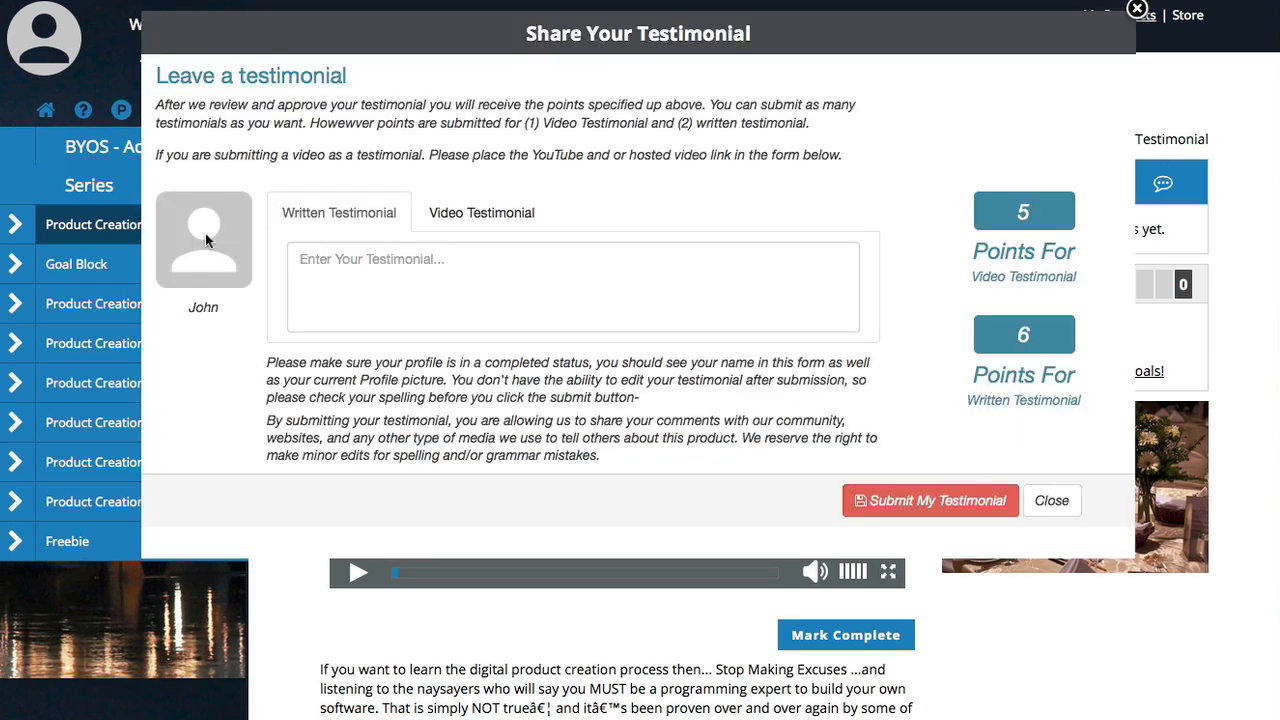
{"action": "left_click", "coordinate": [495, 214]}
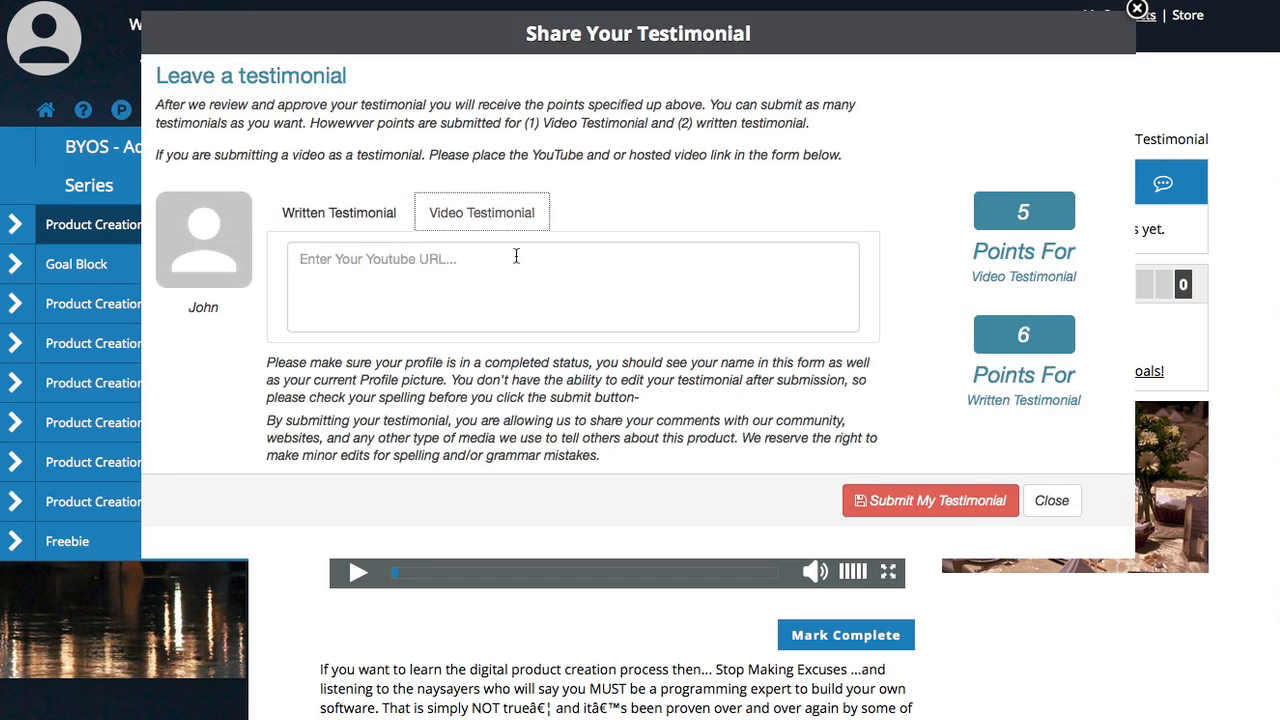
{"action": "left_click", "coordinate": [343, 210]}
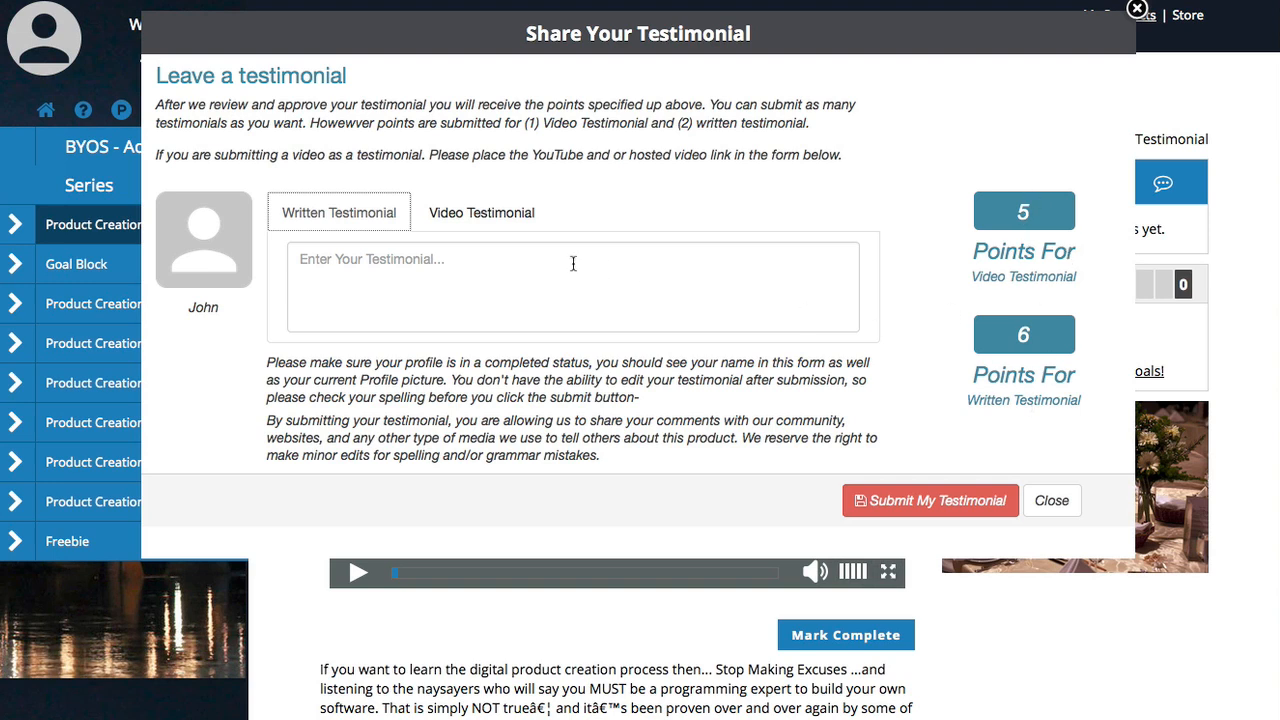
{"action": "left_click", "coordinate": [516, 256]}
{"action": "type", "text": "Your The Best!"}
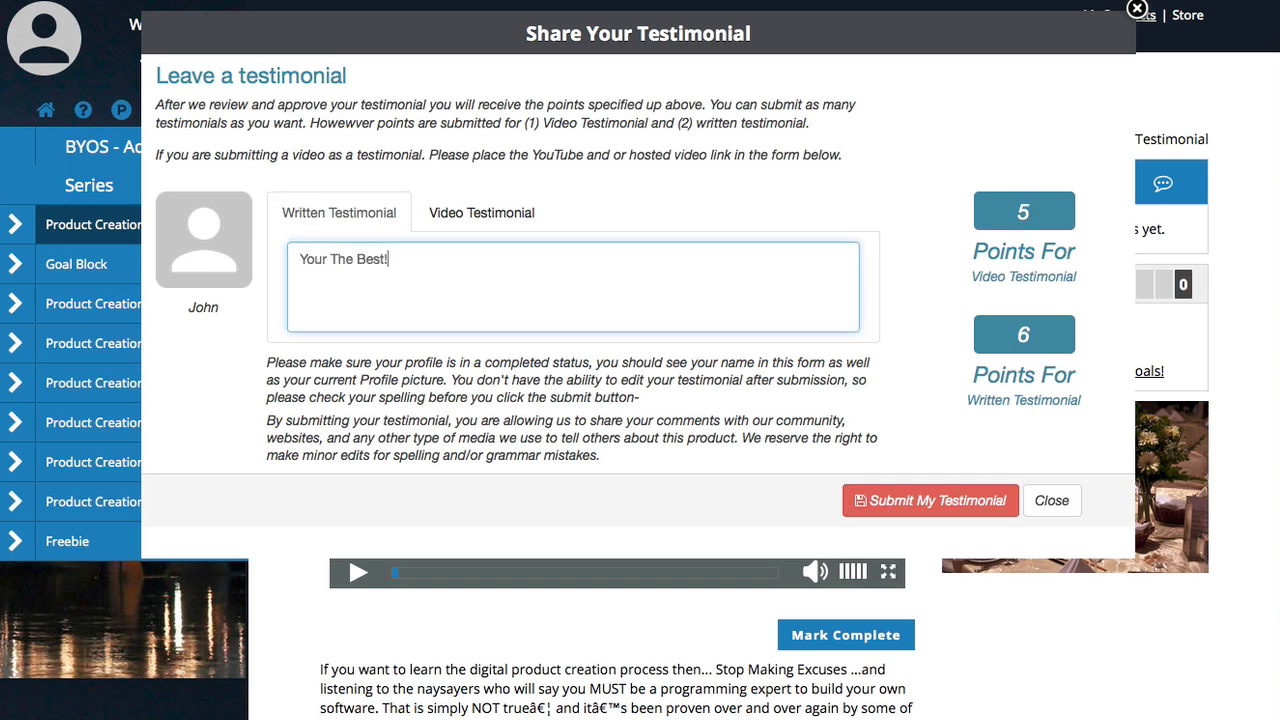
{"action": "left_click", "coordinate": [943, 503]}
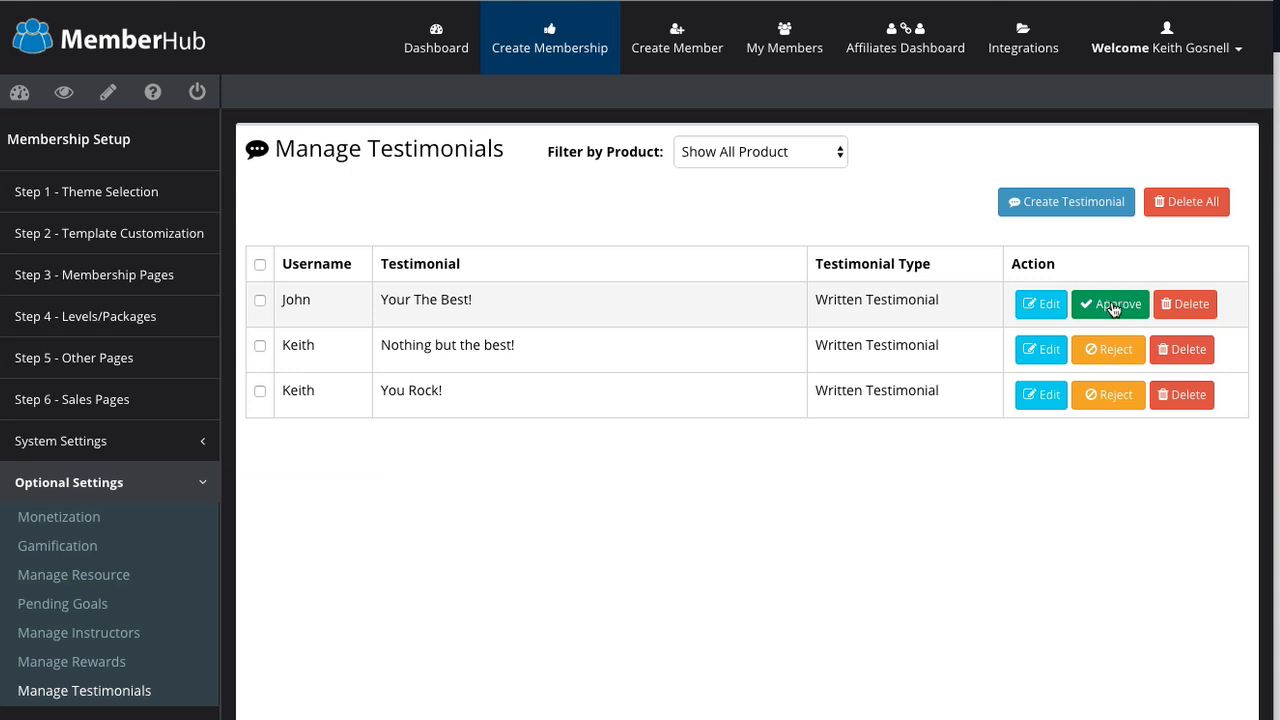
Step: Approve the new 'Your The Best!' written testimonial
{"action": "left_click", "coordinate": [1117, 304]}
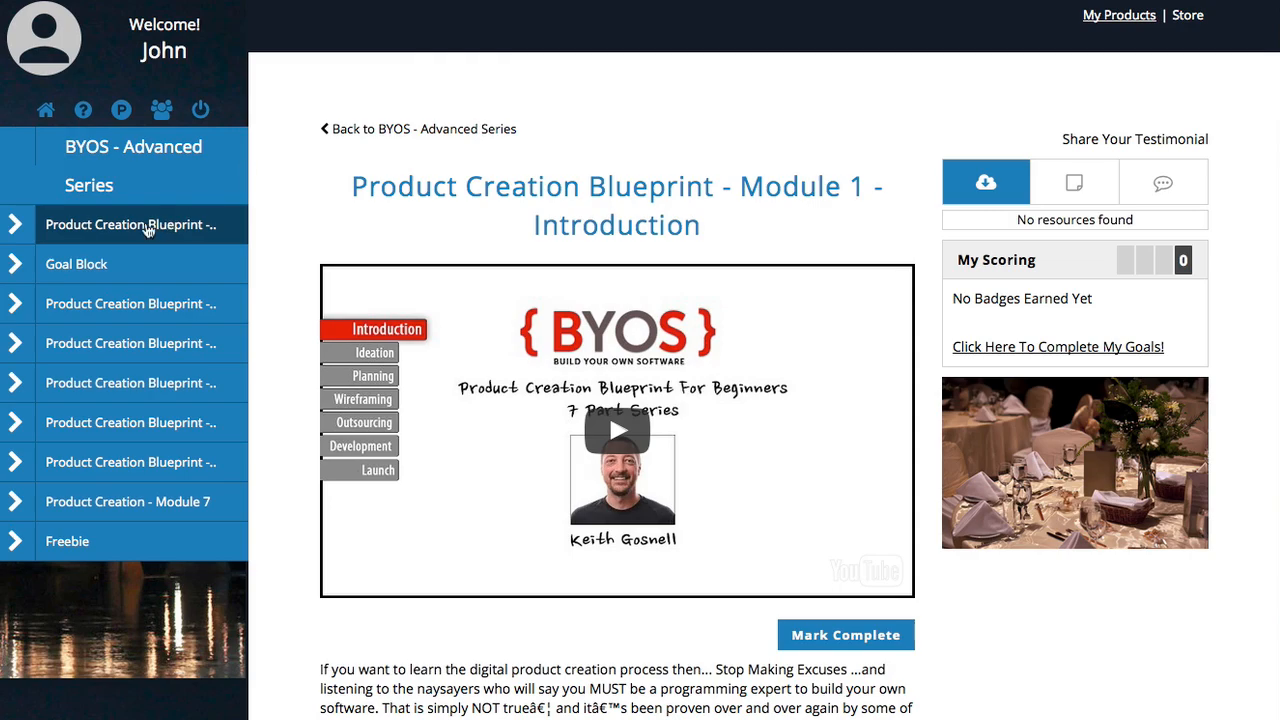
Step: Reload Module 1, browse its Notes, Discussions and Resources, and mark it Completed
{"action": "left_click", "coordinate": [149, 228]}
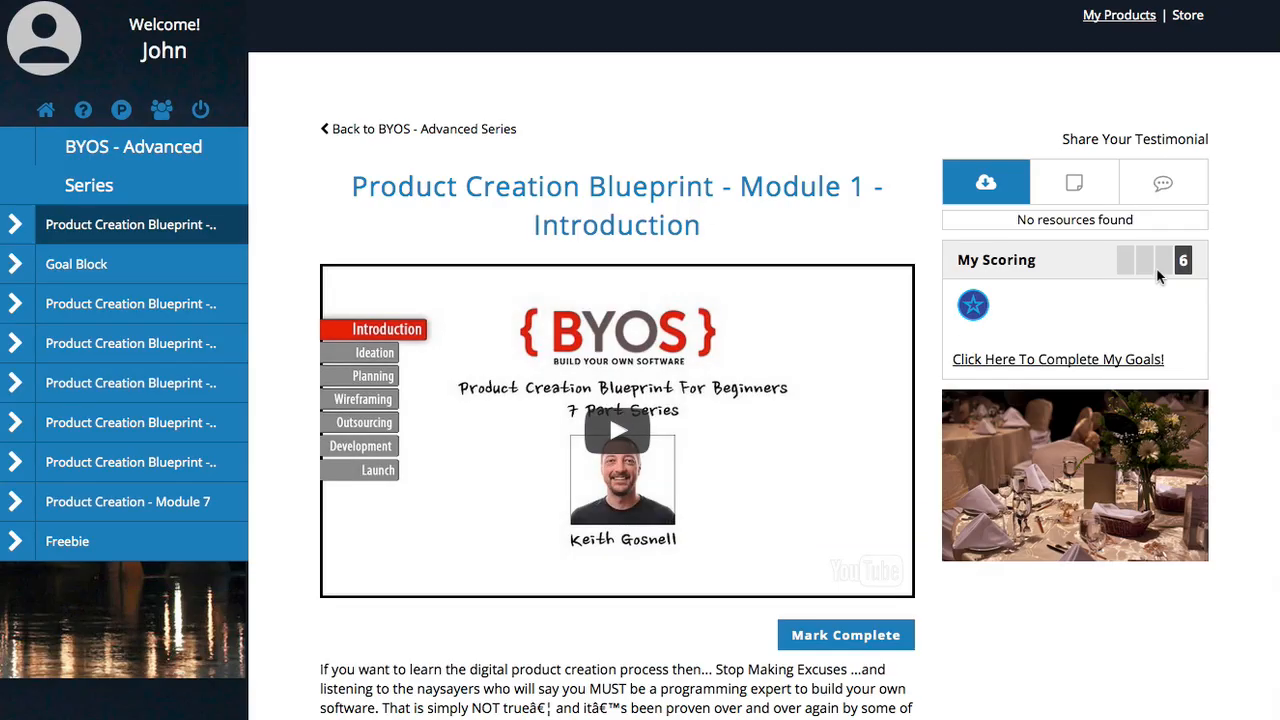
{"action": "mouse_move", "coordinate": [975, 313]}
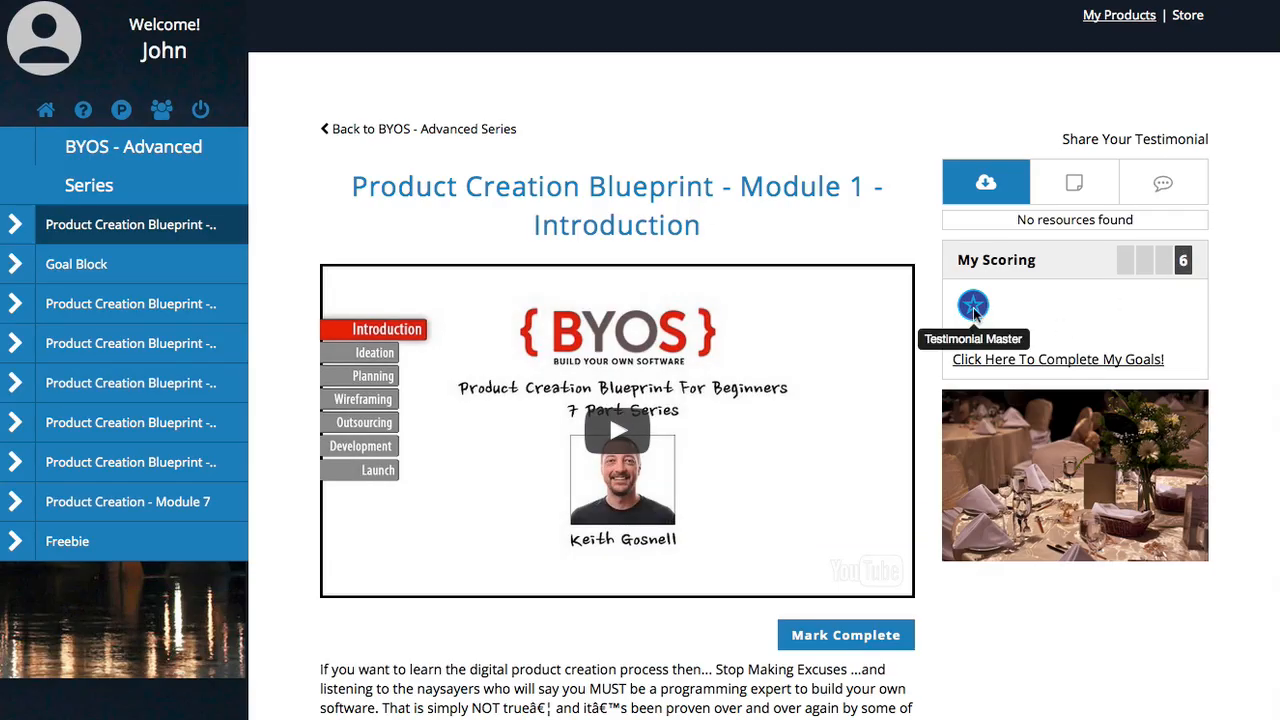
{"action": "mouse_move", "coordinate": [1277, 375]}
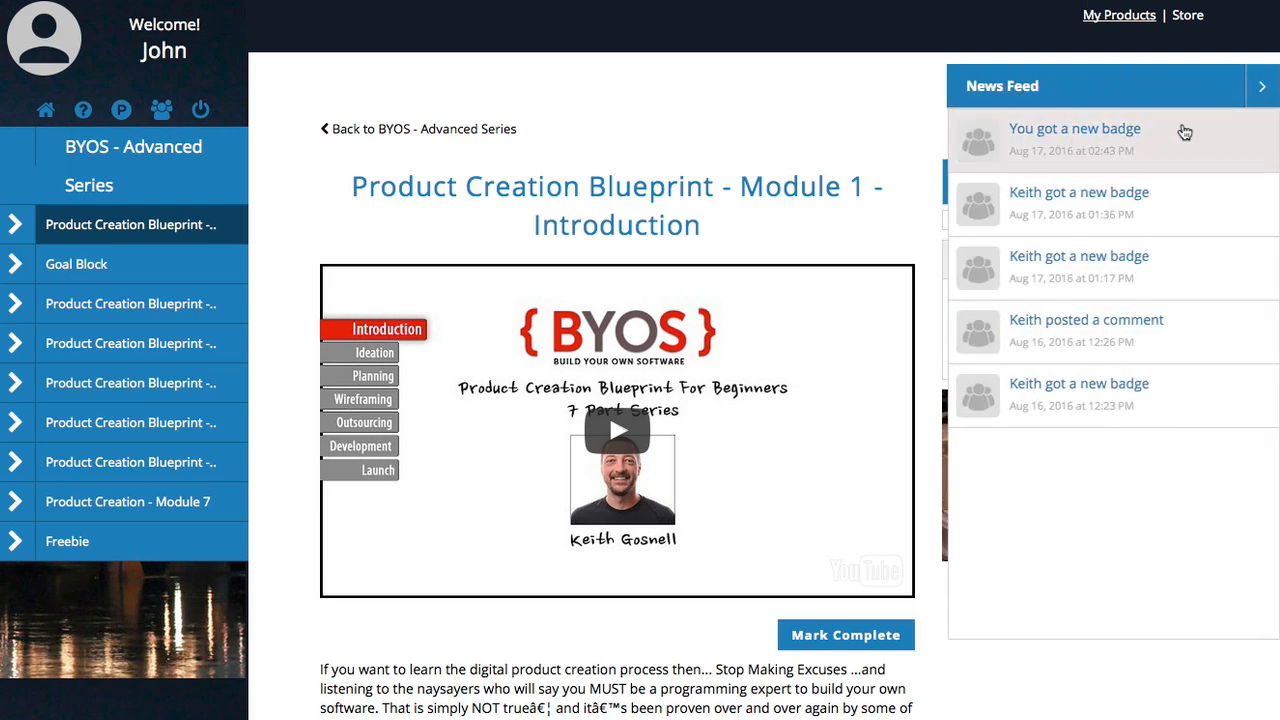
{"action": "left_click", "coordinate": [1263, 86]}
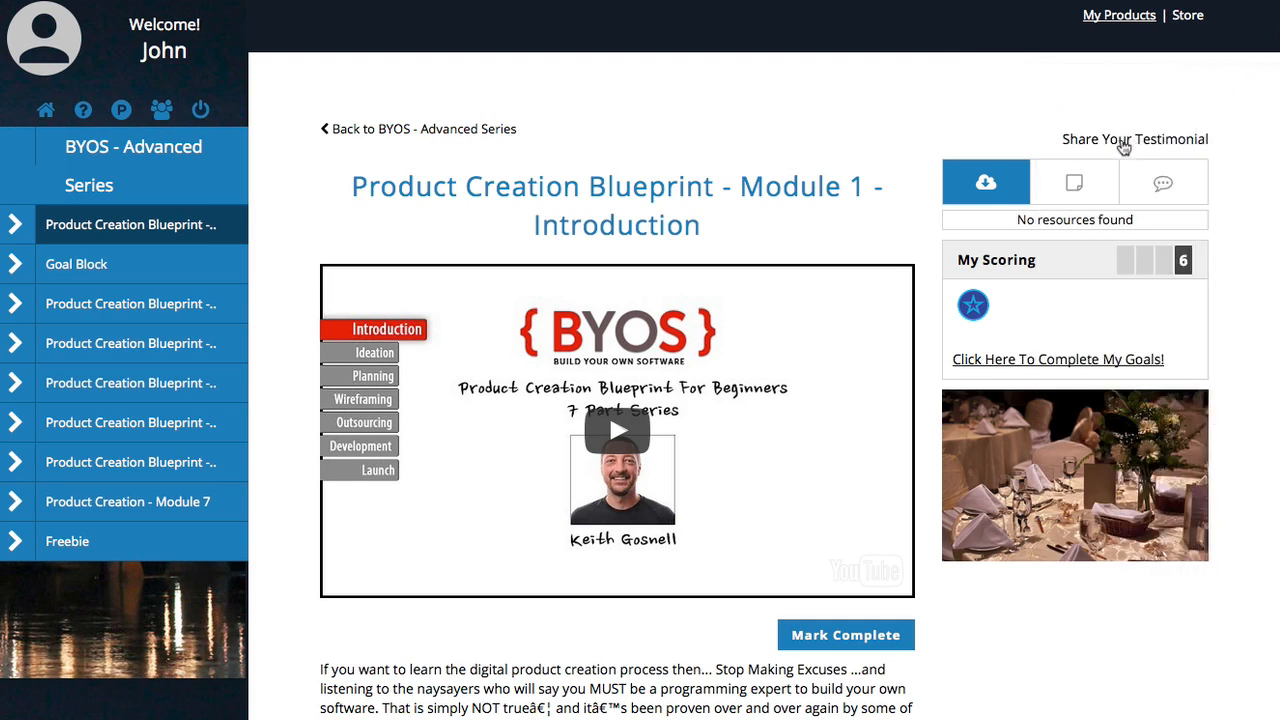
{"action": "left_click", "coordinate": [1073, 187]}
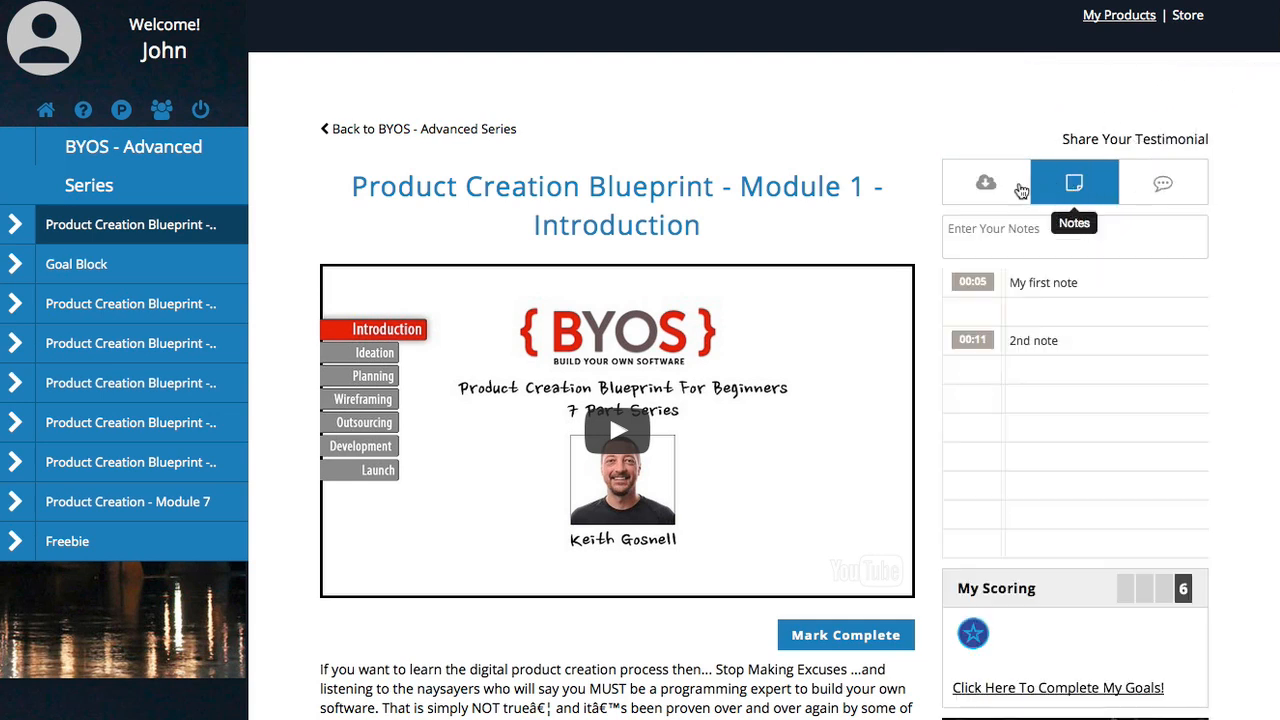
{"action": "left_click", "coordinate": [1160, 190]}
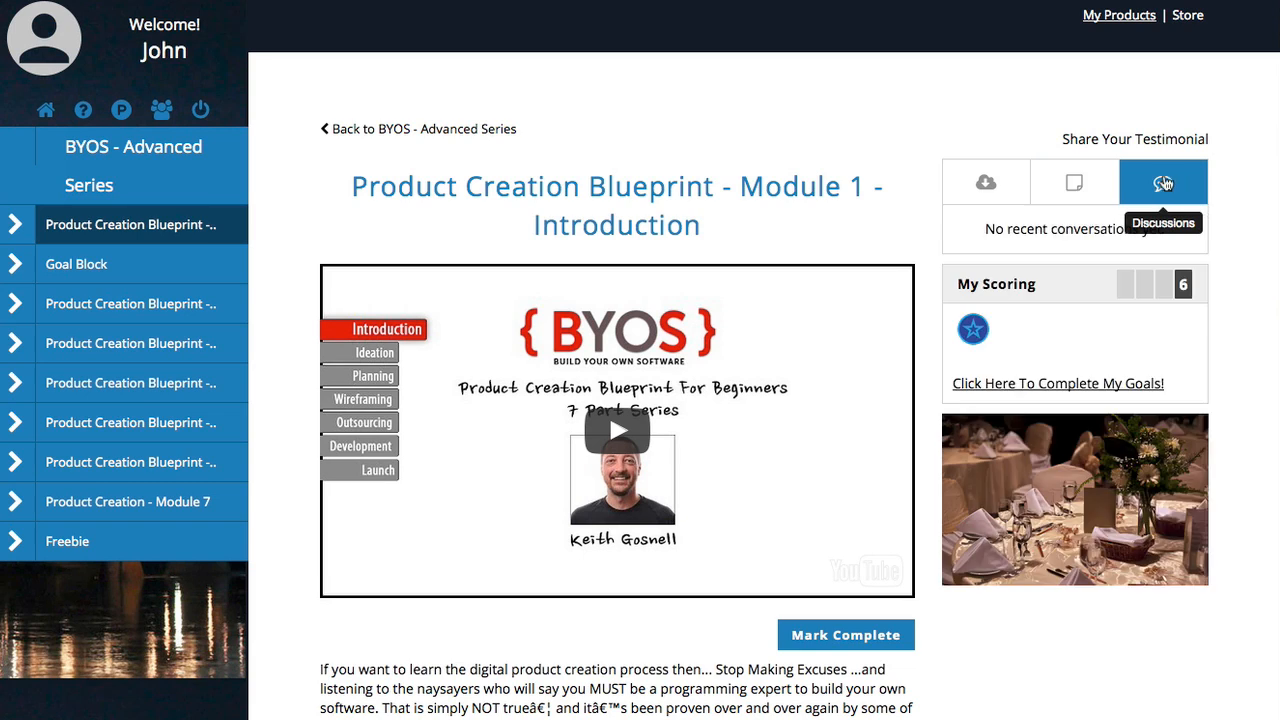
{"action": "left_click", "coordinate": [987, 188]}
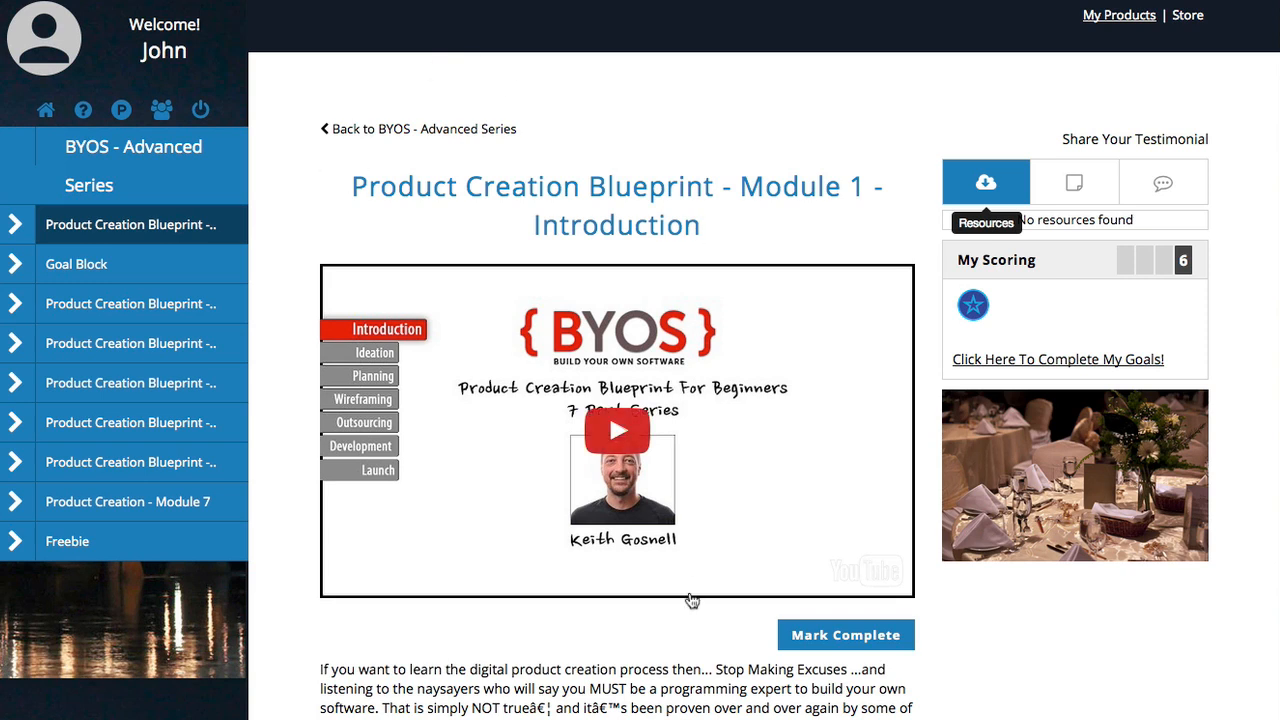
{"action": "left_click", "coordinate": [852, 640]}
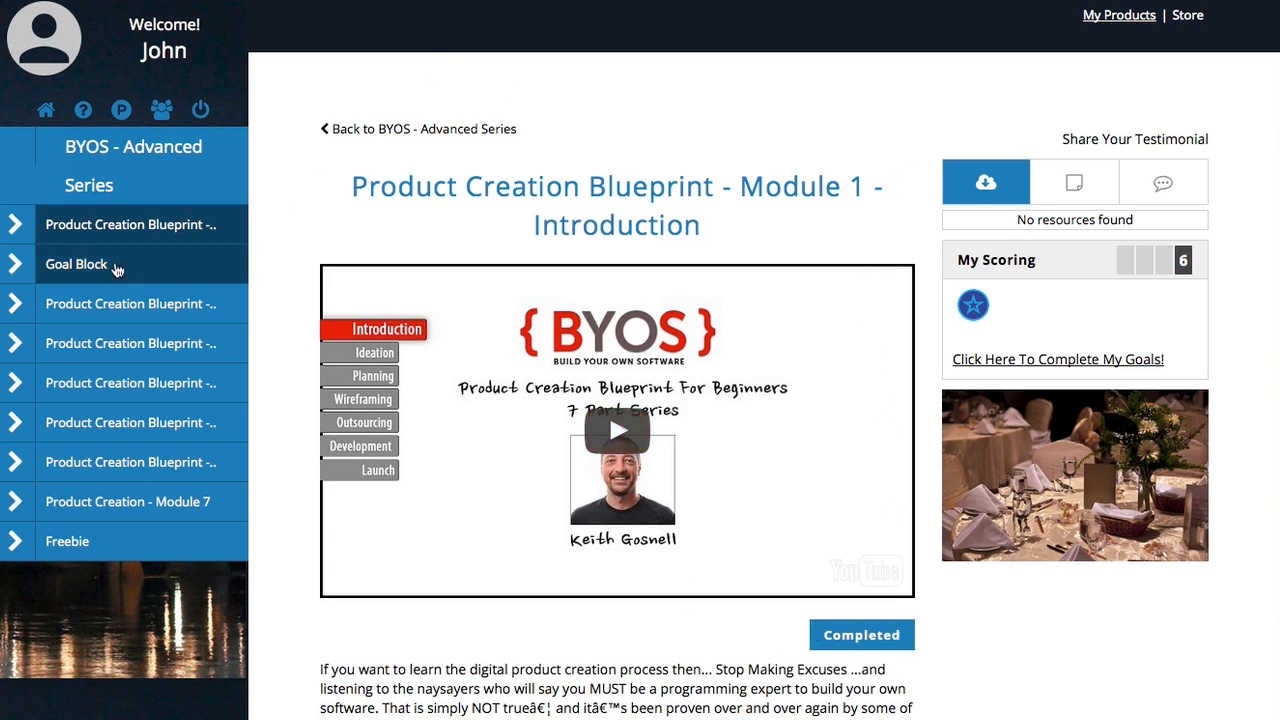
Step: Answer the Goal Block lesson's response box with 'test' and submit it for review
{"action": "left_click", "coordinate": [116, 266]}
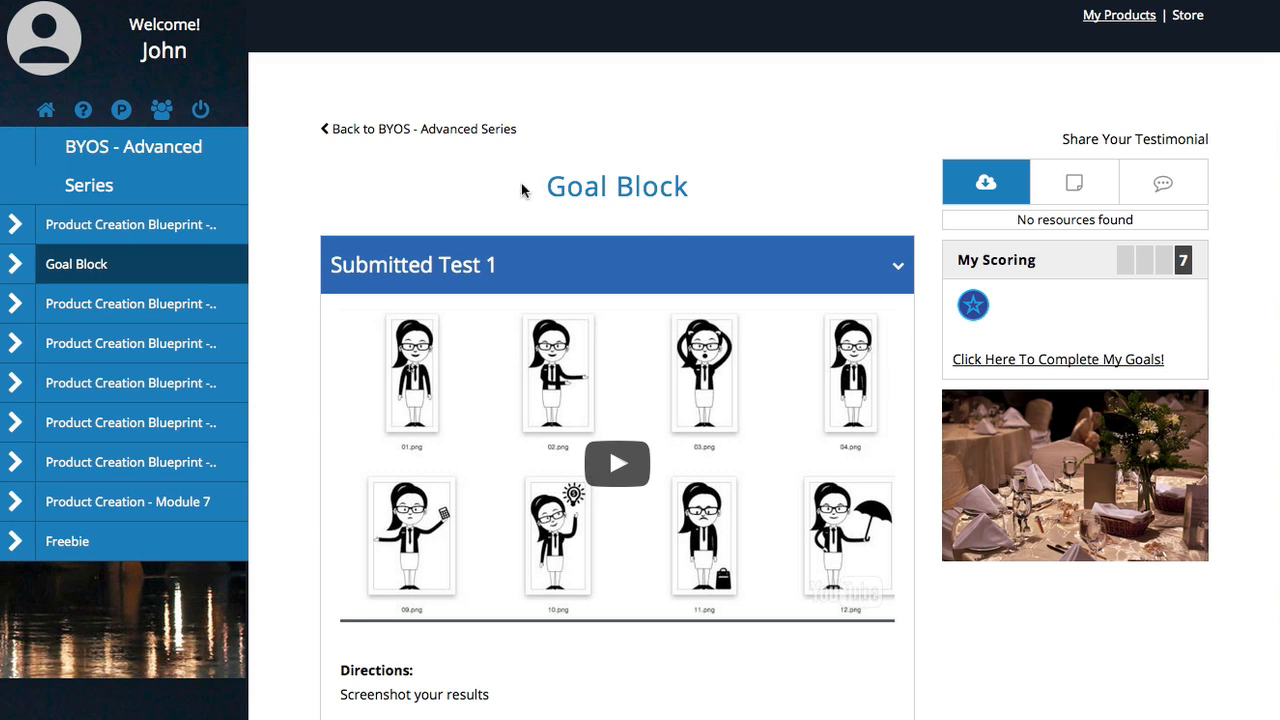
{"action": "scroll", "coordinate": [369, 220], "scroll_direction": "down", "scroll_amount": 2}
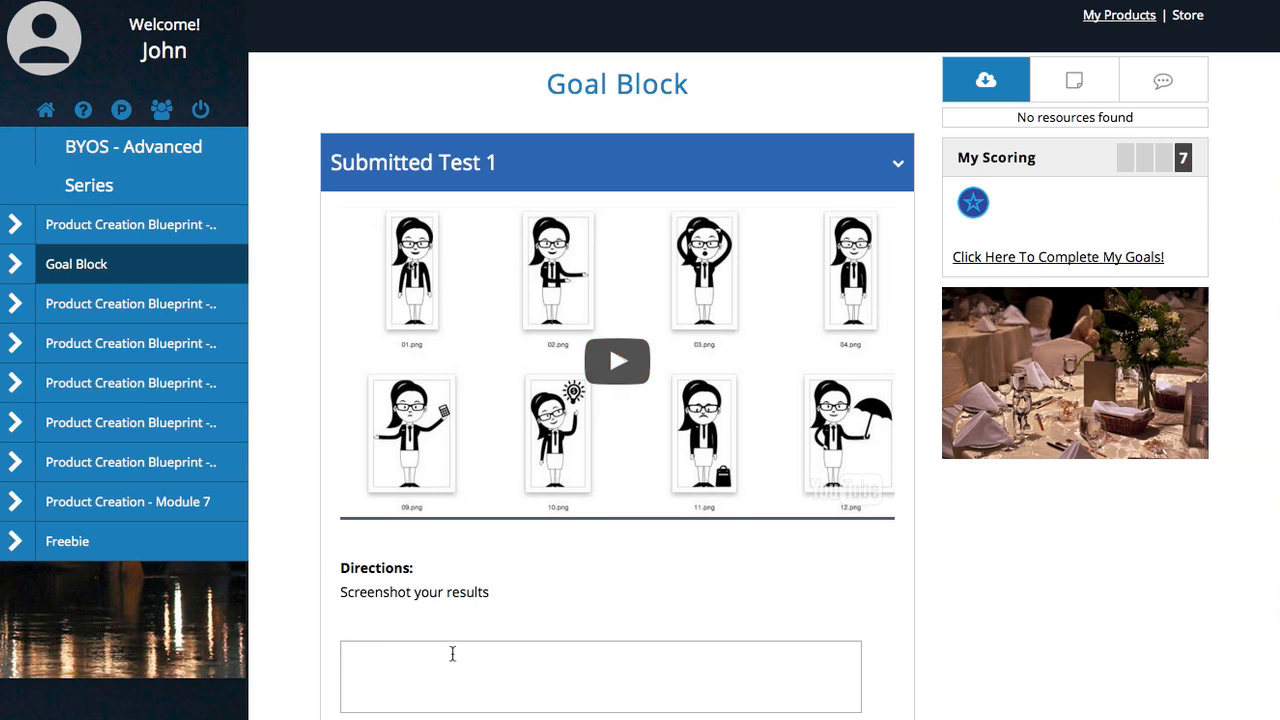
{"action": "left_click", "coordinate": [607, 710]}
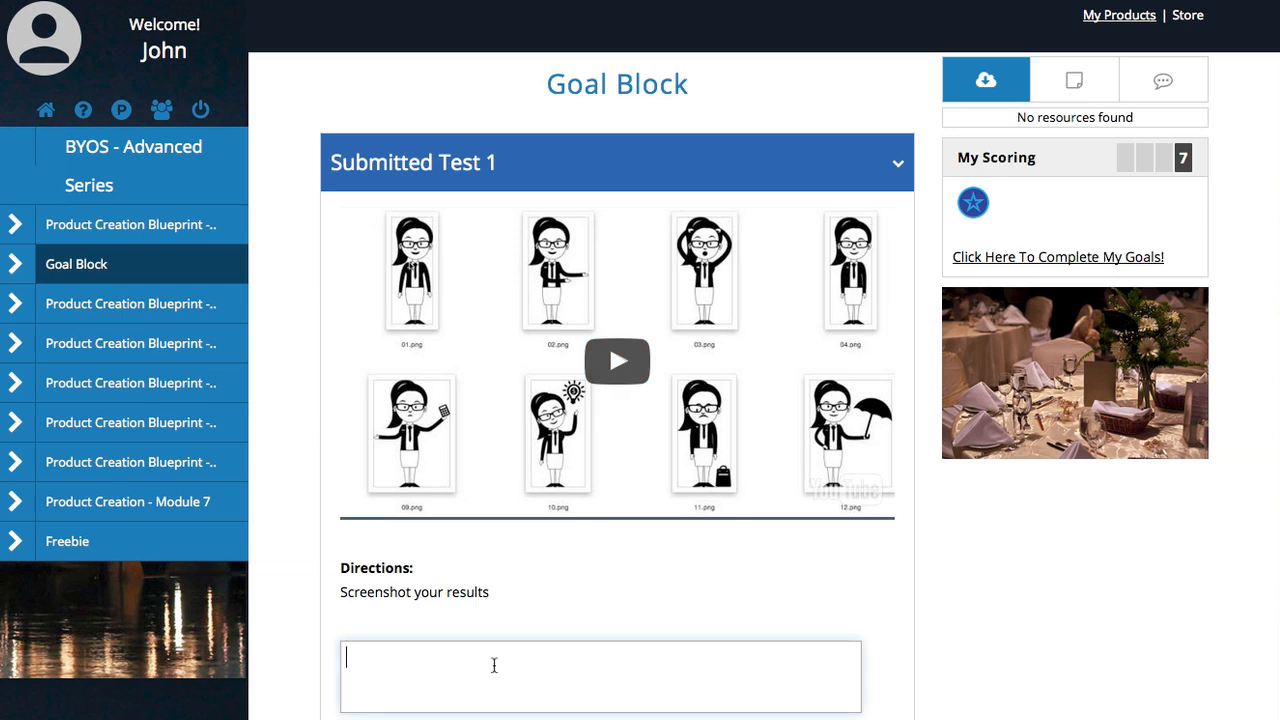
{"action": "type", "text": "test"}
{"action": "key", "text": "Tab"}
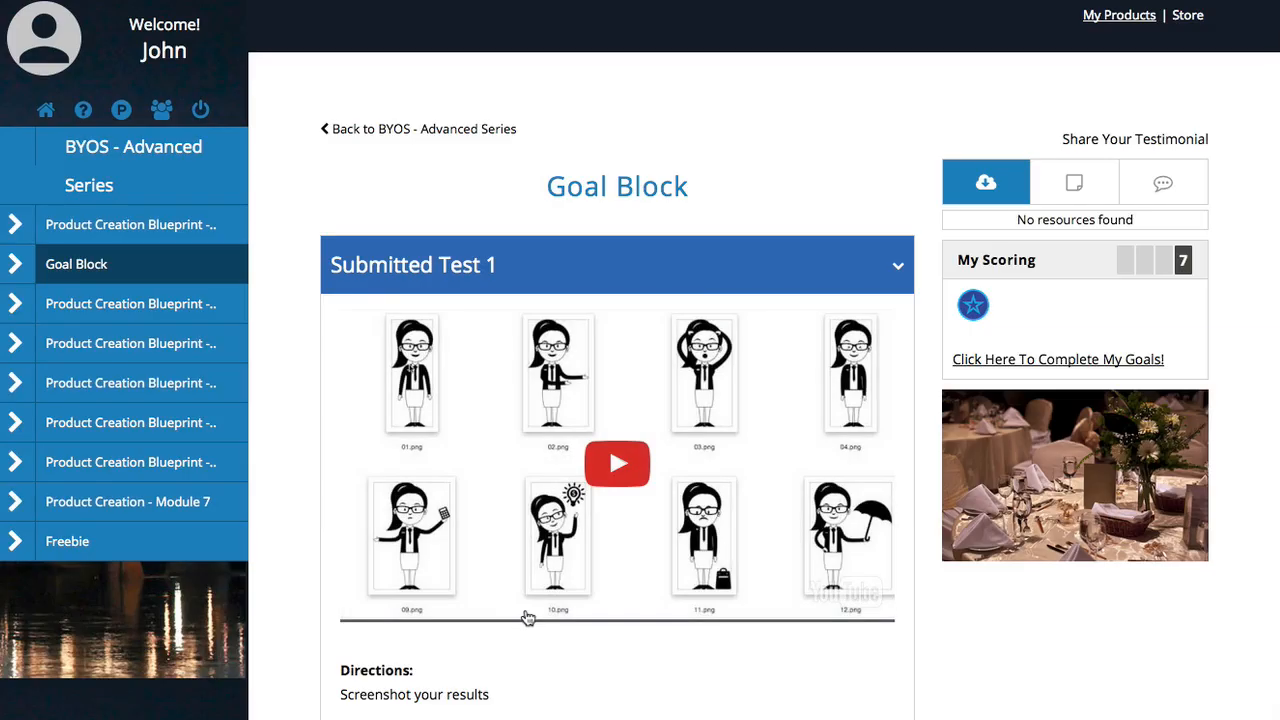
{"action": "scroll", "coordinate": [527, 626], "scroll_direction": "down", "scroll_amount": 1}
{"action": "scroll", "coordinate": [527, 626], "scroll_direction": "down", "scroll_amount": 2}
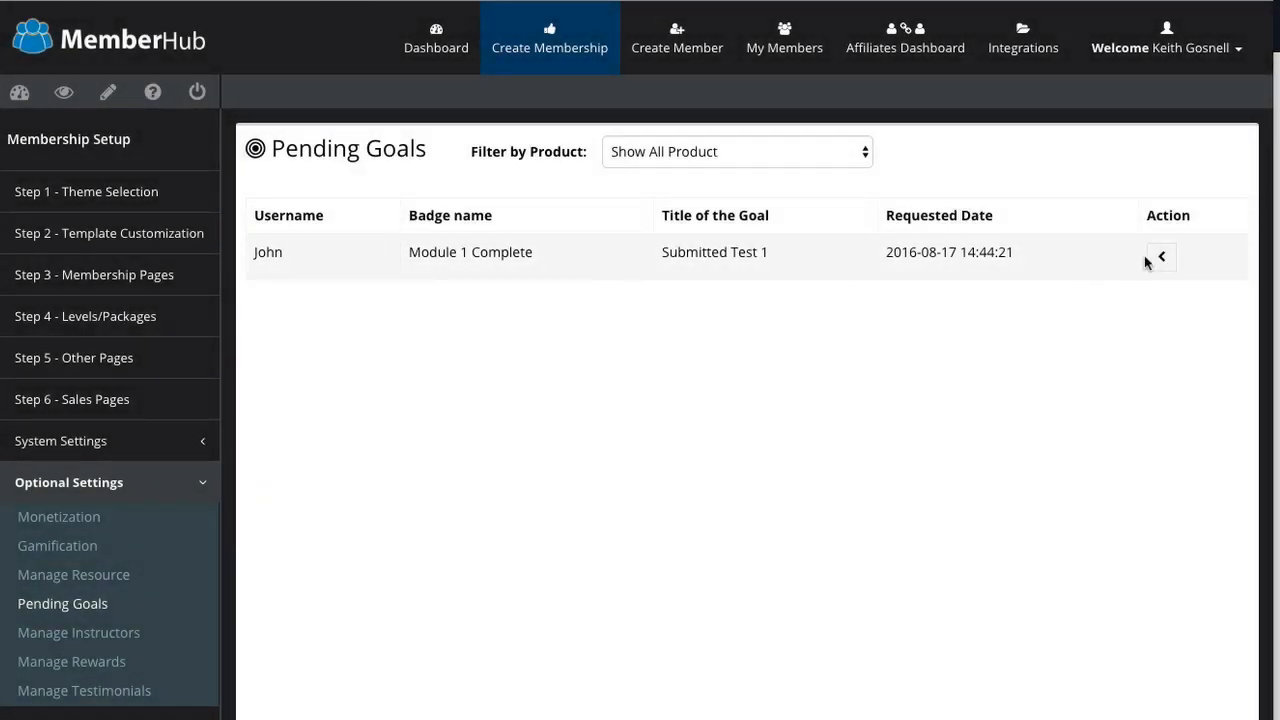
Step: Approve the pending Module 1 Complete badge and confirm it on the member's lesson page
{"action": "left_click", "coordinate": [1158, 260]}
{"action": "left_click", "coordinate": [1078, 354]}
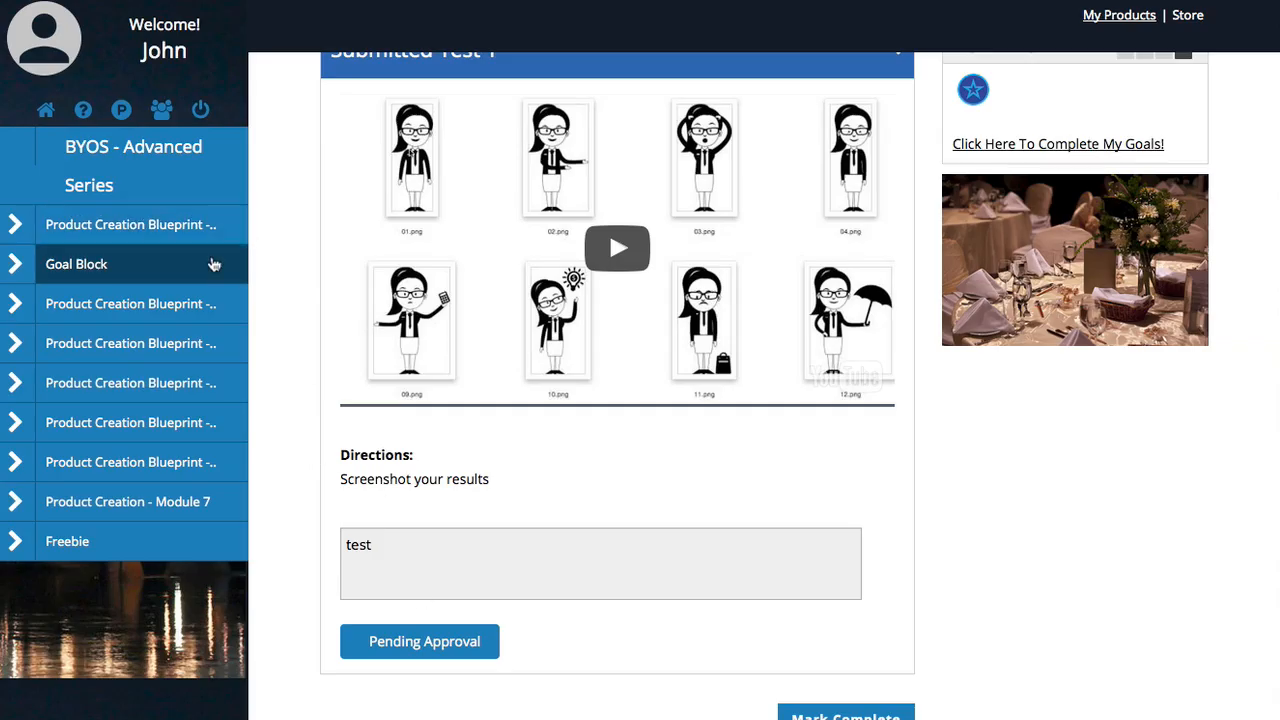
{"action": "left_click", "coordinate": [174, 337]}
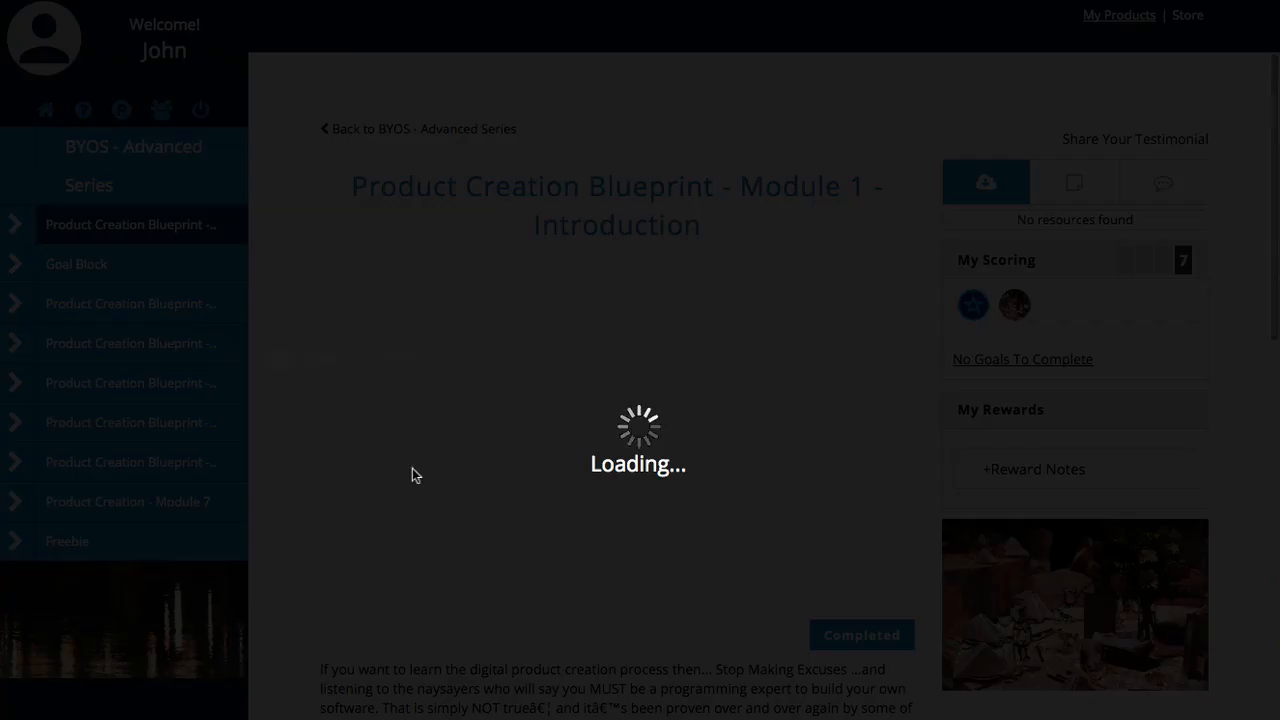
{"action": "mouse_move", "coordinate": [1014, 305]}
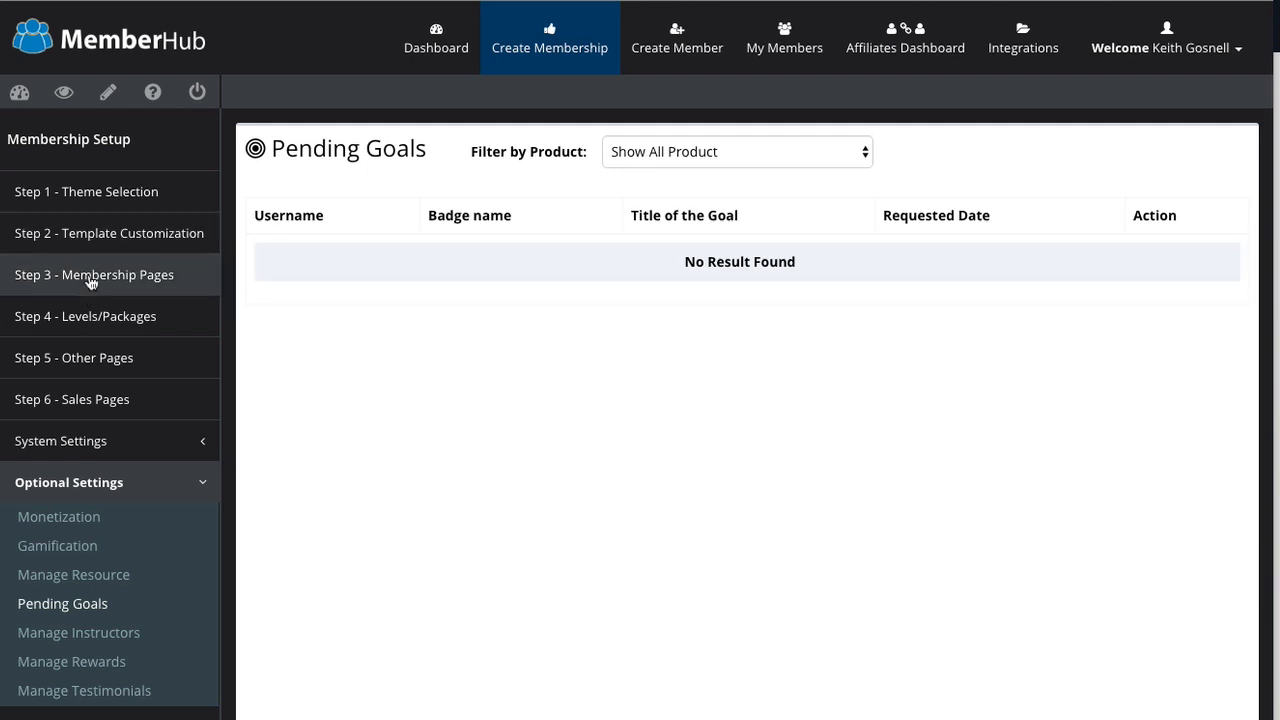
{"action": "left_click", "coordinate": [90, 283]}
Step: Add a new content module, Your Title, to the first BYOS course
{"action": "scroll", "coordinate": [568, 521], "scroll_direction": "down", "scroll_amount": 5}
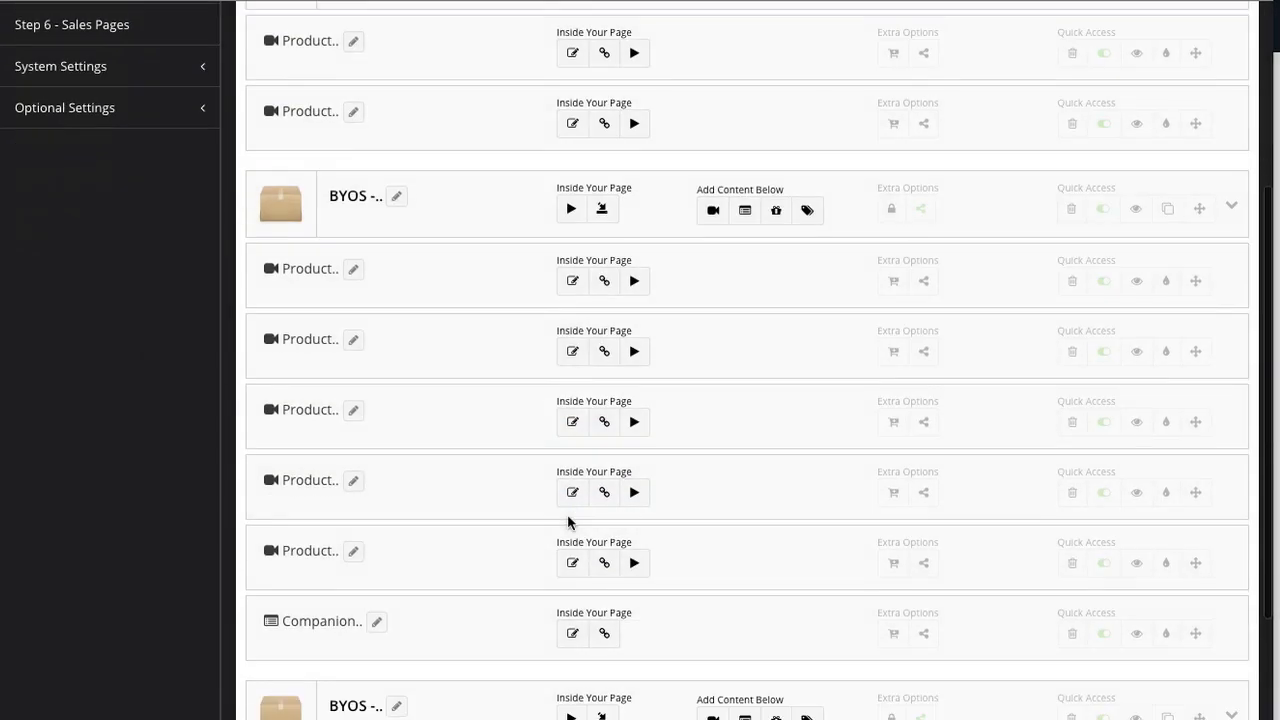
{"action": "scroll", "coordinate": [568, 521], "scroll_direction": "up", "scroll_amount": 2}
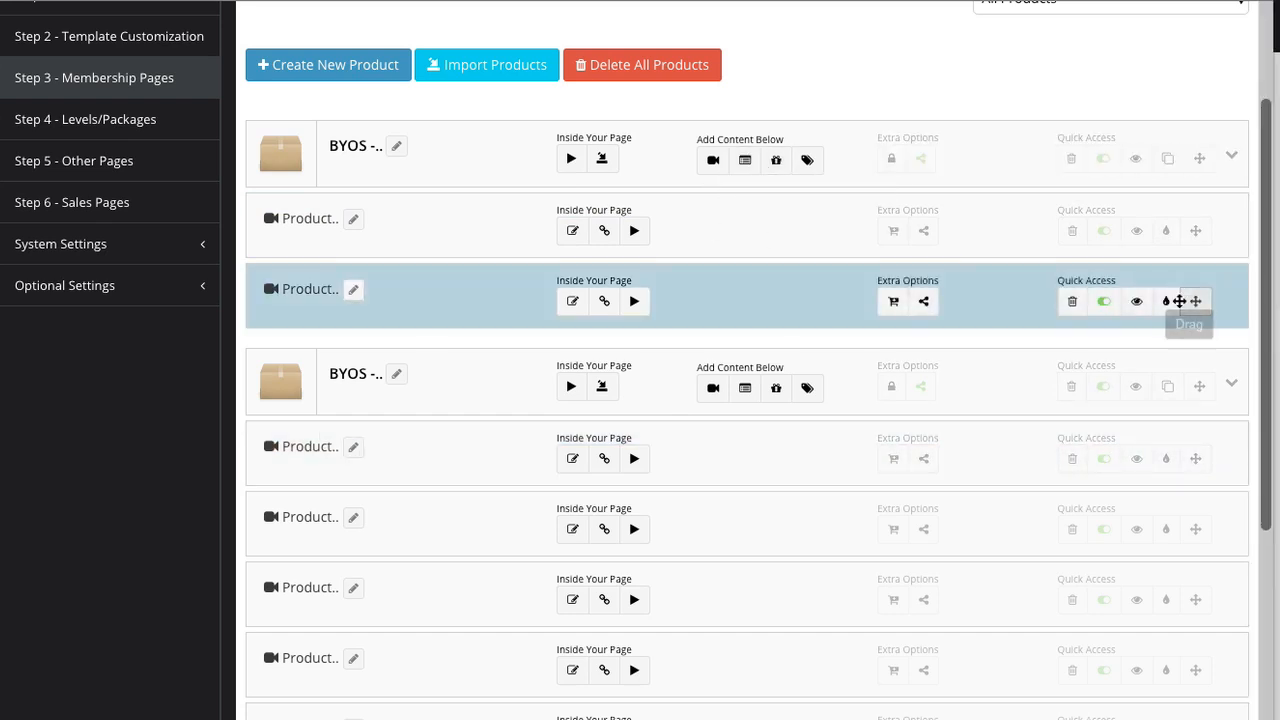
{"action": "mouse_move", "coordinate": [1189, 303]}
{"action": "left_mouse_down"}
{"action": "mouse_move", "coordinate": [1200, 240]}
{"action": "mouse_move", "coordinate": [1188, 308]}
{"action": "mouse_move", "coordinate": [1186, 237]}
{"action": "mouse_move", "coordinate": [1192, 305]}
{"action": "left_mouse_up"}
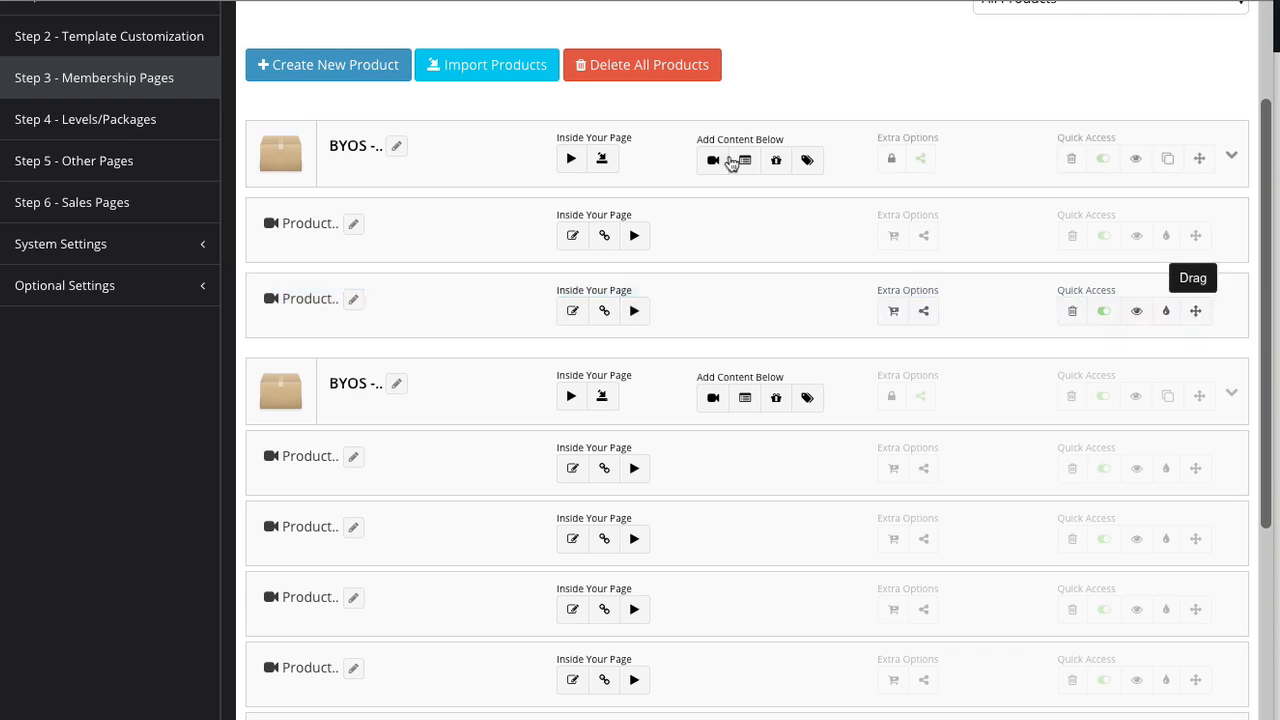
{"action": "scroll", "coordinate": [744, 165], "scroll_direction": "up", "scroll_amount": 1}
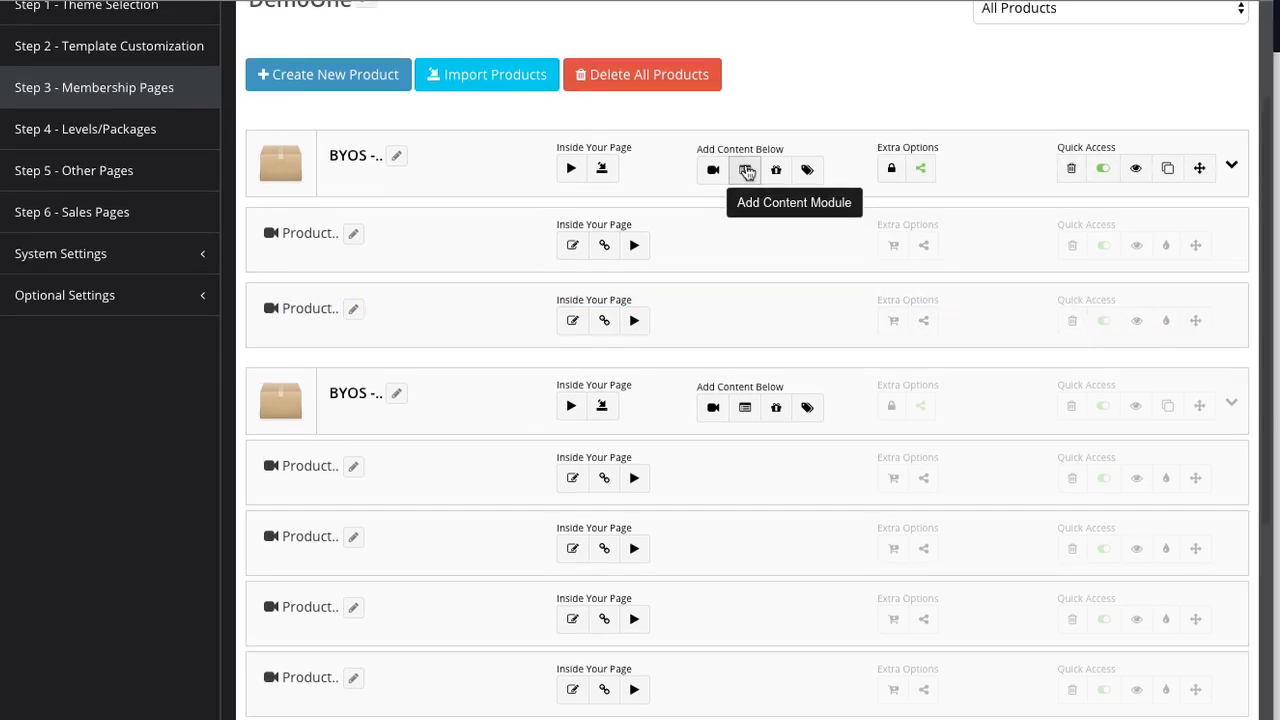
{"action": "left_click", "coordinate": [746, 171]}
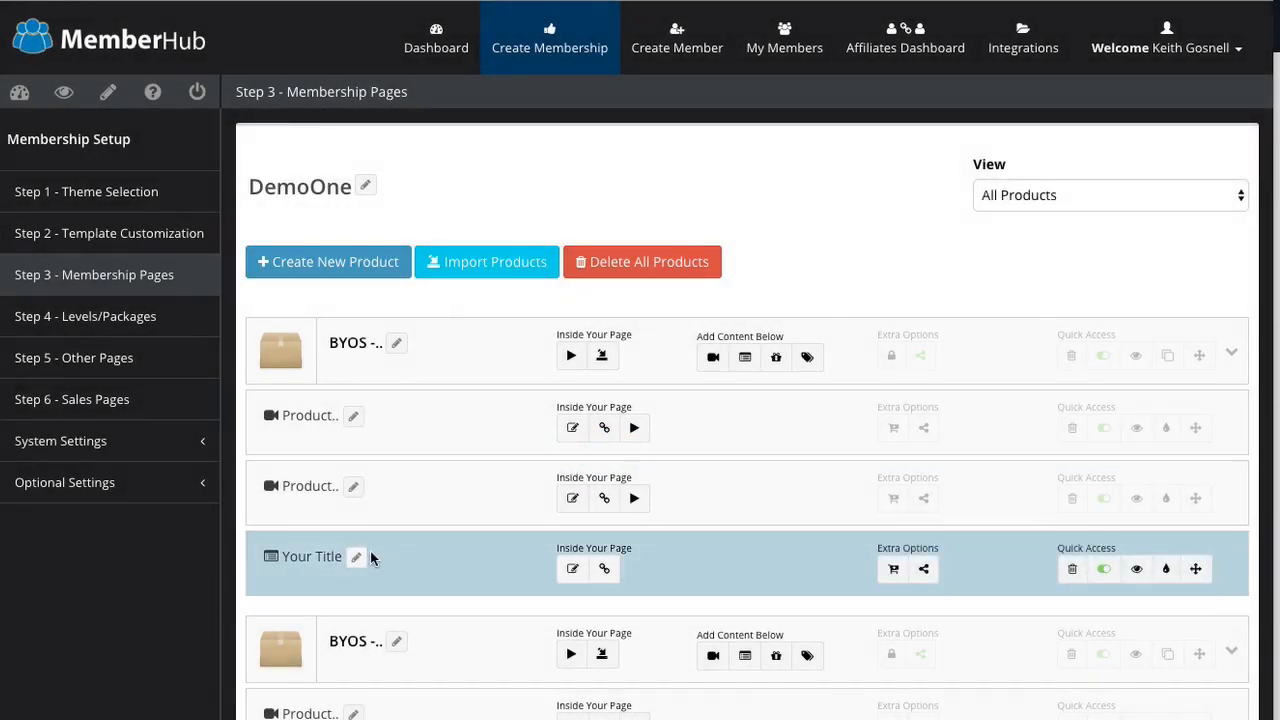
Step: Open the Your Title module's empty long-description editor
{"action": "left_click", "coordinate": [356, 558]}
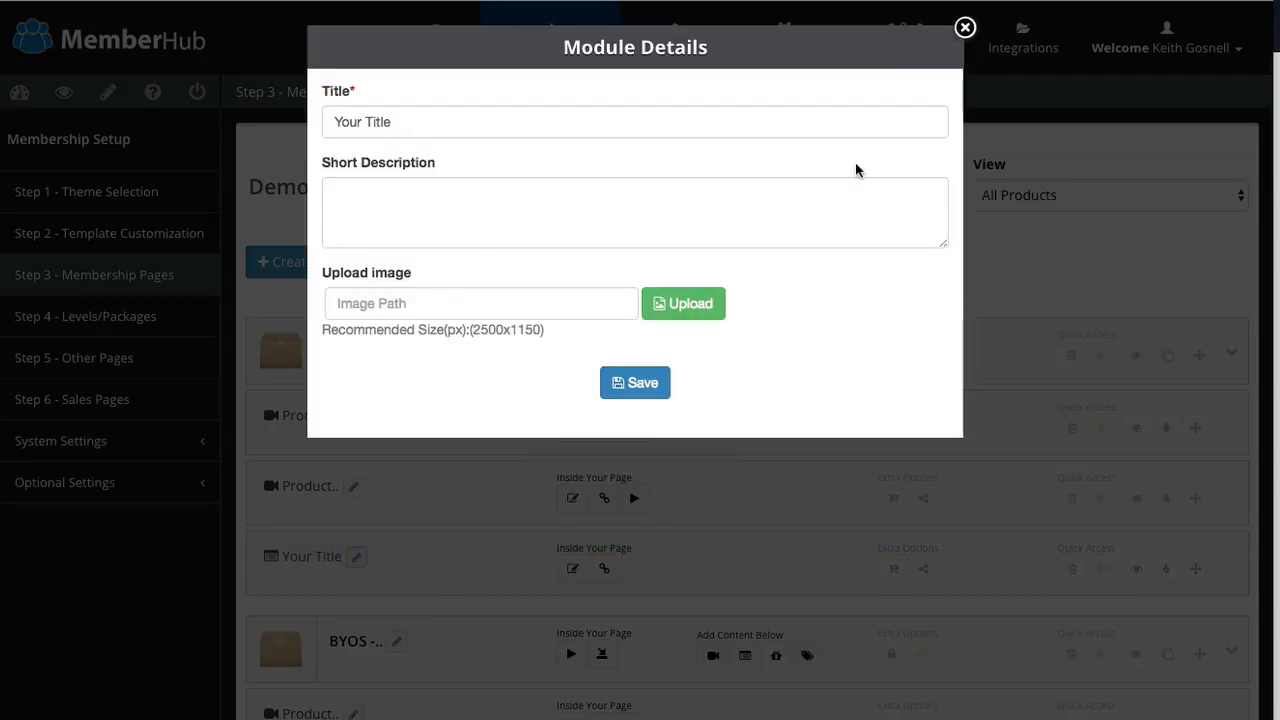
{"action": "left_click", "coordinate": [965, 29]}
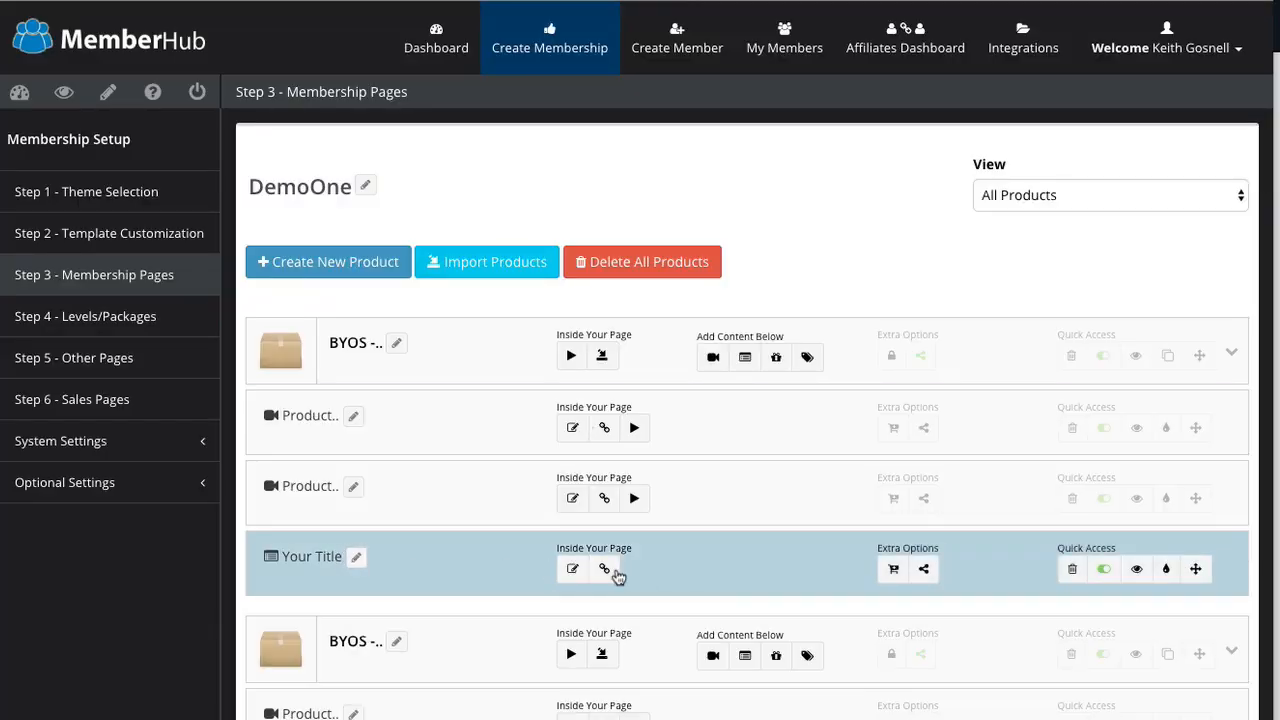
{"action": "left_click", "coordinate": [569, 576]}
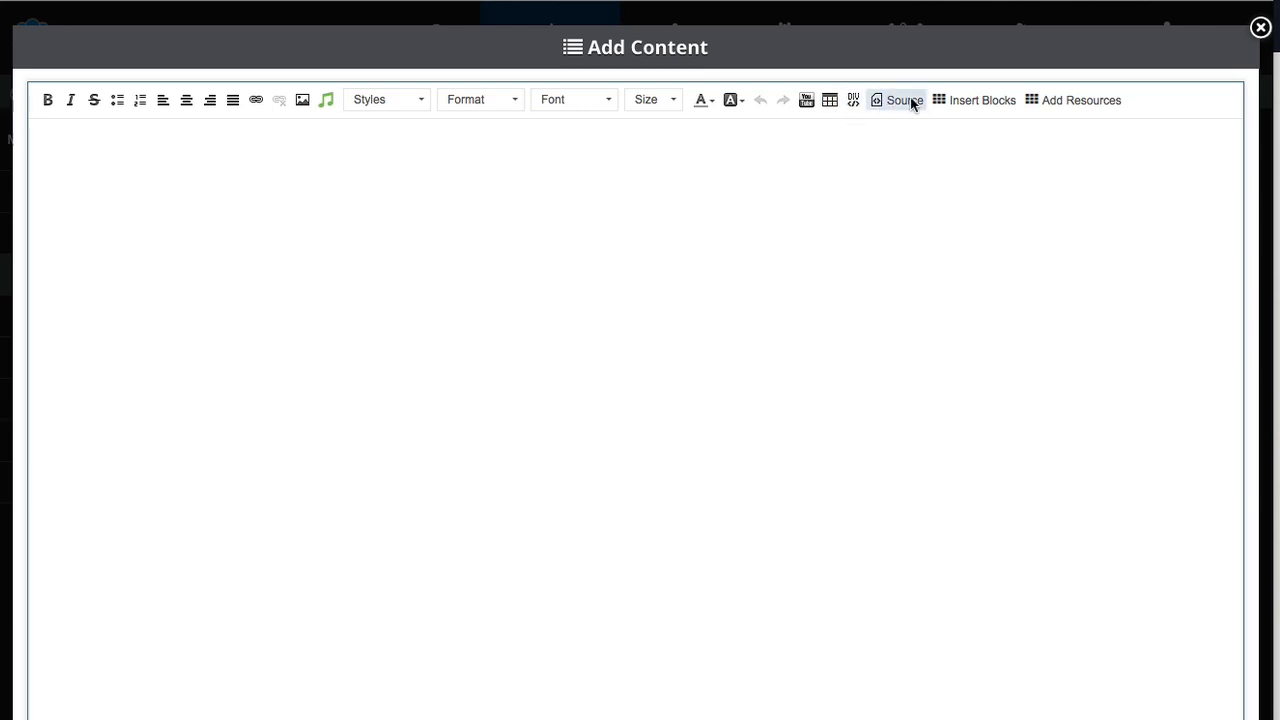
Step: Insert a Type A Goal Block tracking the Testimonial Master goal
{"action": "left_click", "coordinate": [979, 100]}
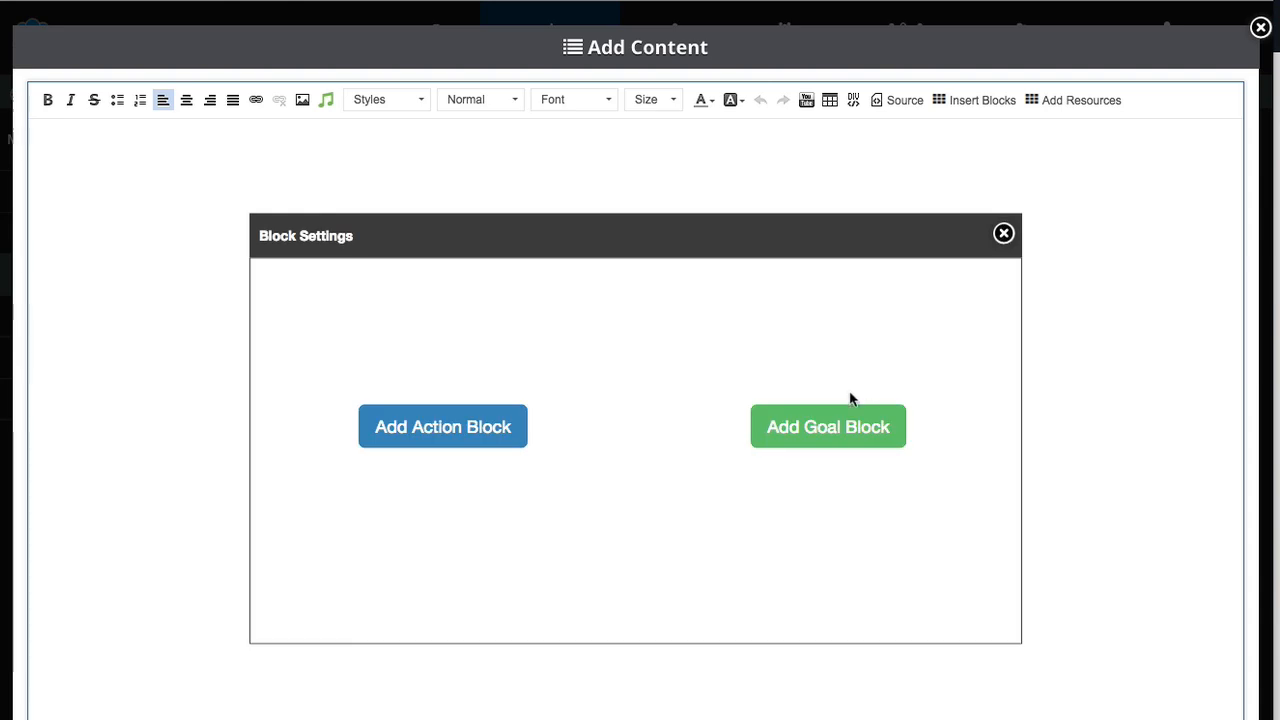
{"action": "left_click", "coordinate": [829, 427]}
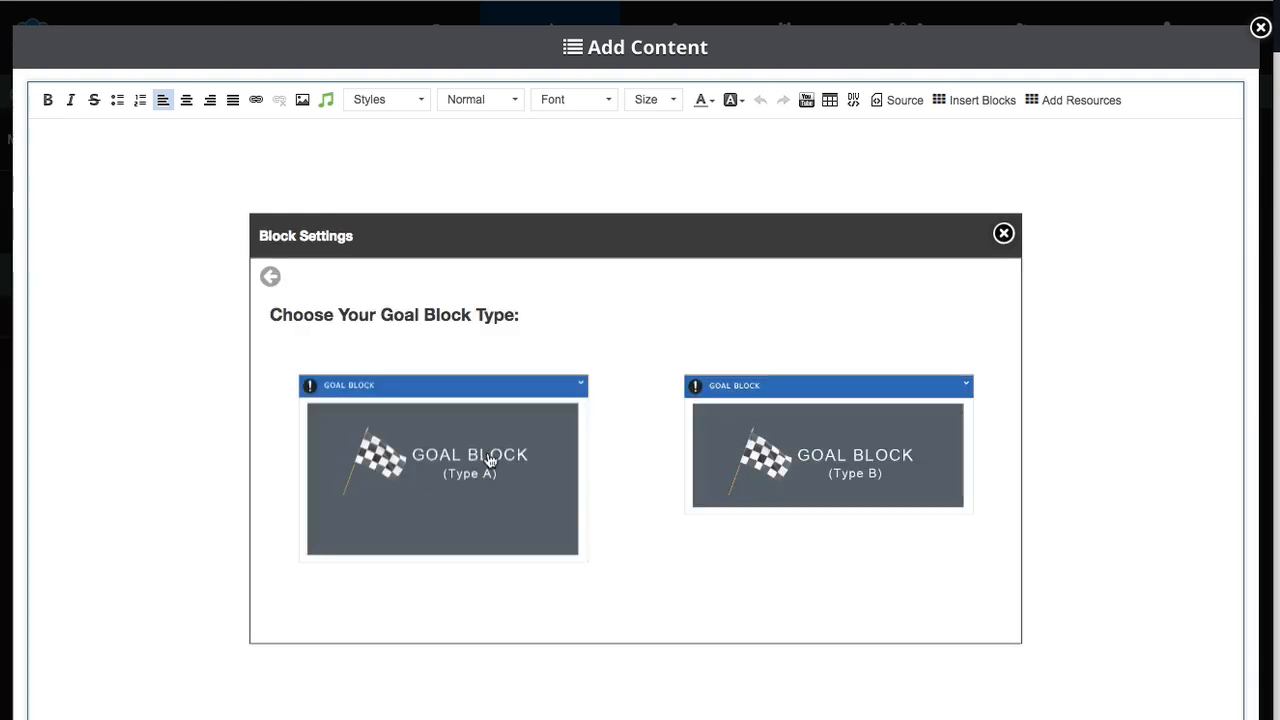
{"action": "left_click", "coordinate": [489, 456]}
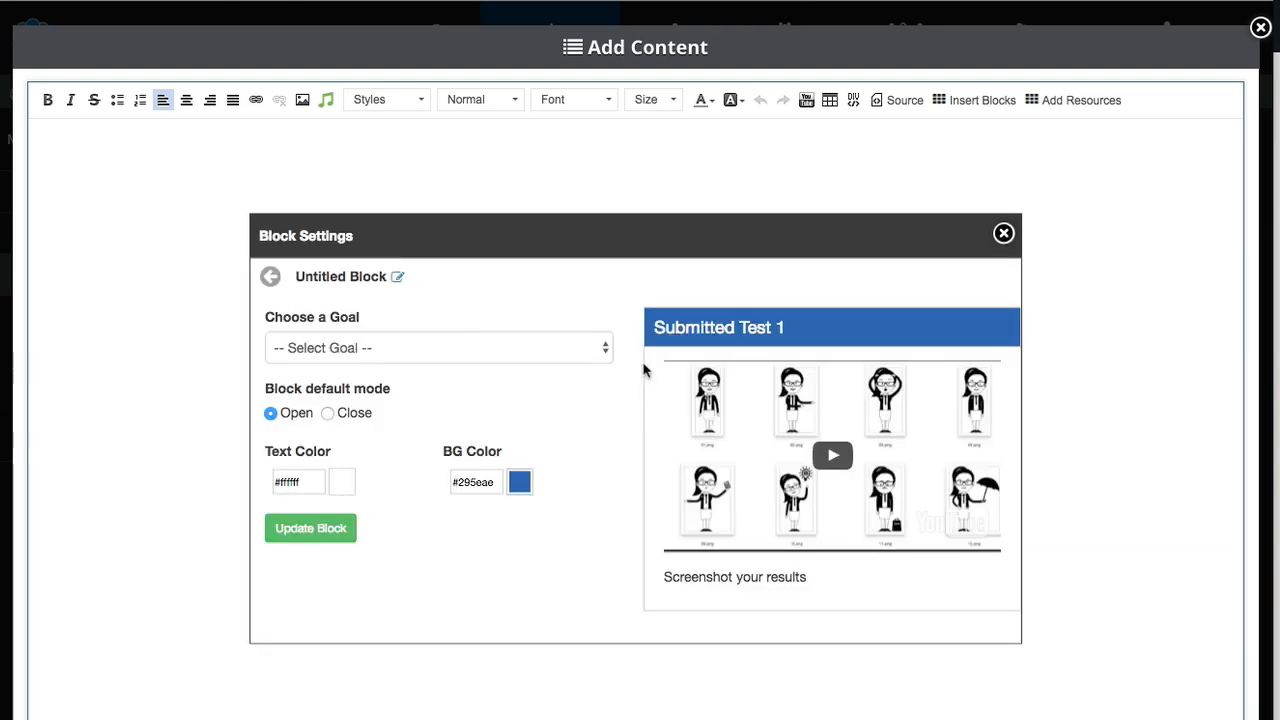
{"action": "left_click", "coordinate": [374, 349]}
{"action": "left_click", "coordinate": [531, 408]}
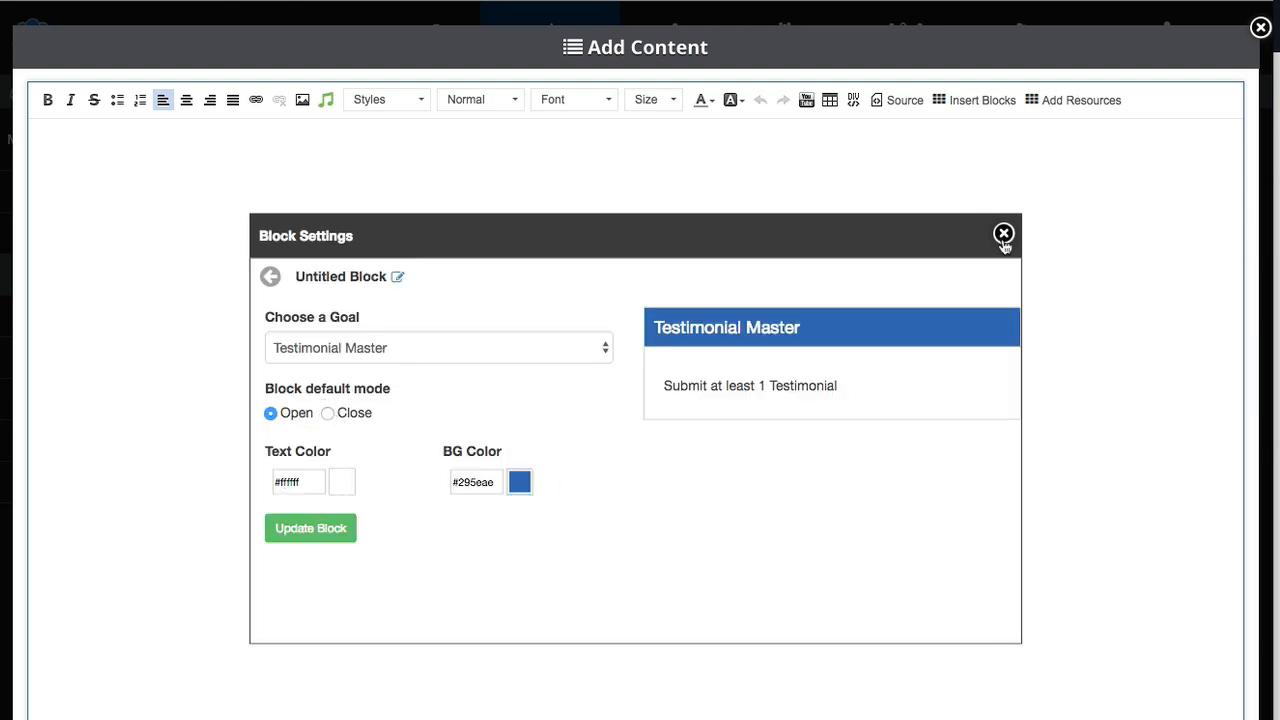
{"action": "left_click", "coordinate": [345, 534]}
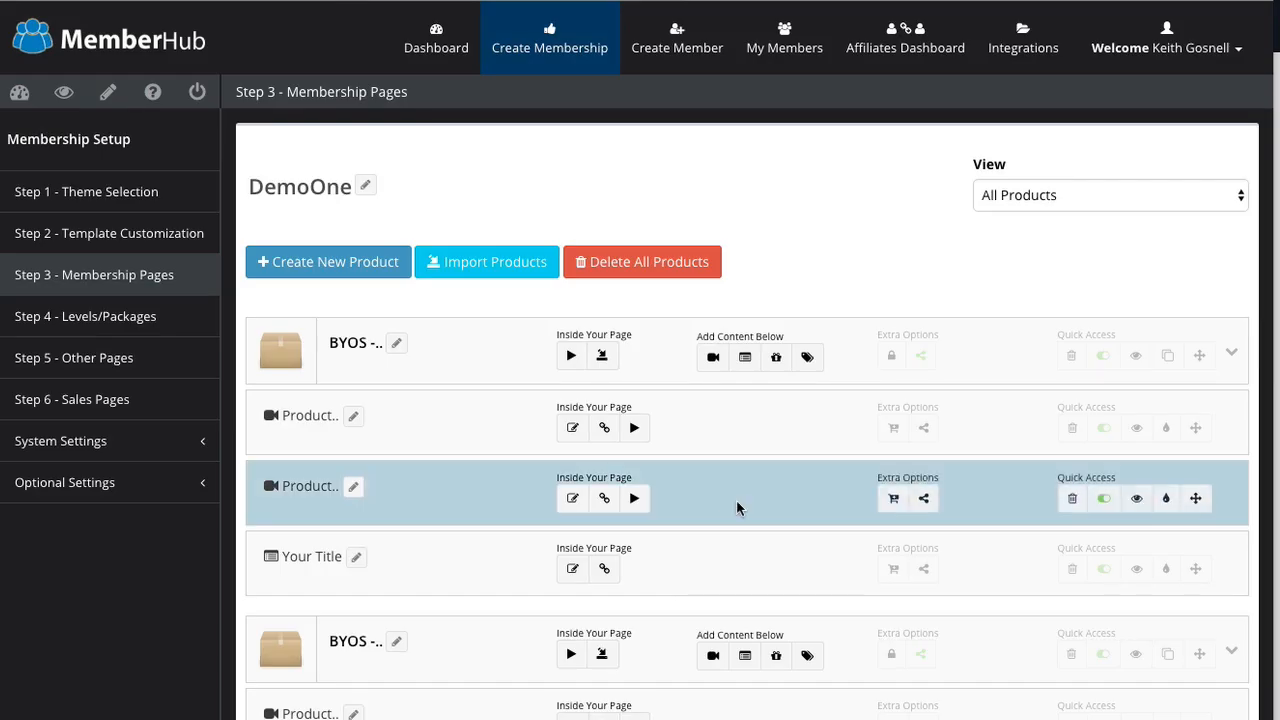
Step: Open the BYOS - Advanced Series Freebie page in the member area
{"action": "scroll", "coordinate": [717, 524], "scroll_direction": "down", "scroll_amount": 2}
{"action": "scroll", "coordinate": [716, 528], "scroll_direction": "down", "scroll_amount": 5}
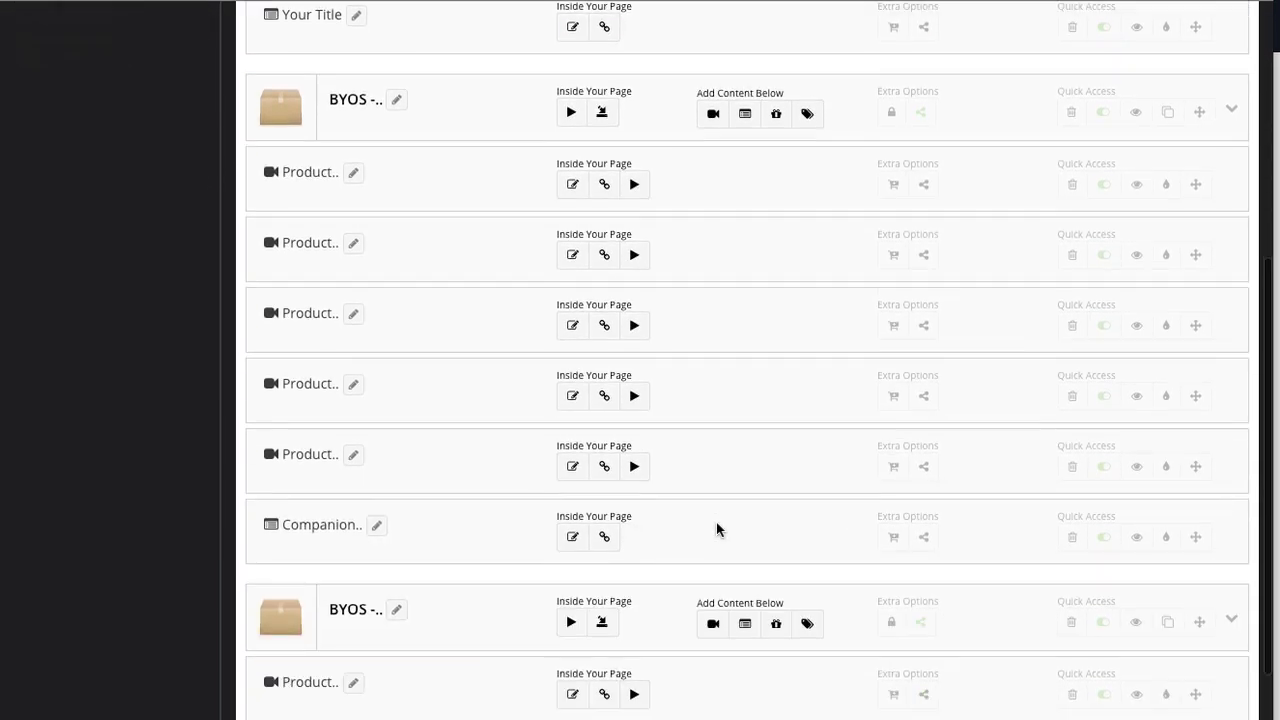
{"action": "scroll", "coordinate": [645, 640], "scroll_direction": "up", "scroll_amount": 1}
{"action": "scroll", "coordinate": [645, 640], "scroll_direction": "down", "scroll_amount": 1}
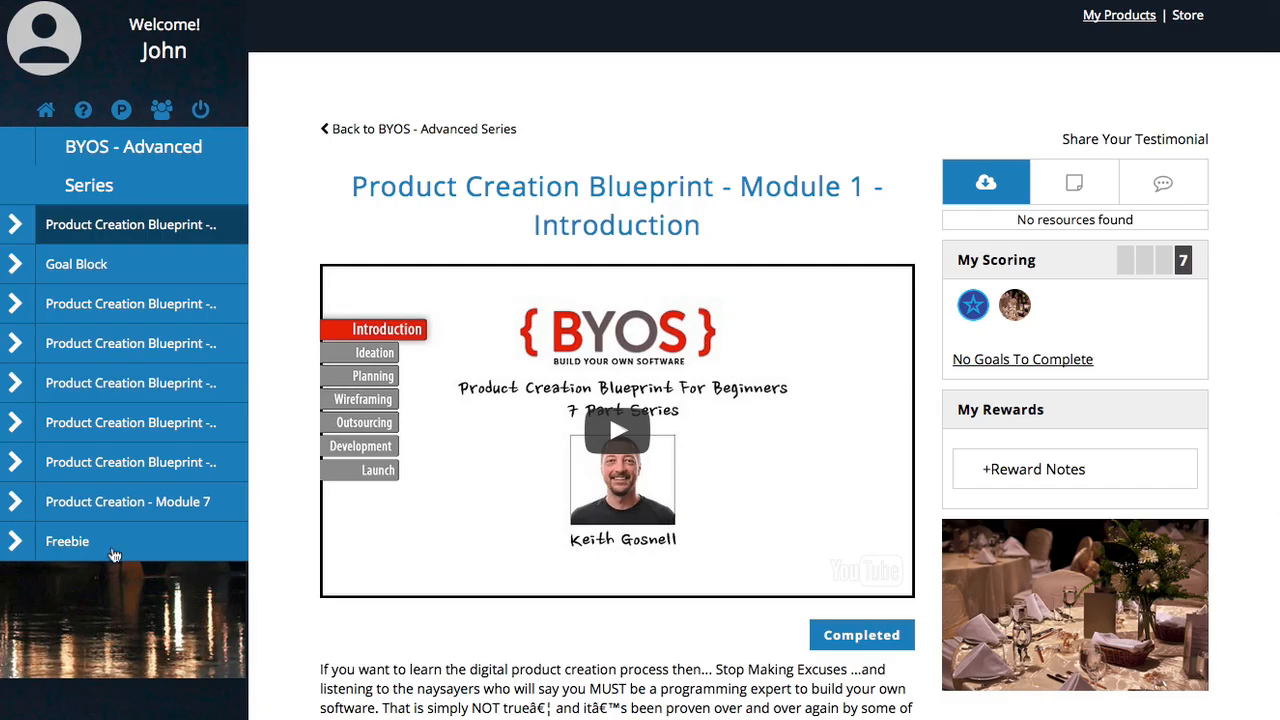
{"action": "left_click", "coordinate": [110, 547]}
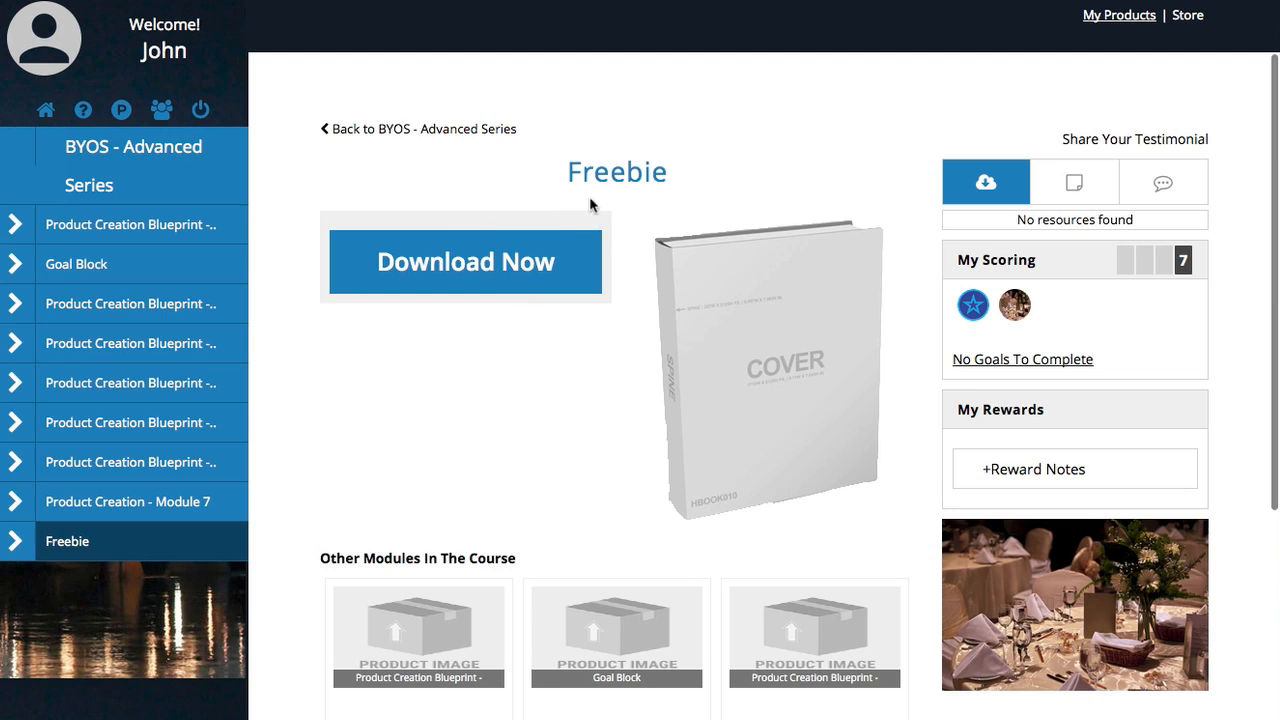
{"action": "left_click_drag", "start_coordinate": [582, 170], "coordinate": [658, 171]}
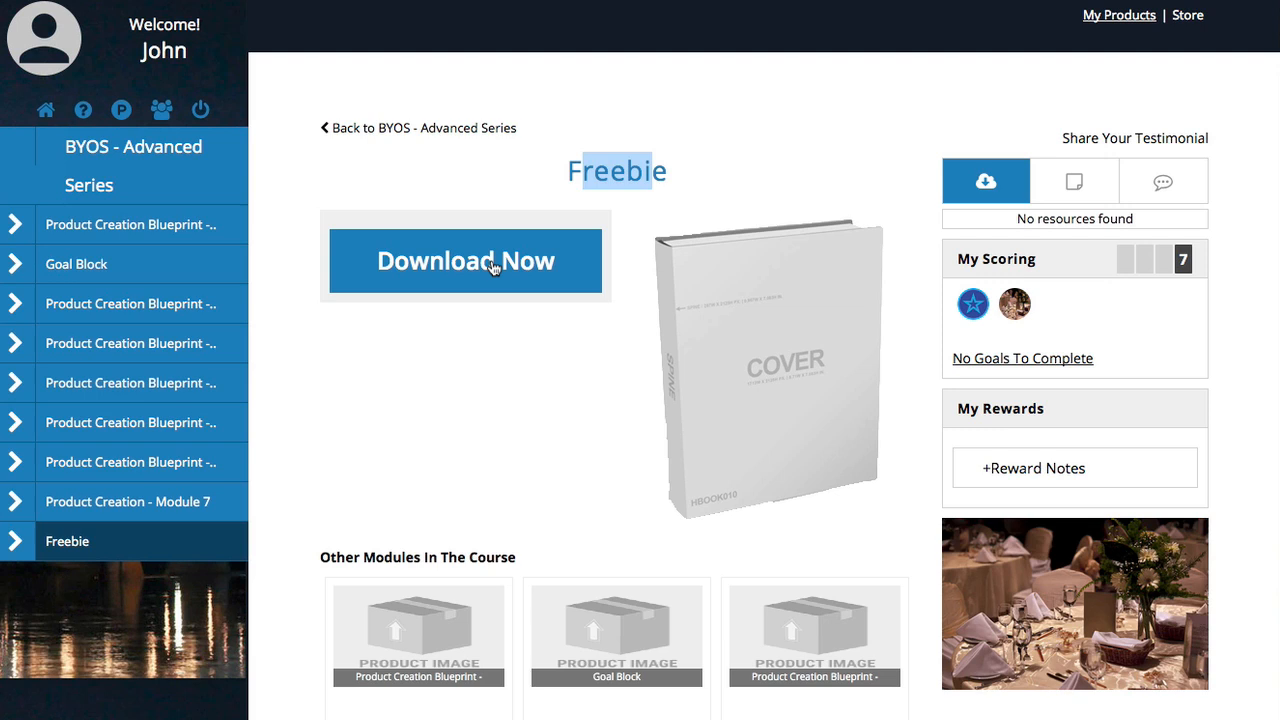
{"action": "left_click", "coordinate": [667, 186]}
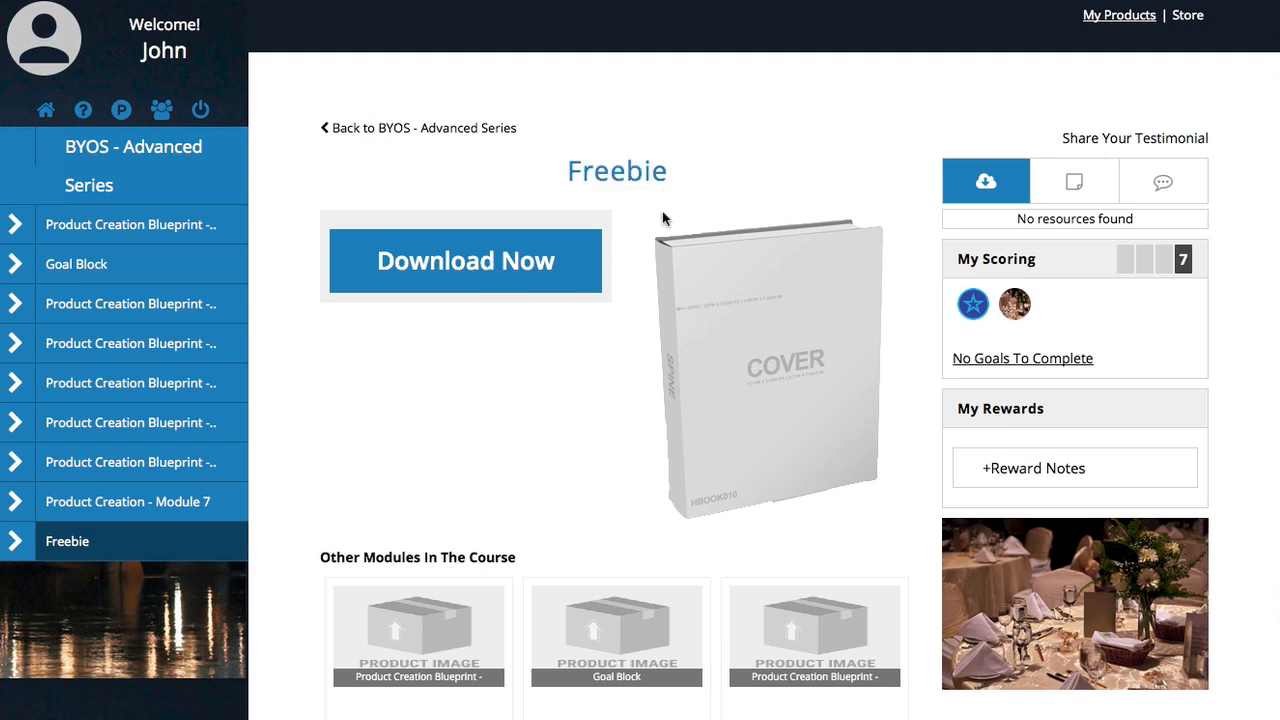
{"action": "scroll", "coordinate": [657, 371], "scroll_direction": "down", "scroll_amount": 4}
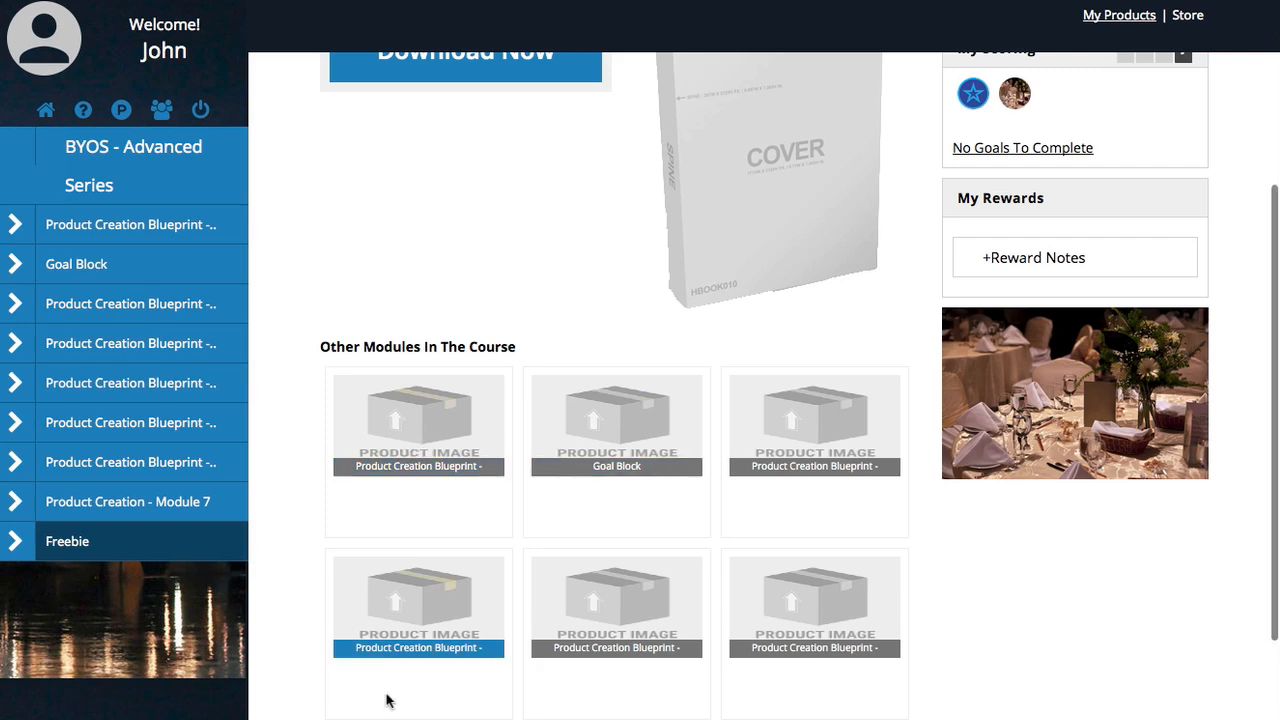
{"action": "scroll", "coordinate": [529, 489], "scroll_direction": "down", "scroll_amount": 2}
{"action": "scroll", "coordinate": [529, 489], "scroll_direction": "down", "scroll_amount": 2}
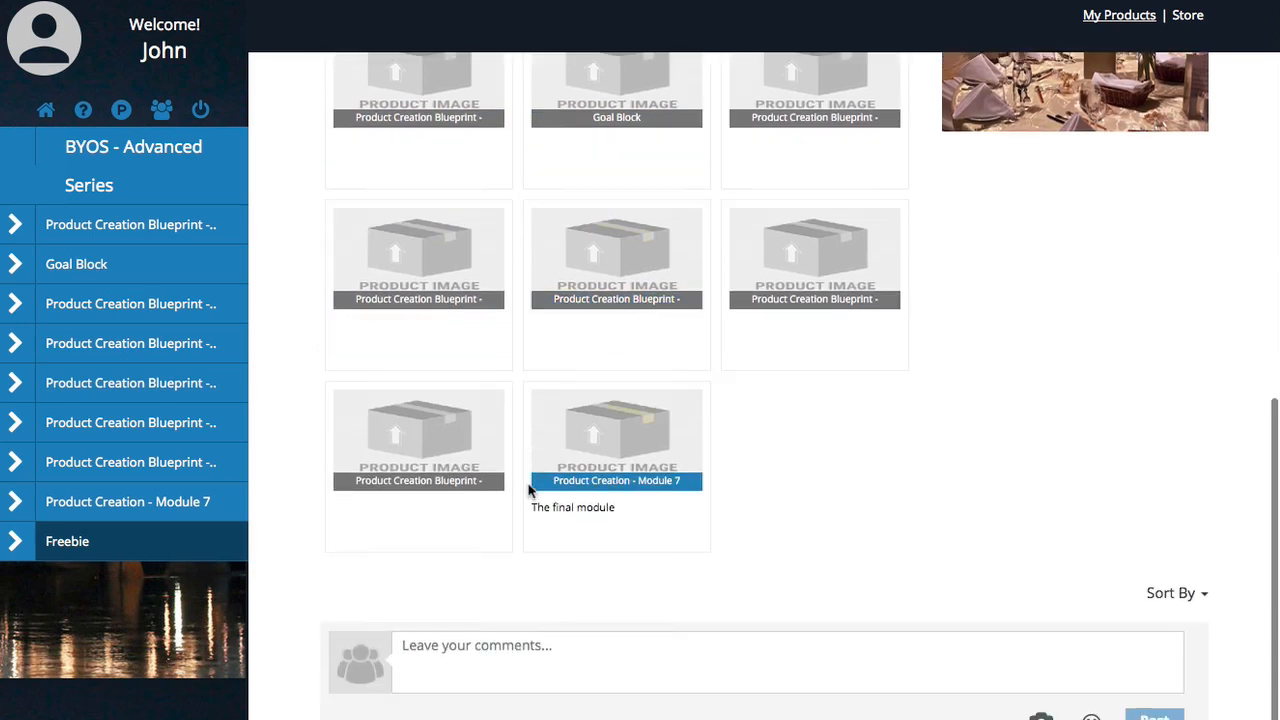
{"action": "scroll", "coordinate": [531, 523], "scroll_direction": "up", "scroll_amount": 5}
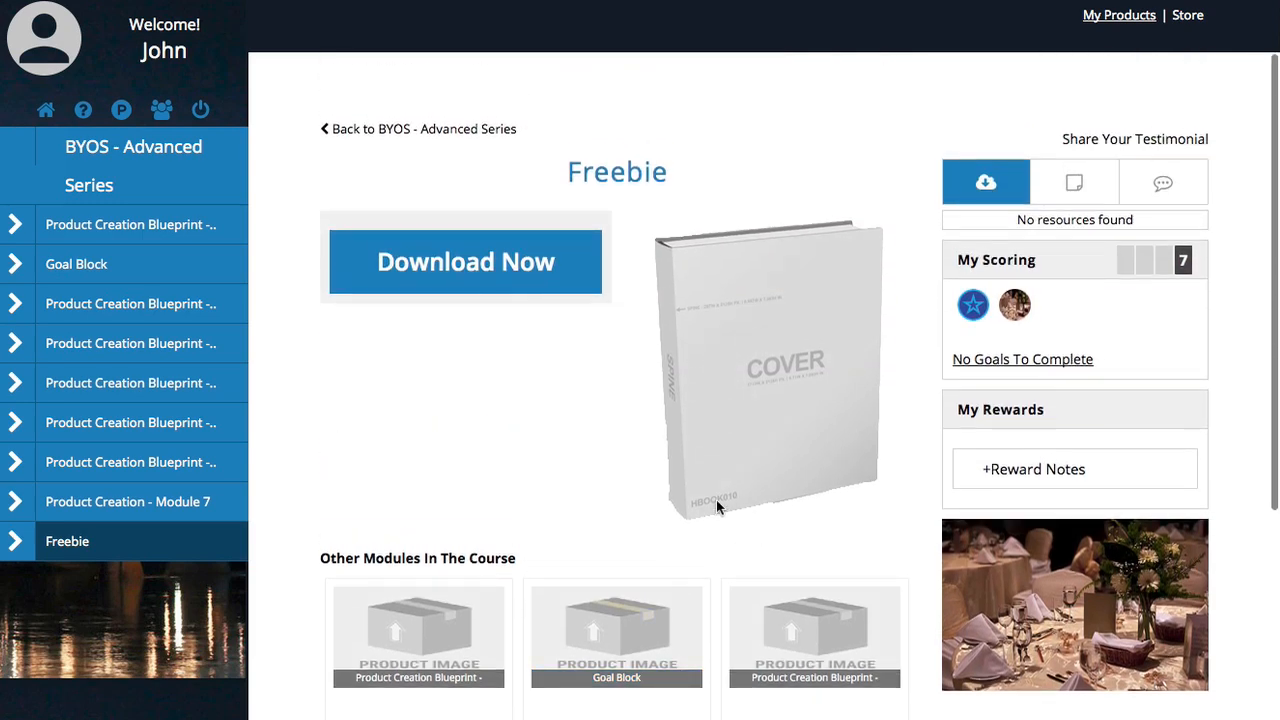
{"action": "scroll", "coordinate": [716, 505], "scroll_direction": "down", "scroll_amount": 5}
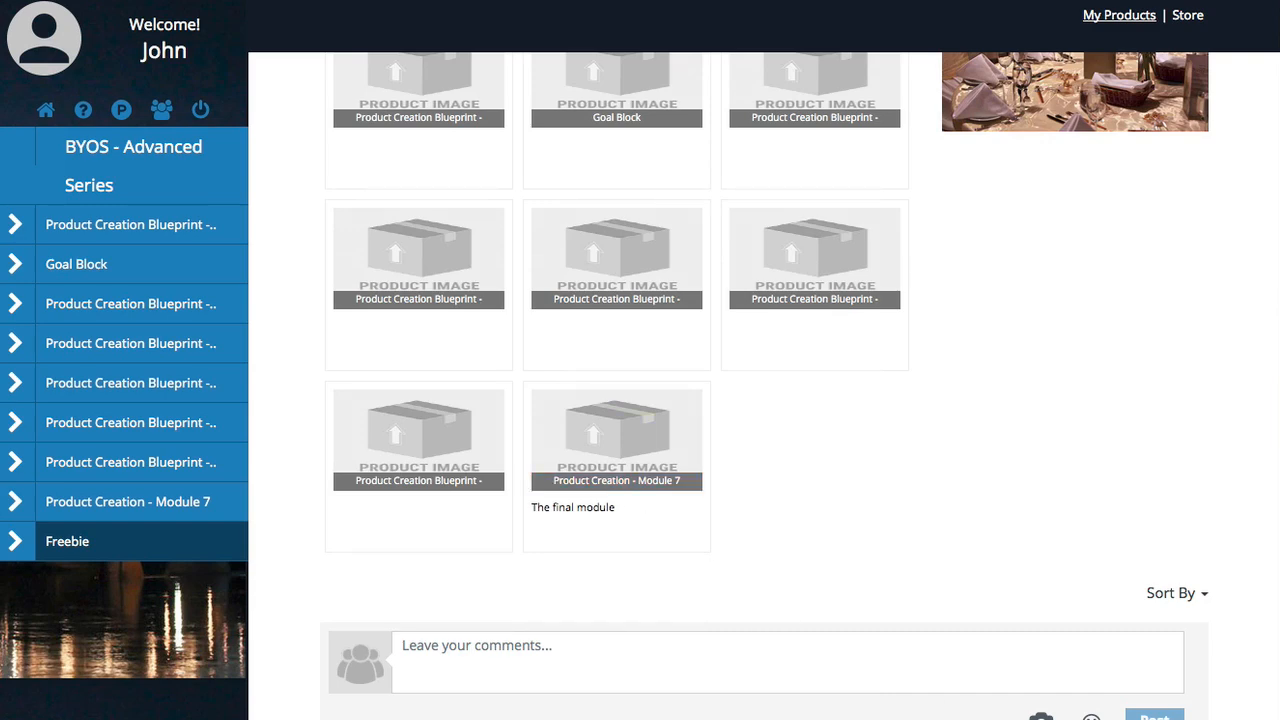
{"action": "scroll", "coordinate": [757, 486], "scroll_direction": "up", "scroll_amount": 5}
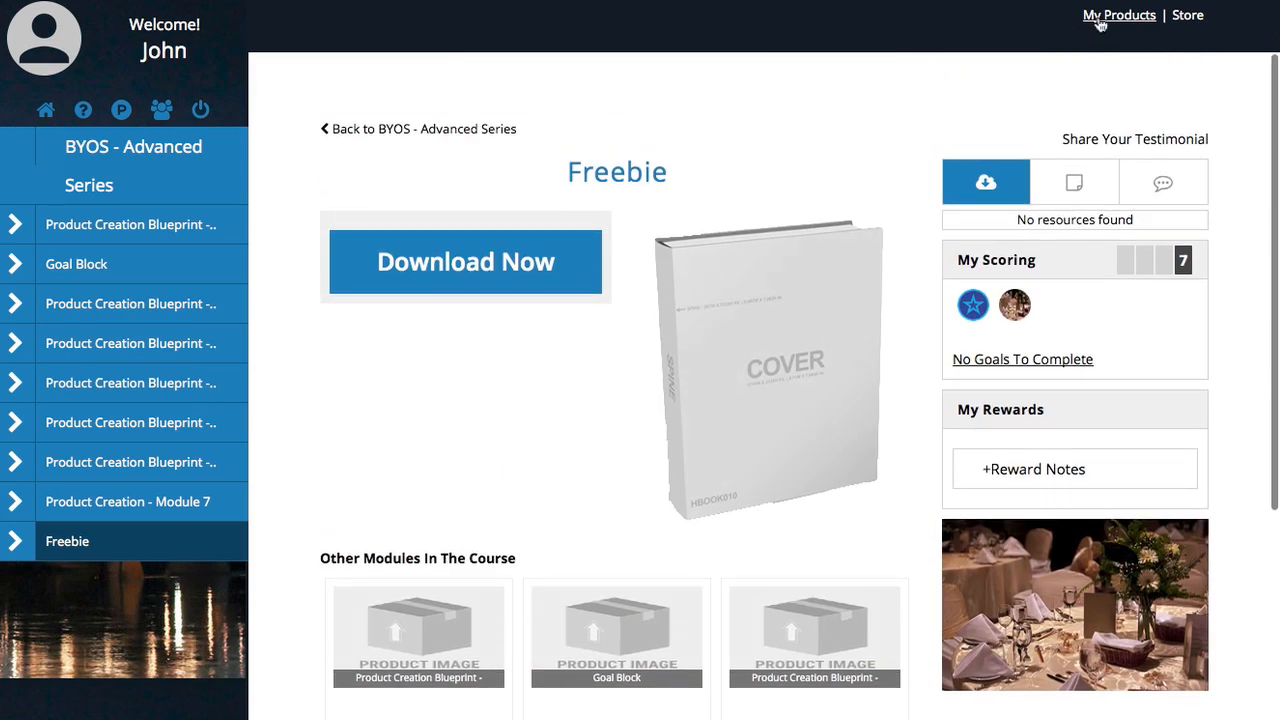
Step: Check the member's My Products overview of accessible products
{"action": "left_click", "coordinate": [1097, 19]}
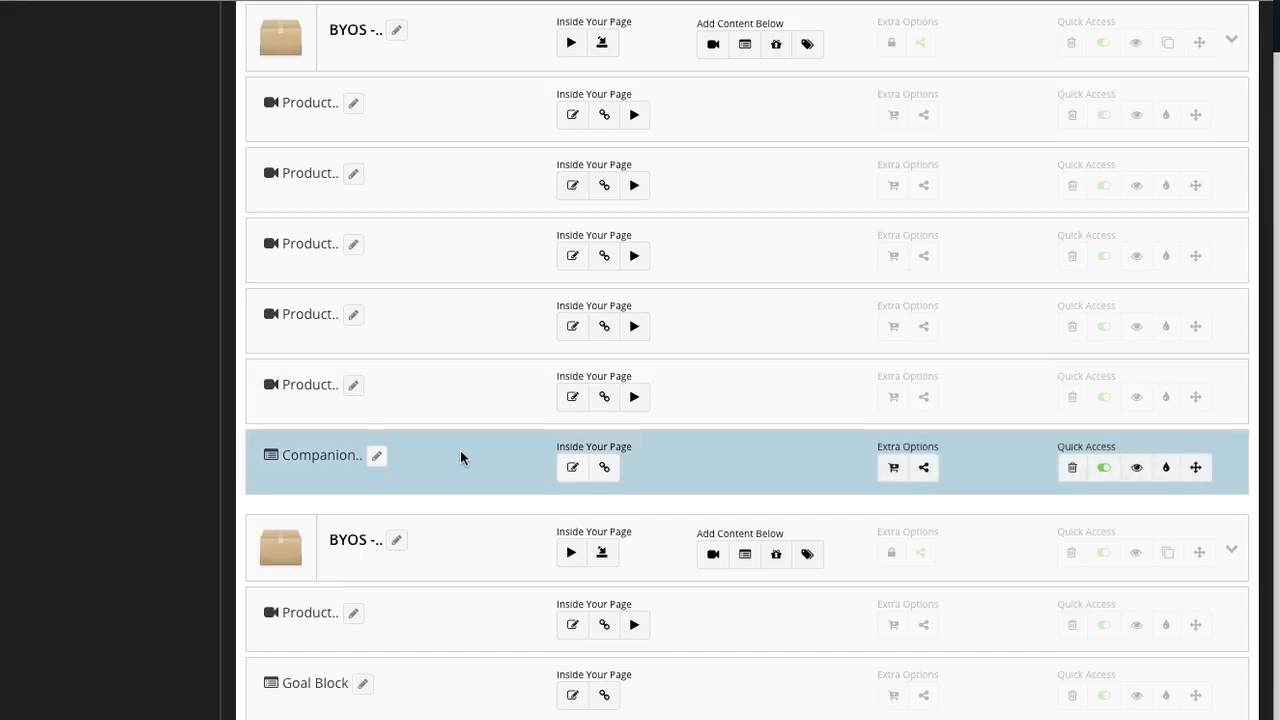
{"action": "scroll", "coordinate": [463, 464], "scroll_direction": "down", "scroll_amount": 5}
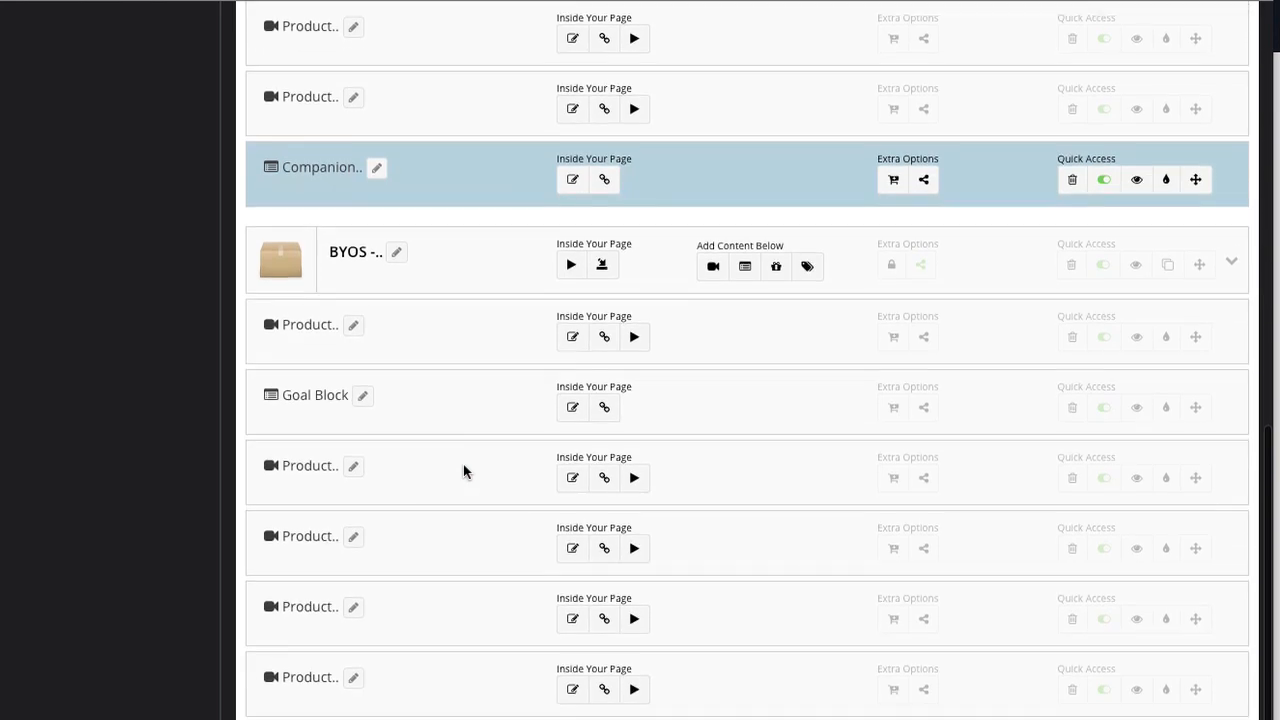
{"action": "scroll", "coordinate": [463, 464], "scroll_direction": "up", "scroll_amount": 10}
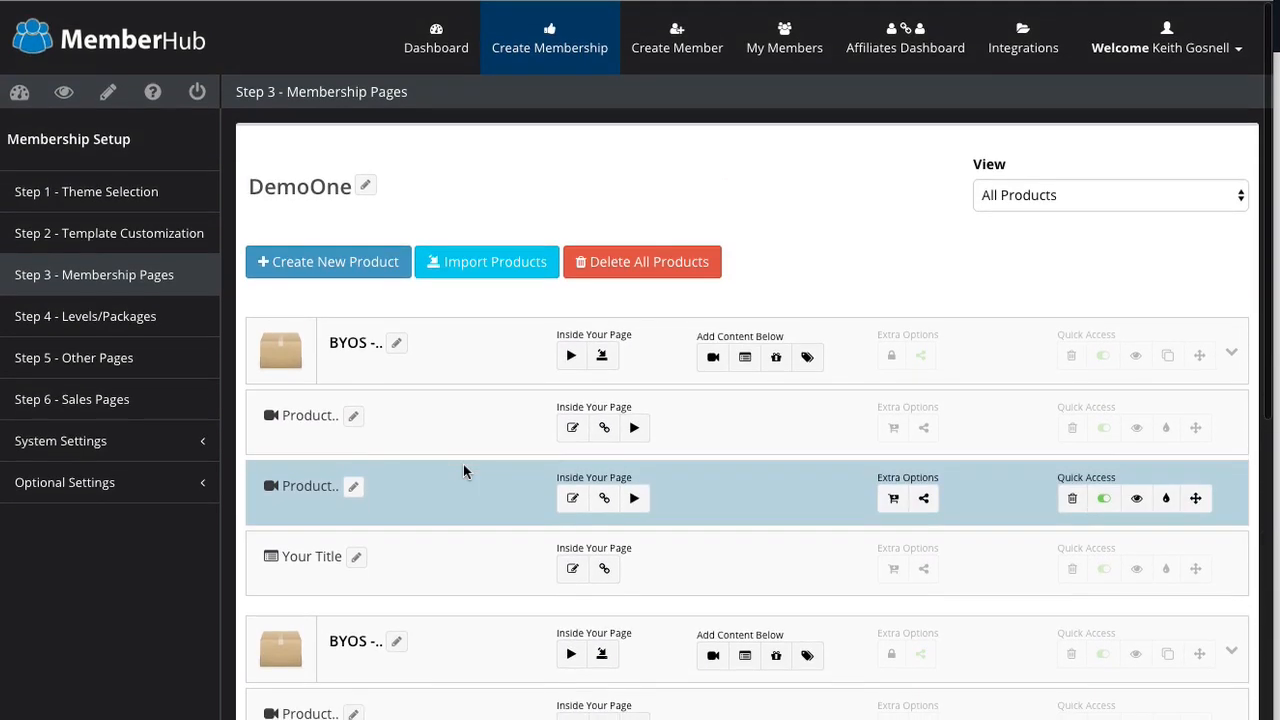